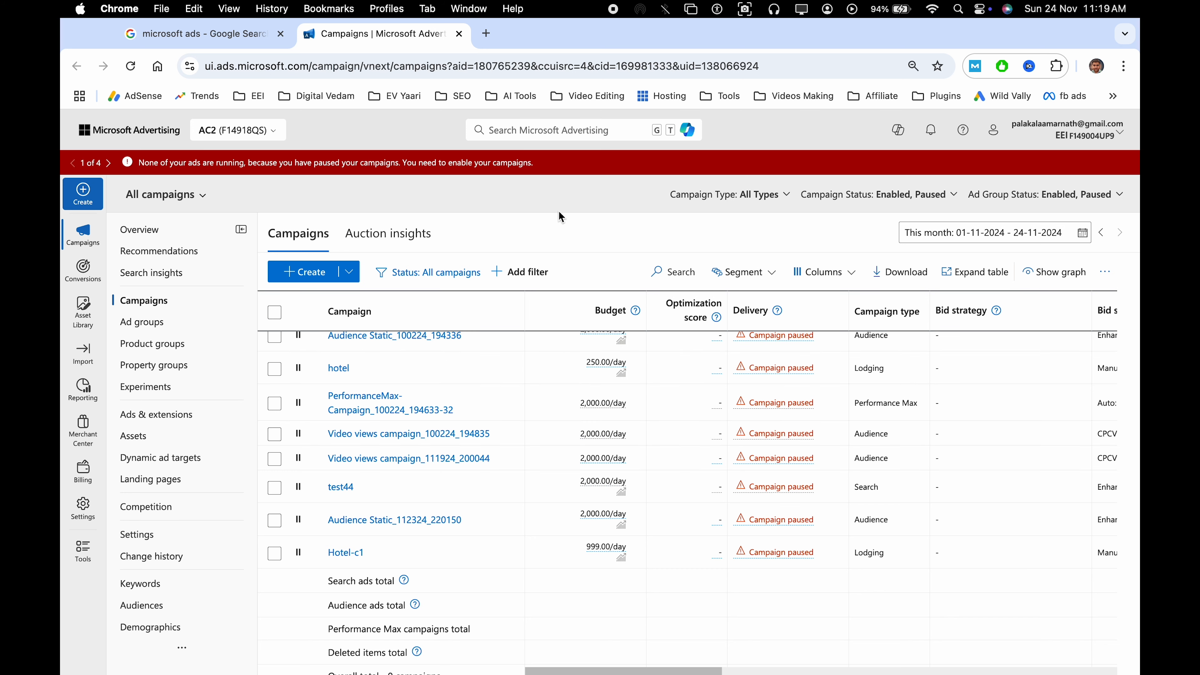
Sign out of Microsoft Advertising and reach its Microsoft account sign-in page via the Google result
left_click(1059, 130)
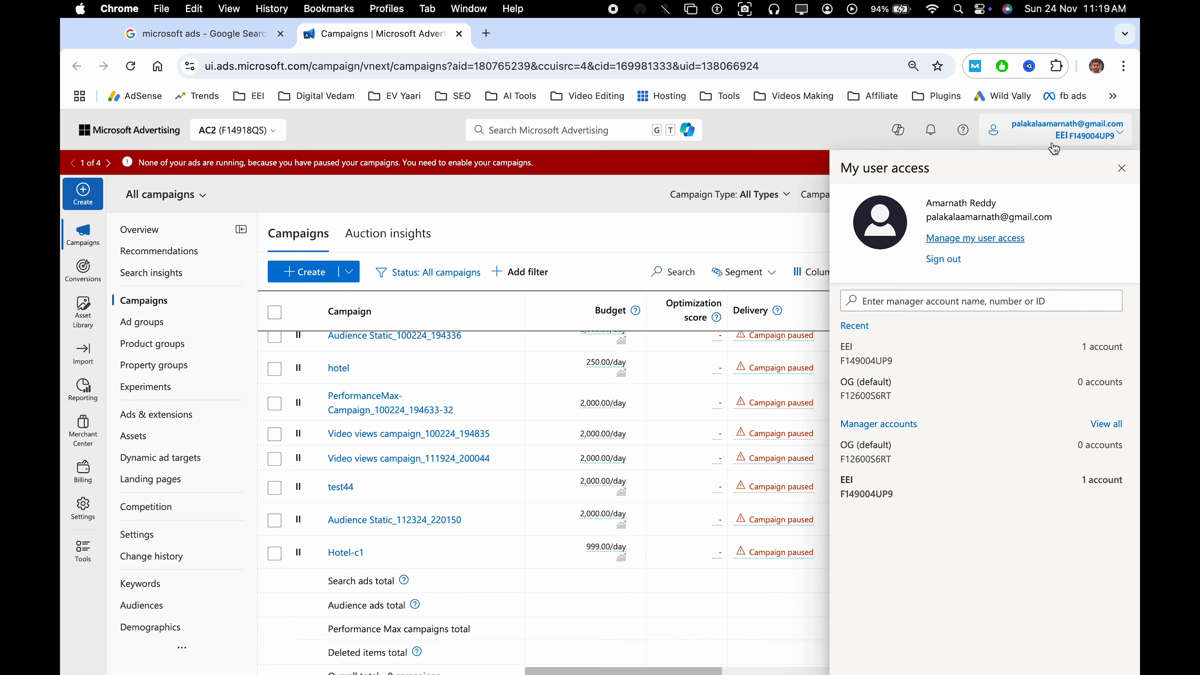
left_click(944, 259)
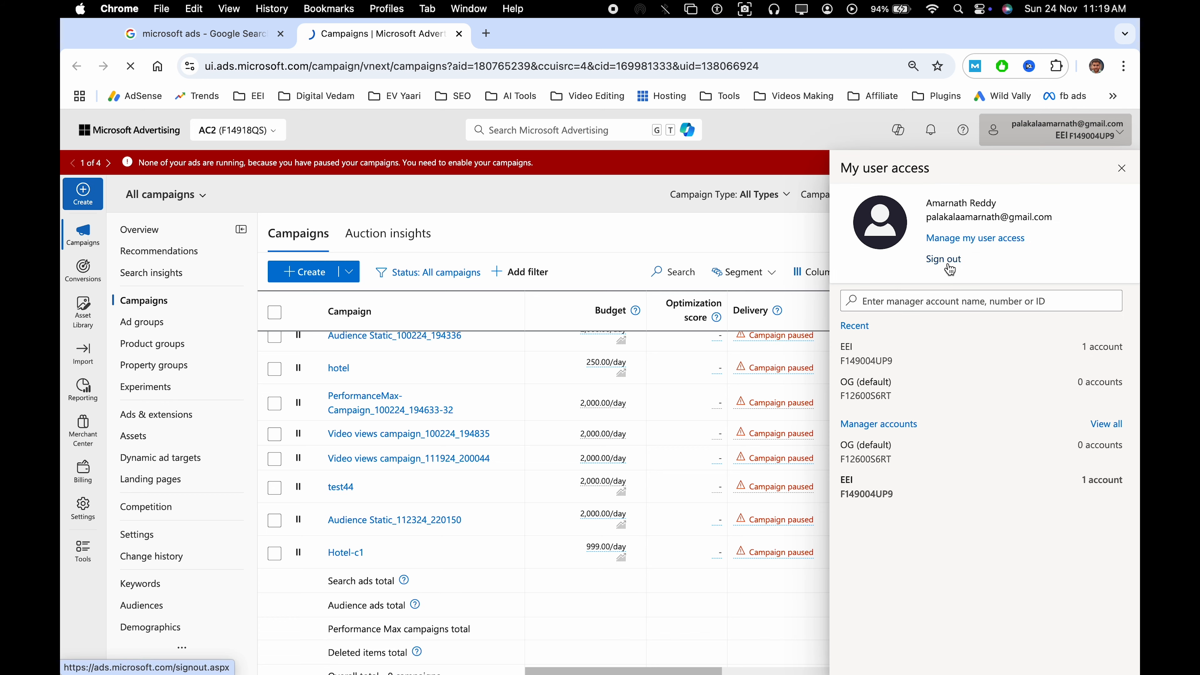
left_click(459, 35)
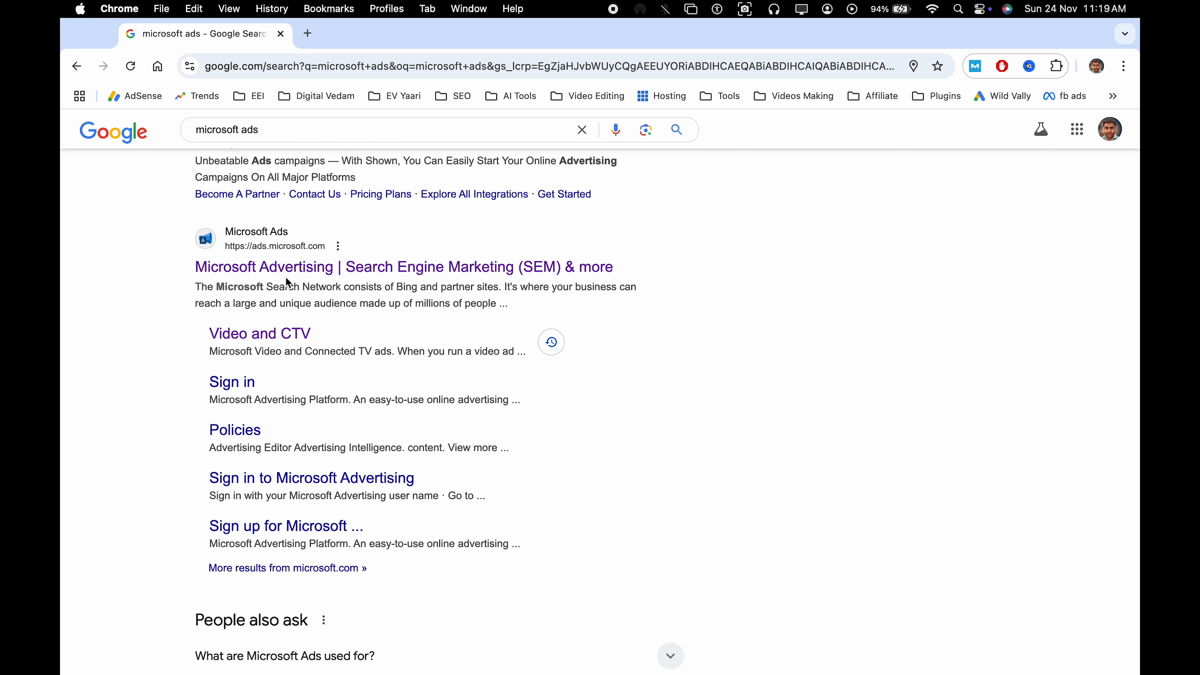
left_click(270, 268)
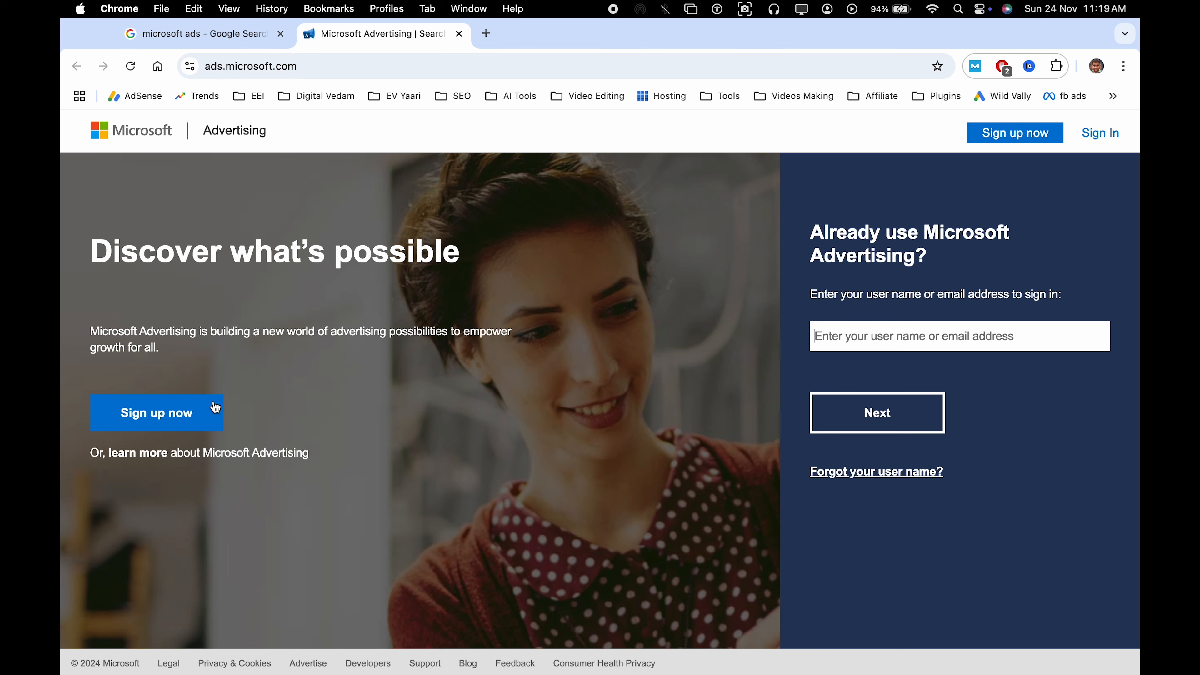
left_click(187, 416)
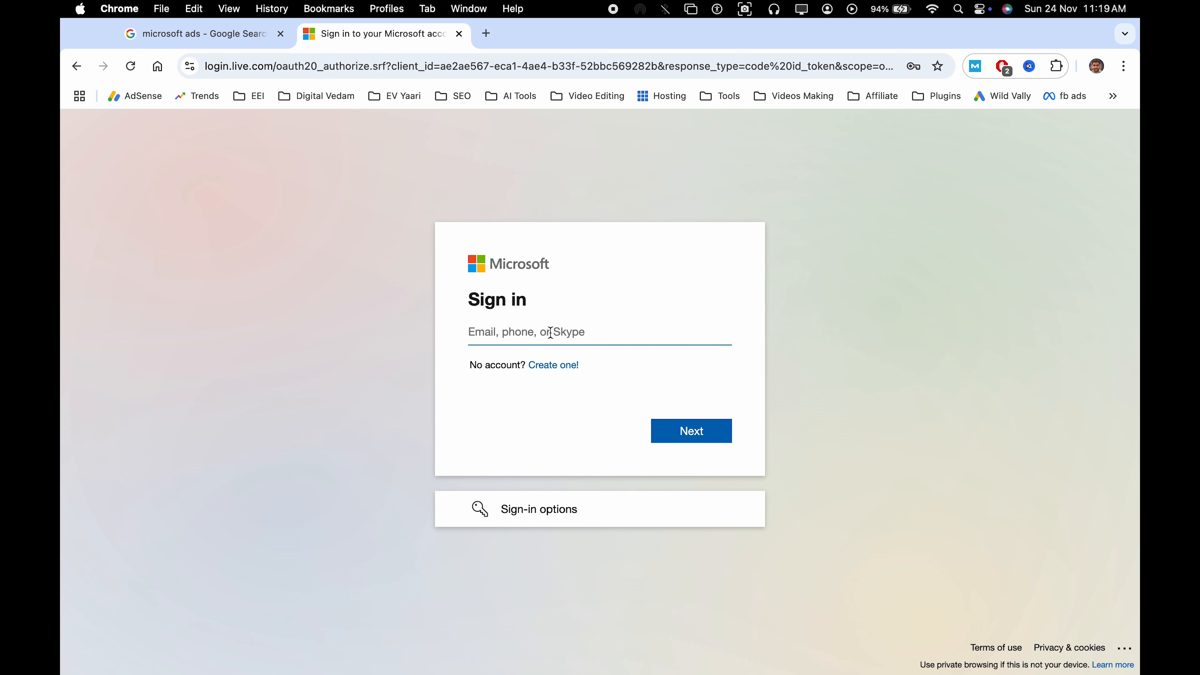
Enter the saved account e-mail as the user name and continue to the sign-in code prompt
left_click(399, 371)
left_click(613, 331)
left_click(367, 335)
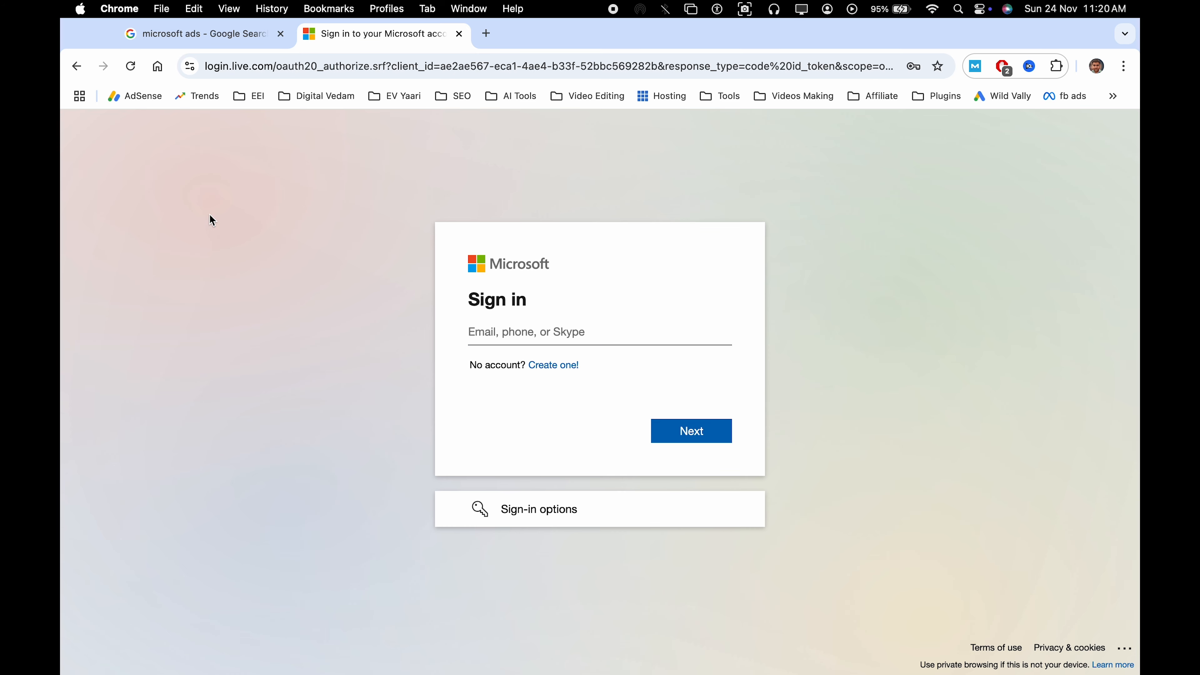
left_click(77, 68)
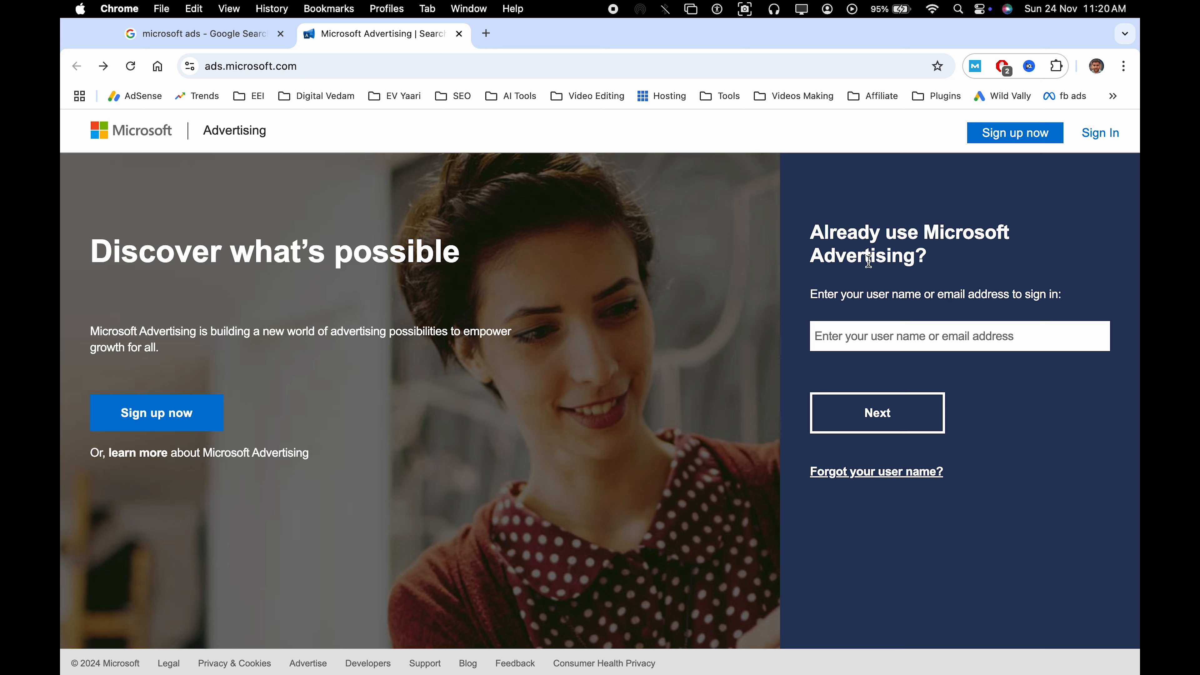
left_click(855, 337)
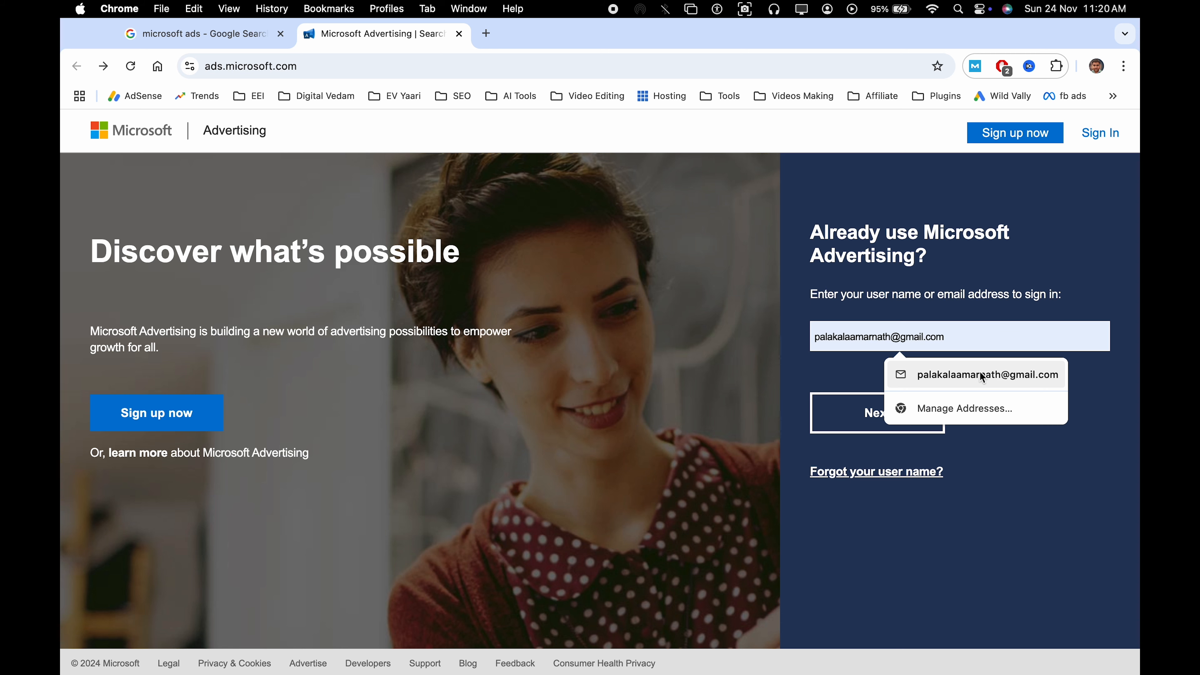
left_click(983, 374)
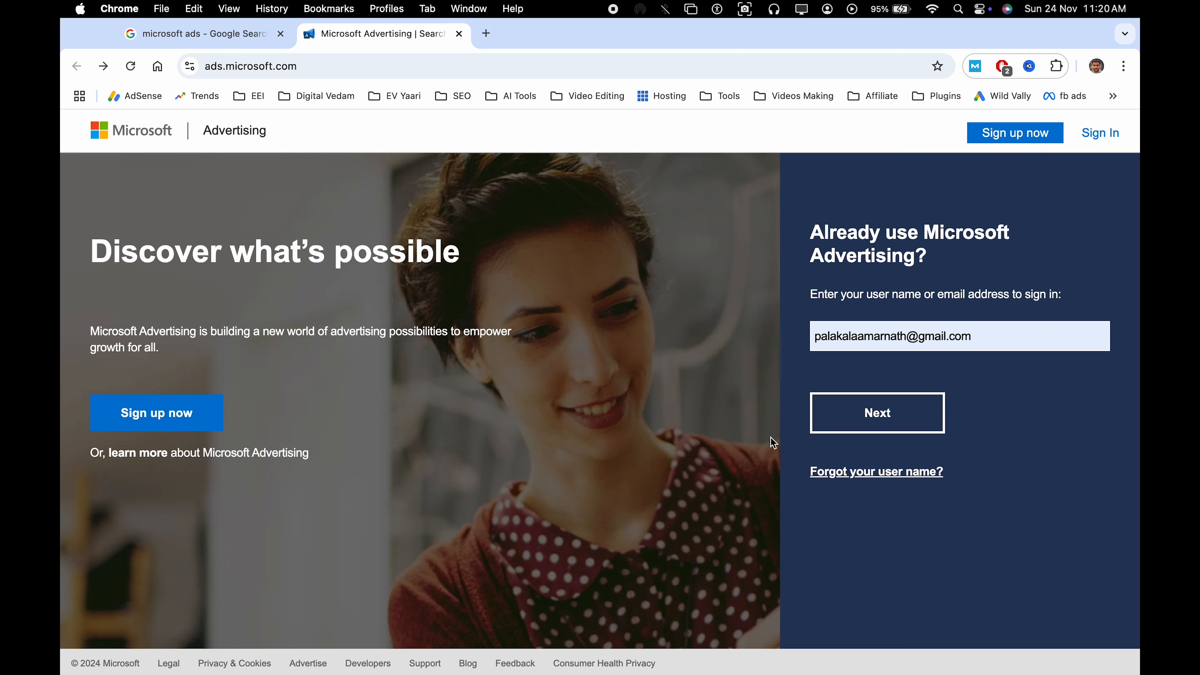
left_click(881, 418)
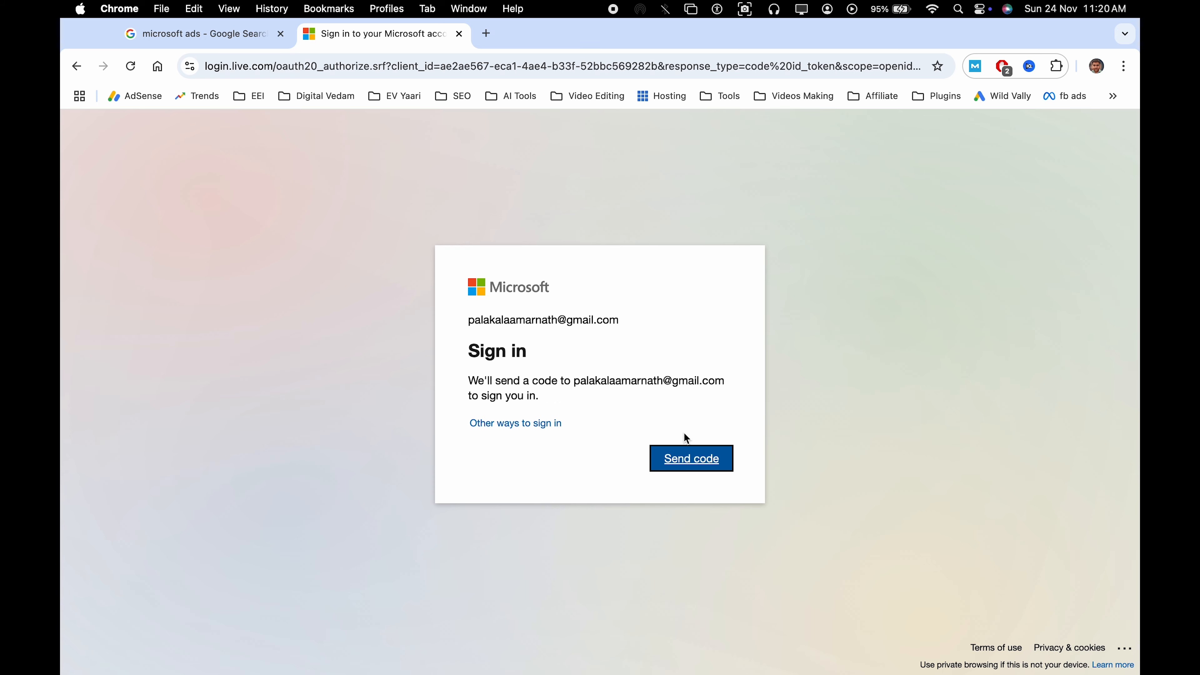
Request an e-mailed sign-in code, retrieve it from Gmail, and submit it
left_click(700, 458)
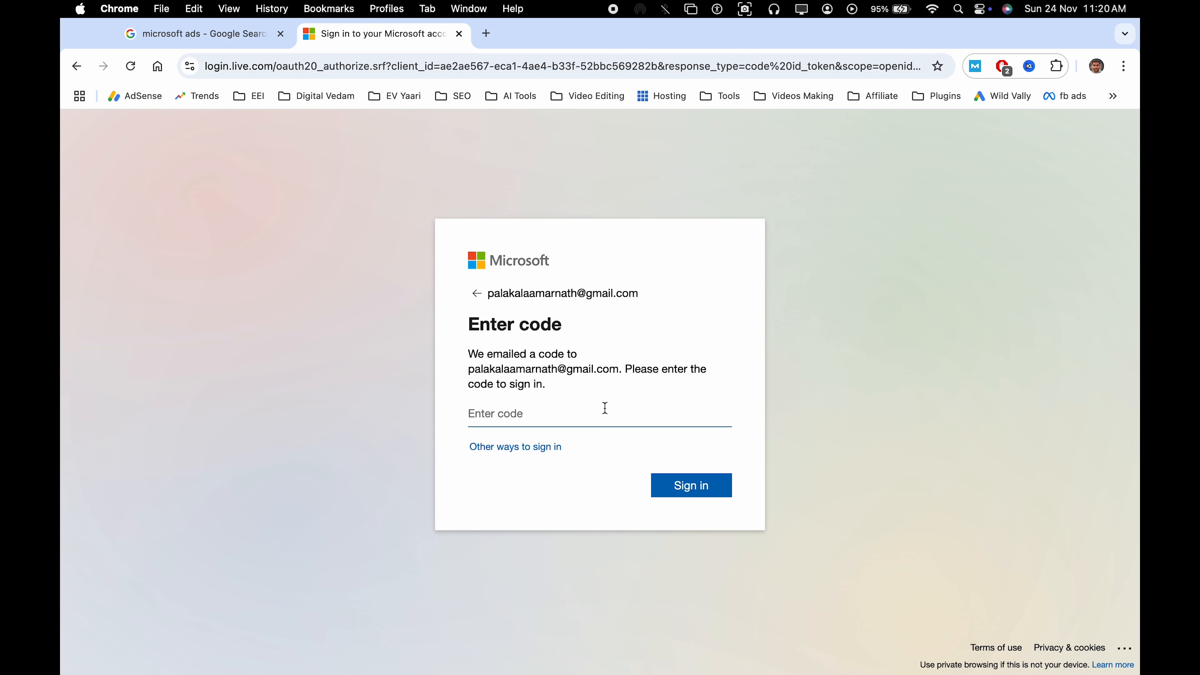
left_click(487, 33)
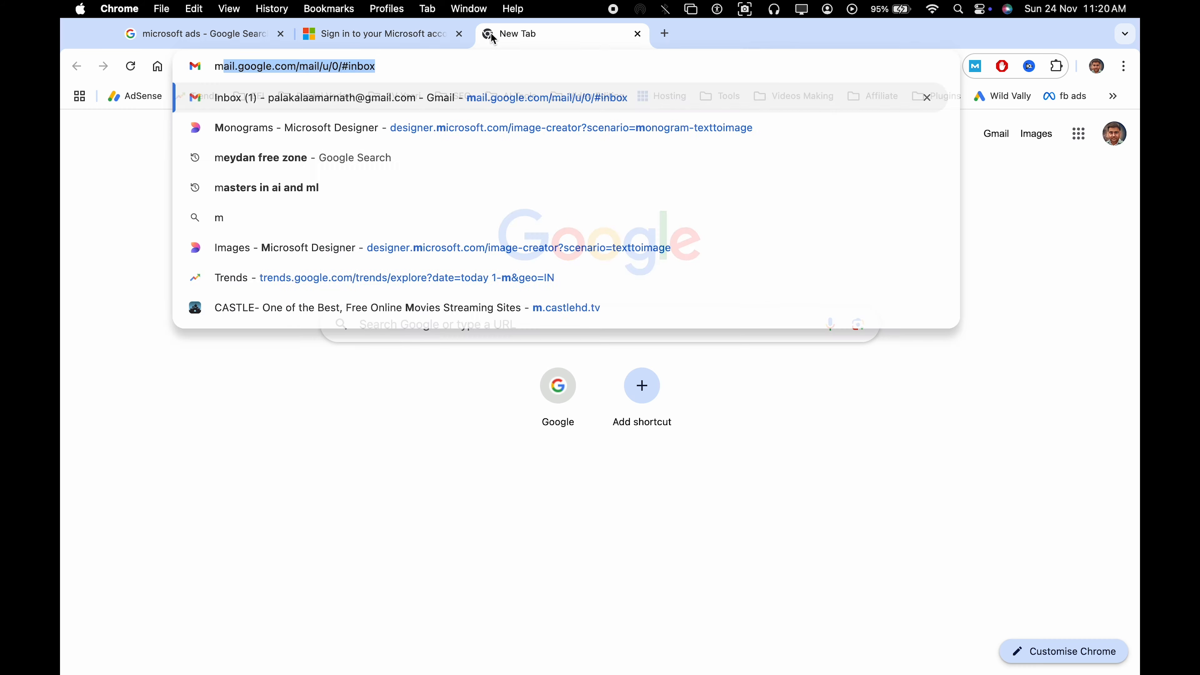
key("Return")
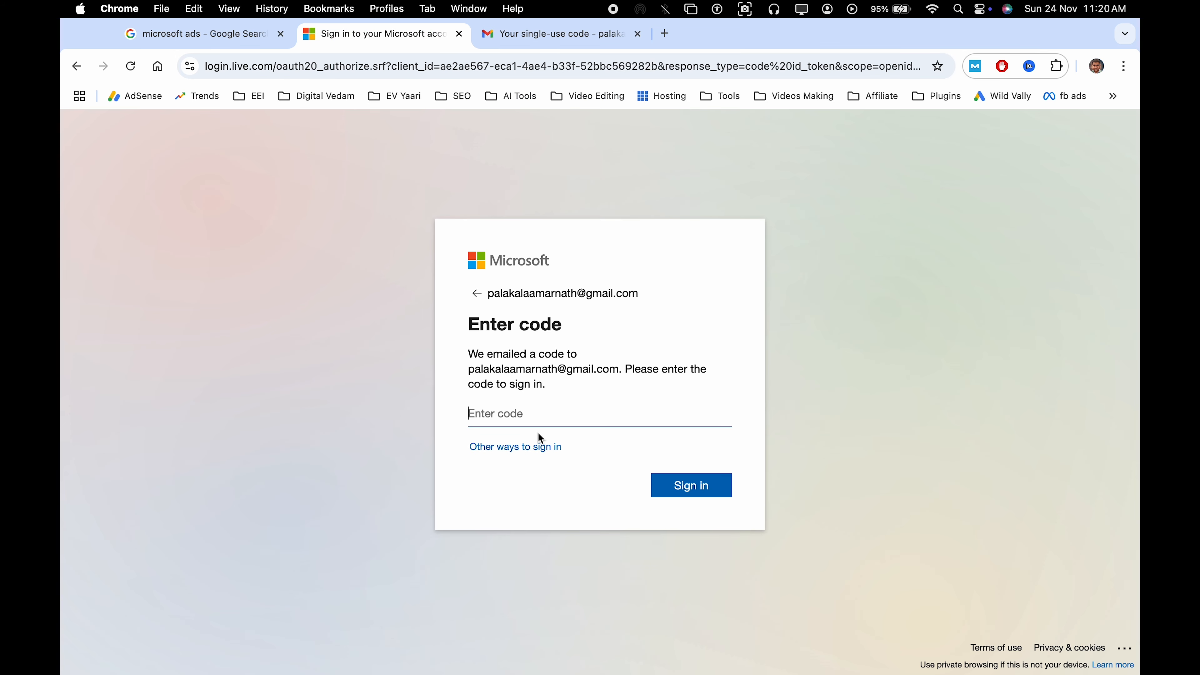
key("BackSpace")
left_click(692, 491)
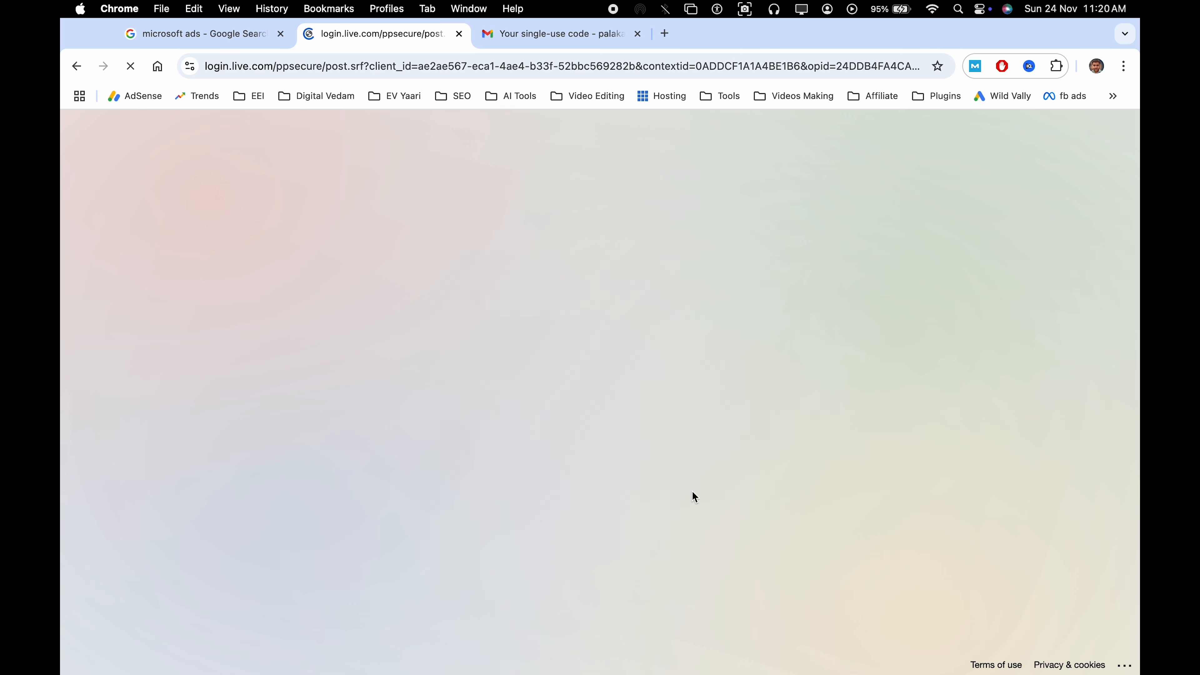
Stay signed in without showing the prompt again, and close the Gmail tab
left_click(549, 426)
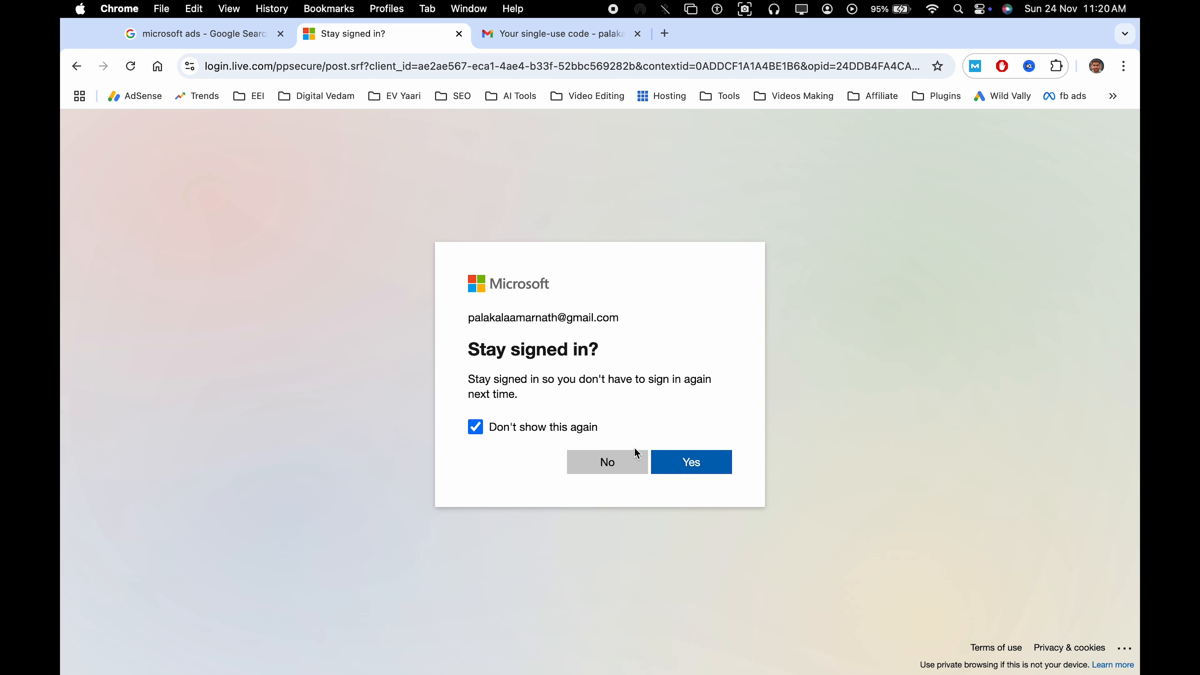
left_click(689, 462)
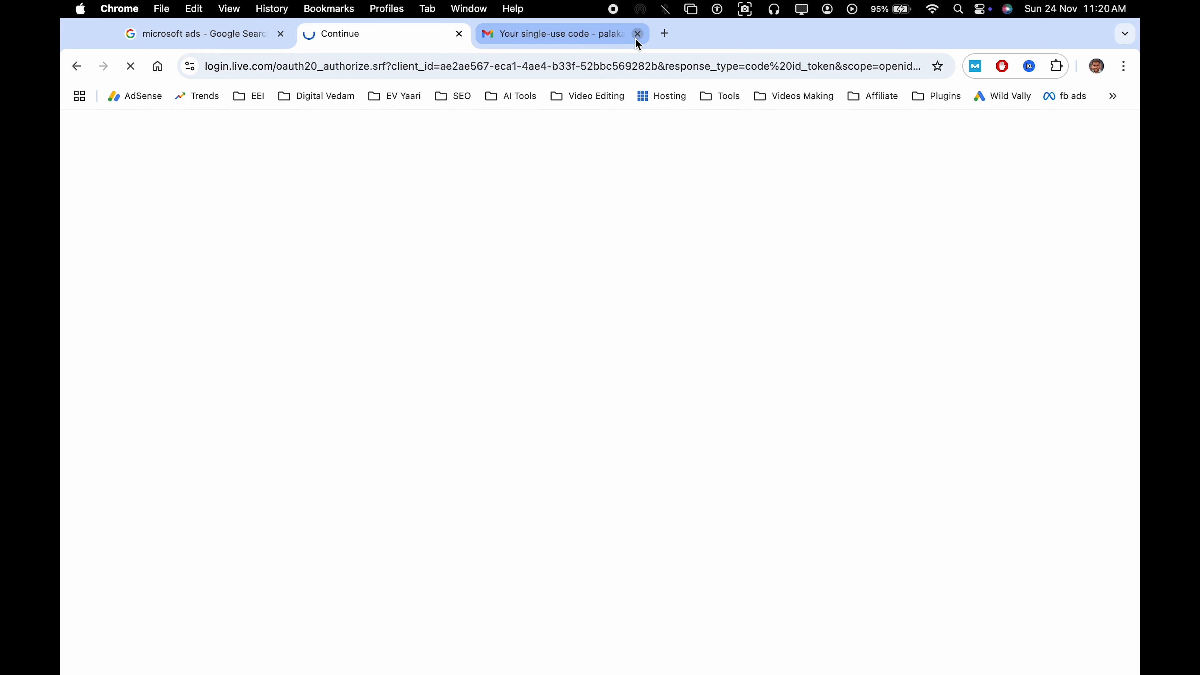
left_click(637, 35)
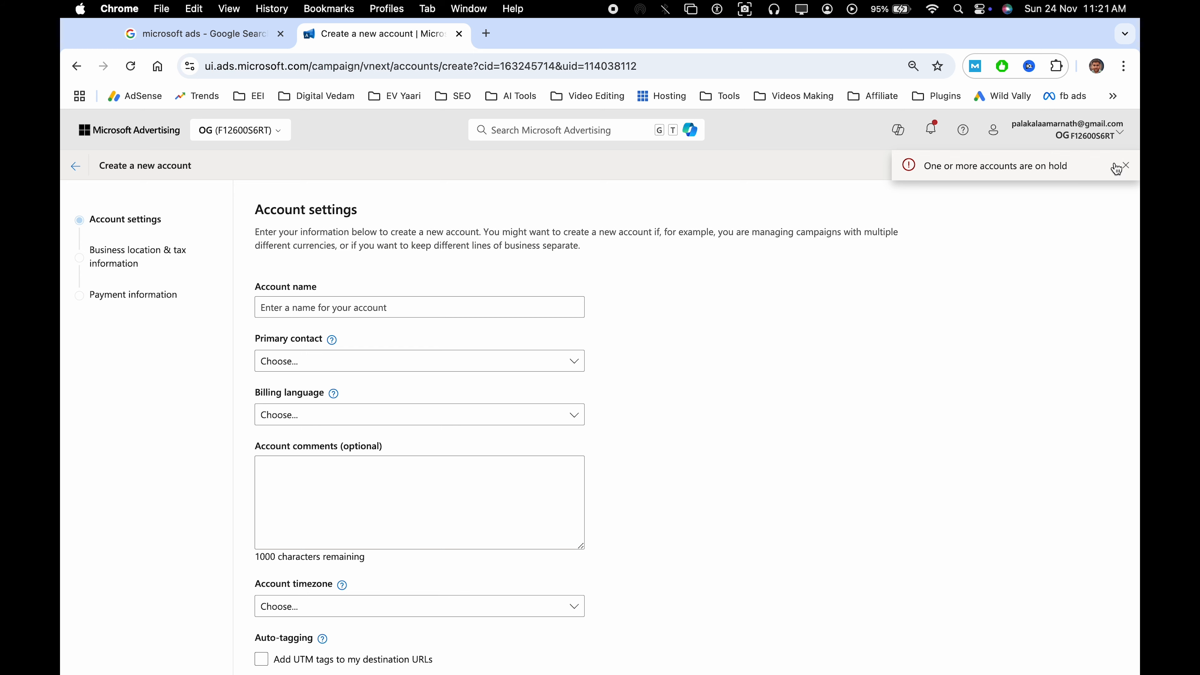
Dismiss the accounts-on-hold notification and briefly view the user access panel
left_click(1128, 166)
left_click(960, 306)
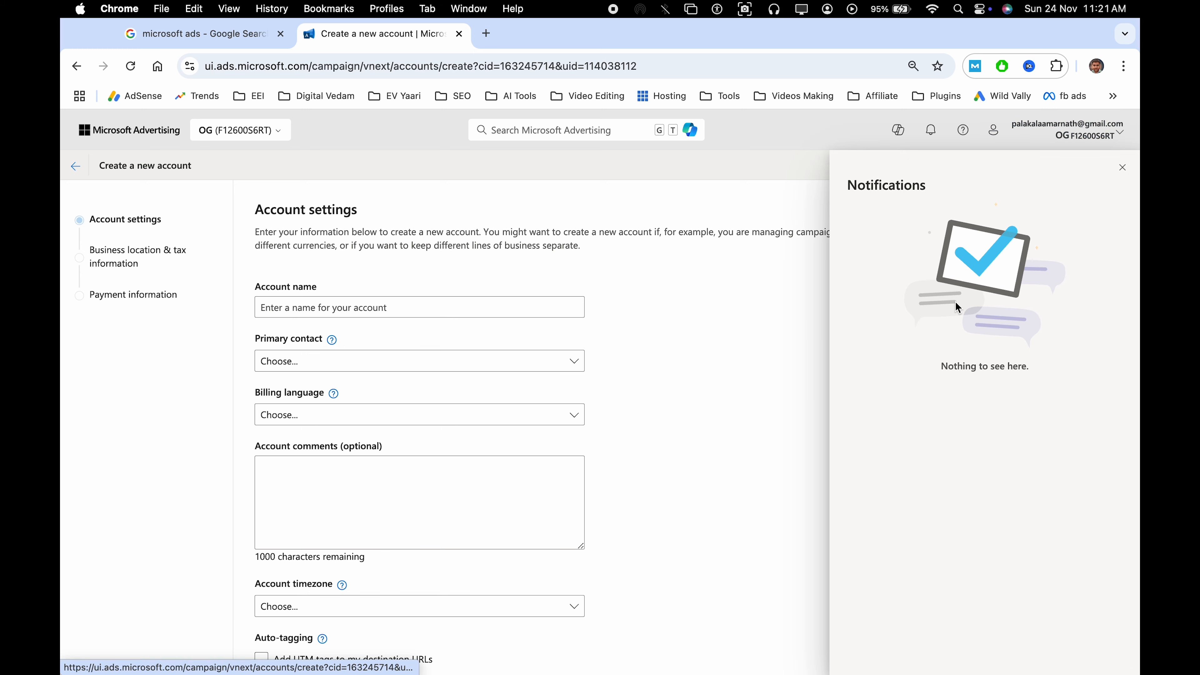
left_click(1081, 130)
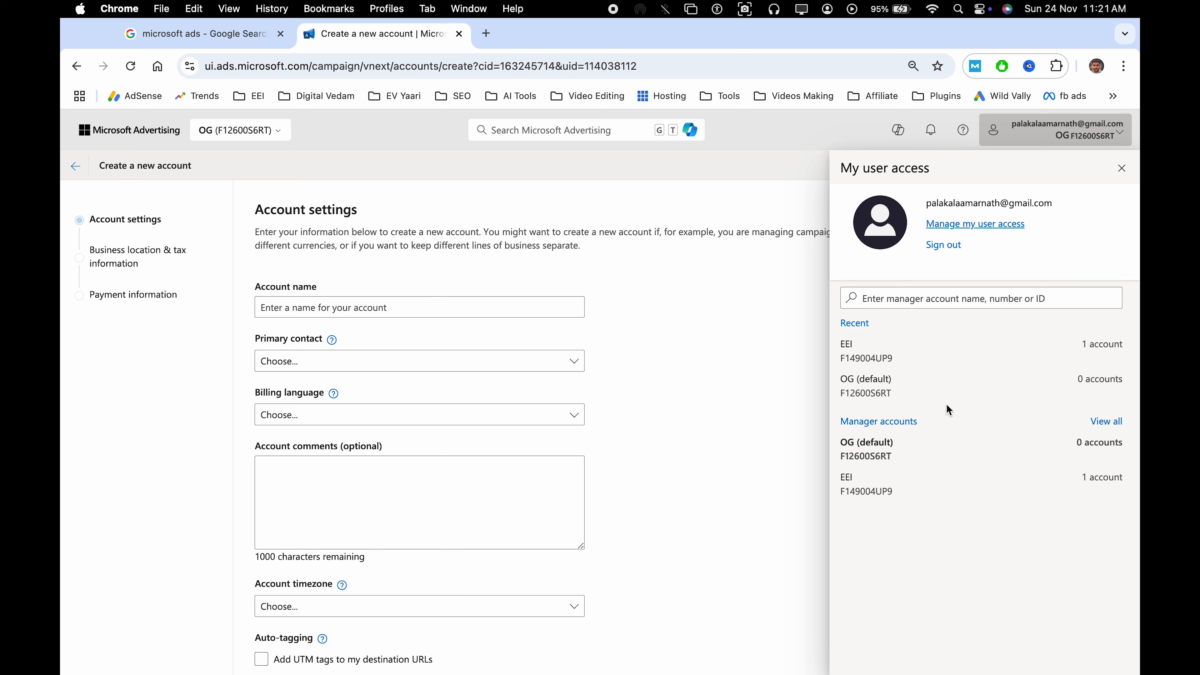
left_click(704, 397)
Check the blank Account name field and the manager accounts listed in the user access panel
scroll(365, 368, "down", 2)
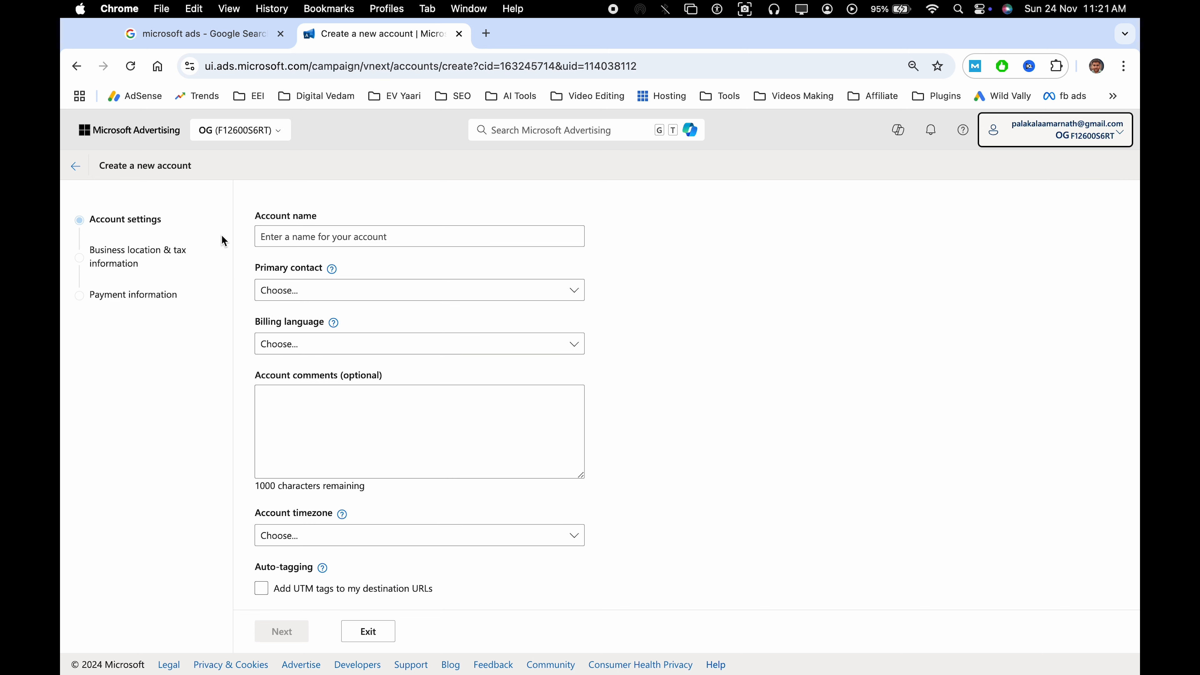
left_click(315, 230)
left_click(652, 233)
scroll(666, 286, "up", 1)
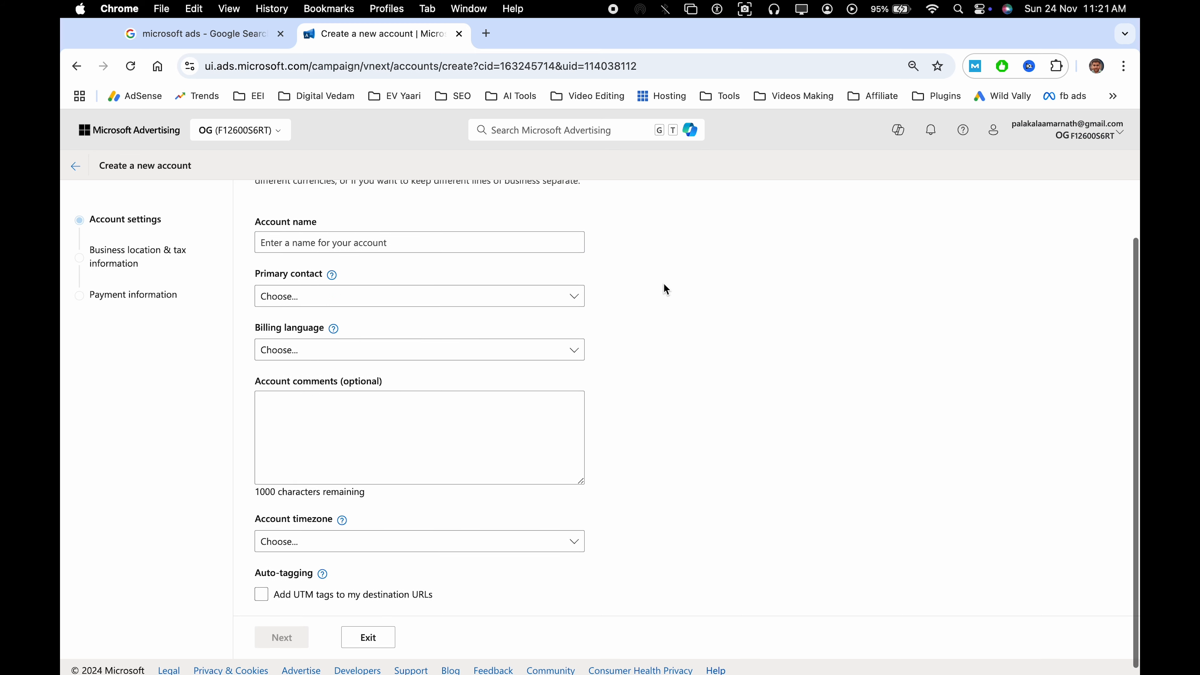
scroll(666, 289, "up", 2)
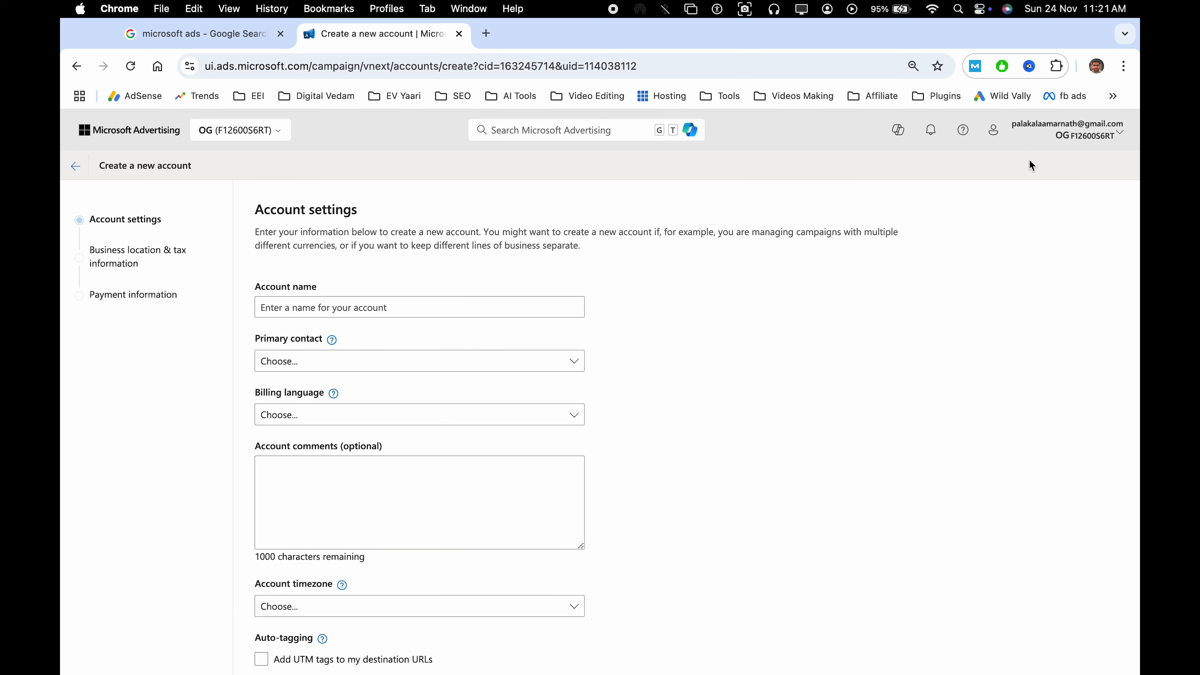
left_click(1056, 135)
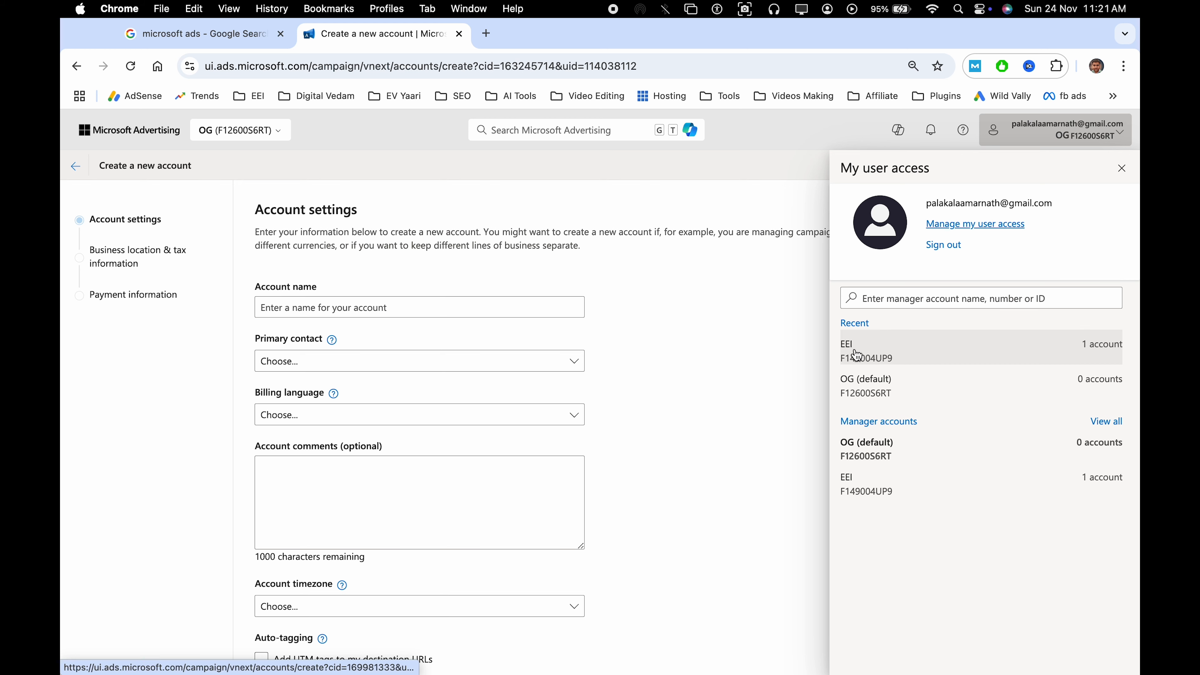
left_click(732, 390)
scroll(407, 348, "down", 3)
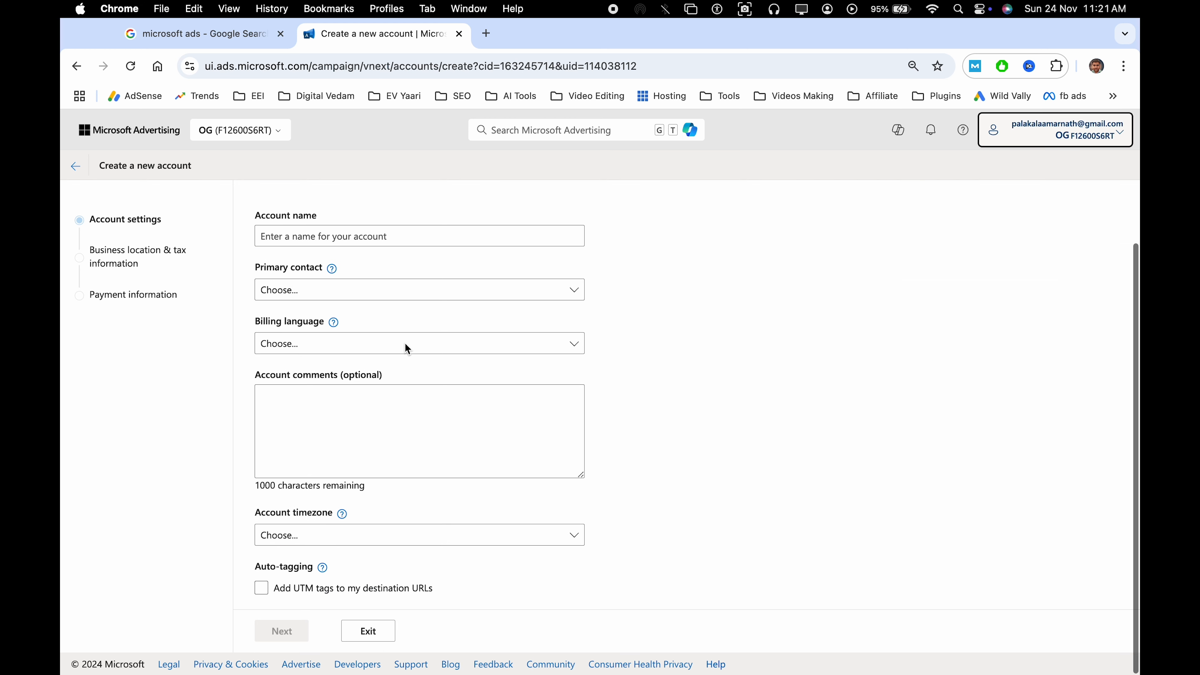
scroll(416, 412, "up", 3)
Choose the signed-in account's e-mail as the new account's Primary contact
left_click(316, 303)
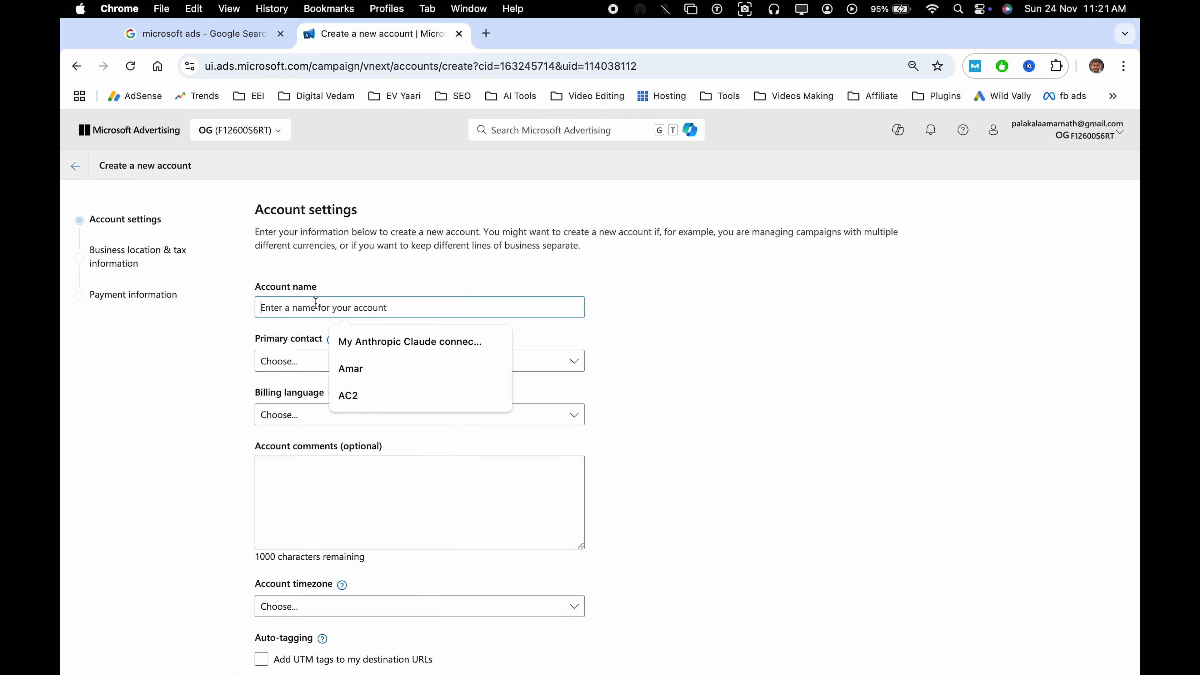
left_click(399, 257)
left_click(321, 356)
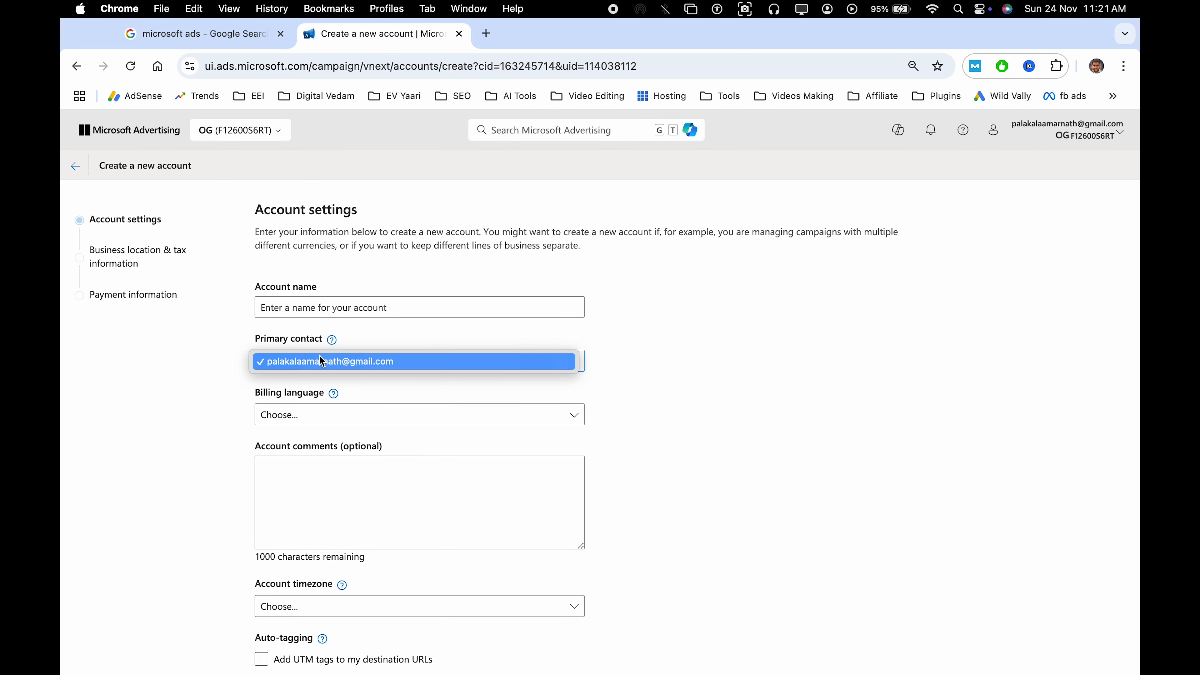
left_click(364, 359)
Review the business location and tax step further down the form
scroll(374, 414, "down", 3)
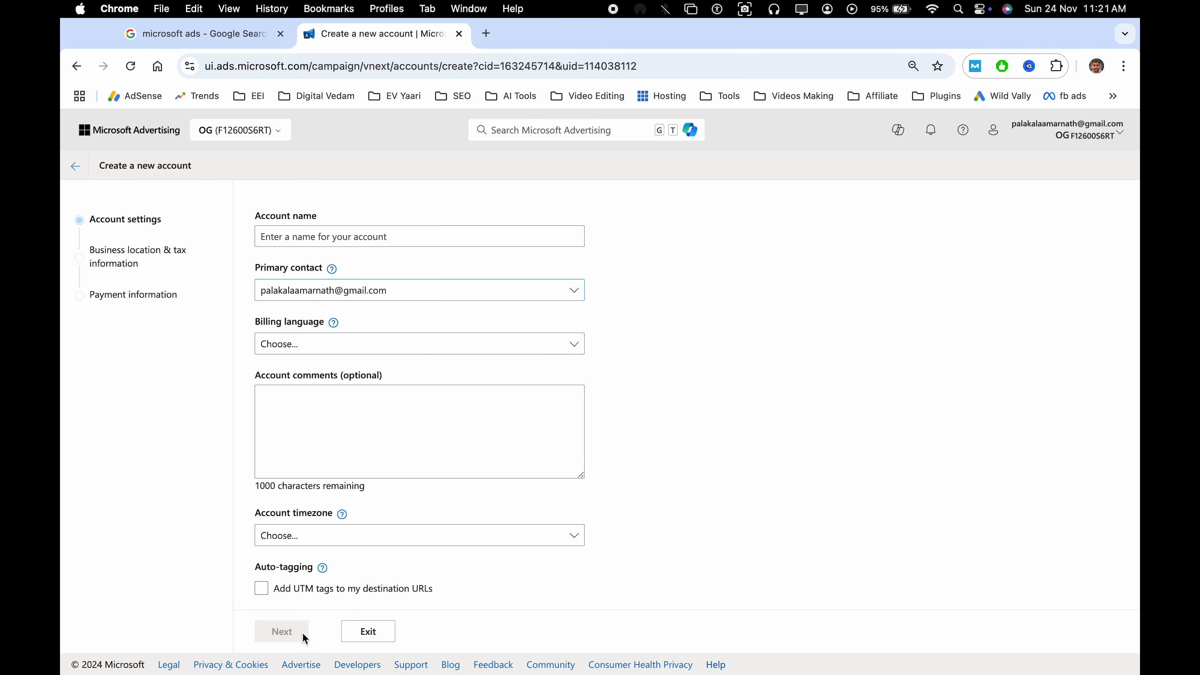
left_click_drag(92, 250, 172, 272)
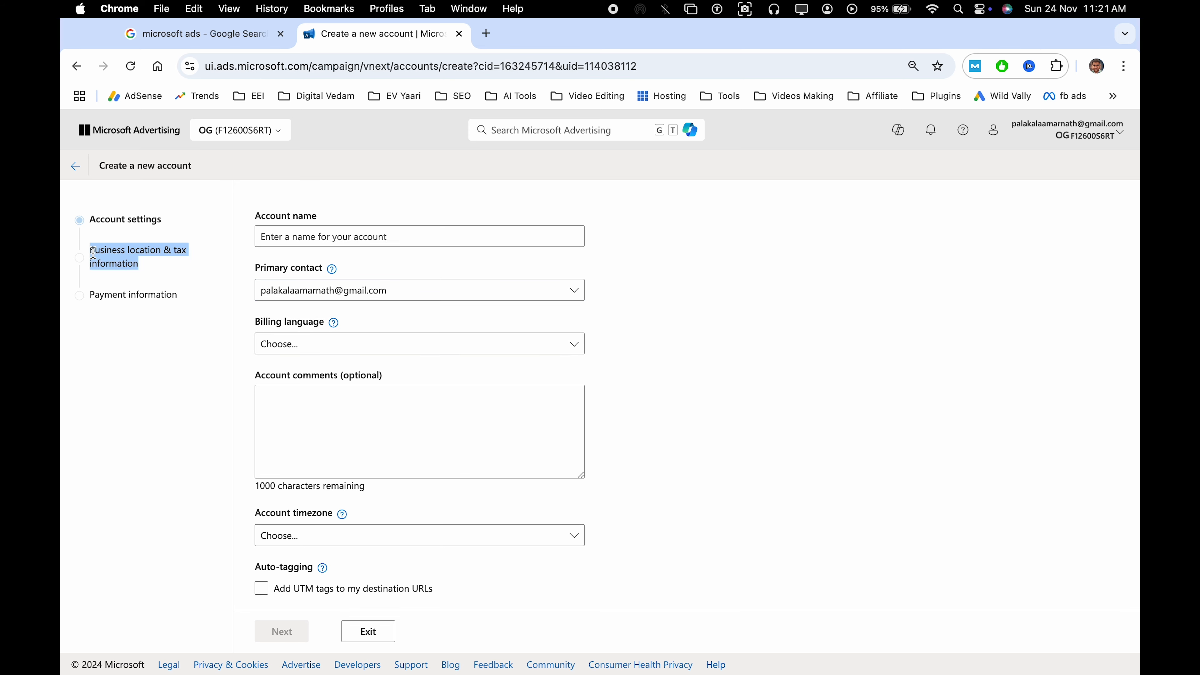
left_click(173, 272)
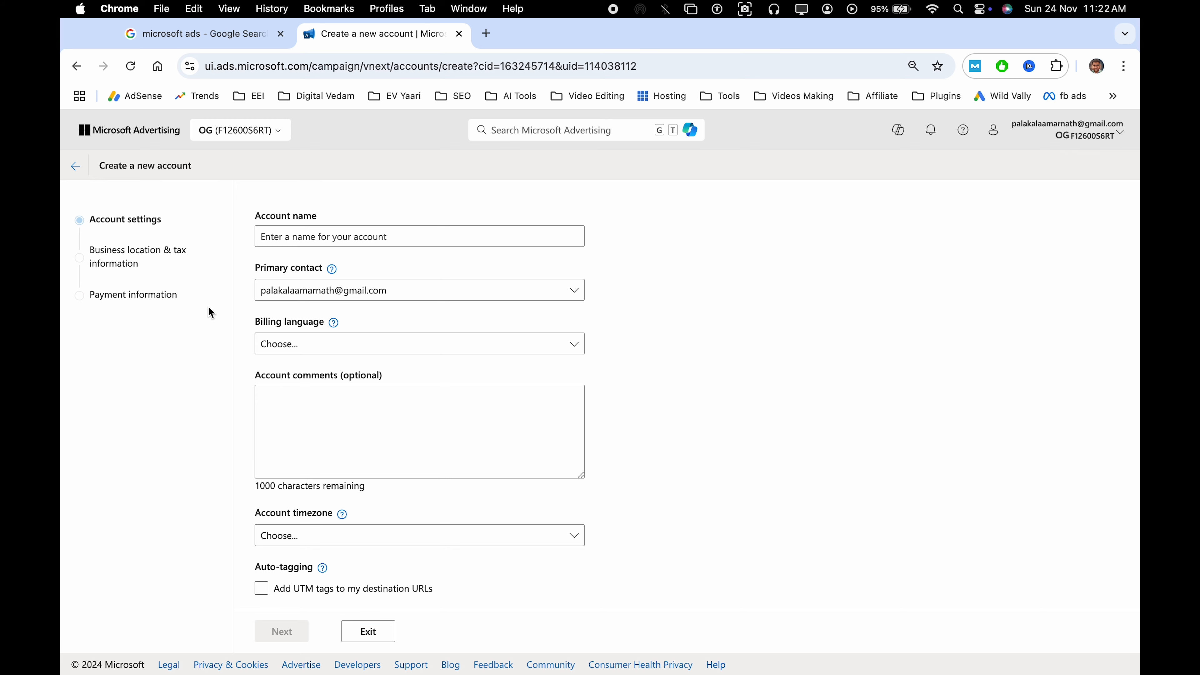
left_click(540, 442)
Switch to the EEI manager account and go to the AC2 campaigns overview
left_click(1101, 135)
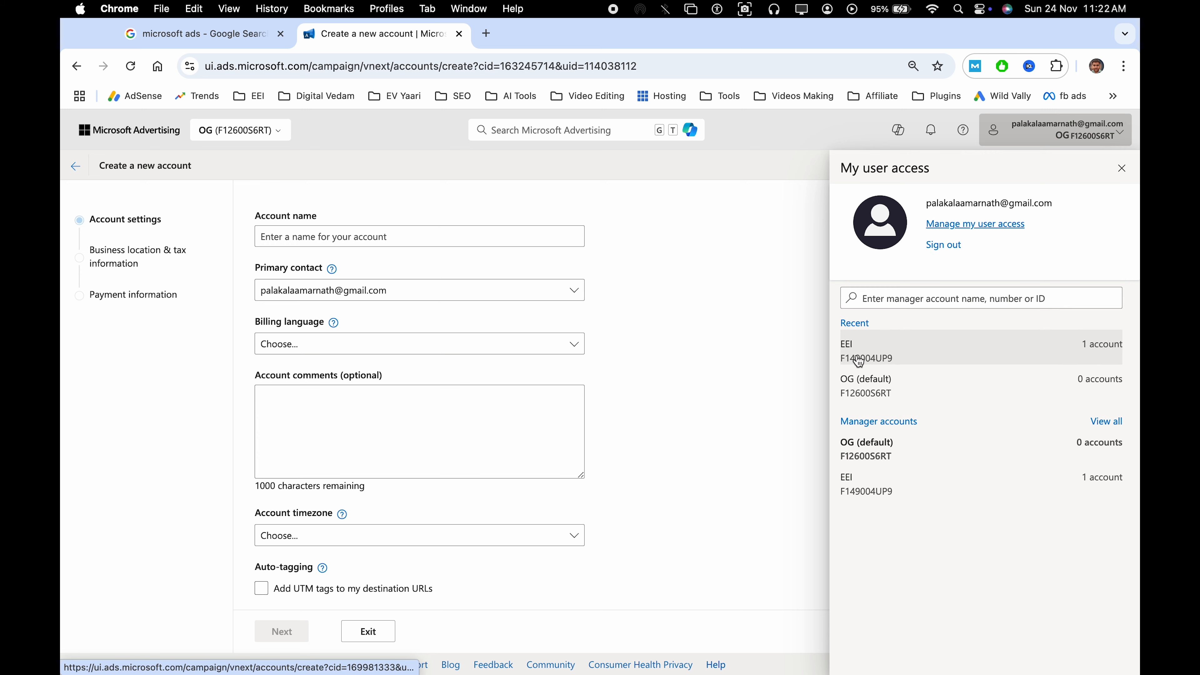
left_click(892, 357)
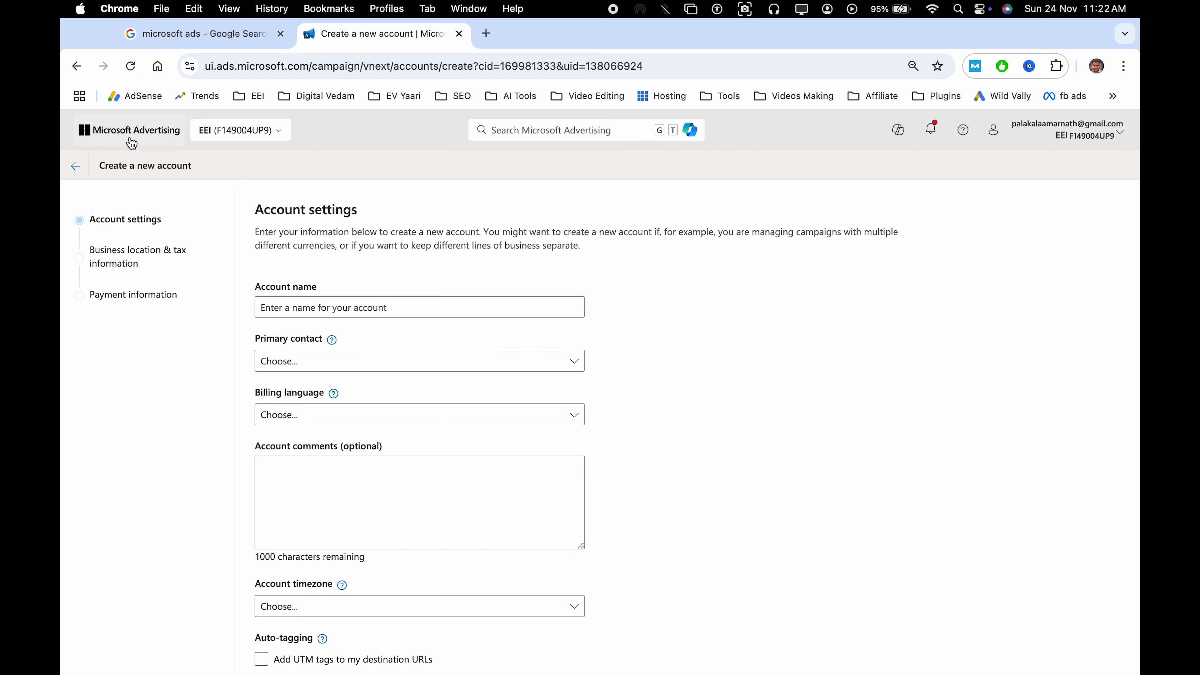
left_click(119, 135)
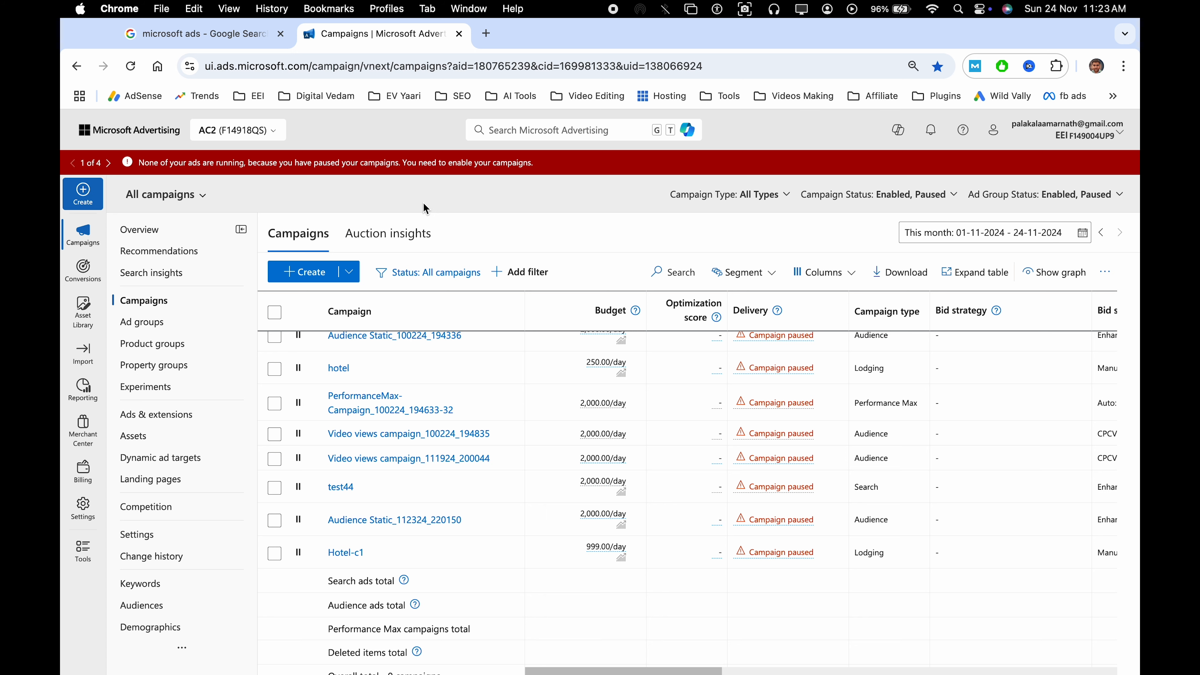
Bring up the Import menu offering Google Ads, Meta Ads, Pinterest Ads and file imports
scroll(451, 497, "up", 1)
mouse_move(108, 520)
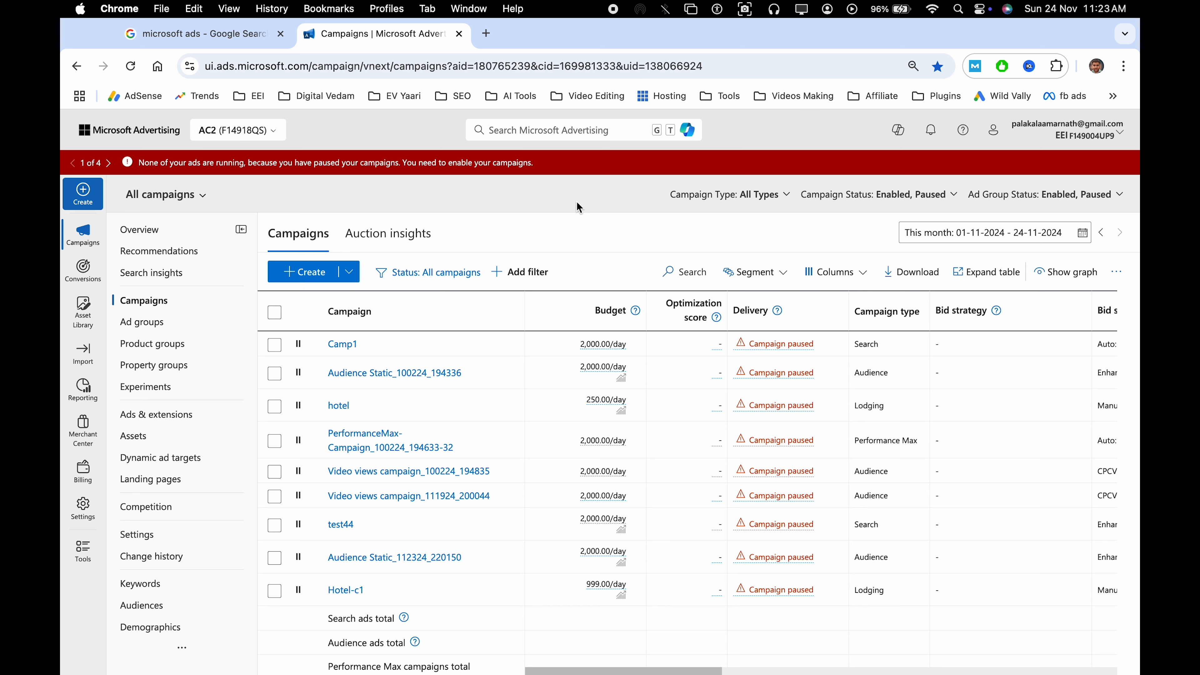
mouse_move(81, 363)
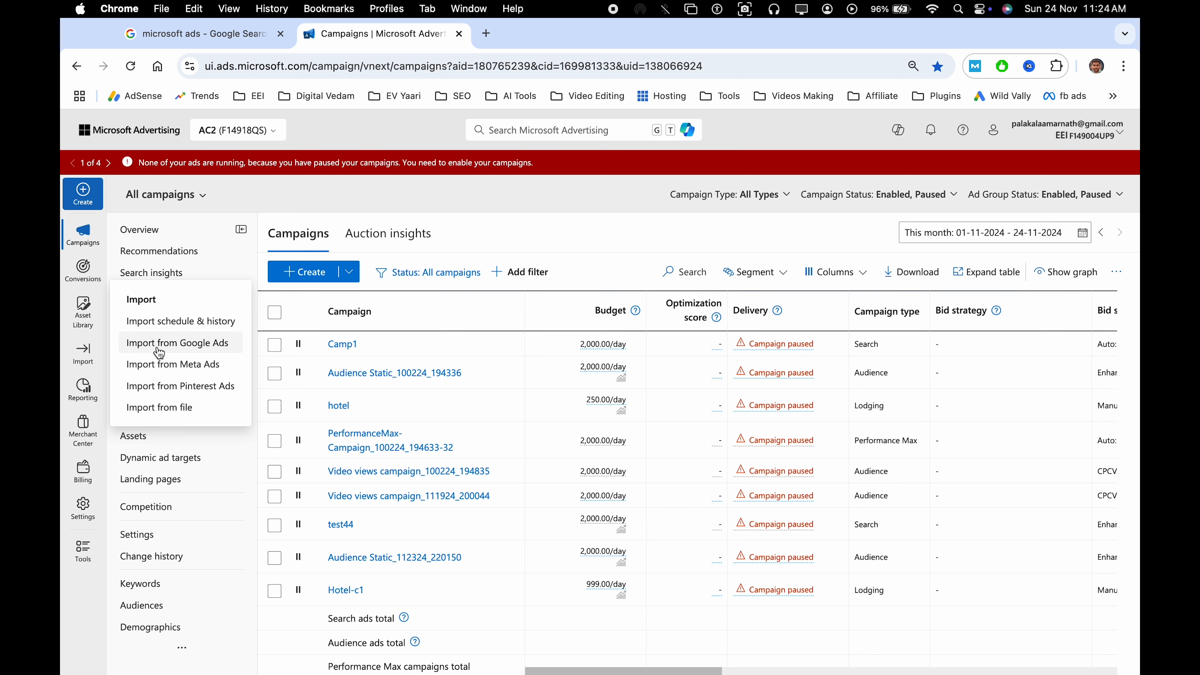
Start an Import from Google Ads, signing in with Google and granting Google Ads access
left_click(169, 350)
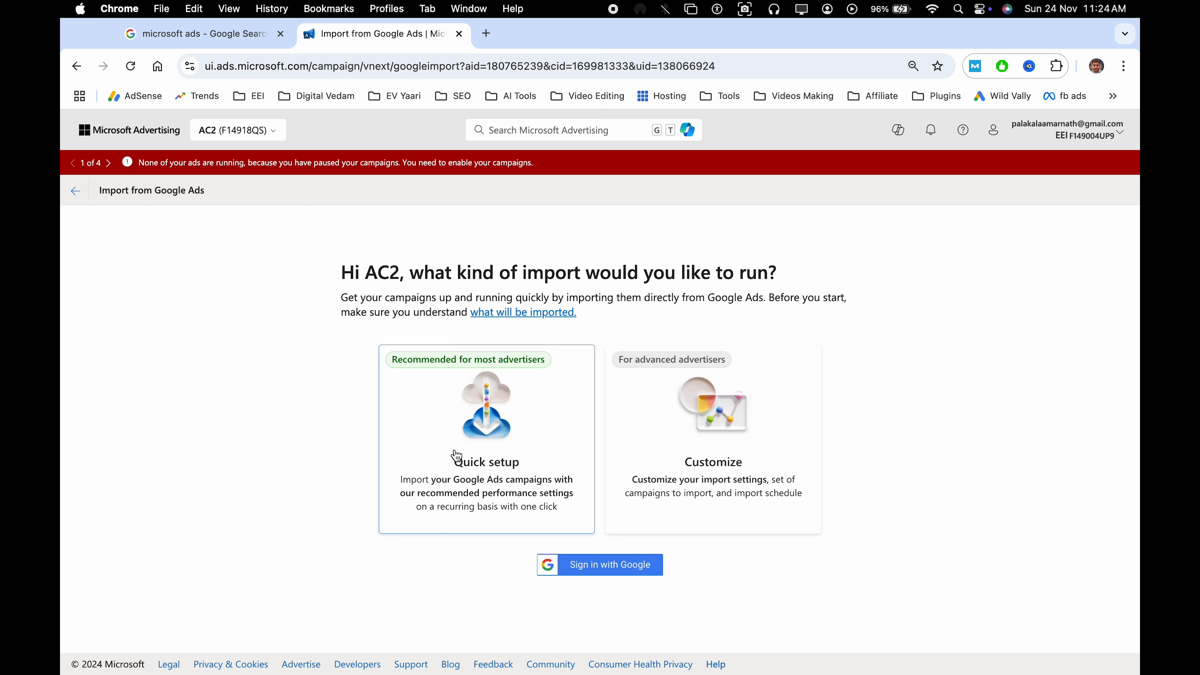
left_click(643, 575)
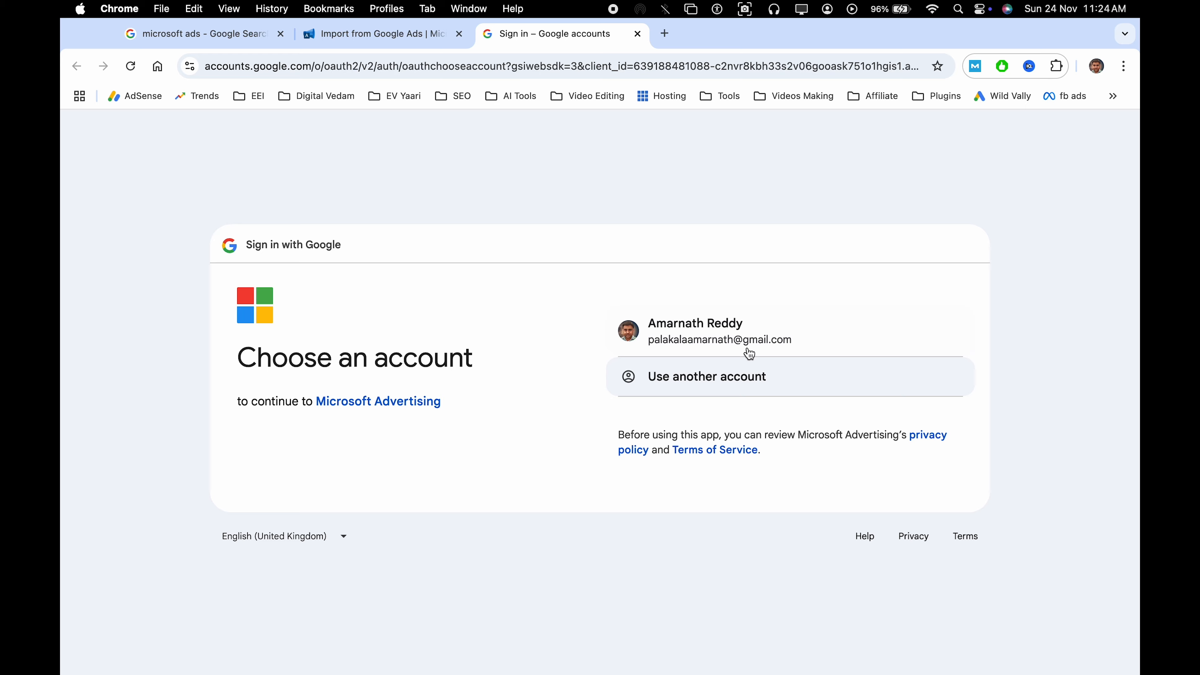
left_click(749, 352)
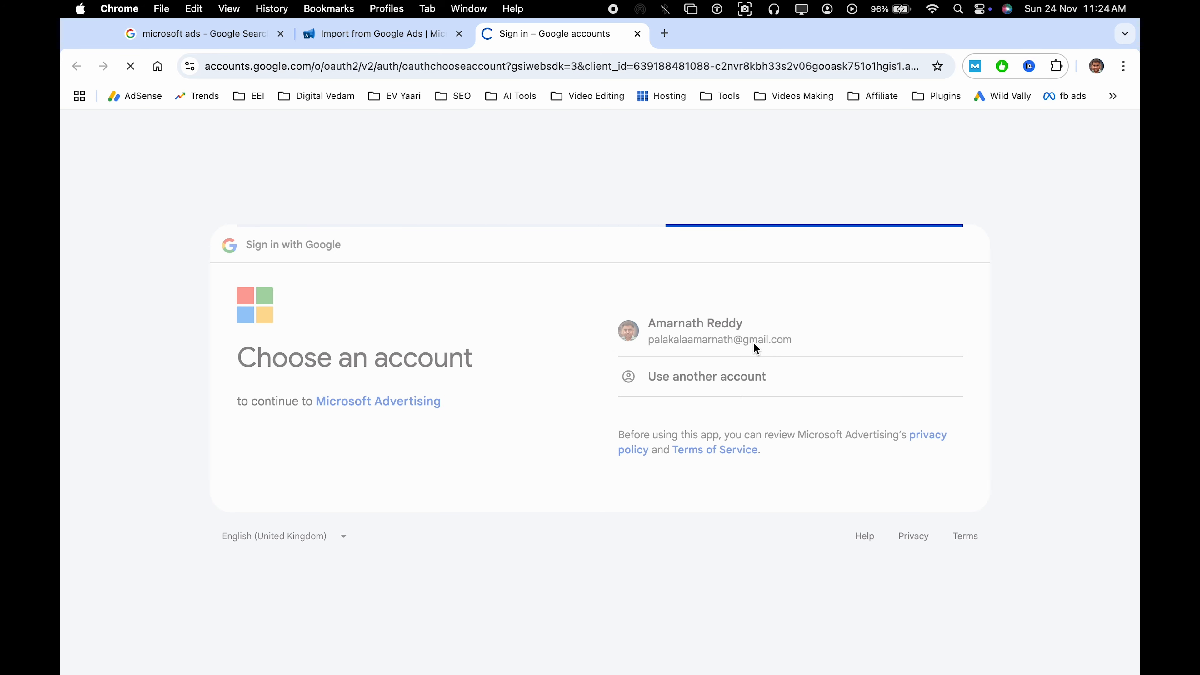
left_click(852, 475)
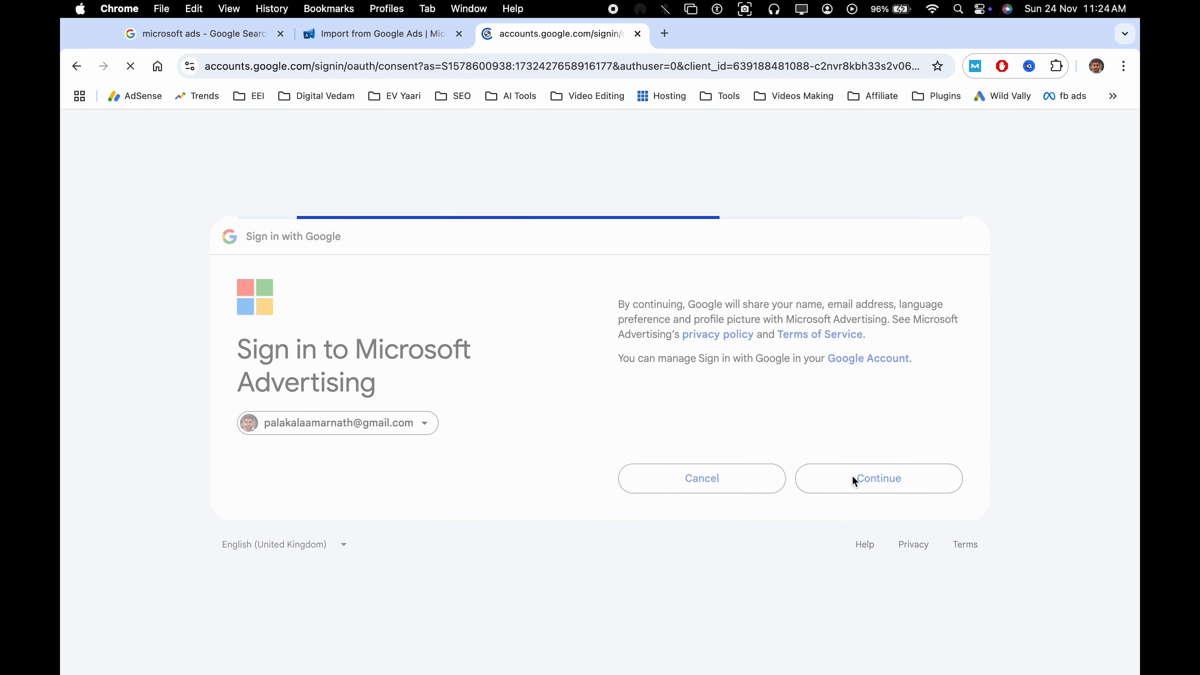
scroll(752, 524, "down", 3)
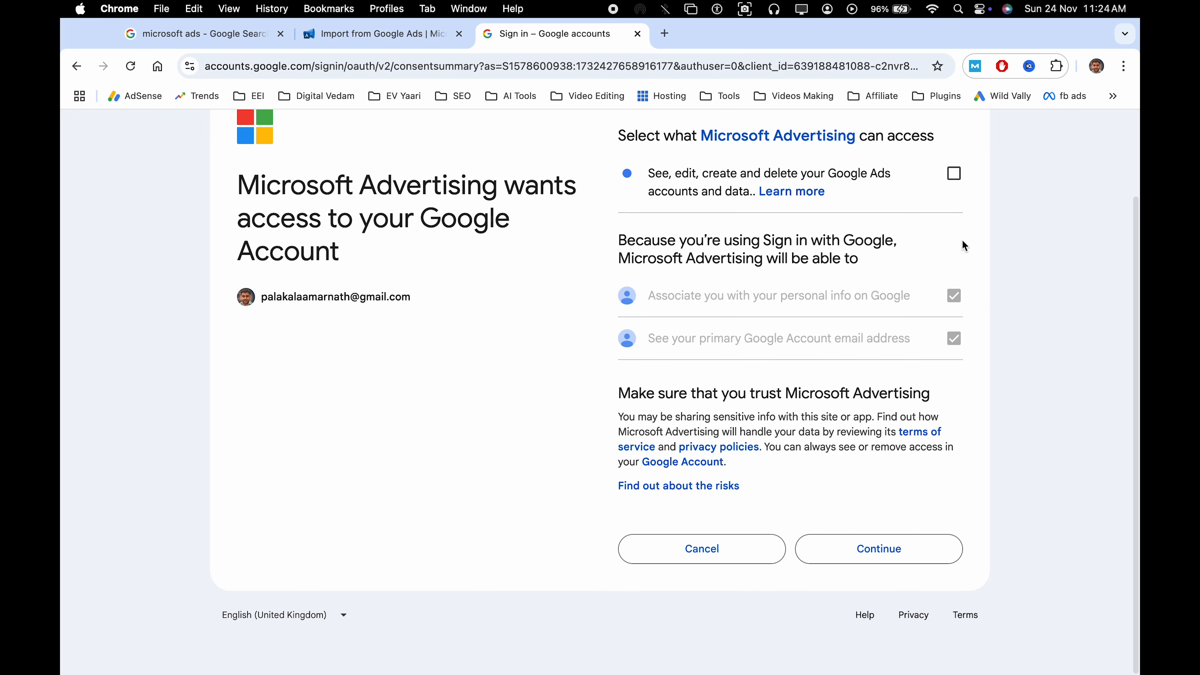
left_click(954, 176)
left_click(912, 549)
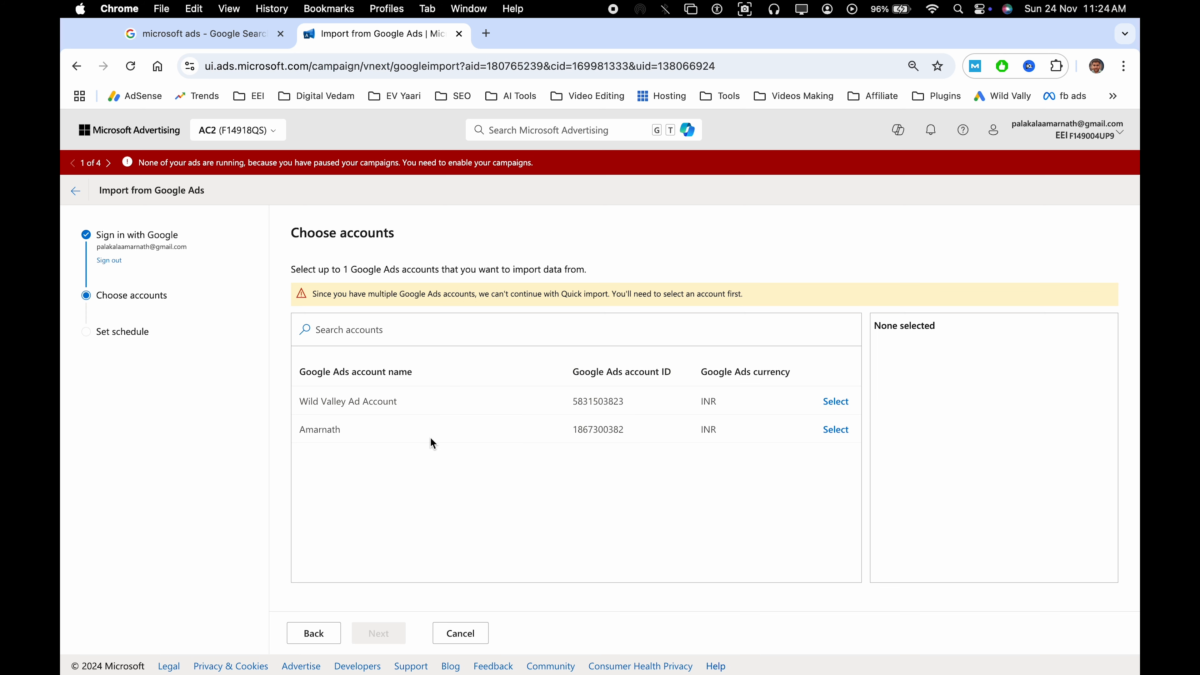
Select the second Google Ads account and advance to the import schedule step
scroll(503, 490, "down", 1)
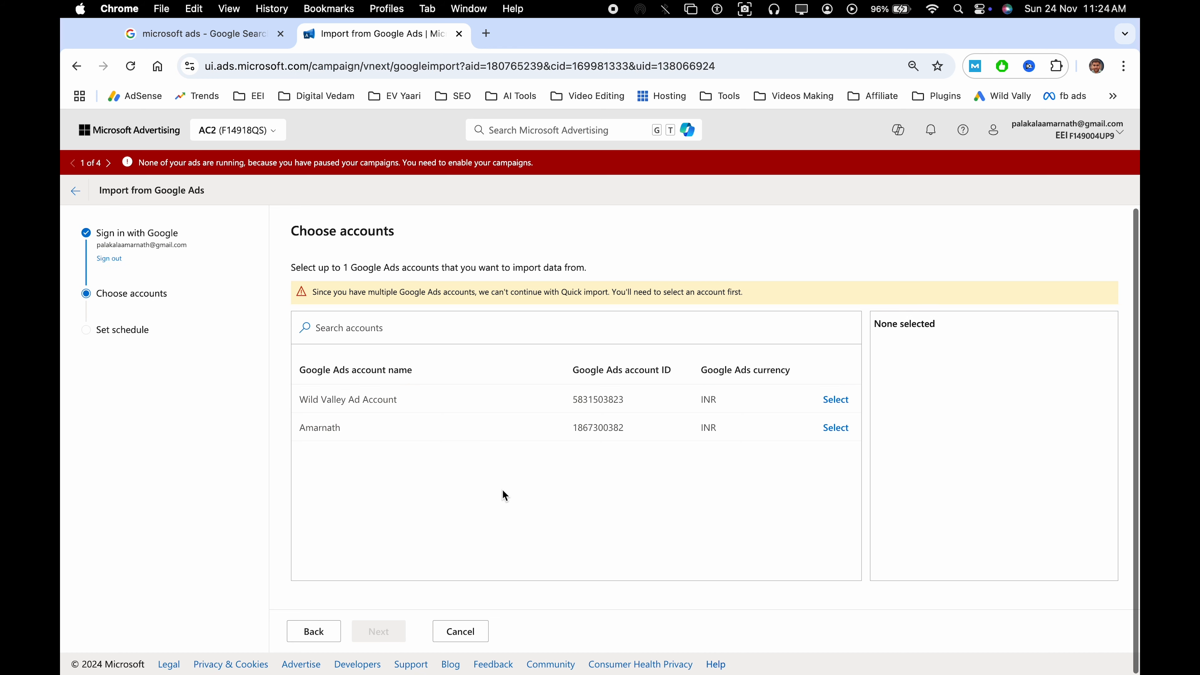
left_click(837, 430)
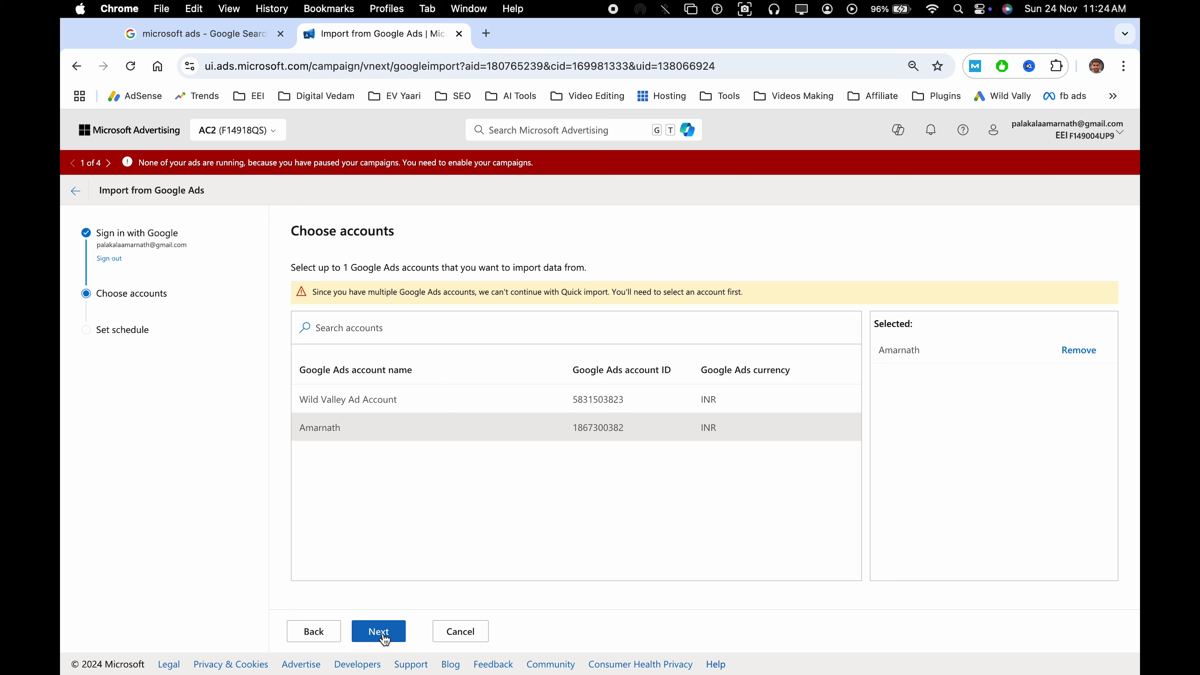
left_click(384, 638)
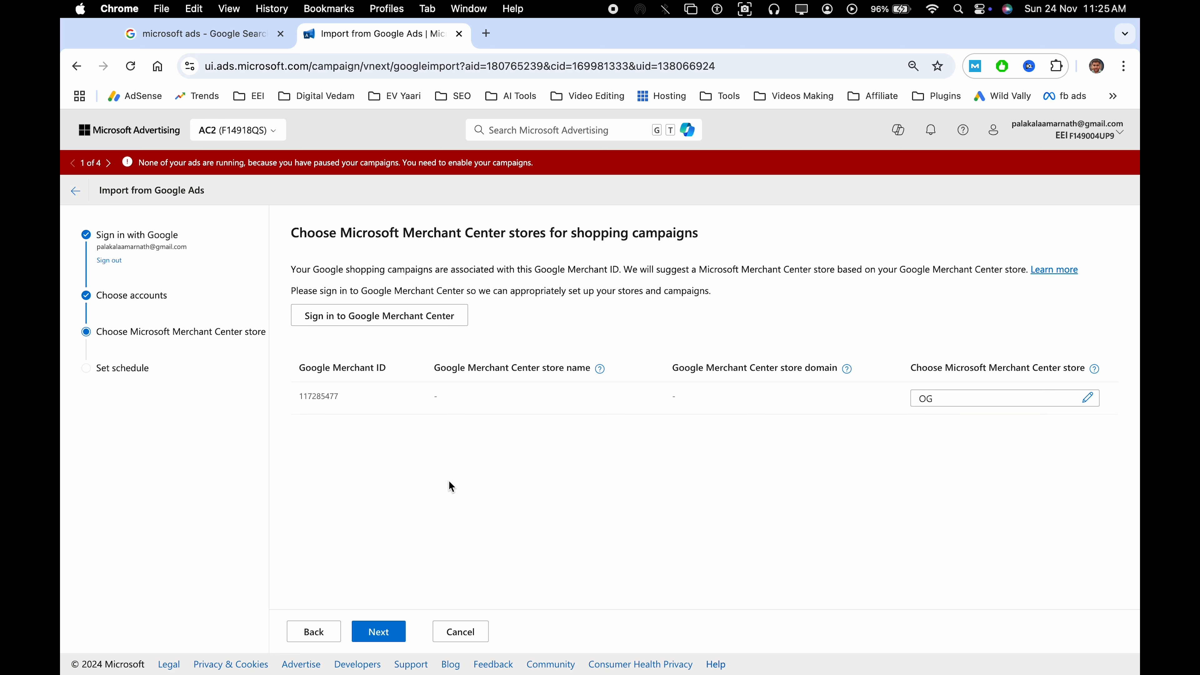
left_click(388, 639)
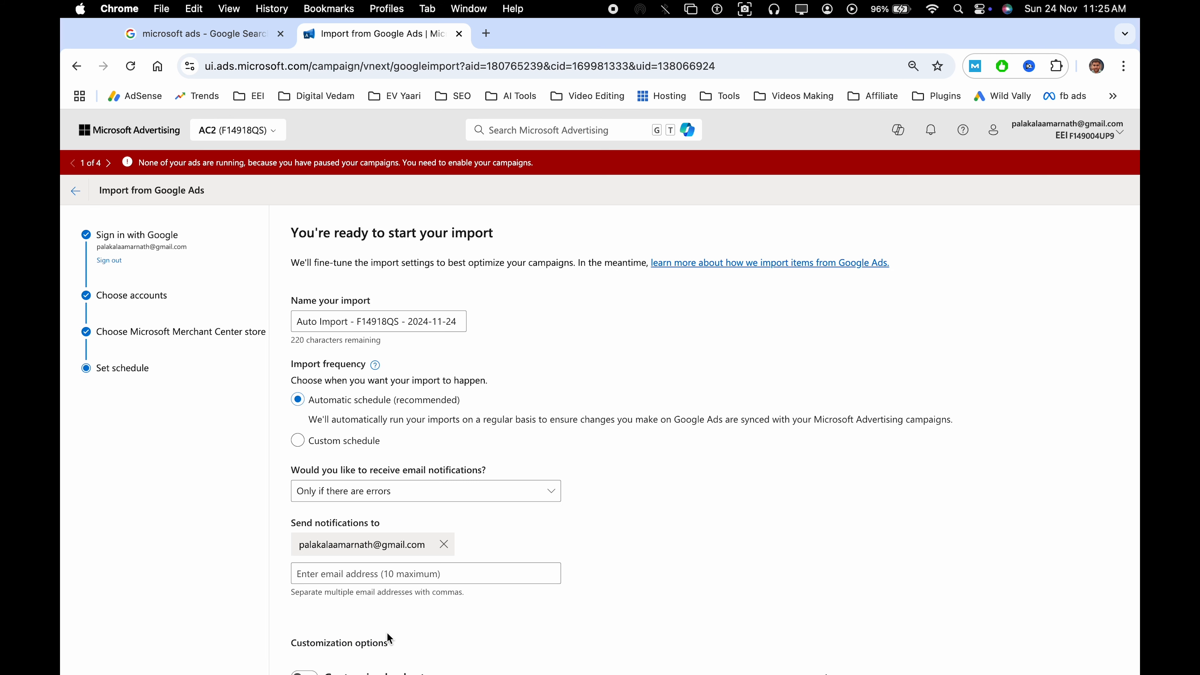
Inspect the import name and leave it unchanged
left_click(422, 322)
triple_click(423, 322)
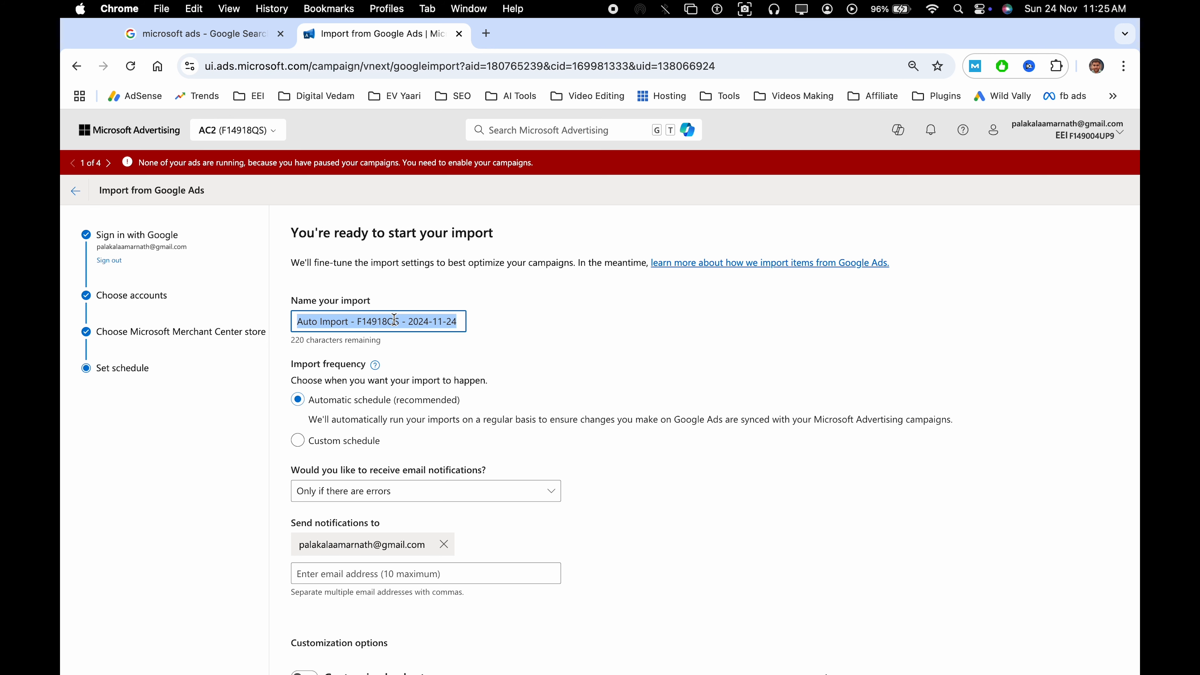
left_click(423, 322)
triple_click(420, 323)
triple_click(437, 322)
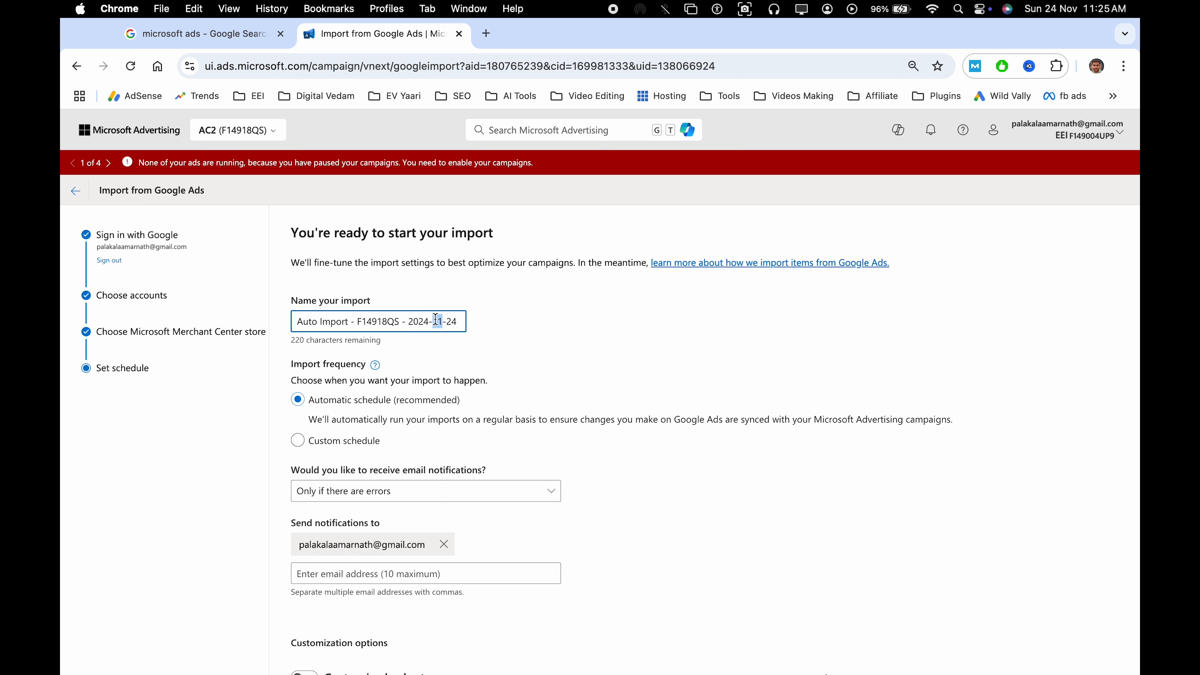
left_click(580, 343)
scroll(580, 344, "down", 3)
scroll(681, 410, "down", 2)
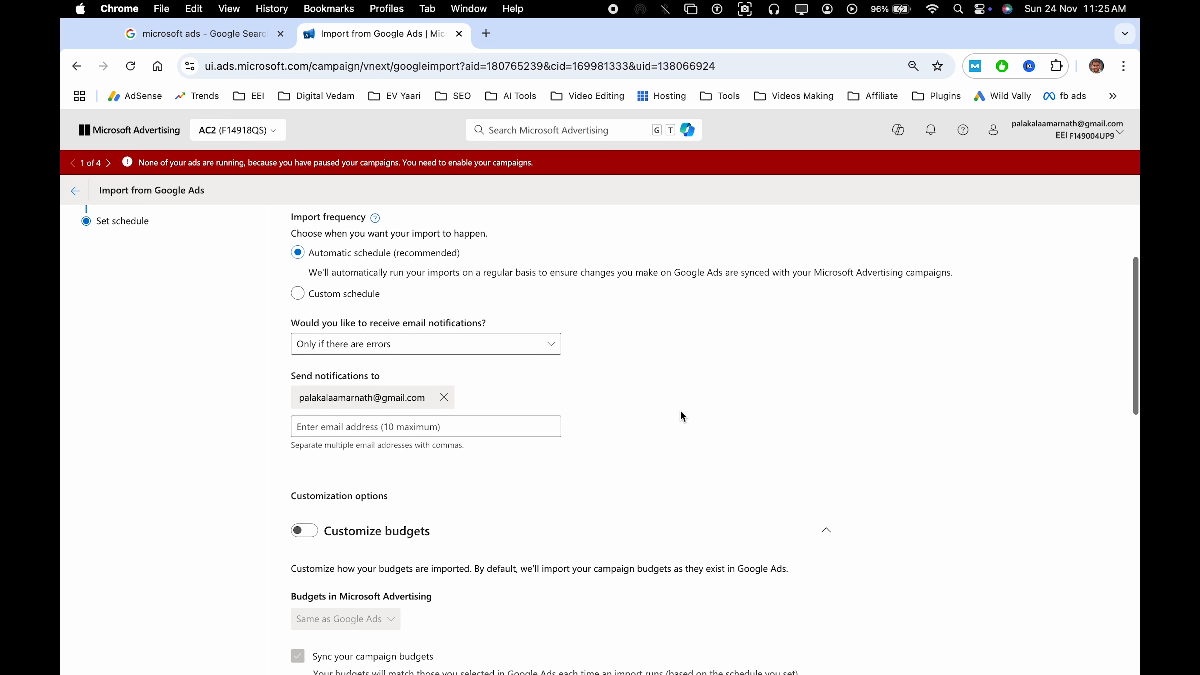
scroll(682, 409, "up", 2)
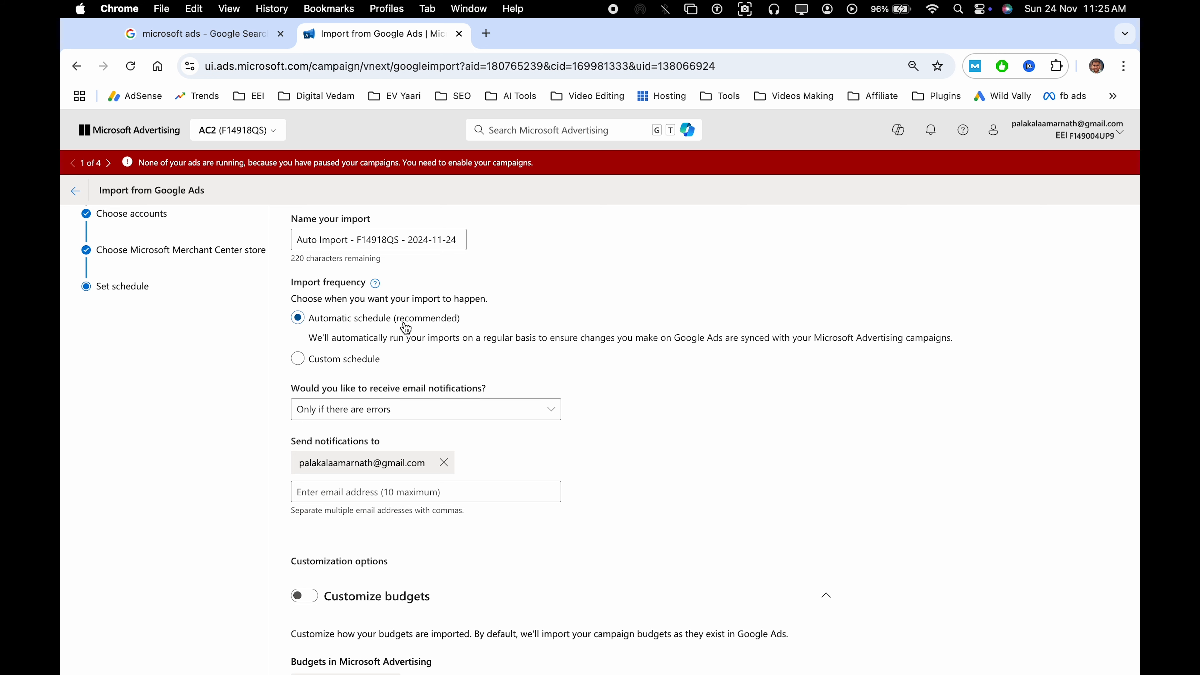
Choose a Custom schedule that runs the import Once now
left_click(309, 361)
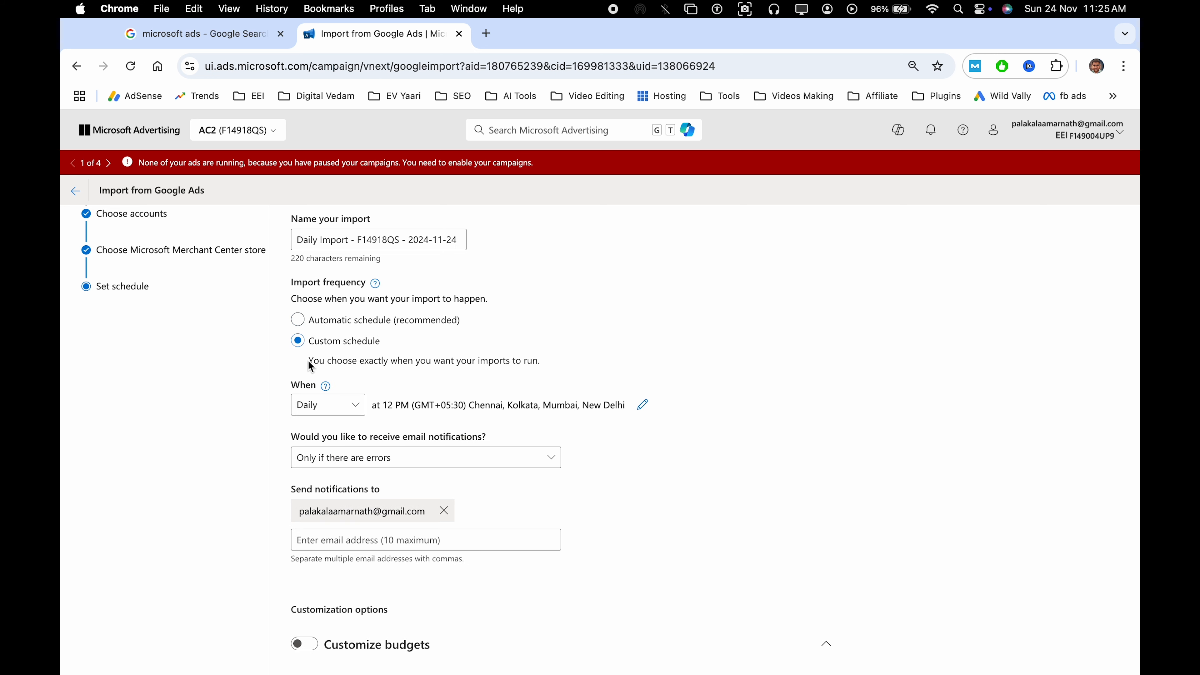
left_click(343, 416)
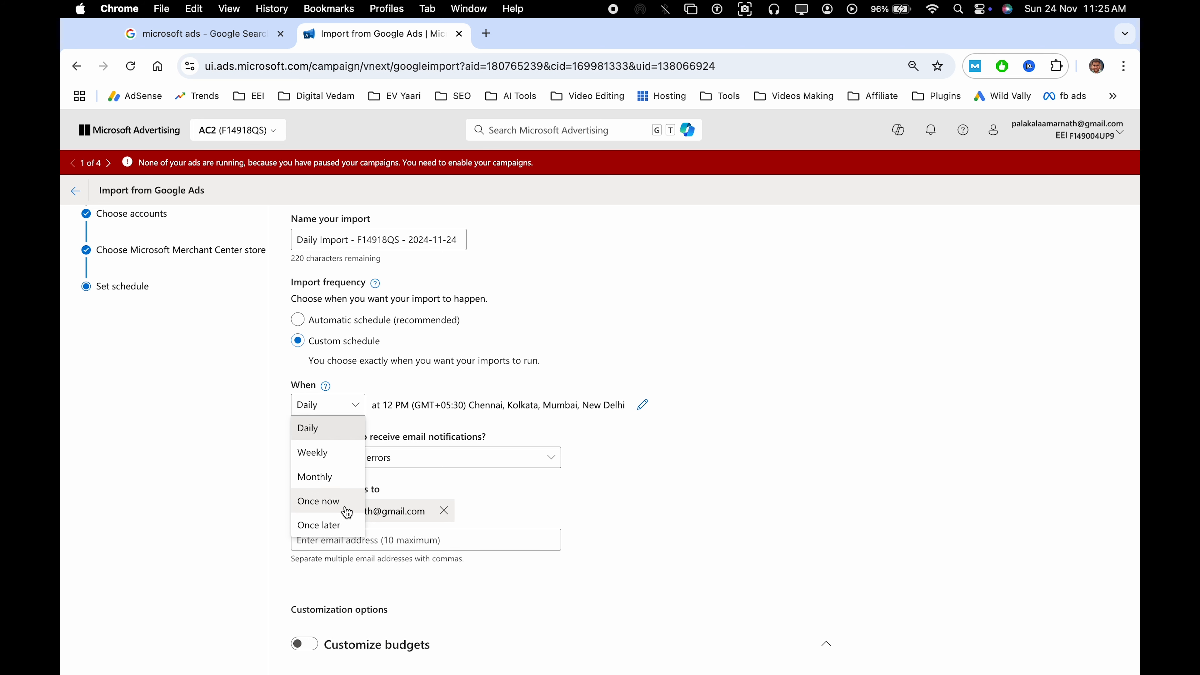
left_click(349, 505)
left_click(344, 410)
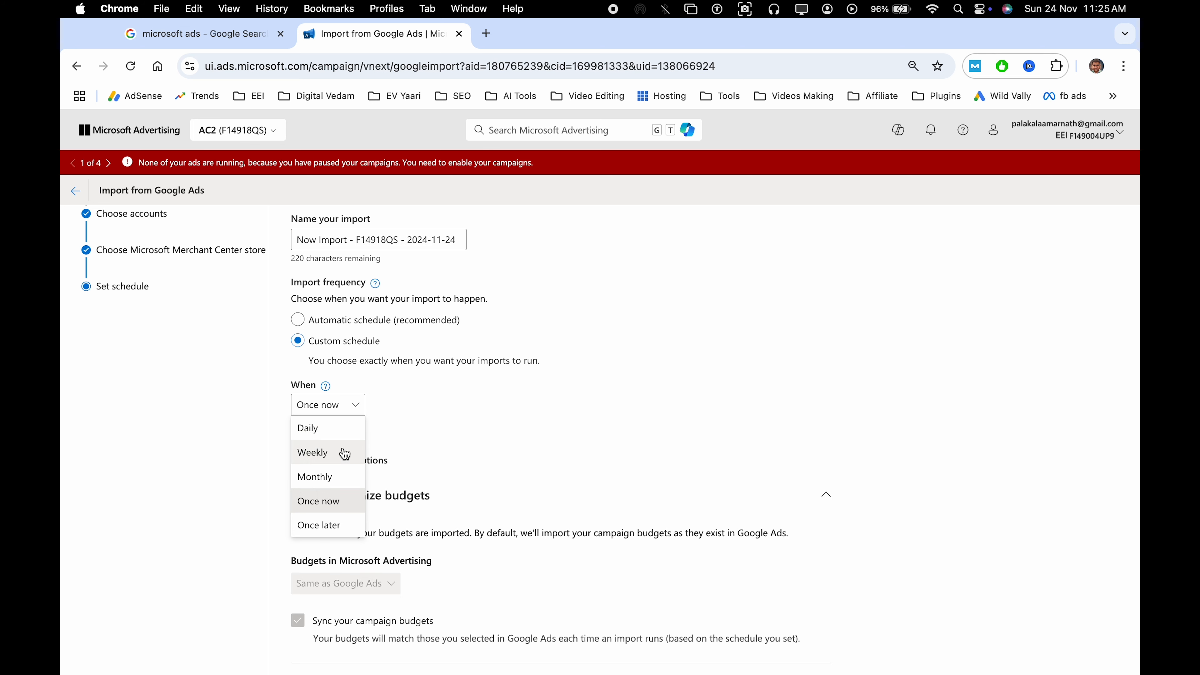
left_click(345, 452)
left_click(345, 411)
left_click(343, 426)
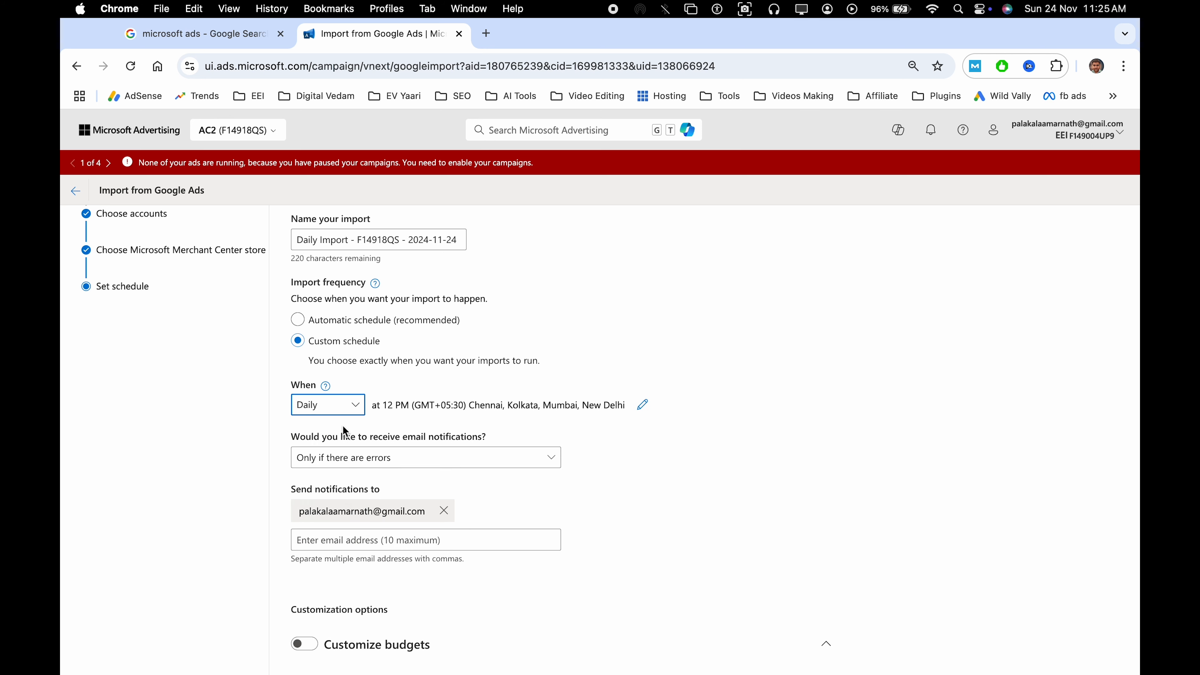
left_click(357, 414)
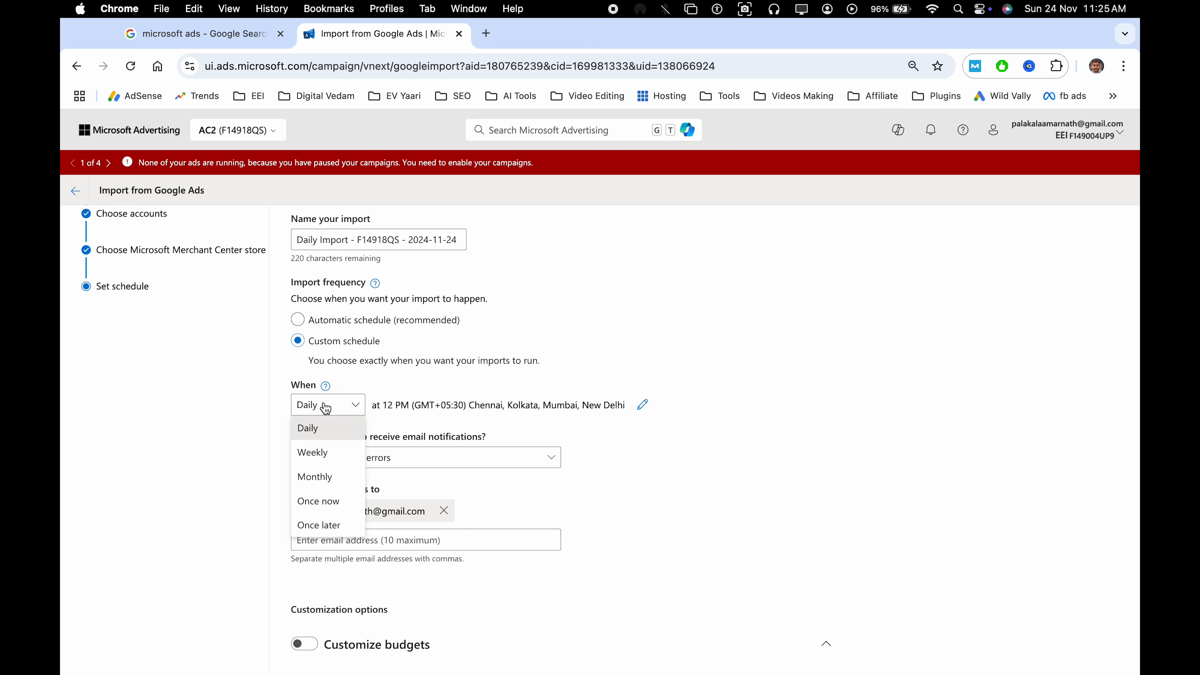
left_click(298, 320)
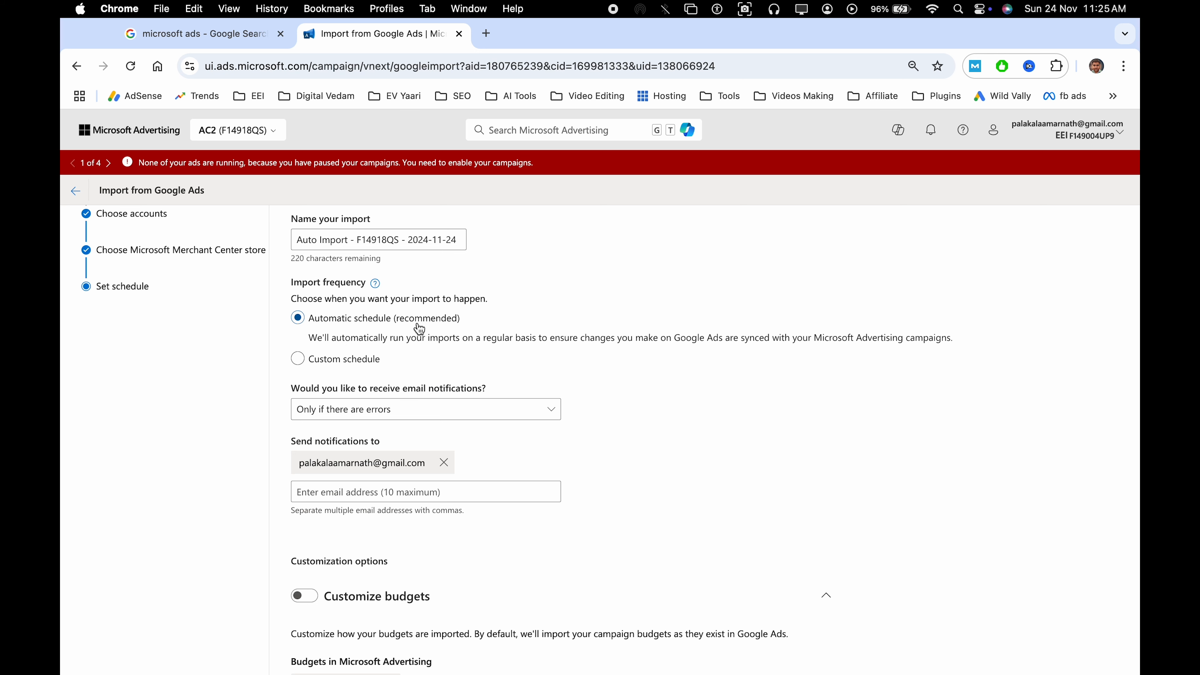
left_click(299, 360)
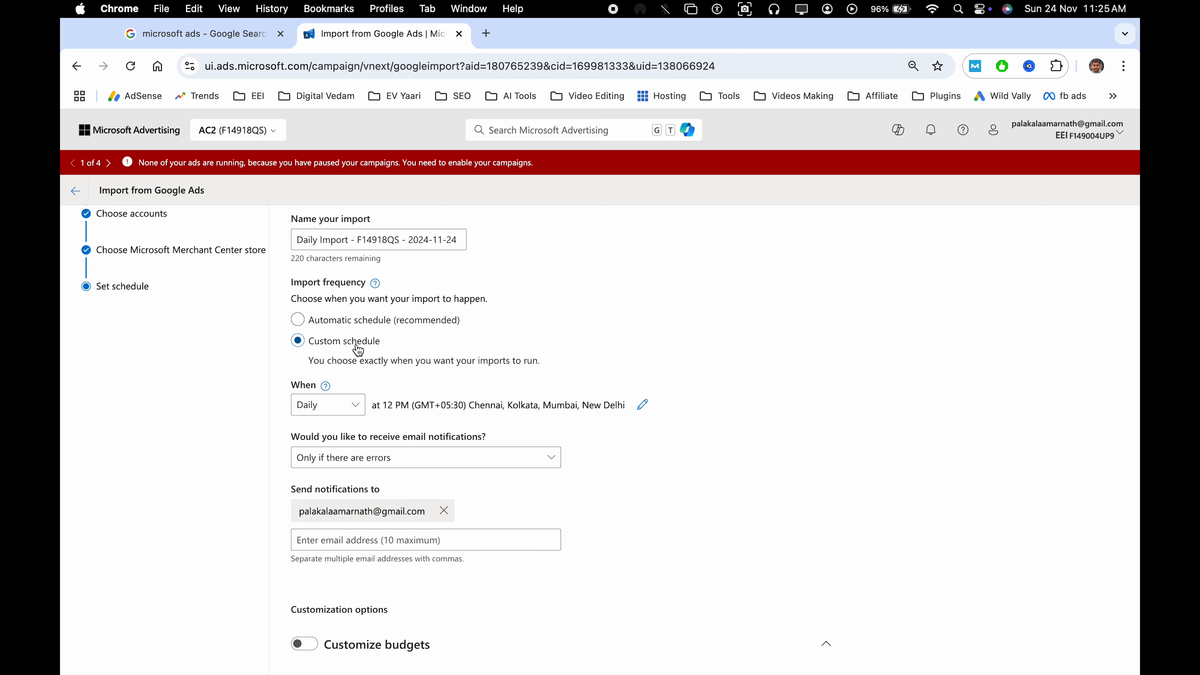
left_click(333, 415)
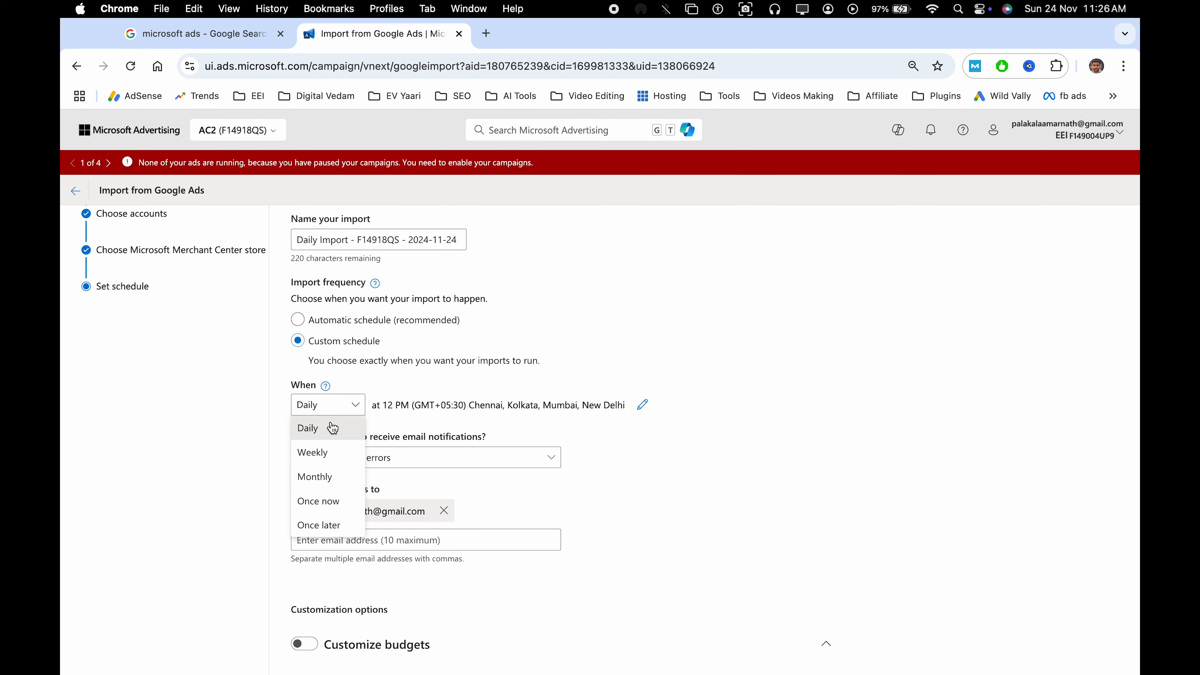
left_click(333, 500)
Leave the import's custom budget settings turned off
scroll(464, 520, "down", 15)
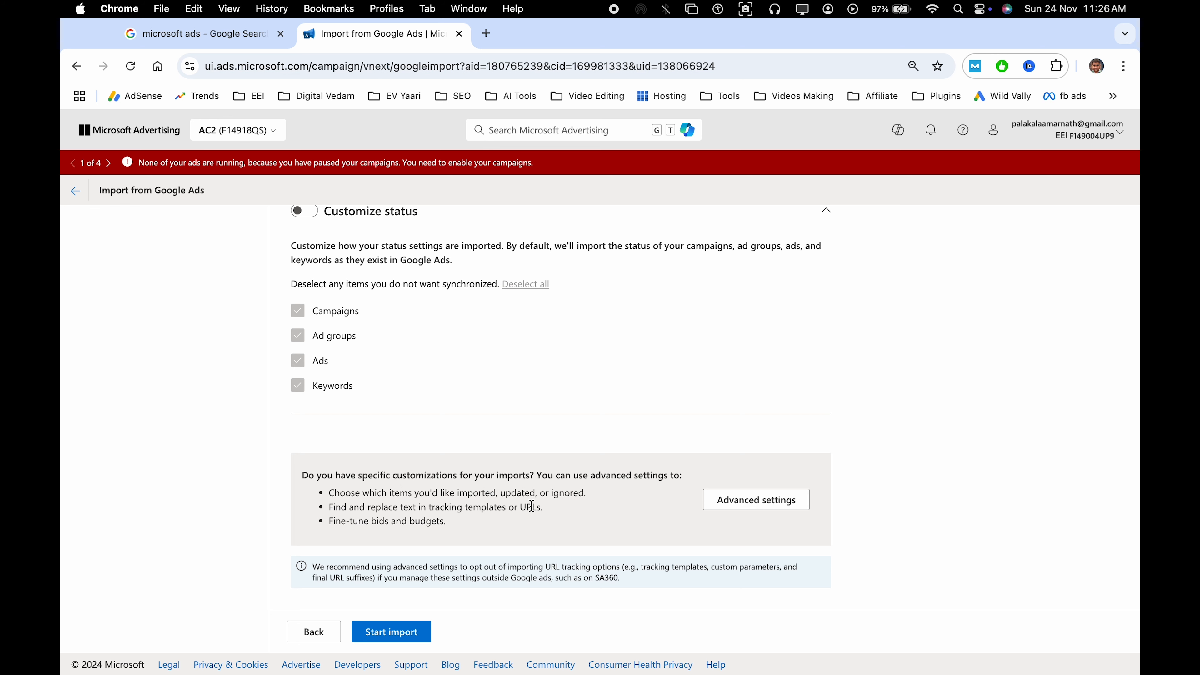
scroll(461, 456, "up", 3)
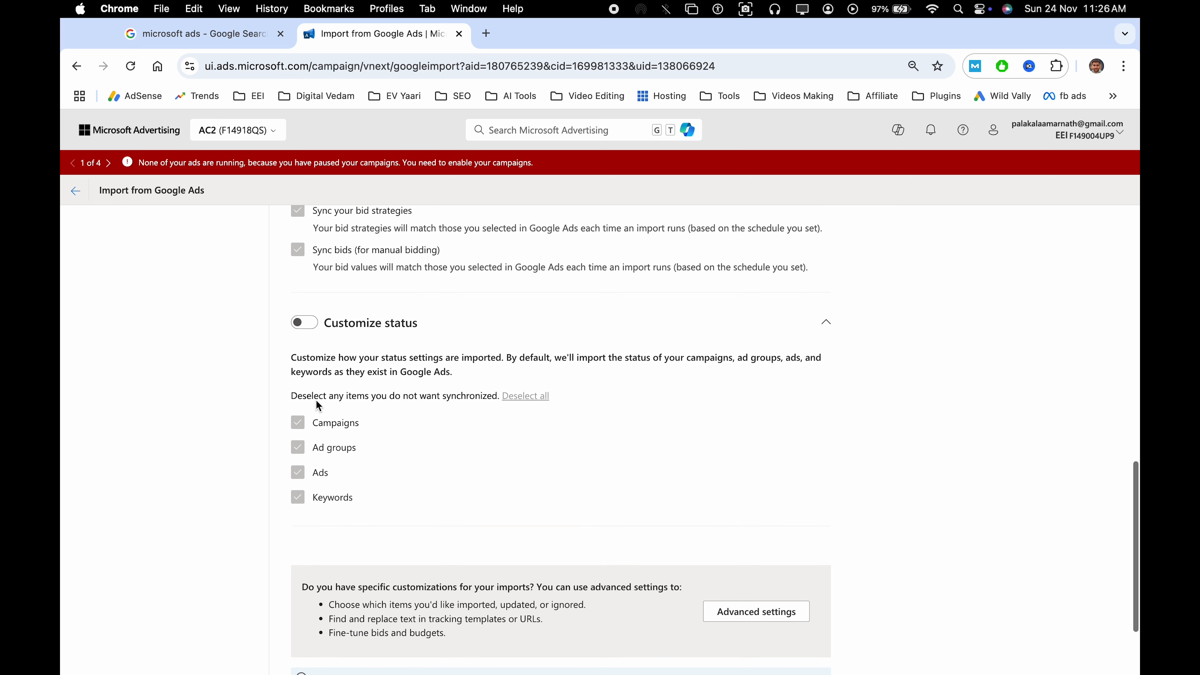
scroll(387, 420, "up", 6)
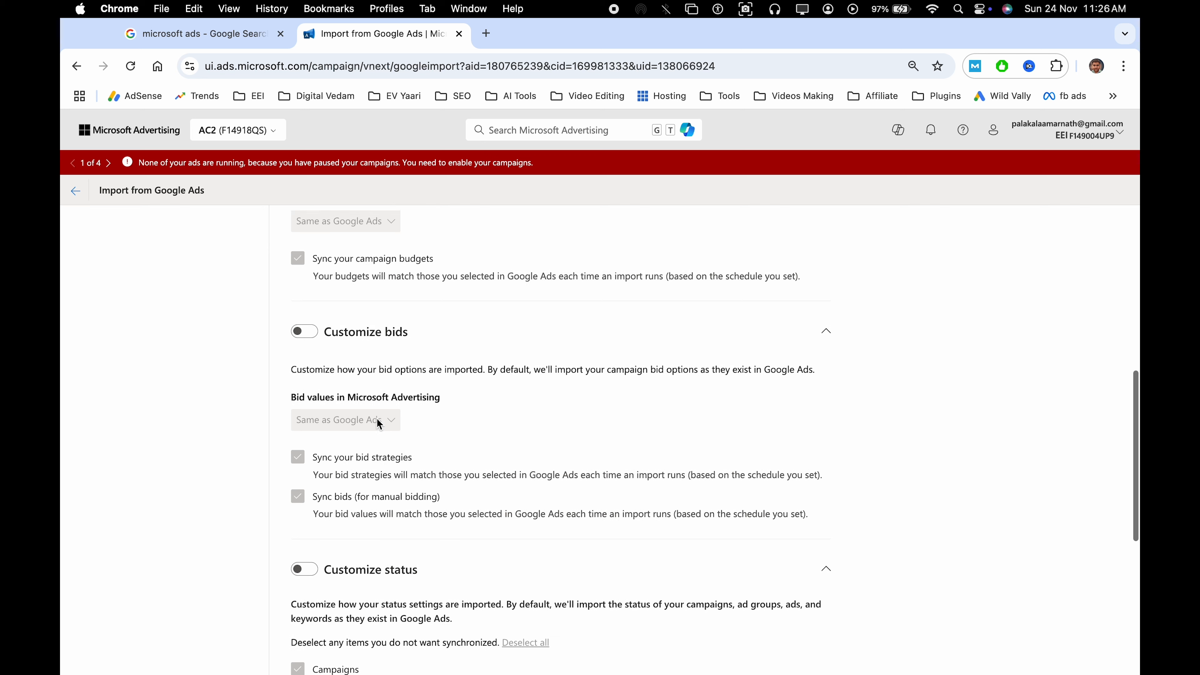
scroll(396, 363, "up", 8)
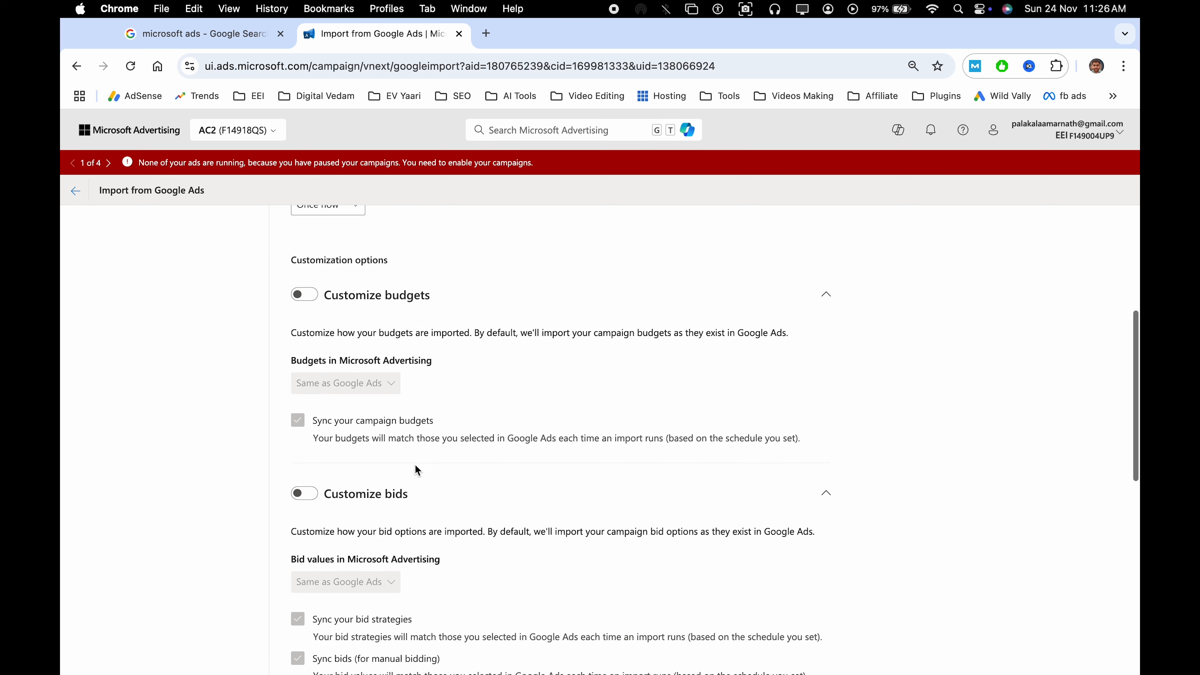
scroll(330, 477, "down", 3)
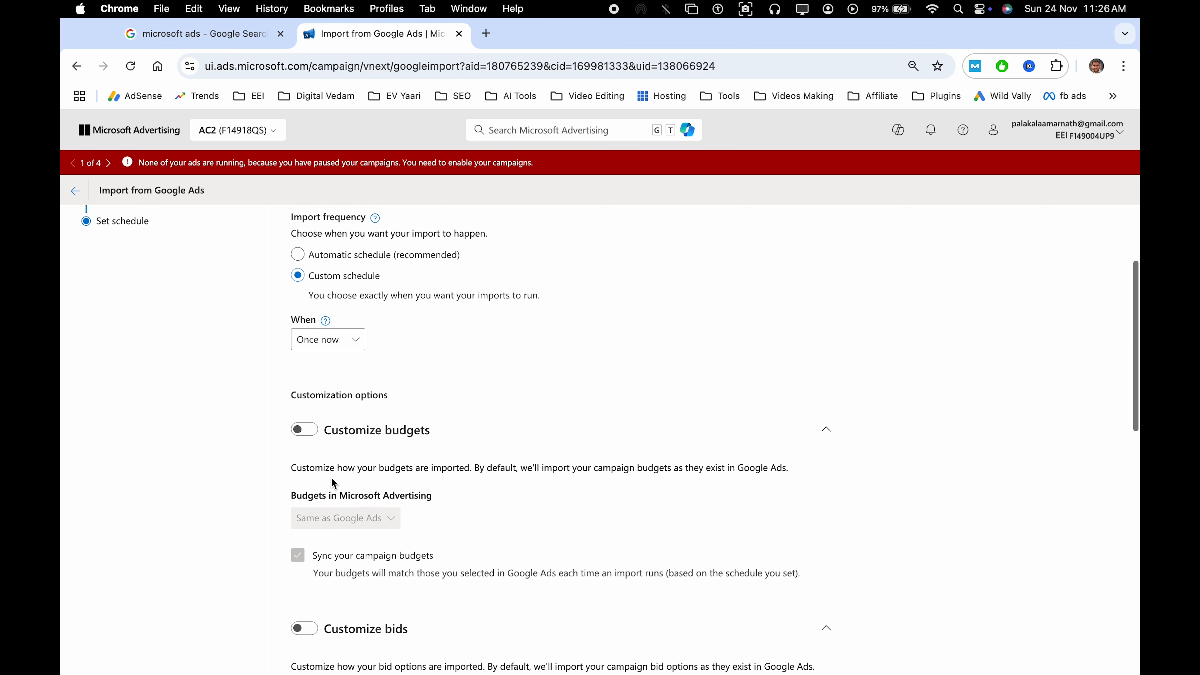
left_click(304, 343)
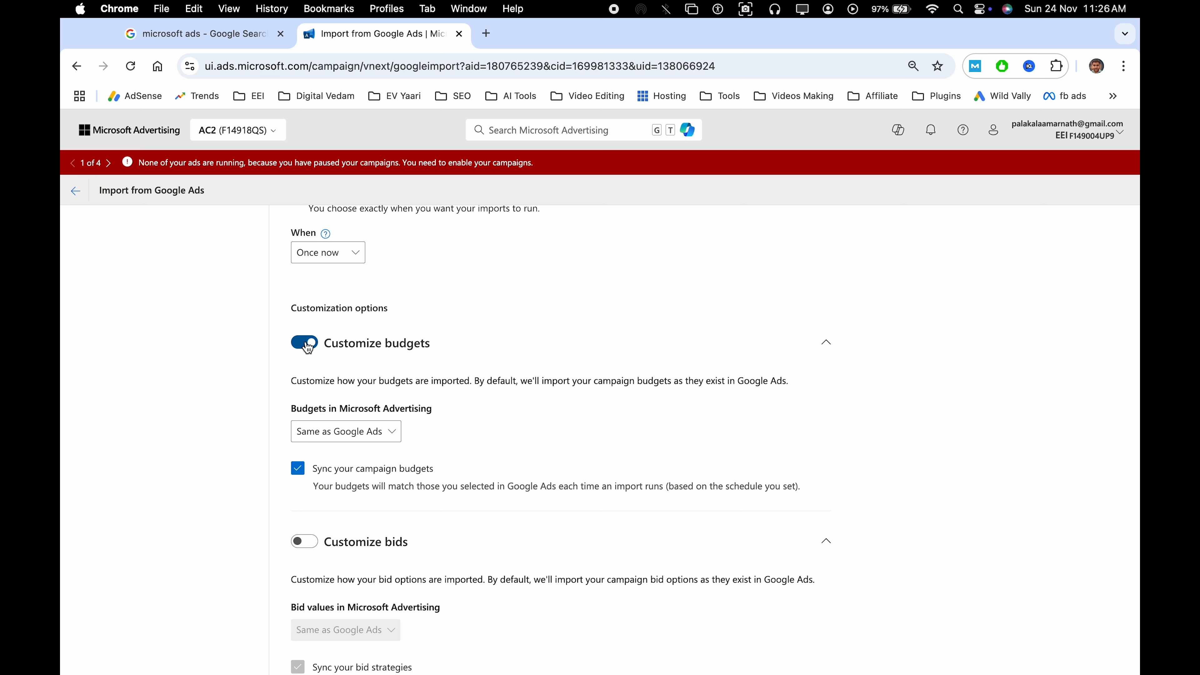
left_click(306, 344)
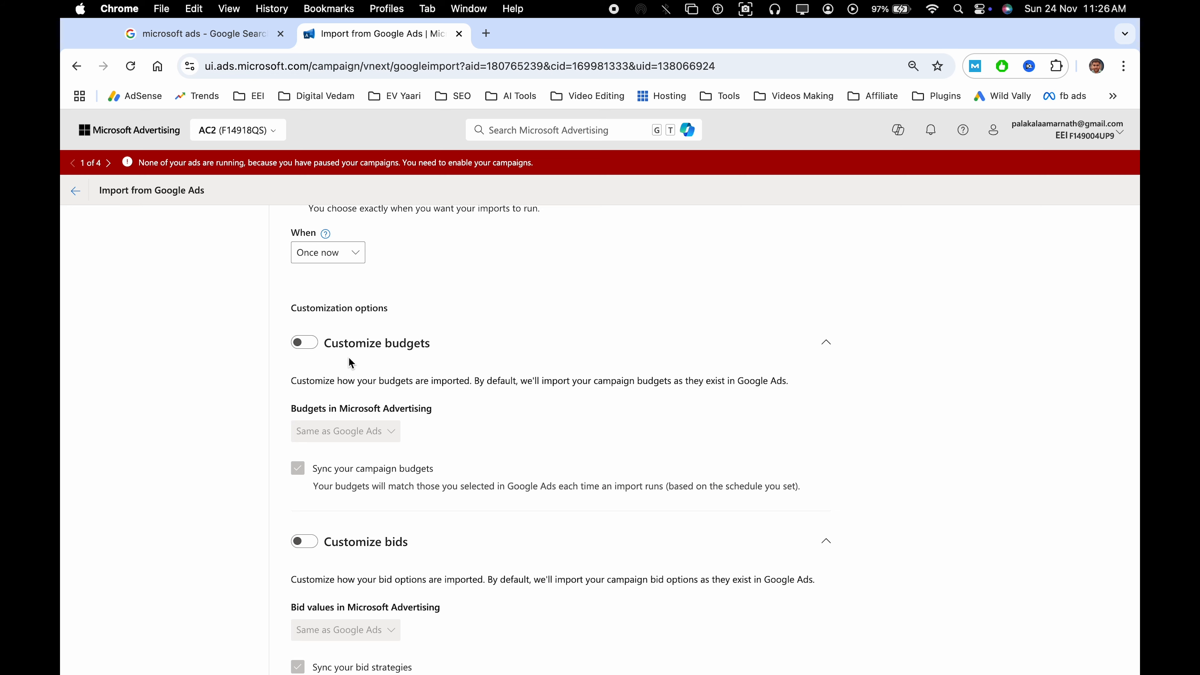
Start the Google Ads import and return to the campaigns page
scroll(470, 441, "down", 7)
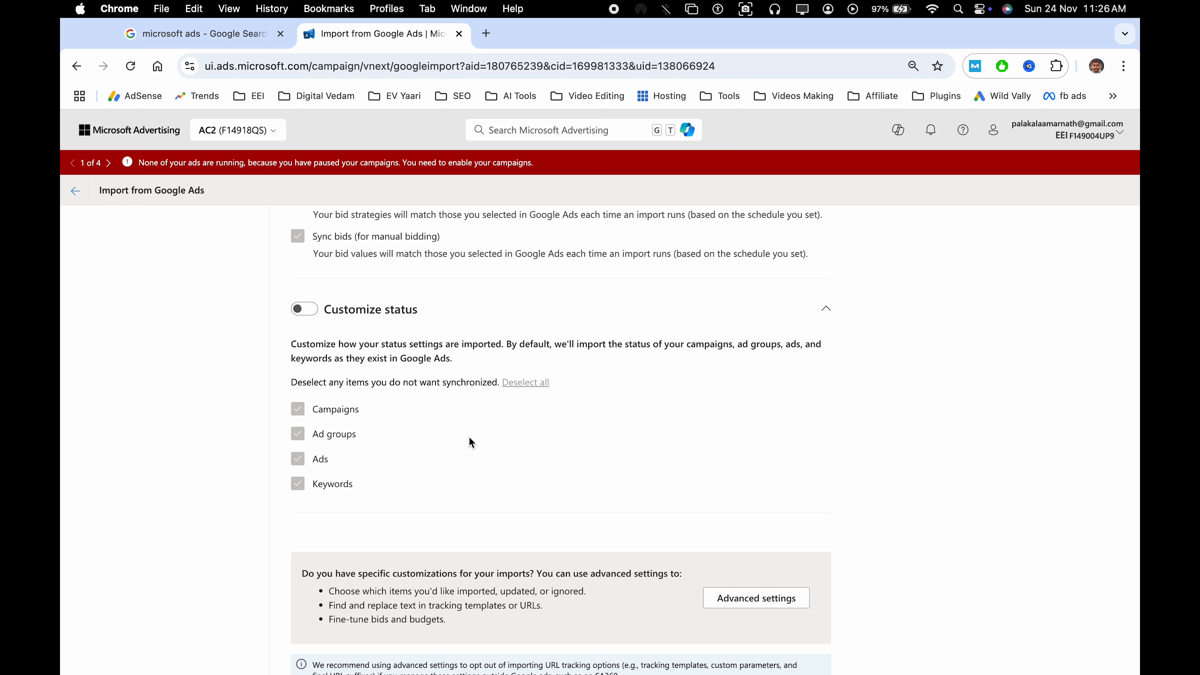
scroll(469, 437, "down", 1)
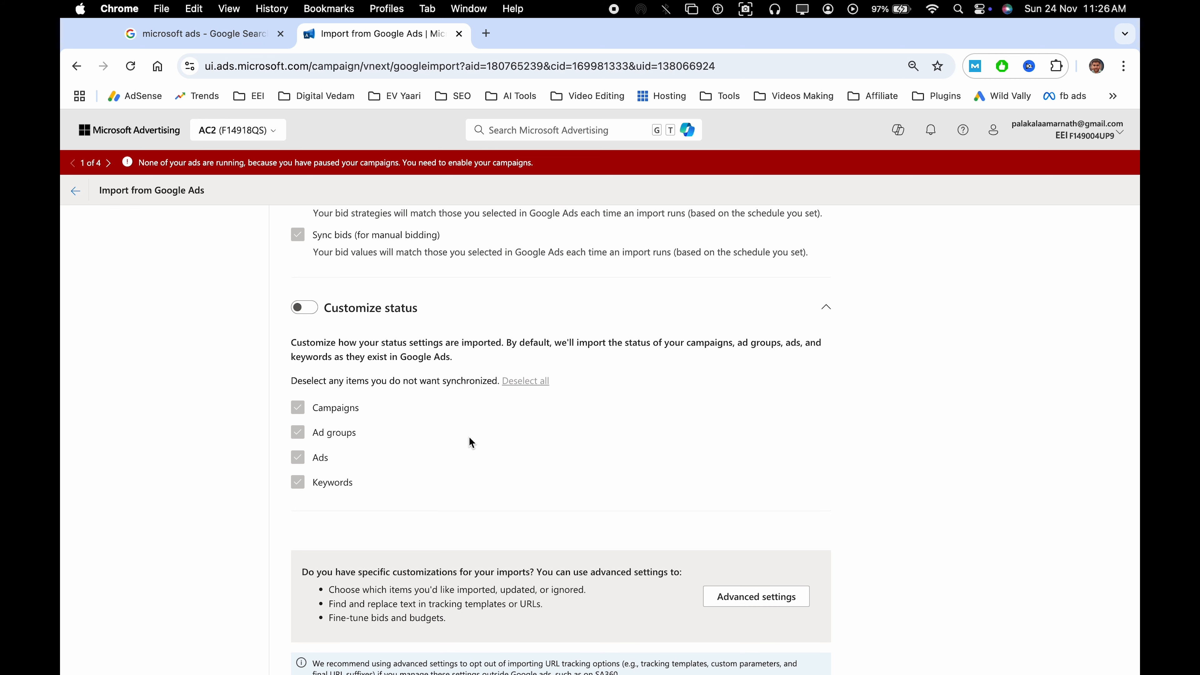
scroll(469, 437, "down", 2)
left_click(418, 635)
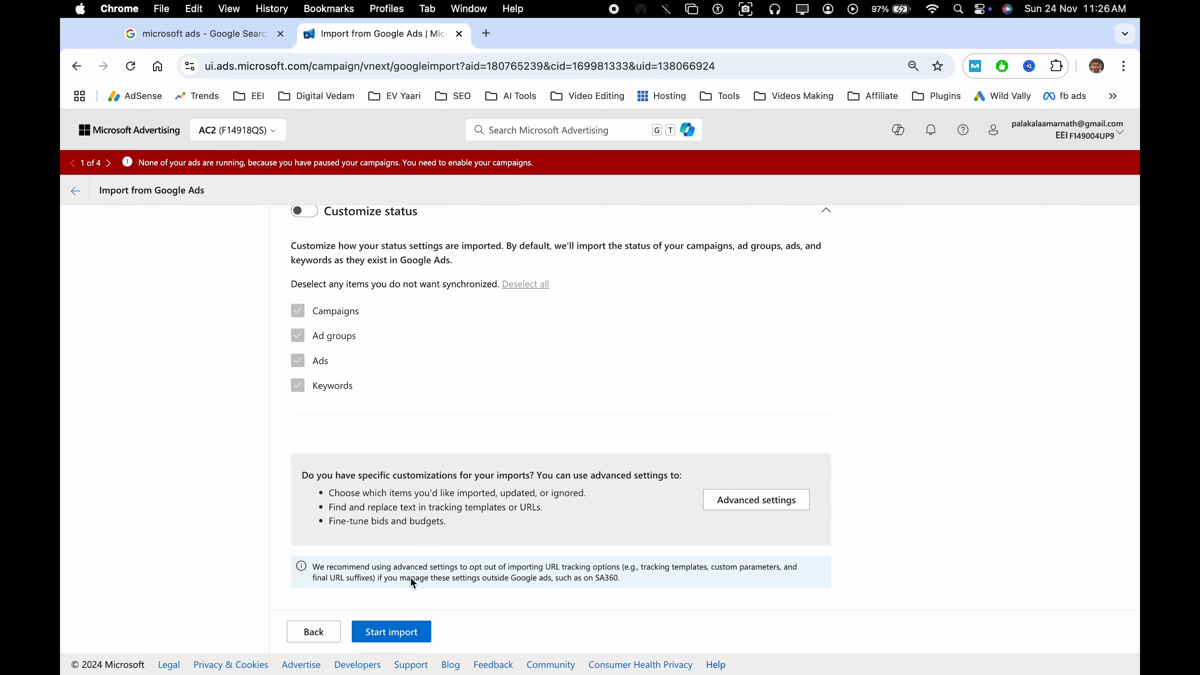
left_click(79, 192)
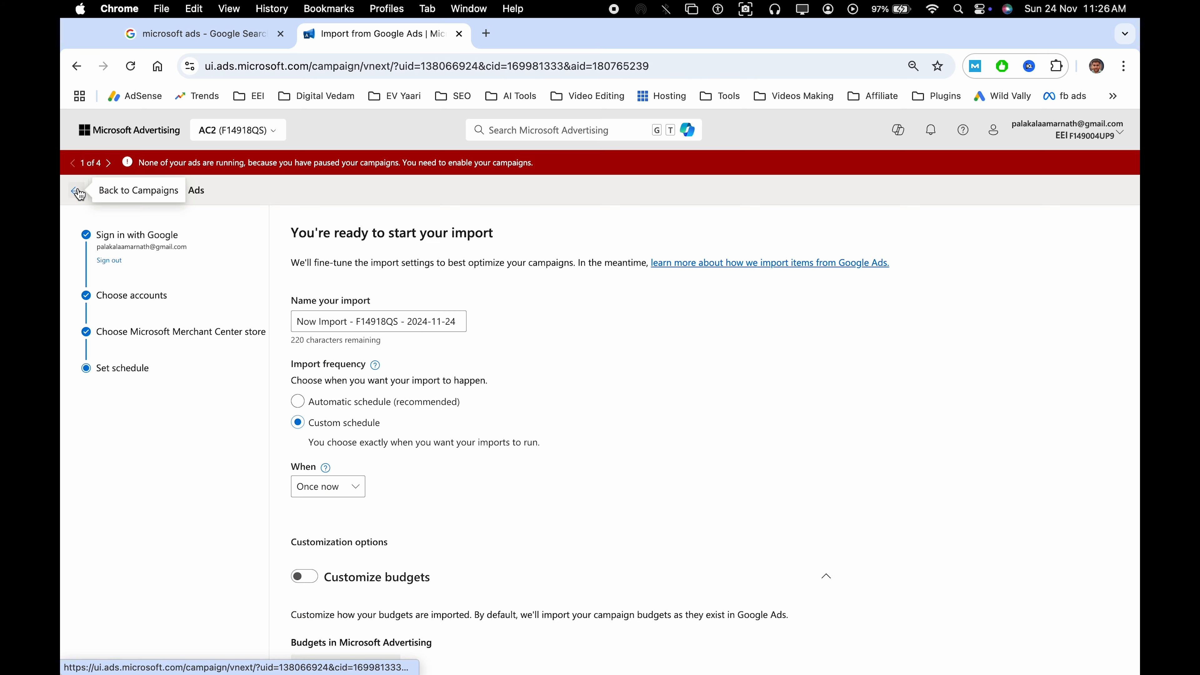
Open the Import from Meta Ads page, then return to the Campaigns list
mouse_move(104, 347)
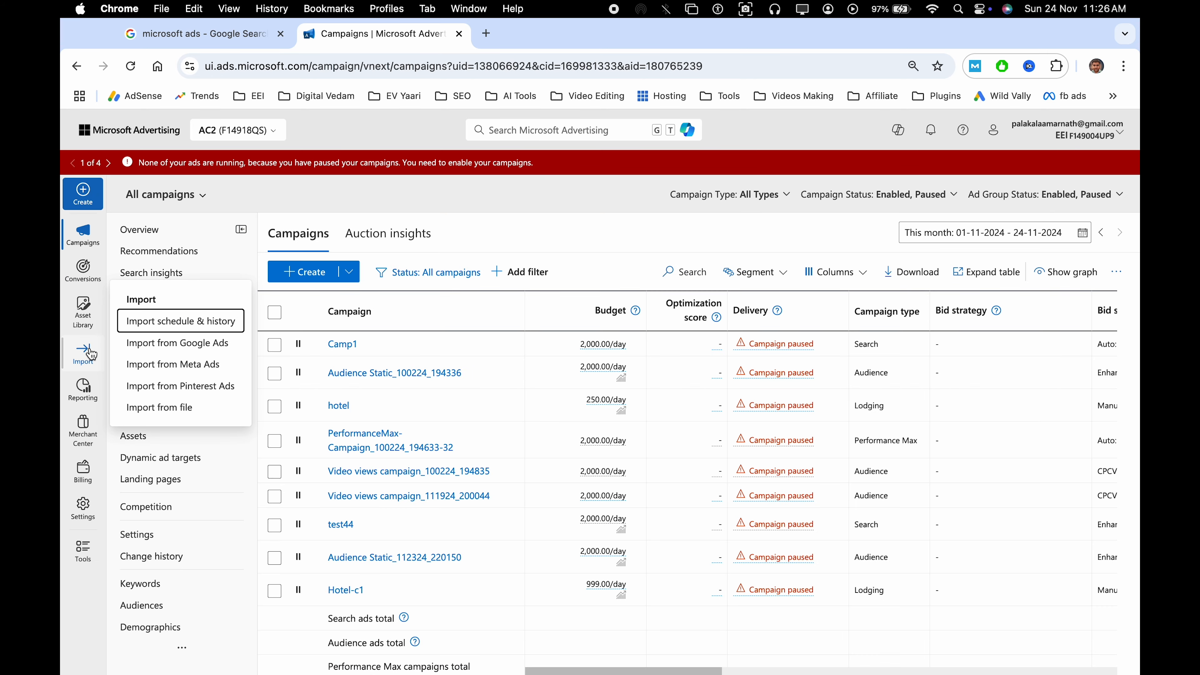
left_click(215, 363)
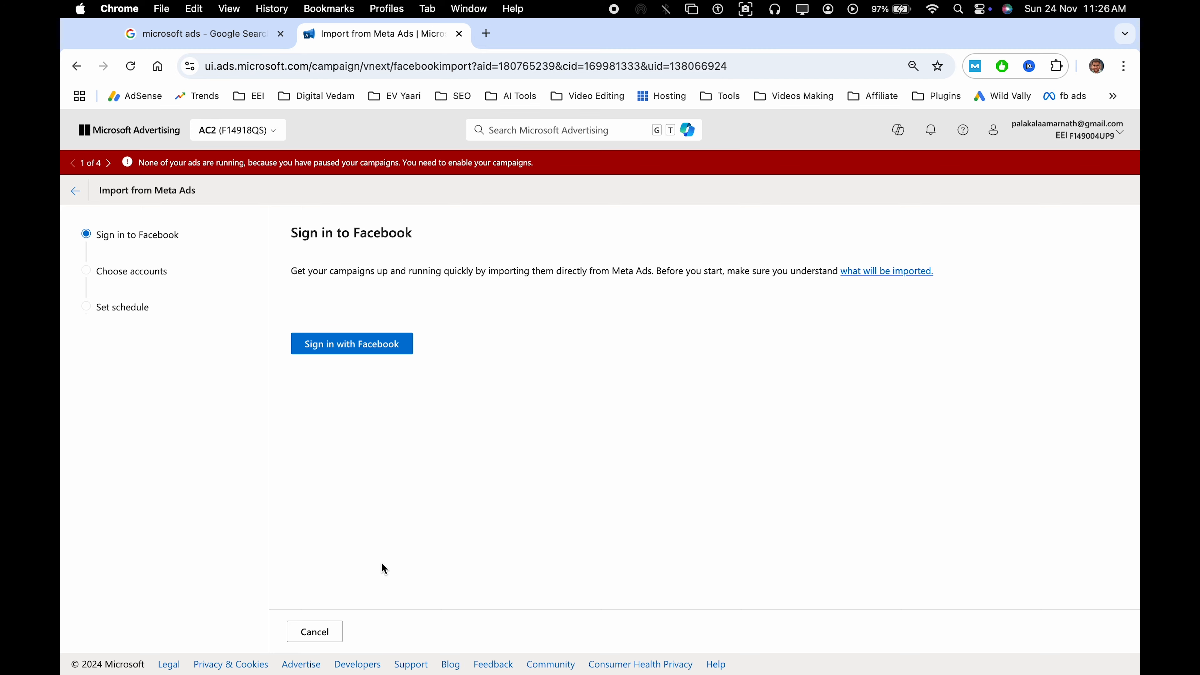
left_click(76, 191)
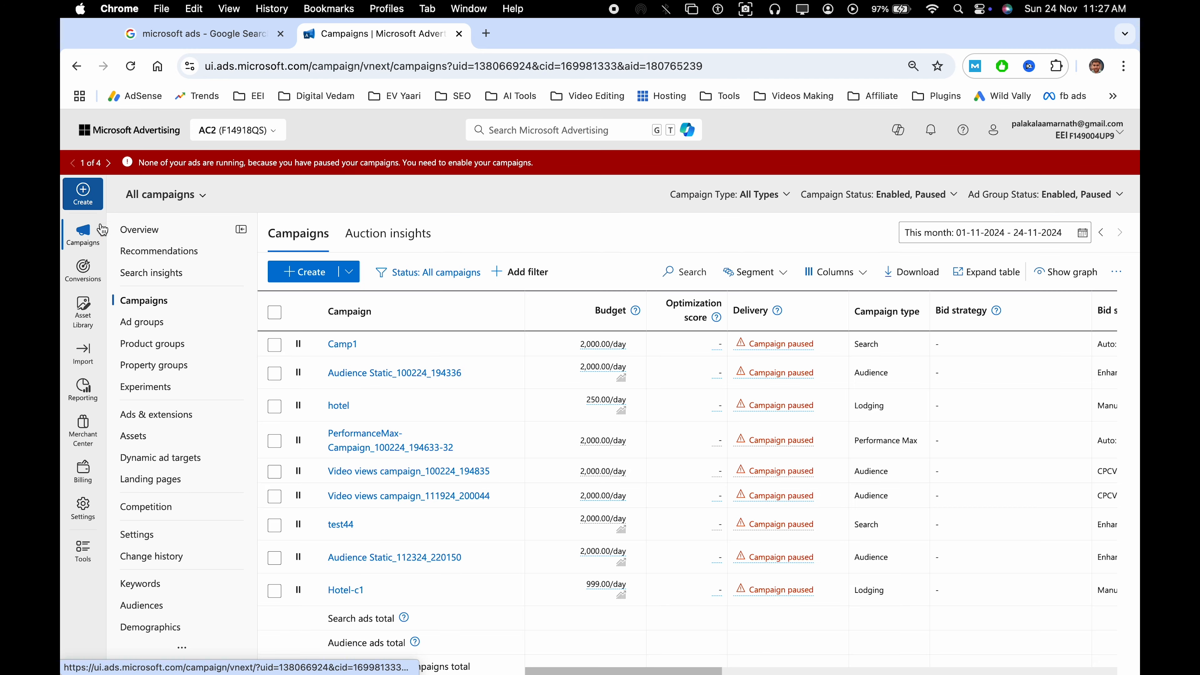
Go to the UET tag page under Conversions
mouse_move(84, 358)
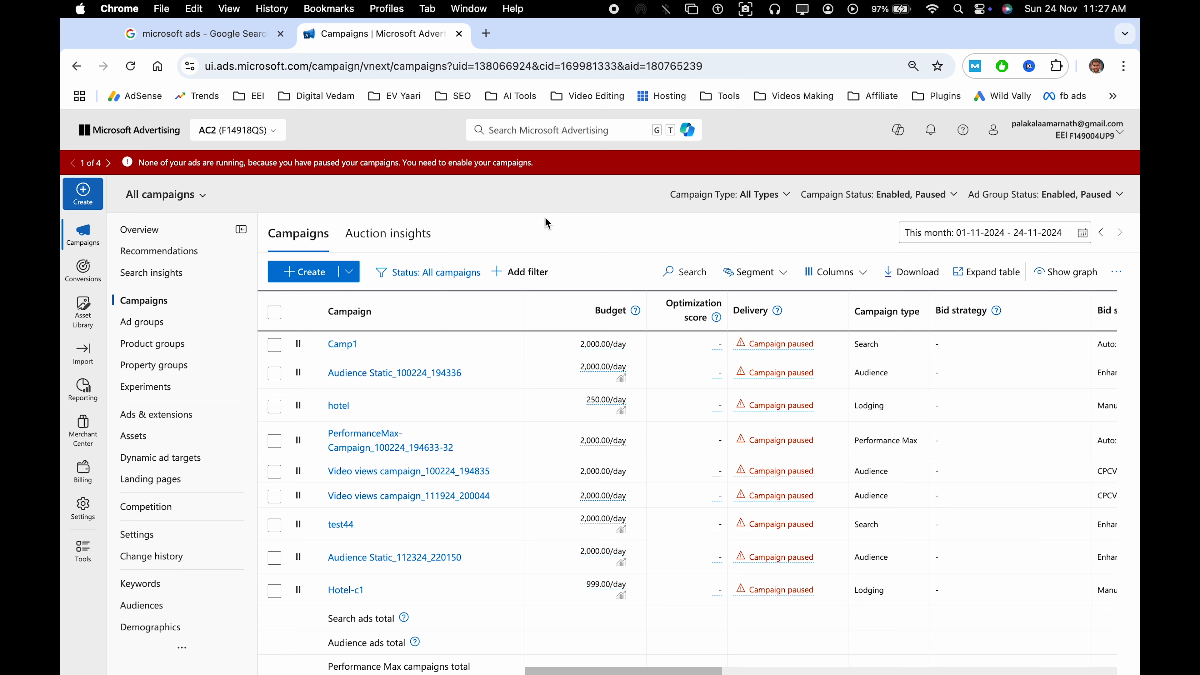
mouse_move(121, 280)
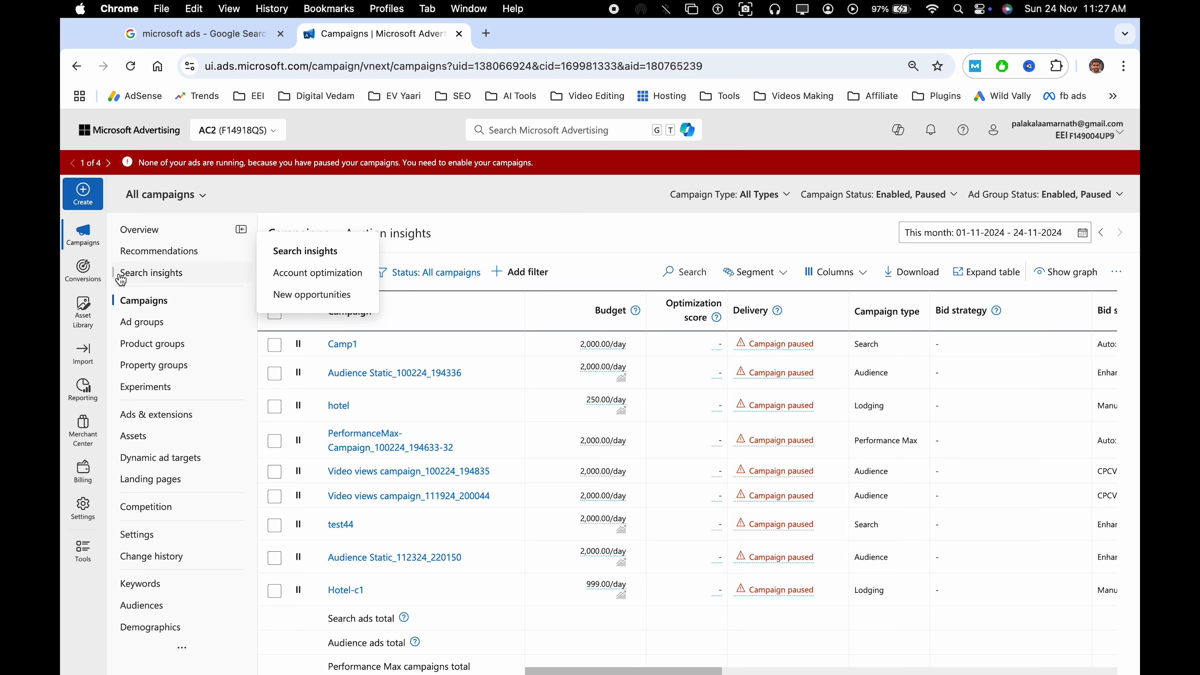
left_click(91, 237)
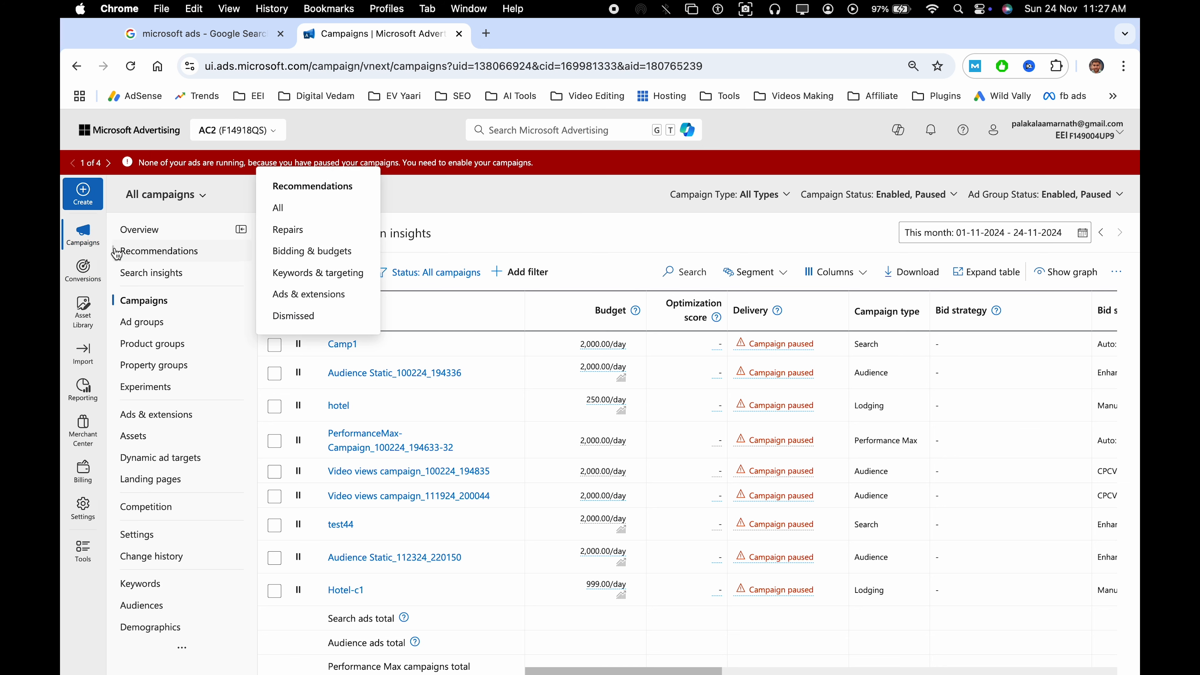
mouse_move(81, 241)
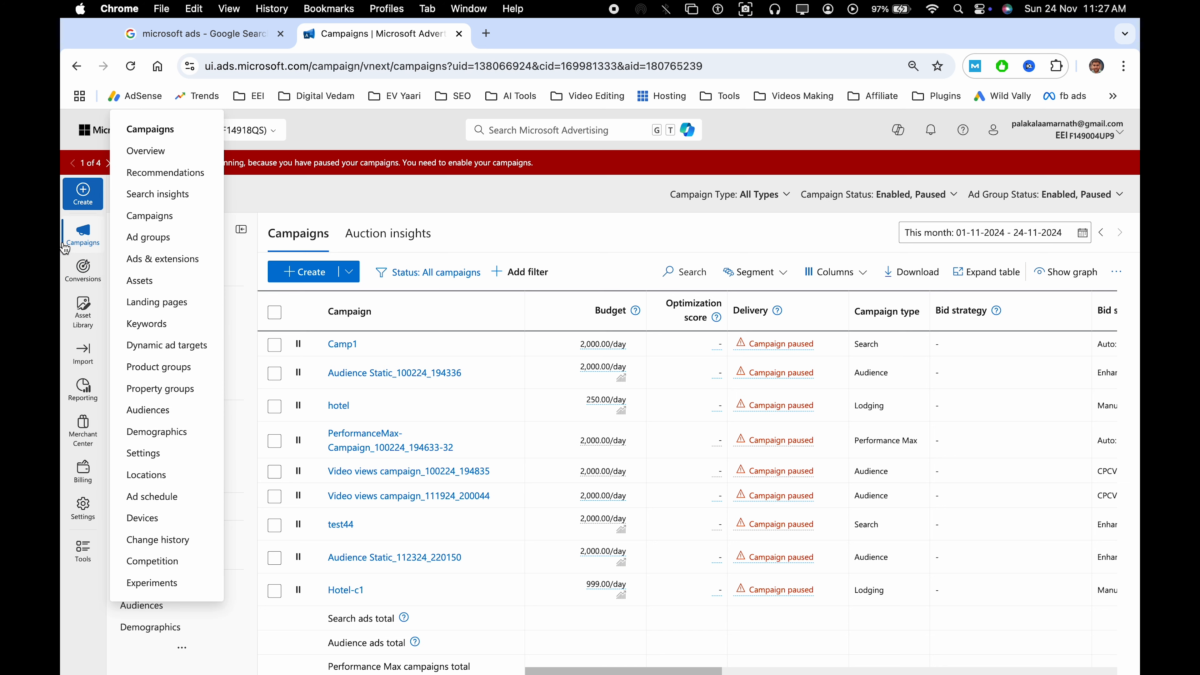
mouse_move(86, 283)
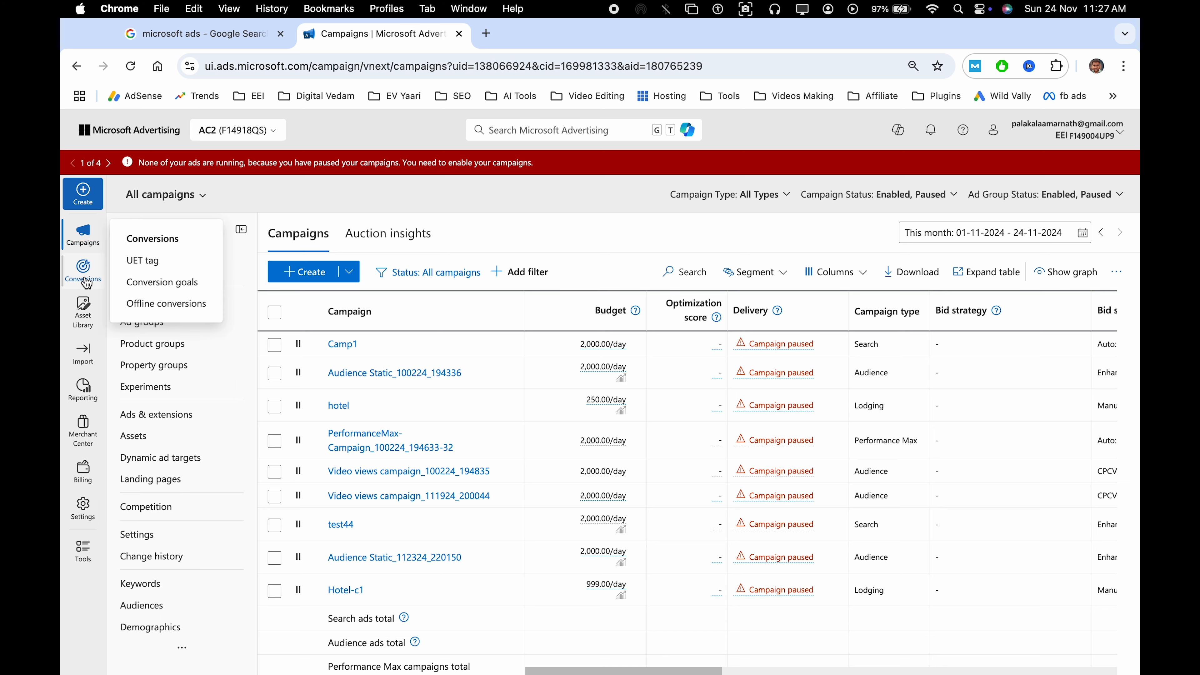
left_click(174, 234)
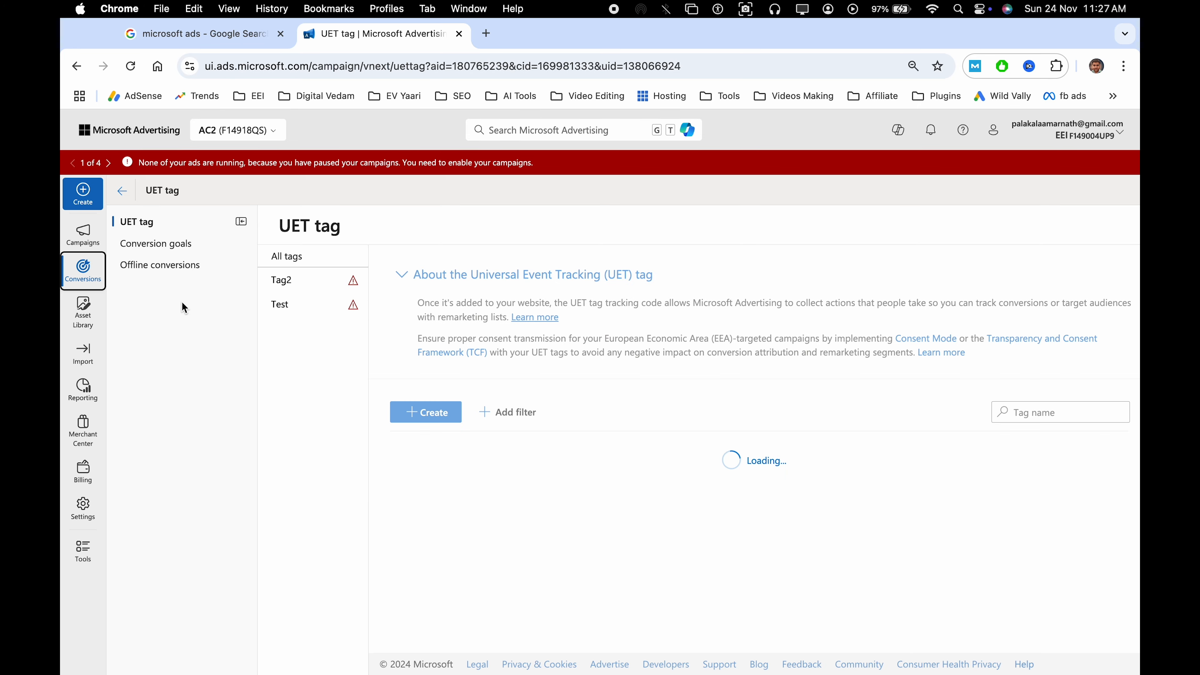
Visit Asset library, Reports and Merchant Center stores, then return to the Campaigns Overview
mouse_move(84, 312)
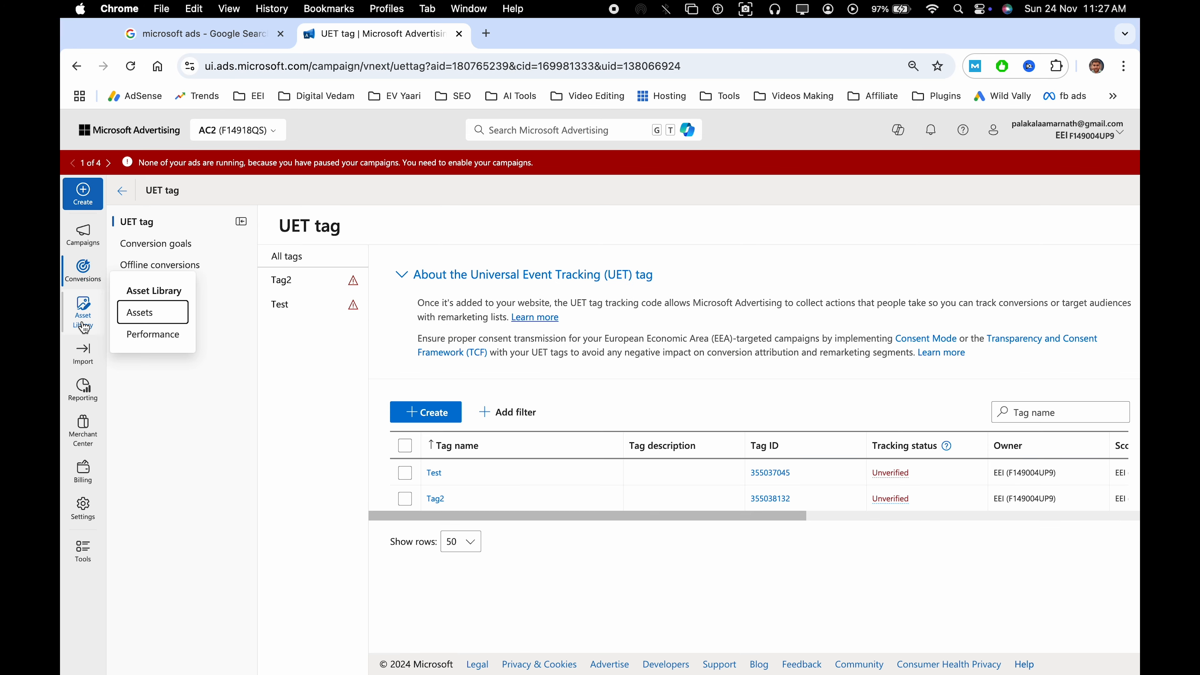
left_click(179, 310)
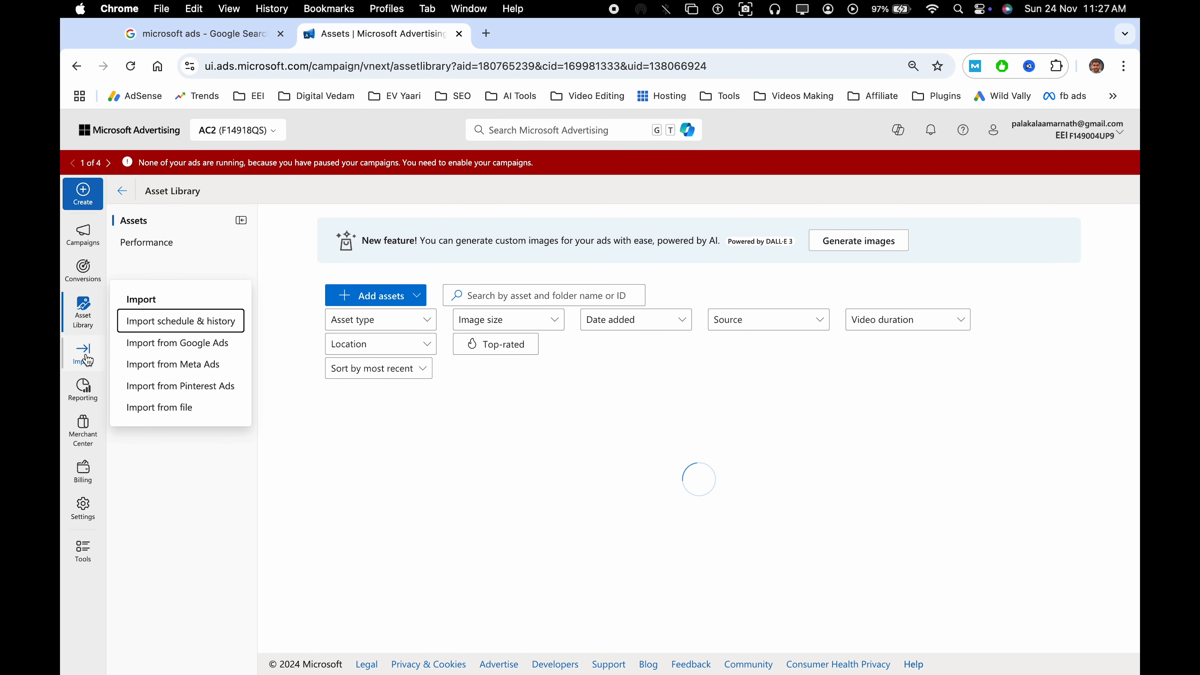
left_click(81, 400)
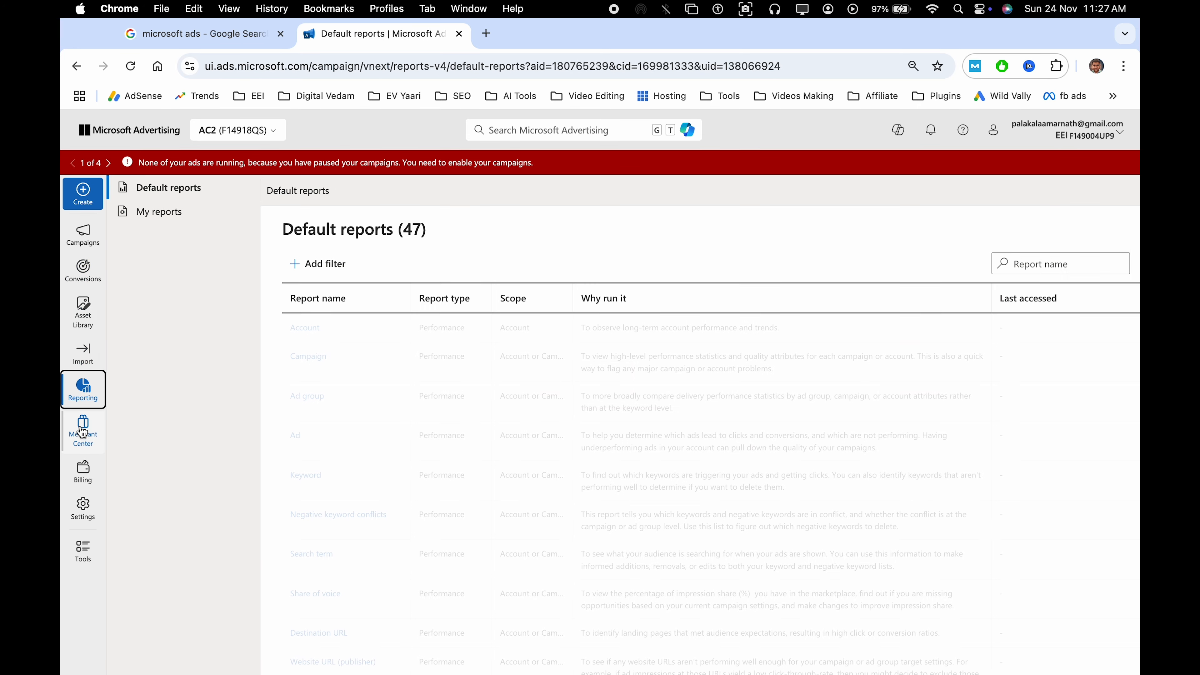
left_click(83, 428)
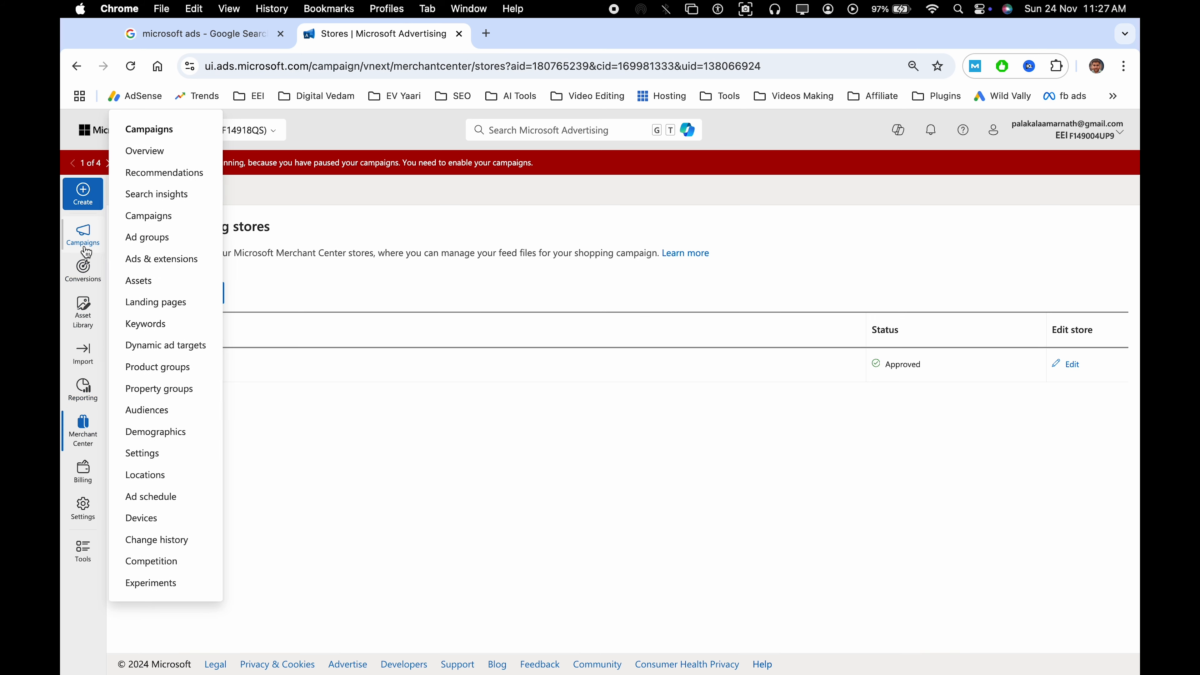
left_click(86, 252)
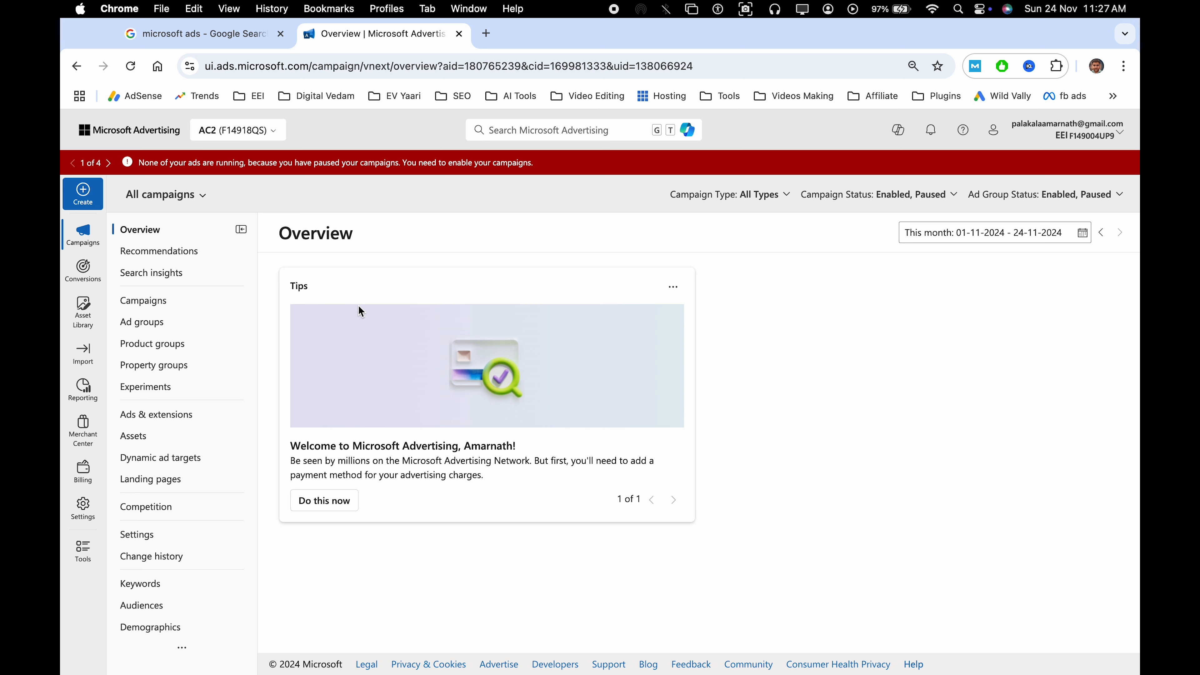
View account Recommendations and postpone the auto-apply recommendations prompt with Remind me later
triple_click(311, 475)
left_click(385, 481)
left_click(194, 255)
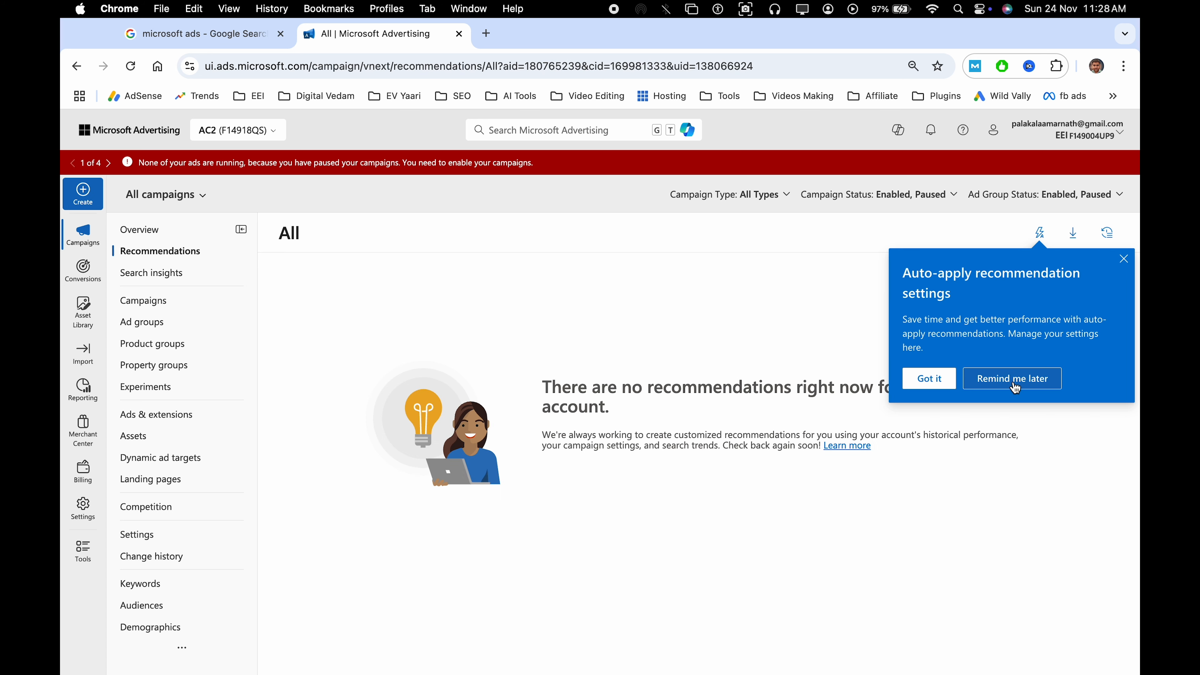
left_click(1014, 380)
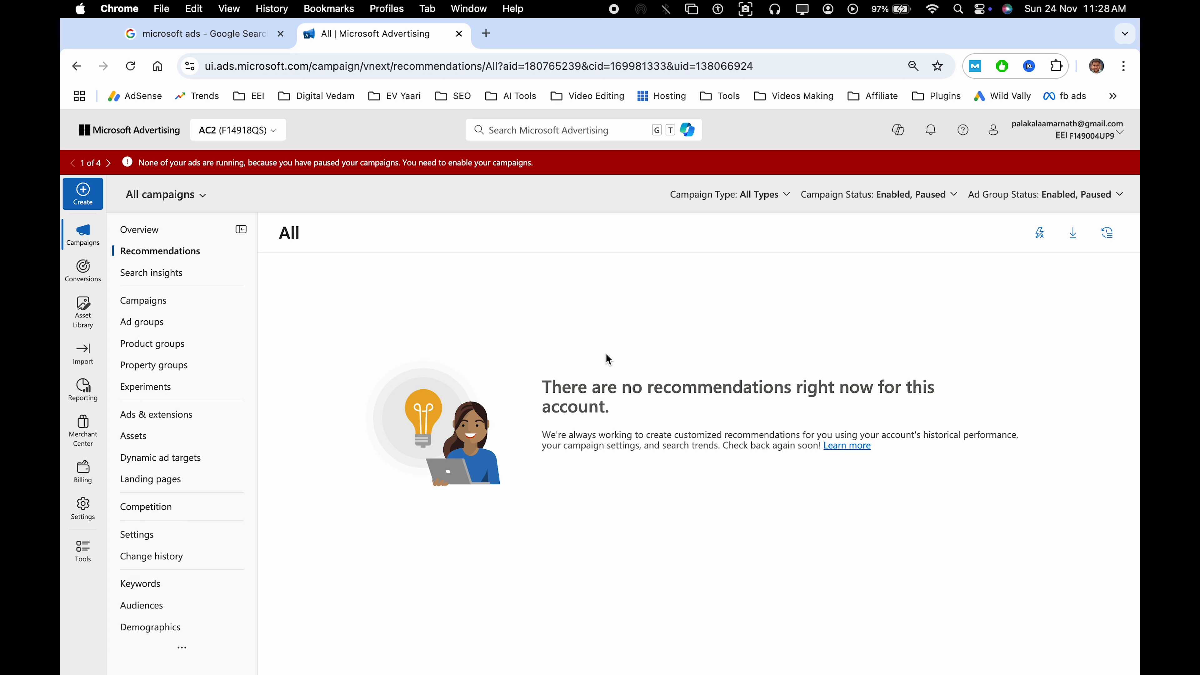
Check the empty Search insights page, then return to the campaigns table
left_click(171, 273)
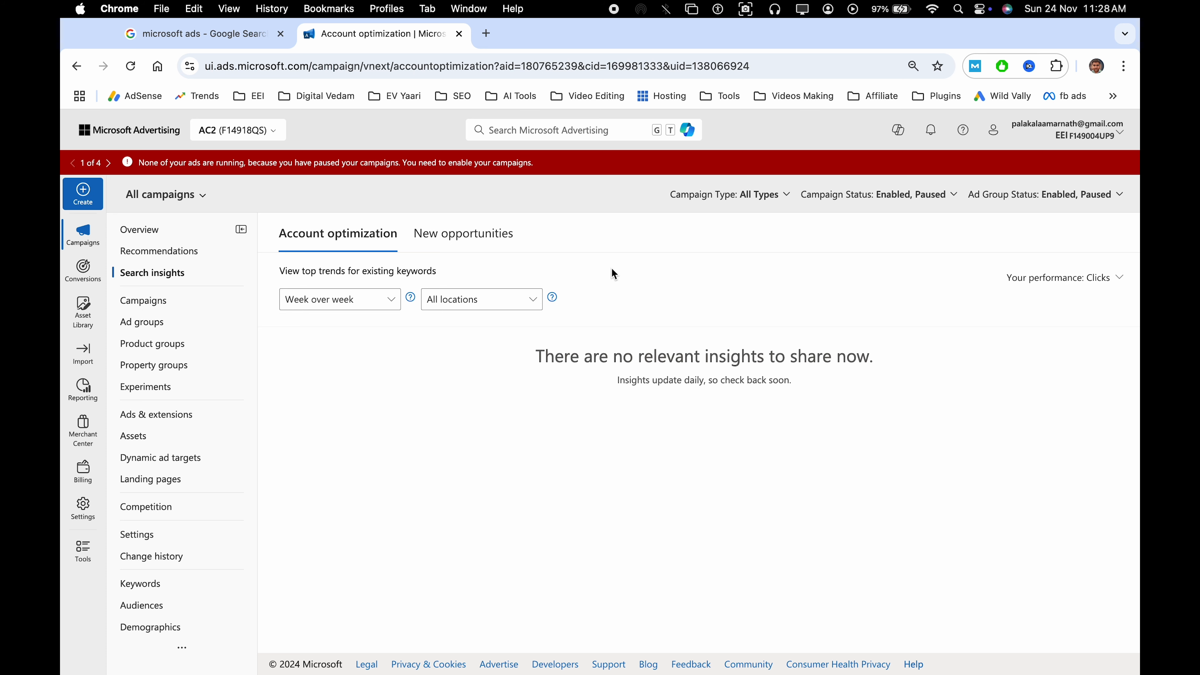
triple_click(344, 286)
left_click(465, 277)
left_click(162, 301)
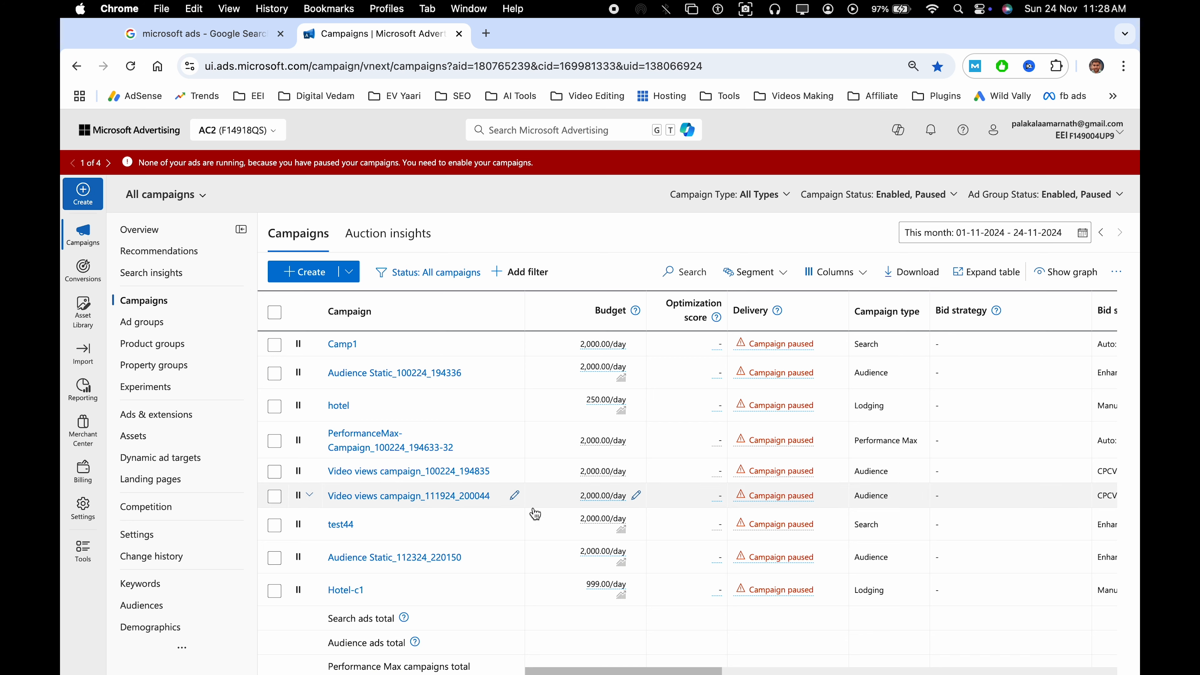
scroll(533, 512, "down", 3)
scroll(560, 482, "up", 3)
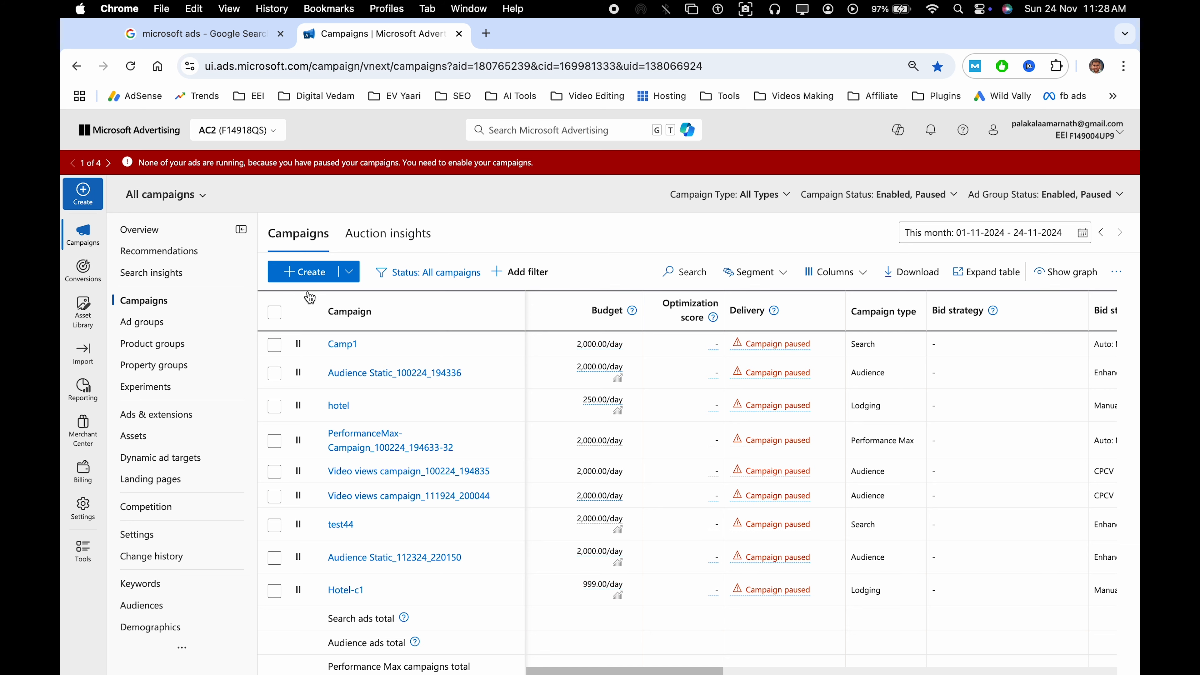
left_click(302, 272)
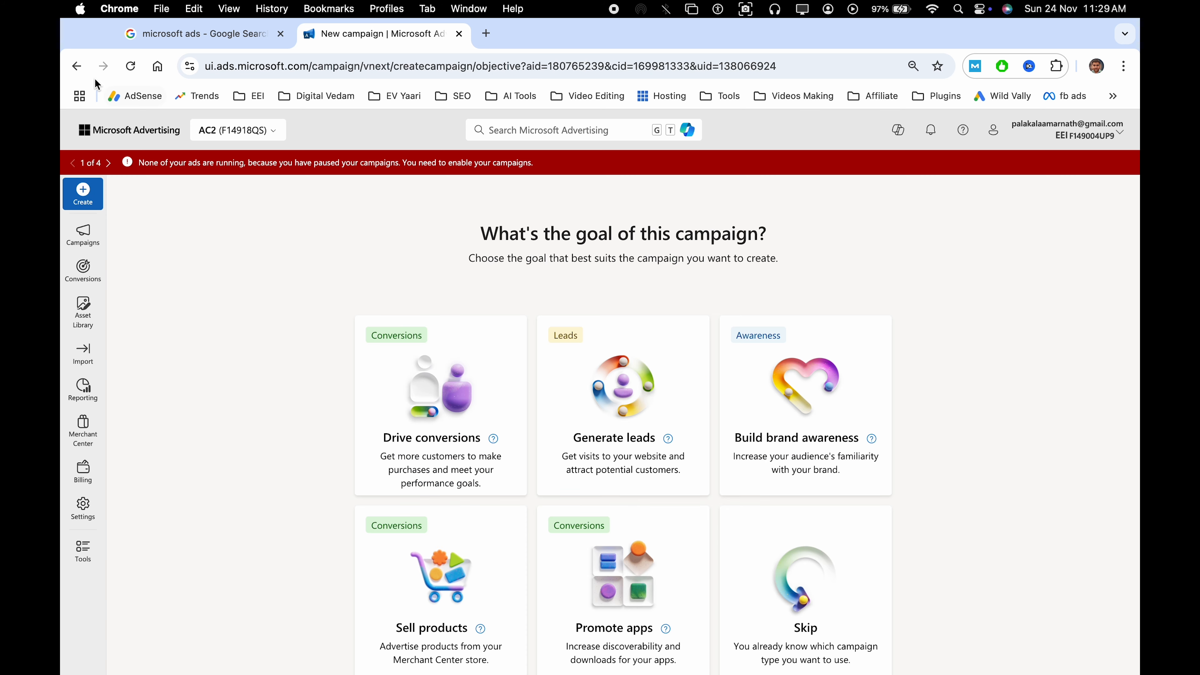
left_click(76, 65)
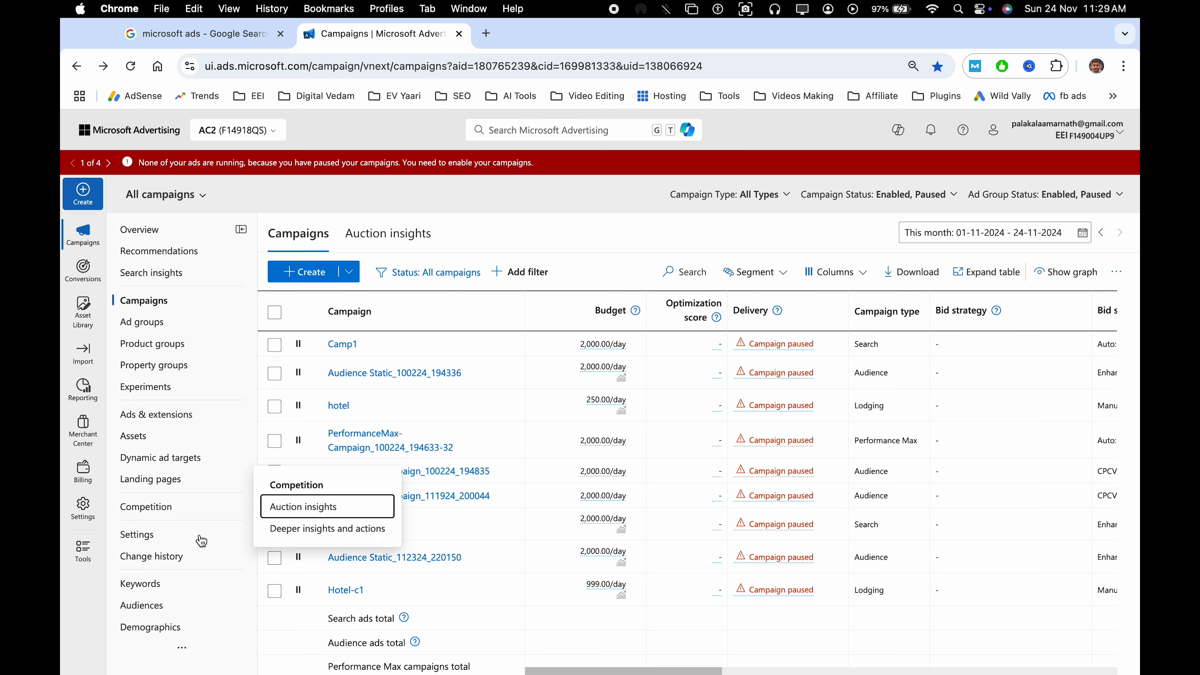
mouse_move(156, 301)
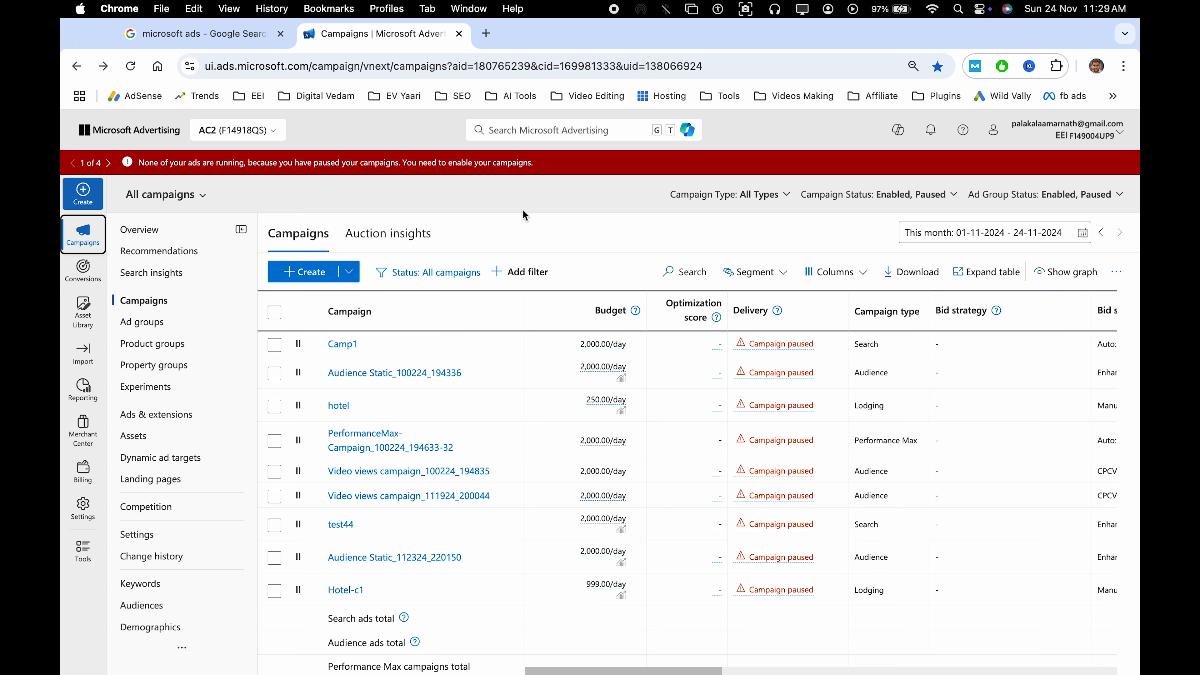
View Camp1's status options and leave its status unchanged
left_click(172, 305)
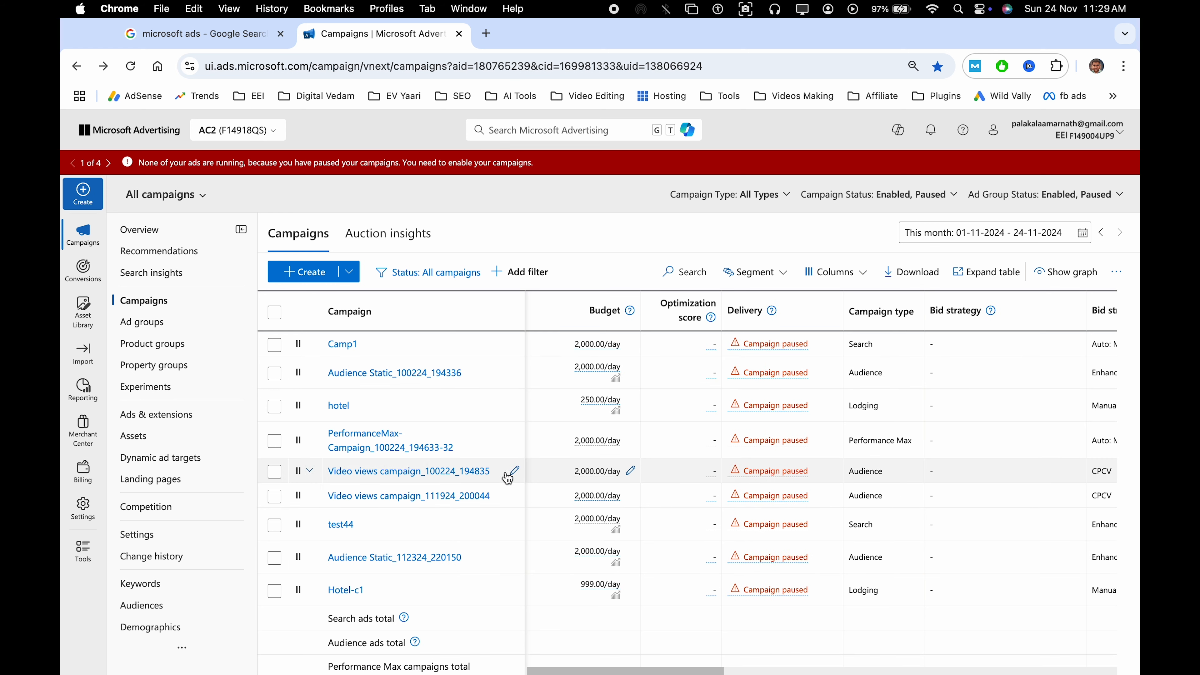
left_click(299, 348)
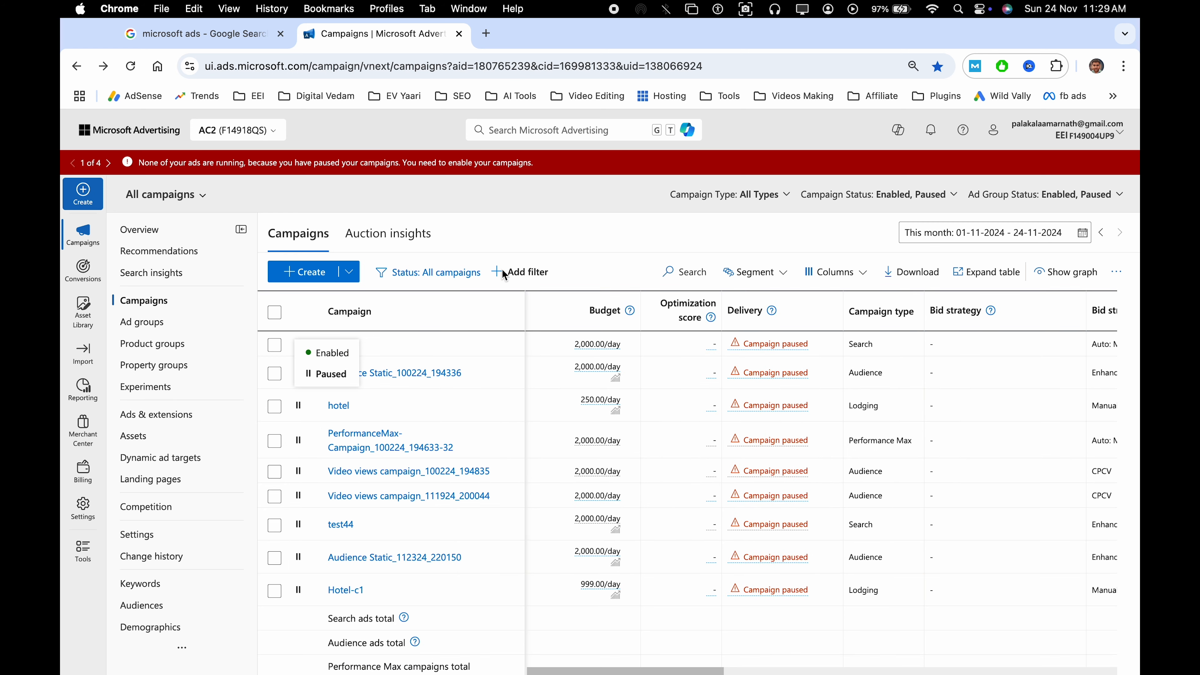
left_click(567, 223)
Browse the Edit and Labels bulk menus for all nine campaigns, then open Auction insights
left_click(274, 315)
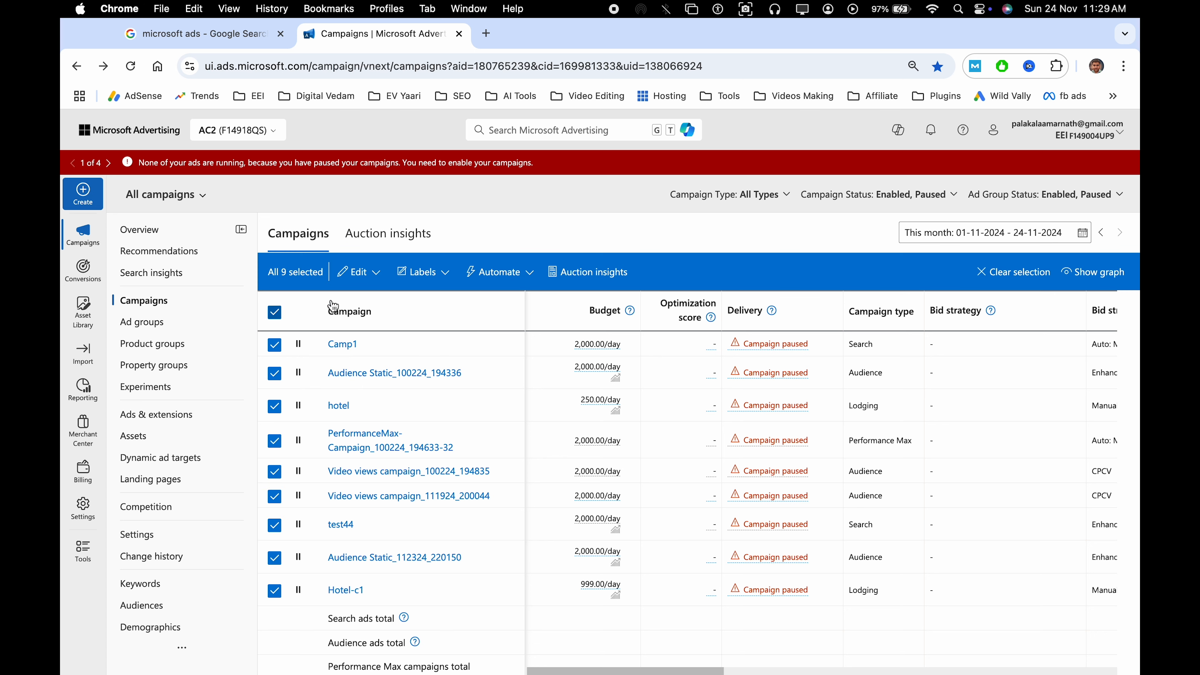
left_click(359, 272)
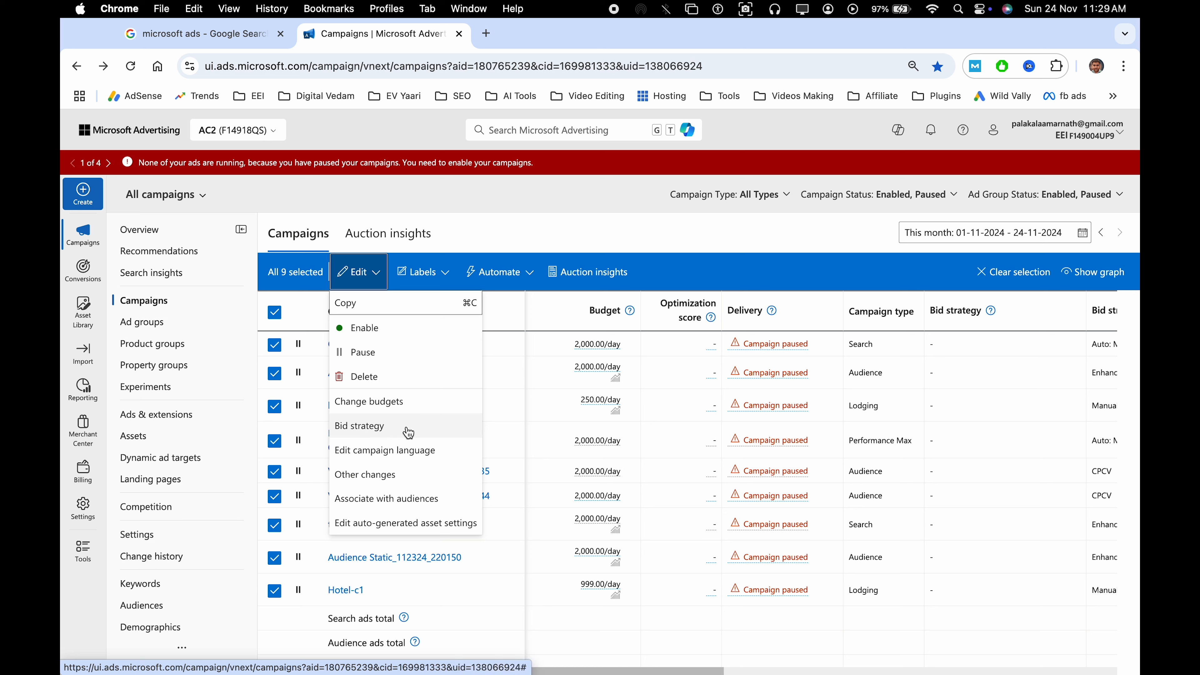
left_click(451, 283)
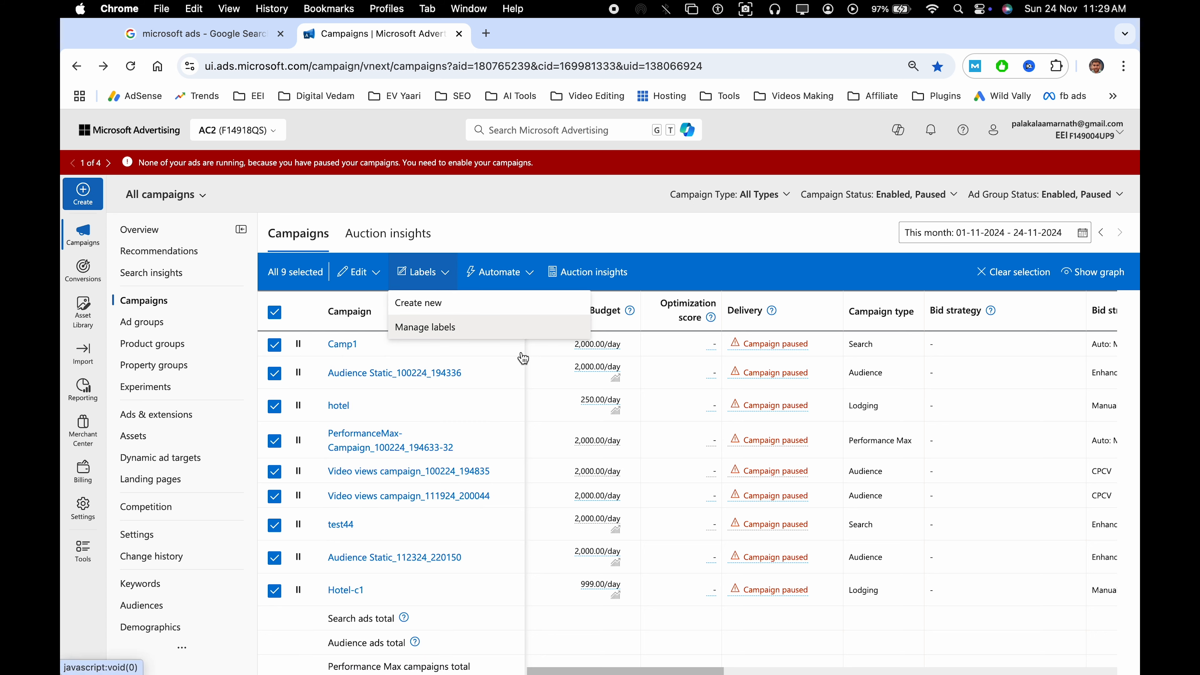
left_click(529, 231)
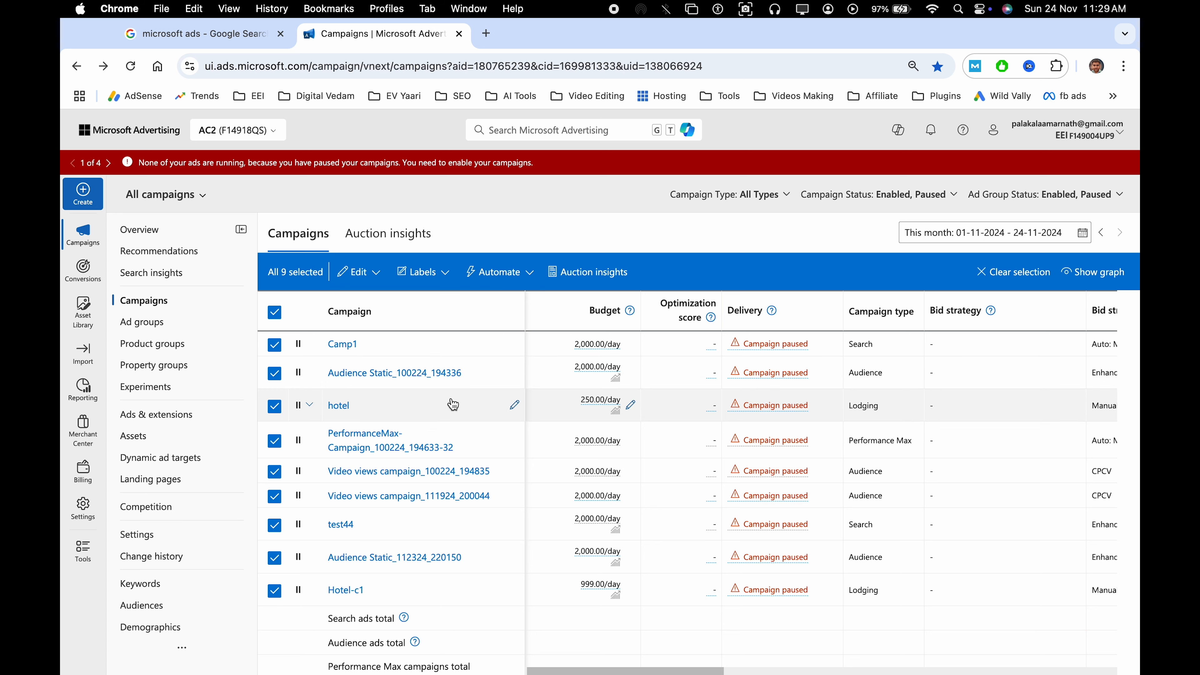
left_click(275, 312)
left_click(404, 243)
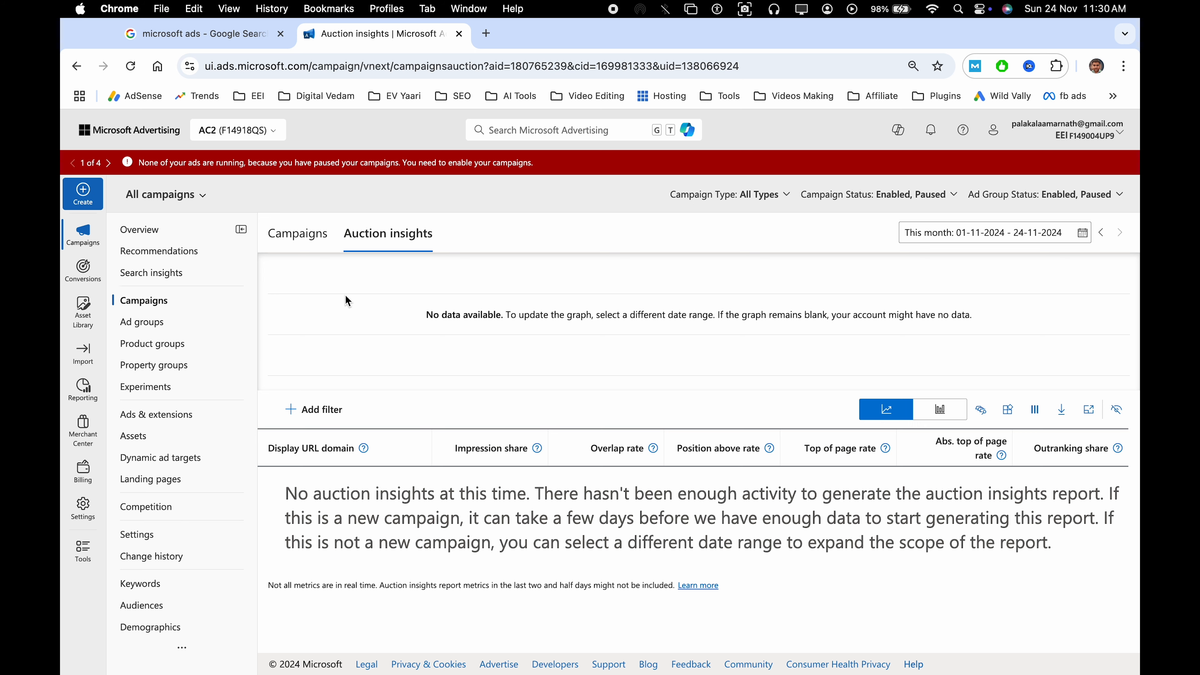
Go through Ad groups to the empty Product groups page
left_click(198, 323)
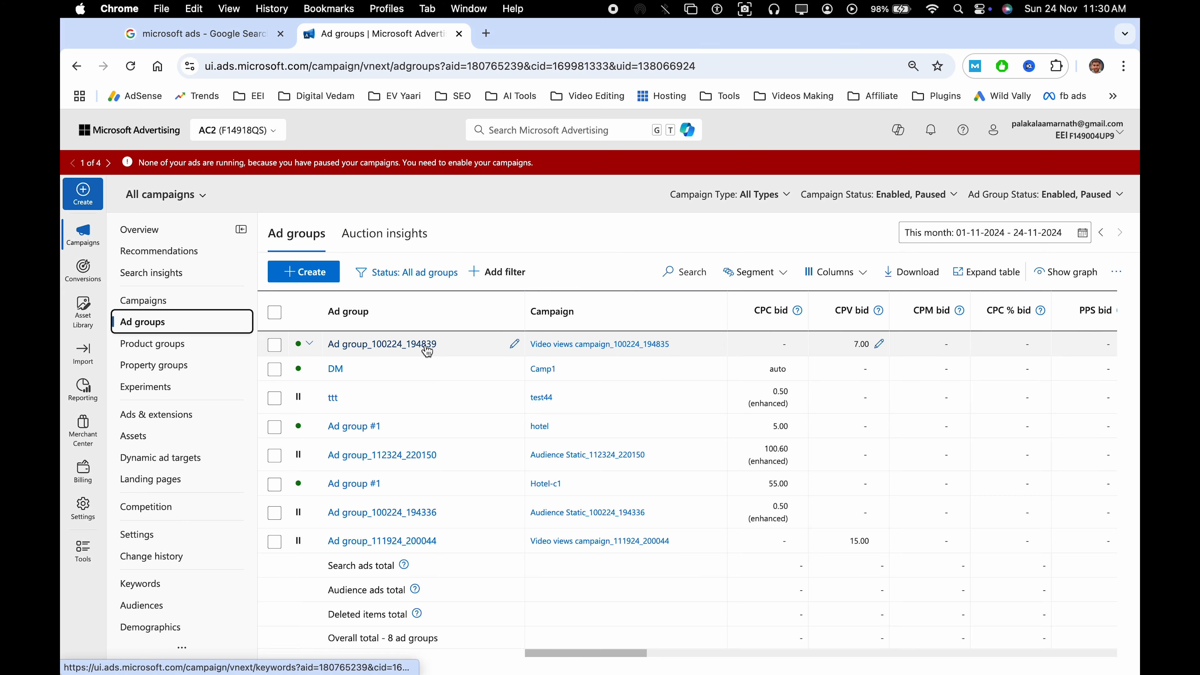
left_click(170, 348)
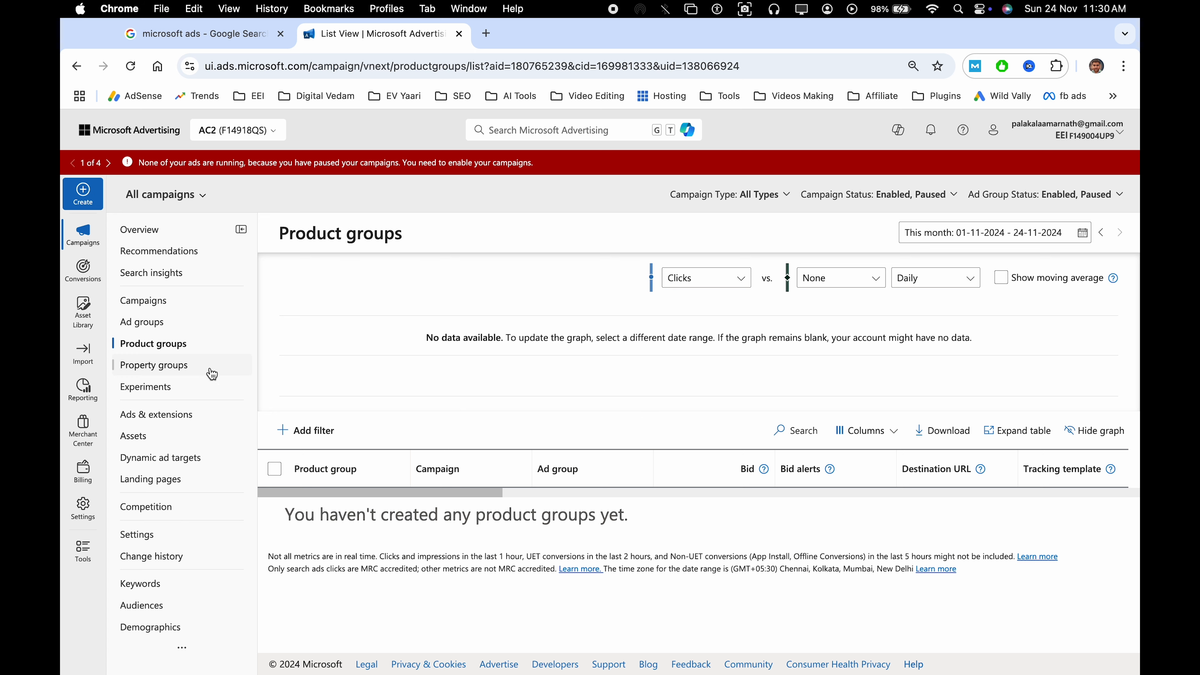
Review Property groups (All properties for hotel, Hotel-c1), then view the empty Experiments list
left_click(188, 376)
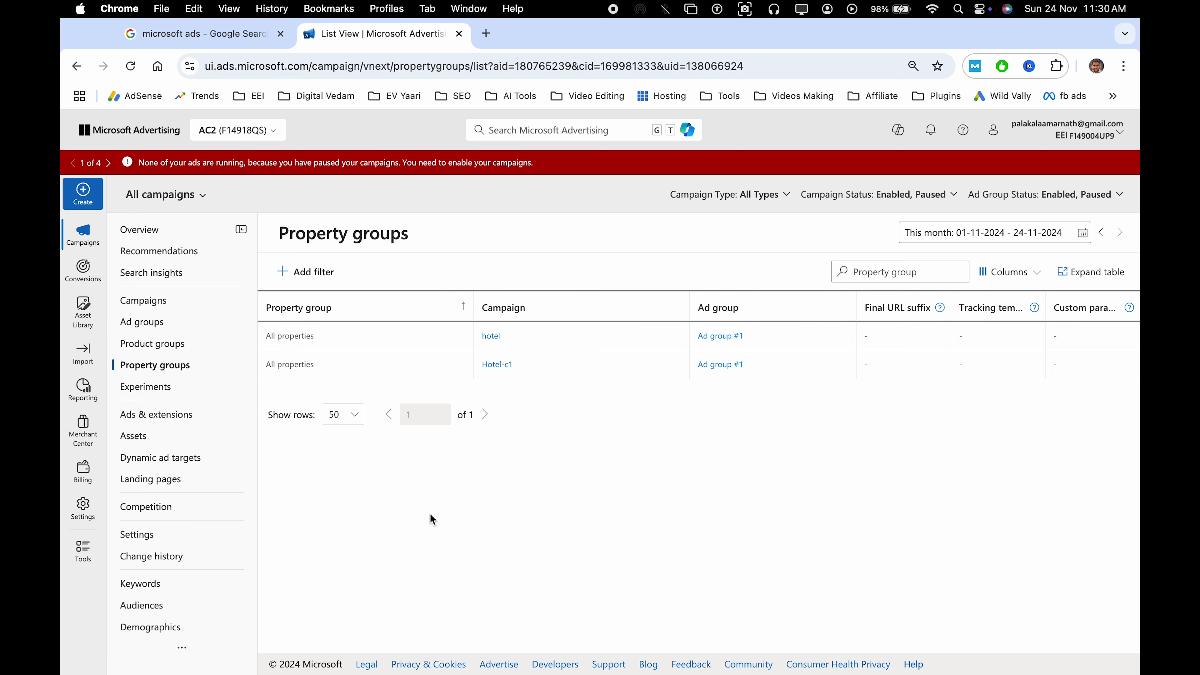
left_click(156, 386)
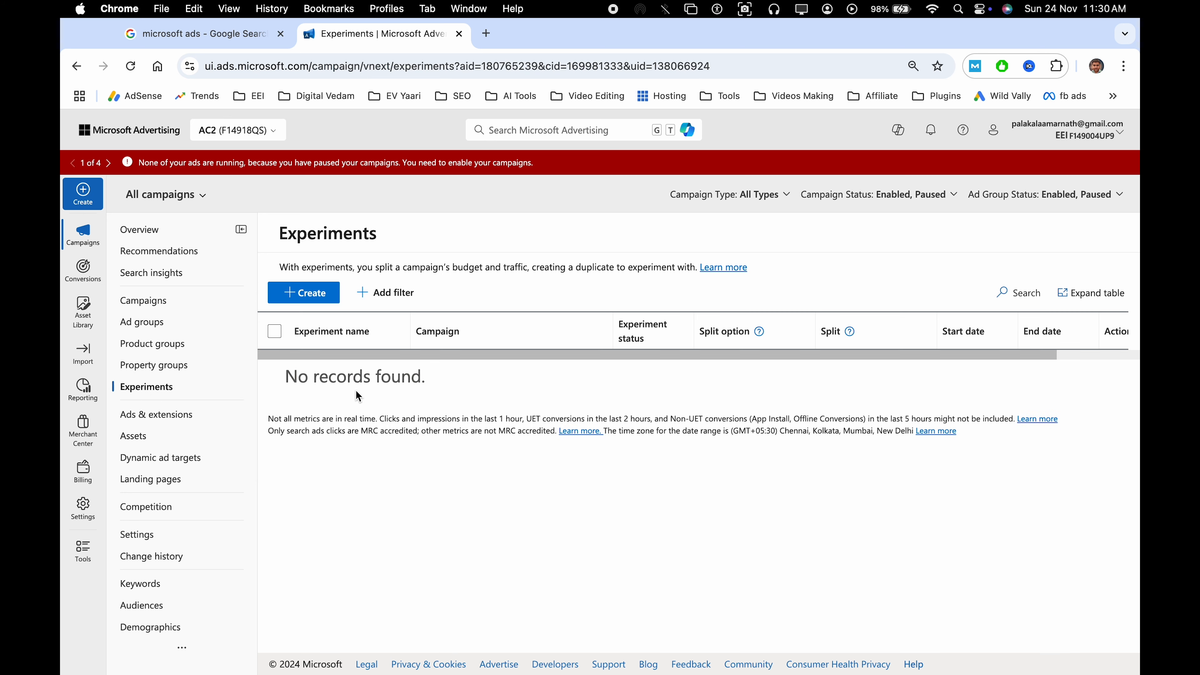
Start a new experiment for Camp1, keeping the suggested name and 50% split
left_click(312, 293)
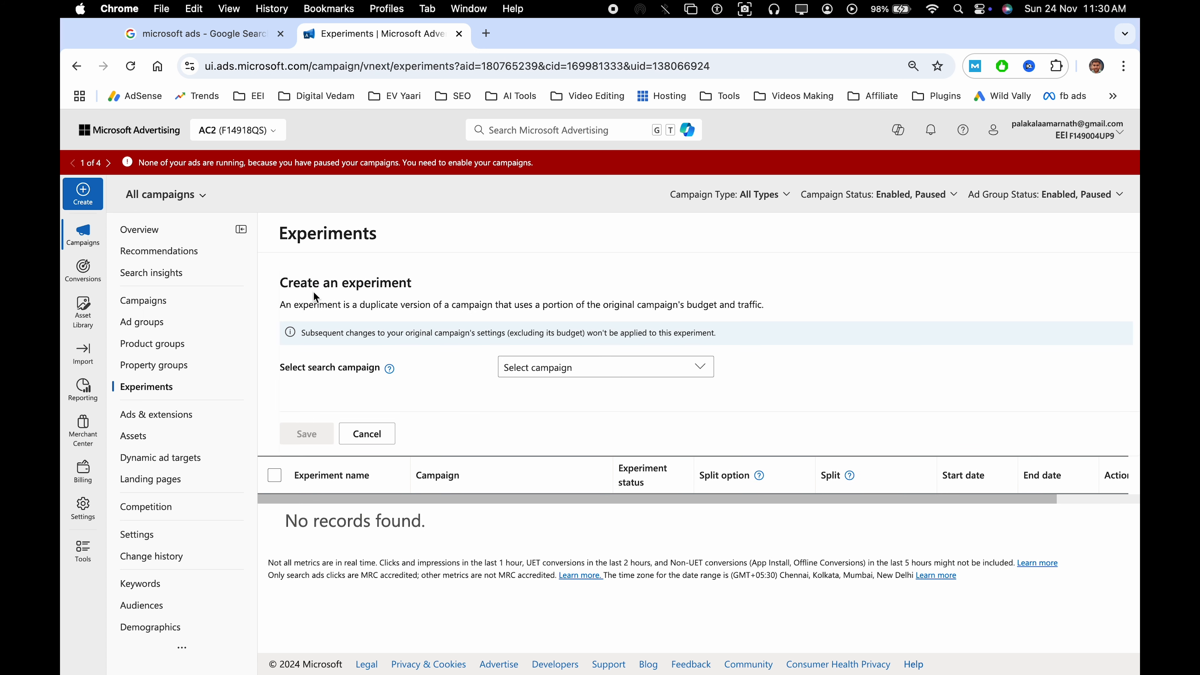
left_click(561, 374)
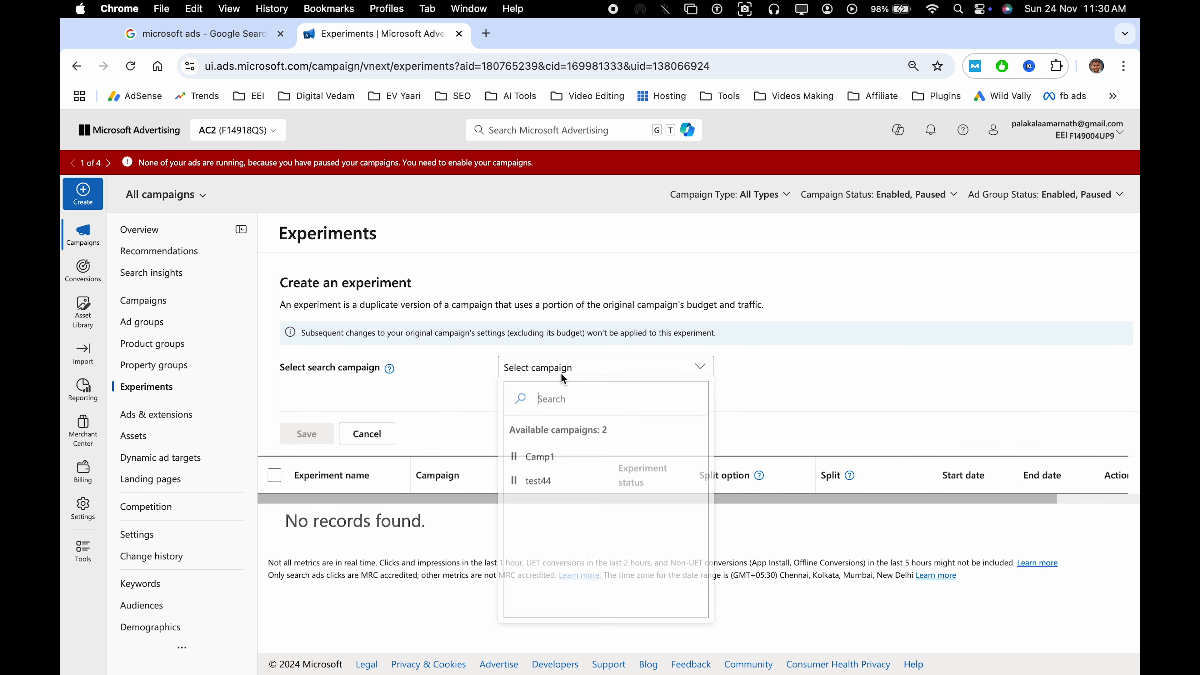
left_click(575, 454)
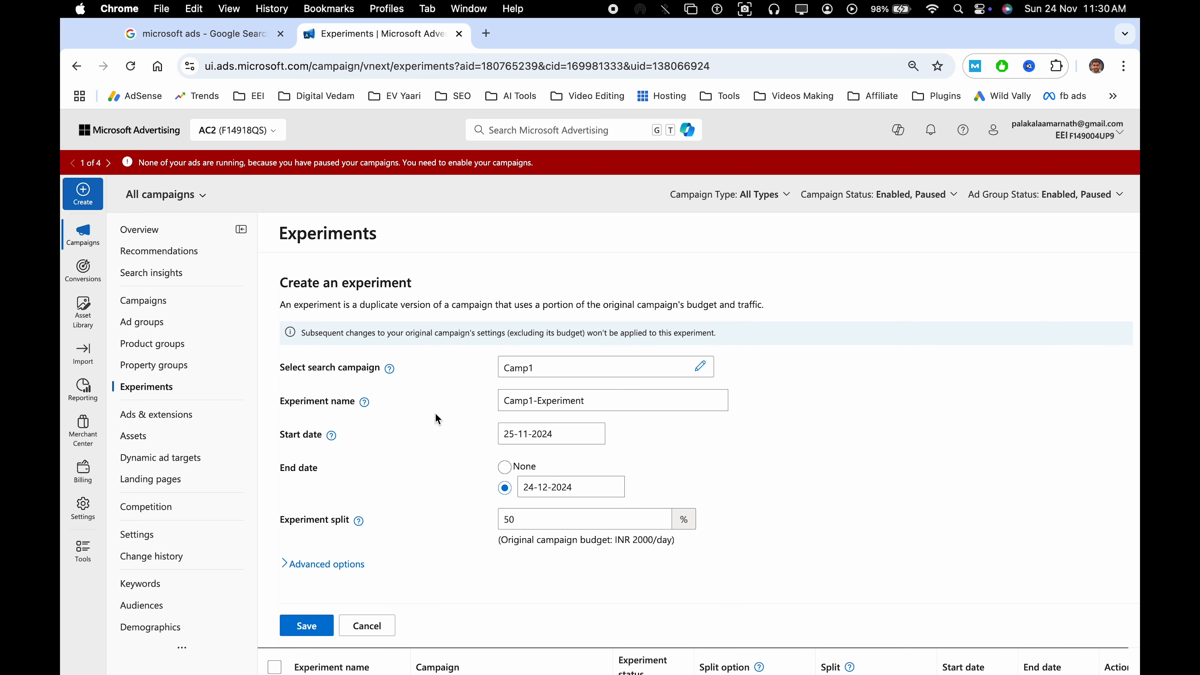
double_click(525, 401)
triple_click(524, 401)
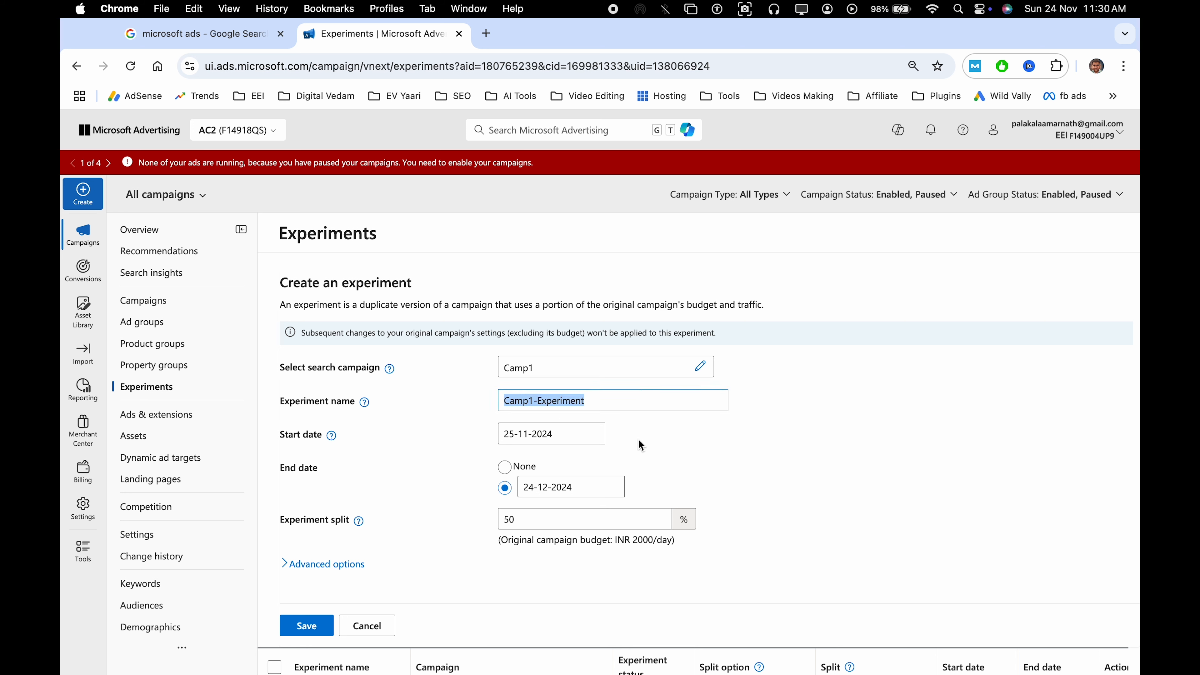
left_click(638, 440)
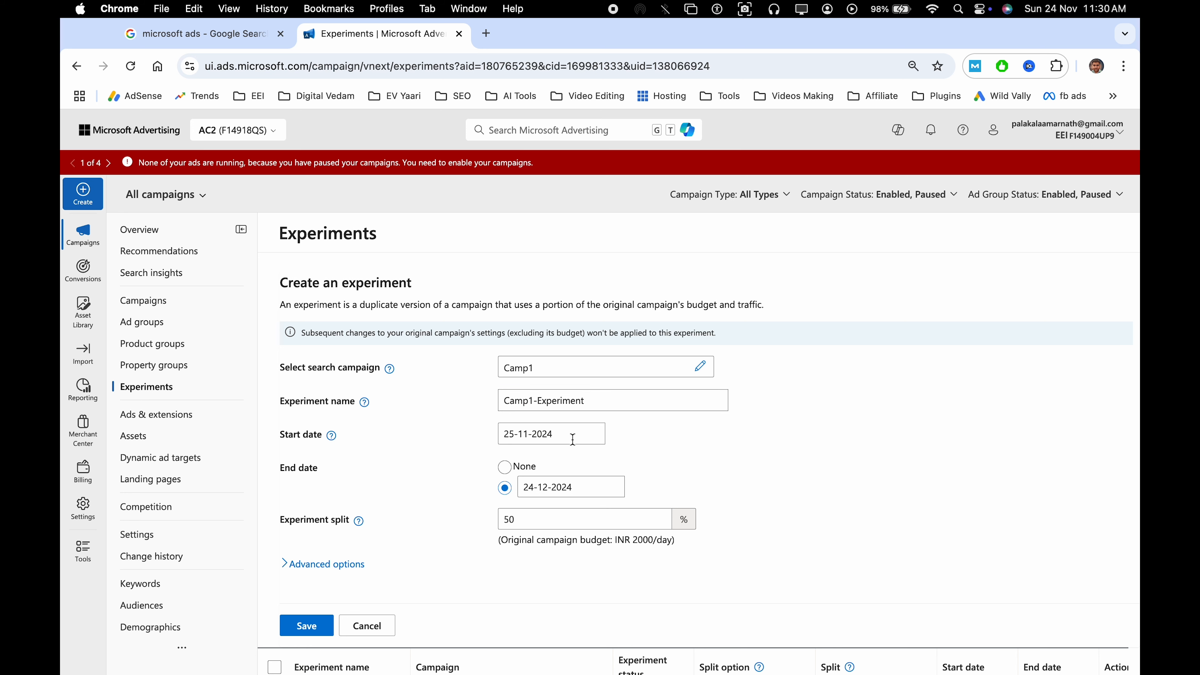
double_click(552, 529)
left_click(379, 520)
Review the advanced split options, discard the experiment unsaved, and open the Ads list
scroll(426, 514, "down", 3)
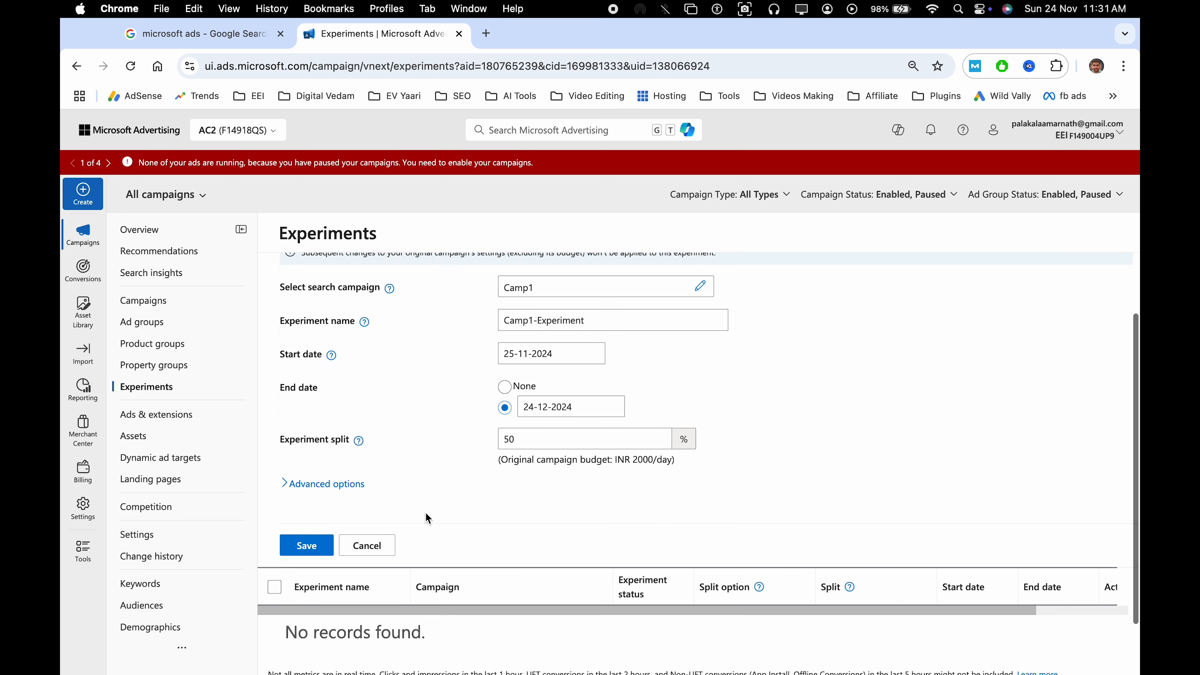
left_click(327, 479)
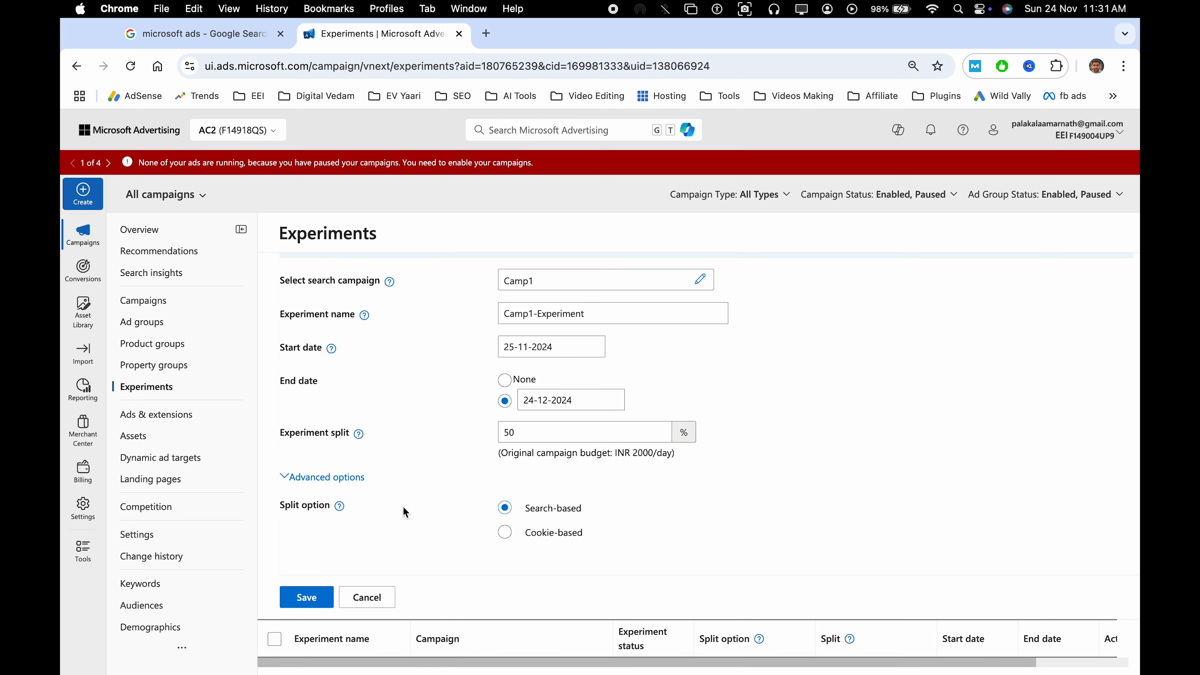
scroll(406, 513, "up", 1)
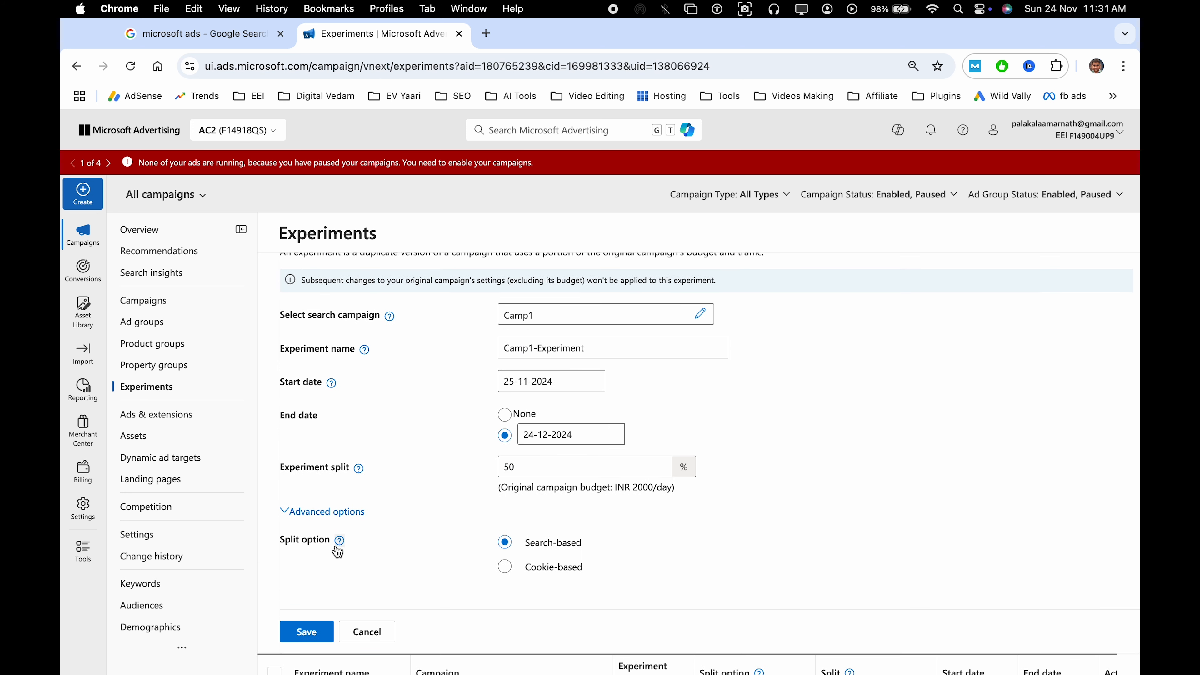
scroll(440, 520, "up", 2)
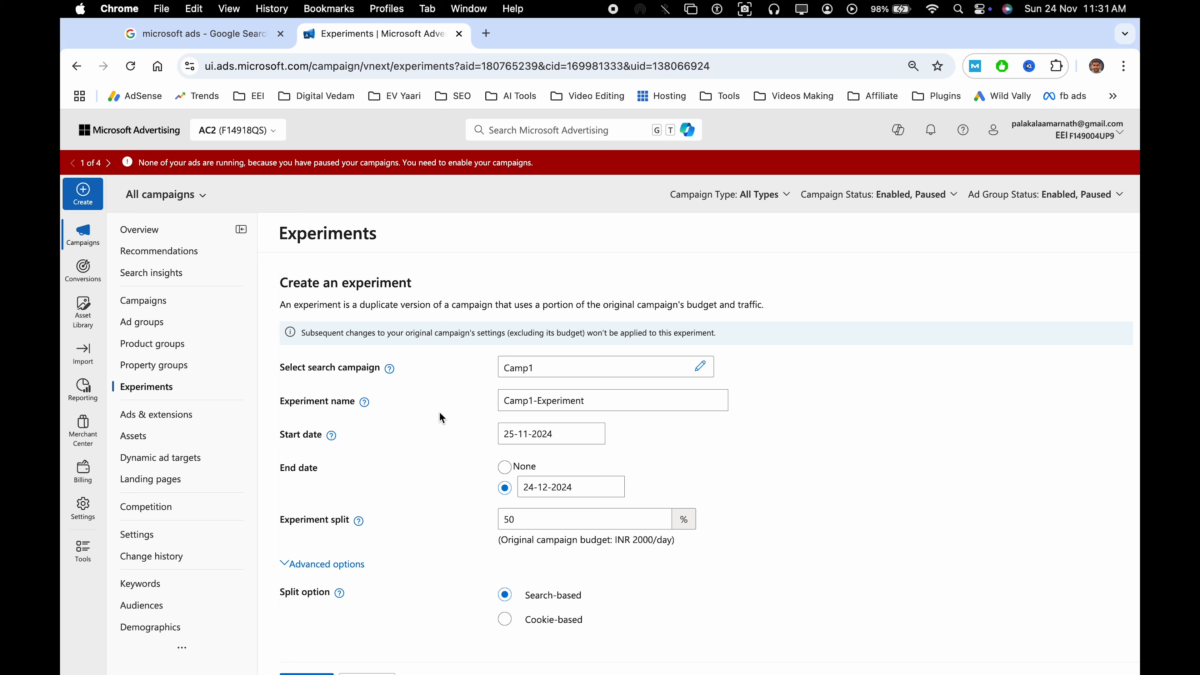
scroll(440, 411, "down", 5)
left_click(386, 493)
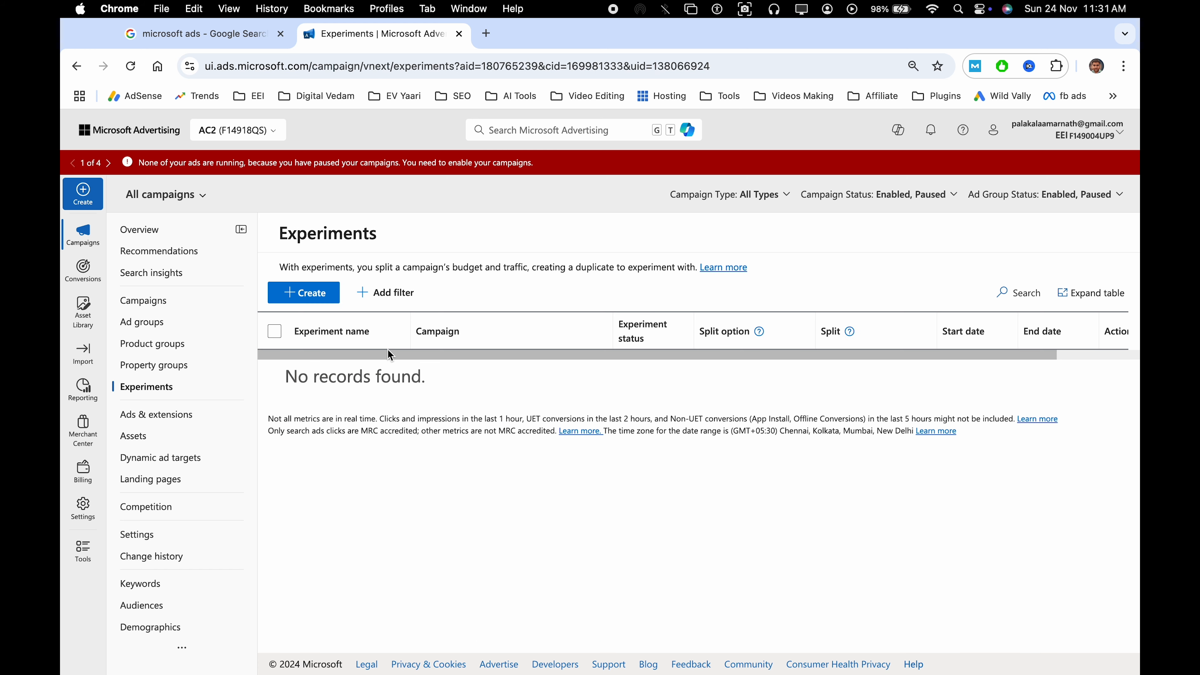
left_click(183, 417)
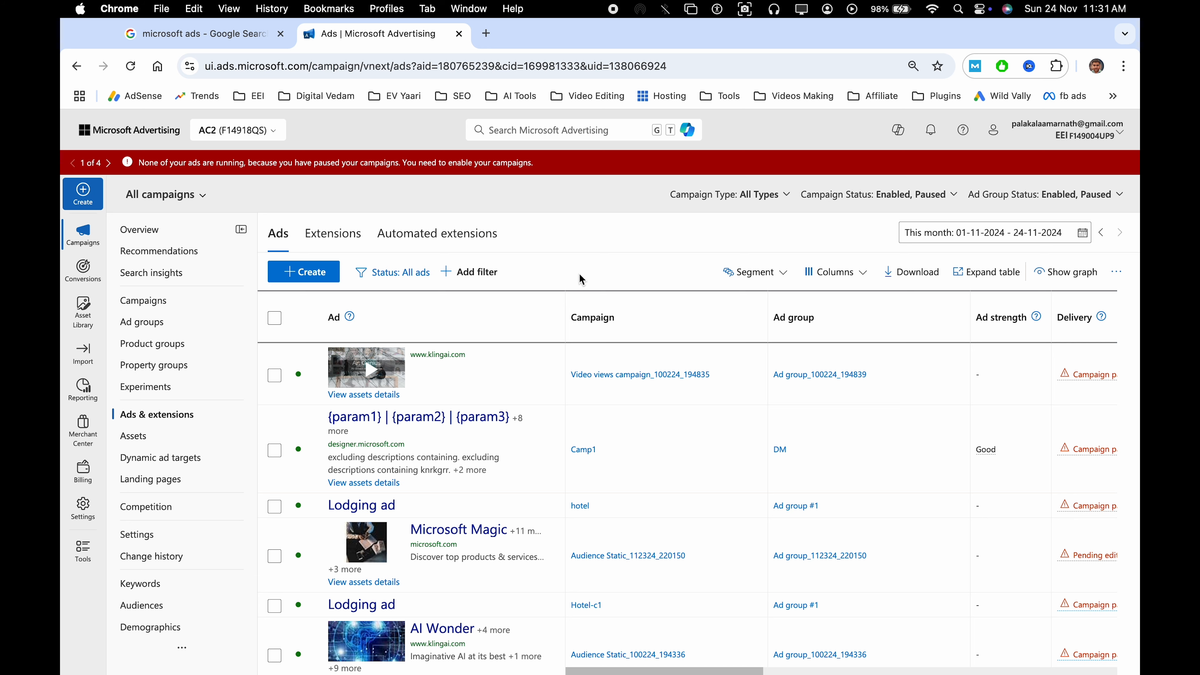
Switch to the Extensions view and browse the extension type list without changing it
scroll(585, 519, "down", 5)
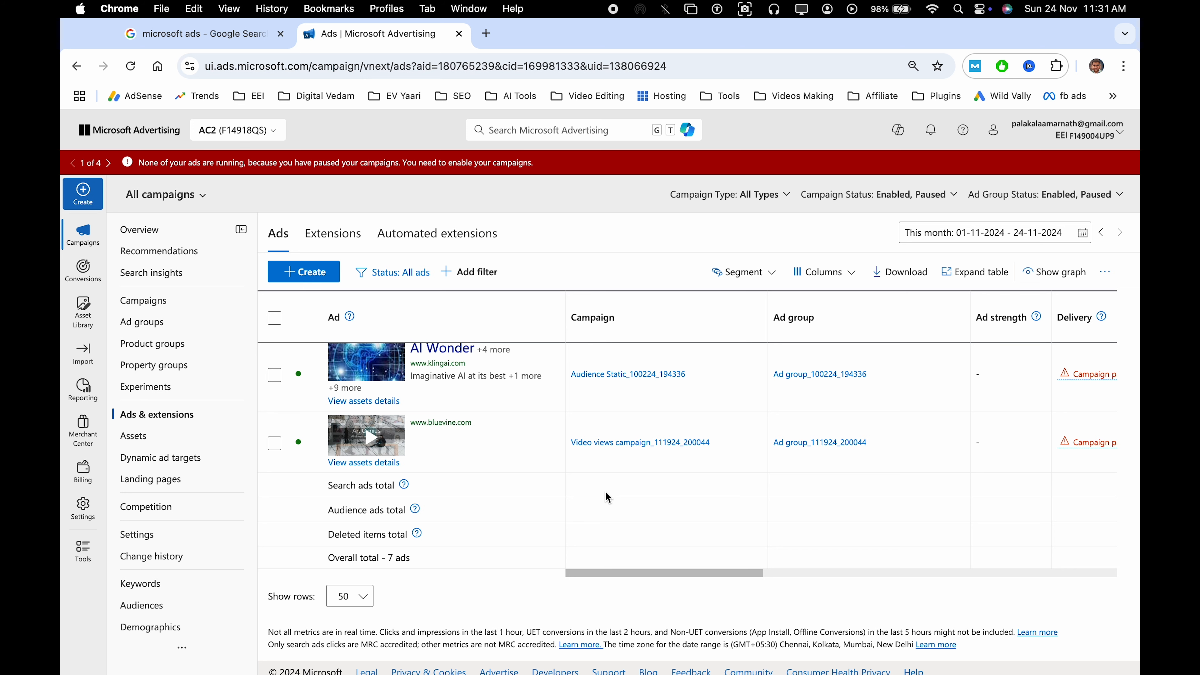
scroll(519, 425, "up", 5)
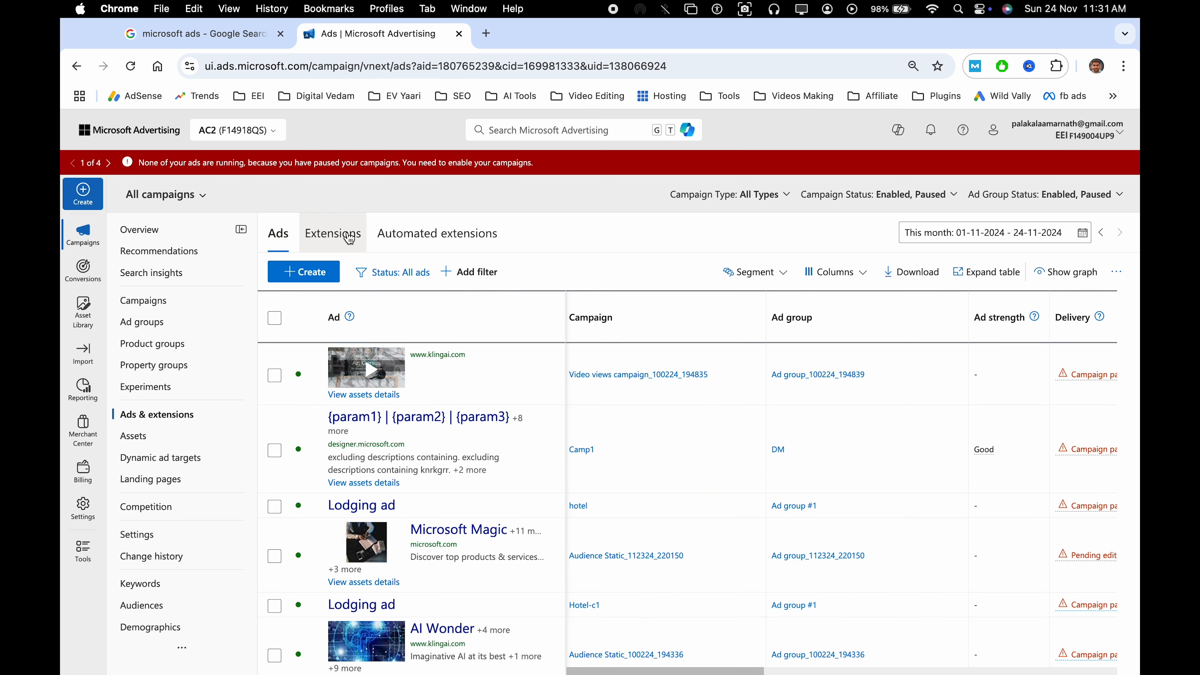
left_click(349, 239)
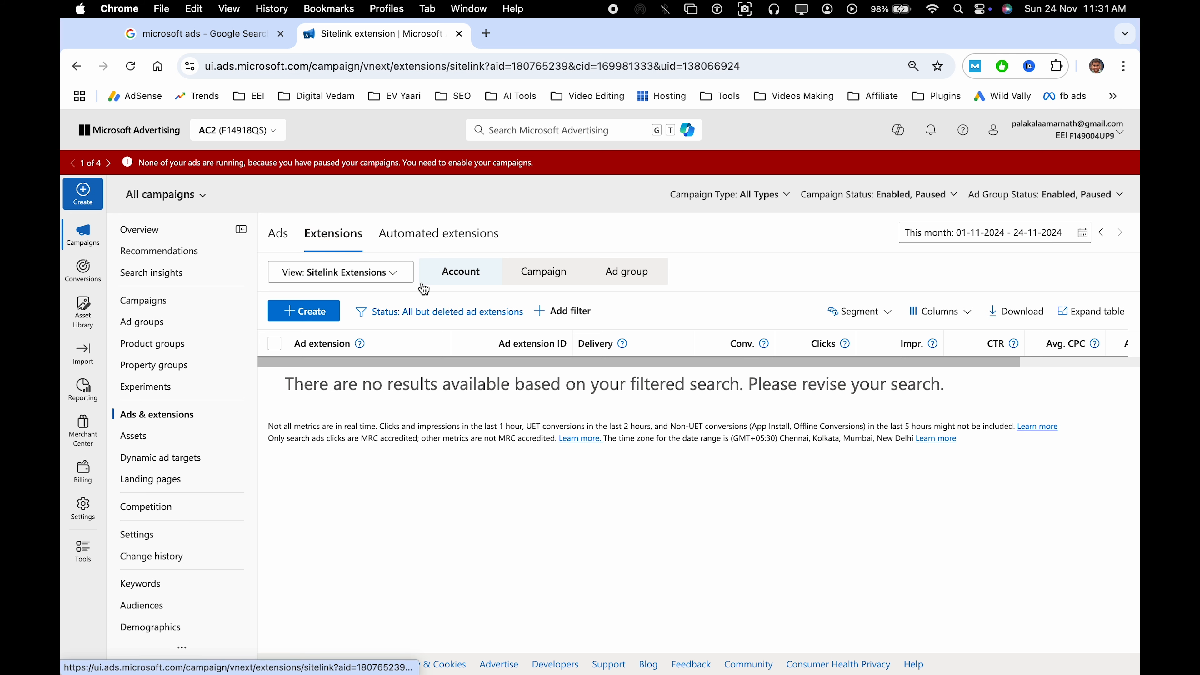
left_click(343, 285)
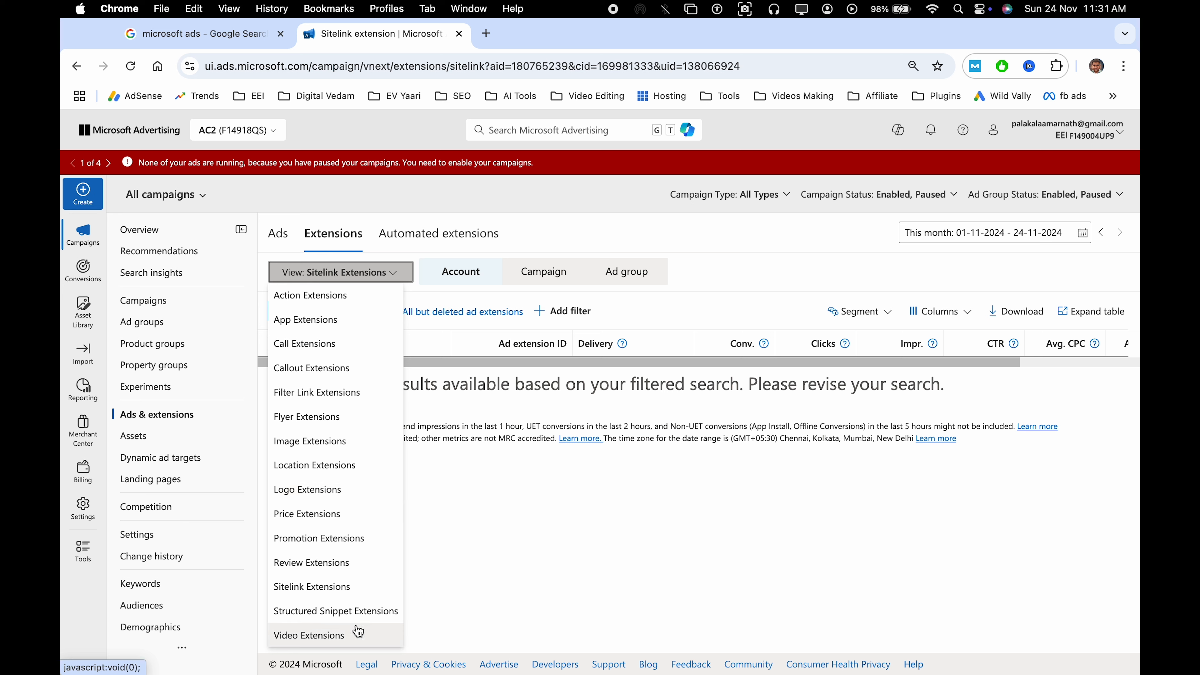
left_click(486, 406)
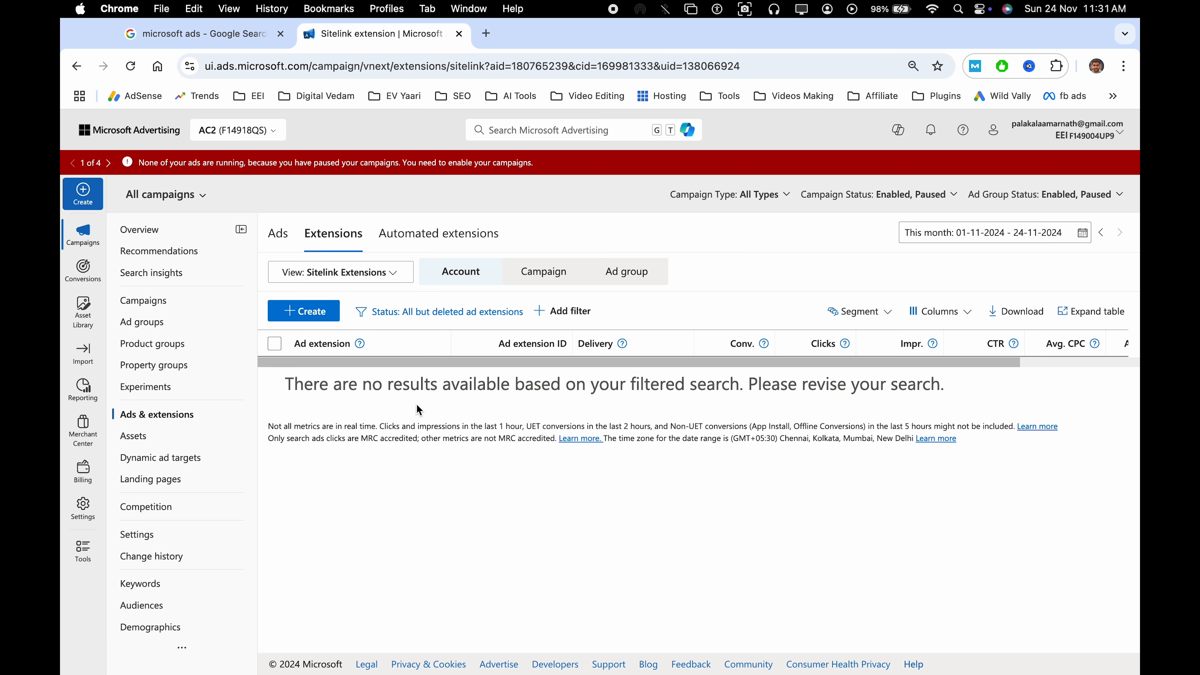
left_click(392, 273)
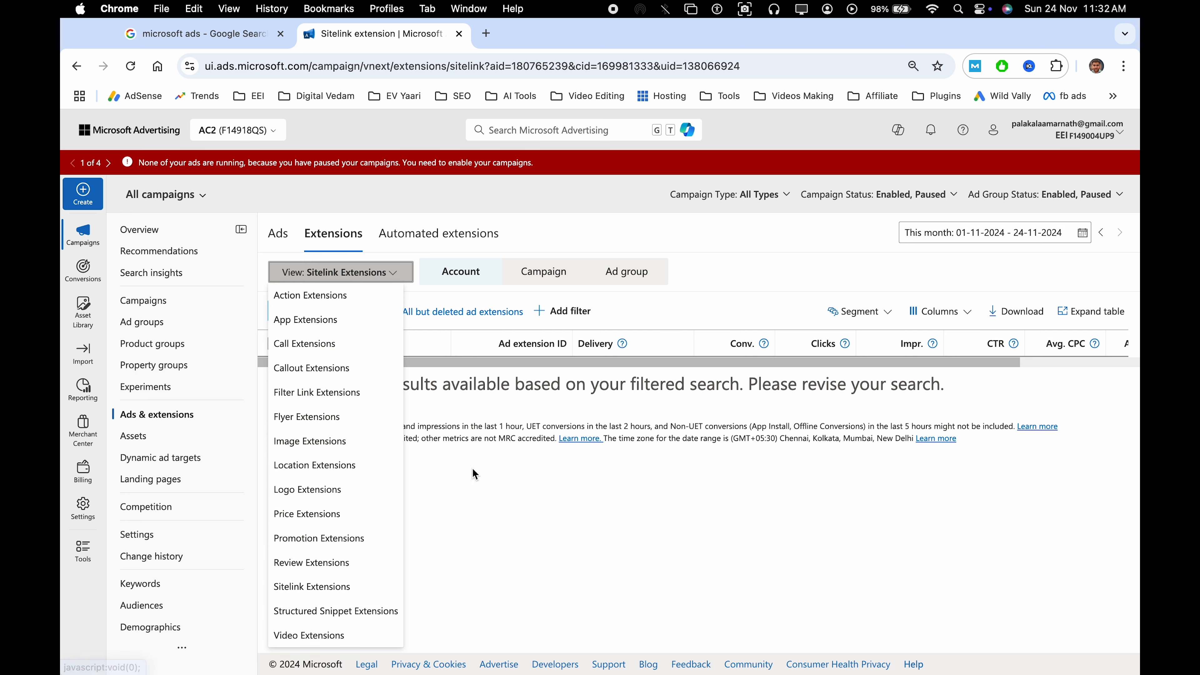
left_click(374, 421)
Start a sitelink extension, cancel it, and switch to Automated extensions
left_click(322, 314)
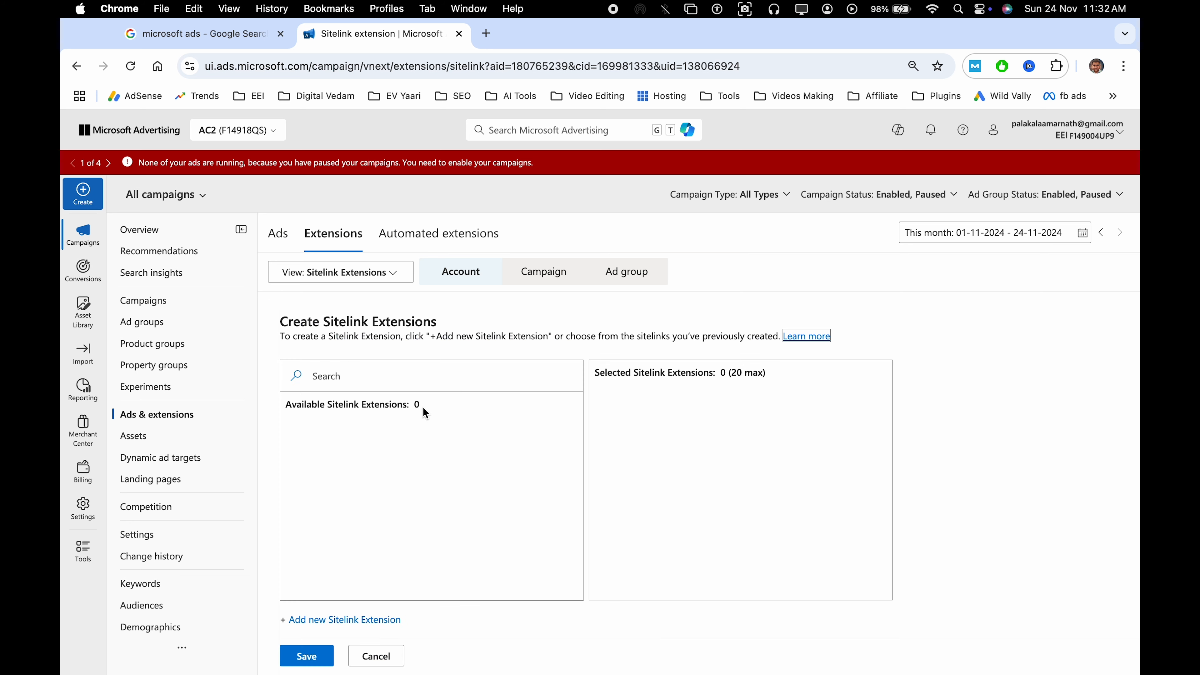
scroll(465, 418, "down", 3)
left_click(383, 505)
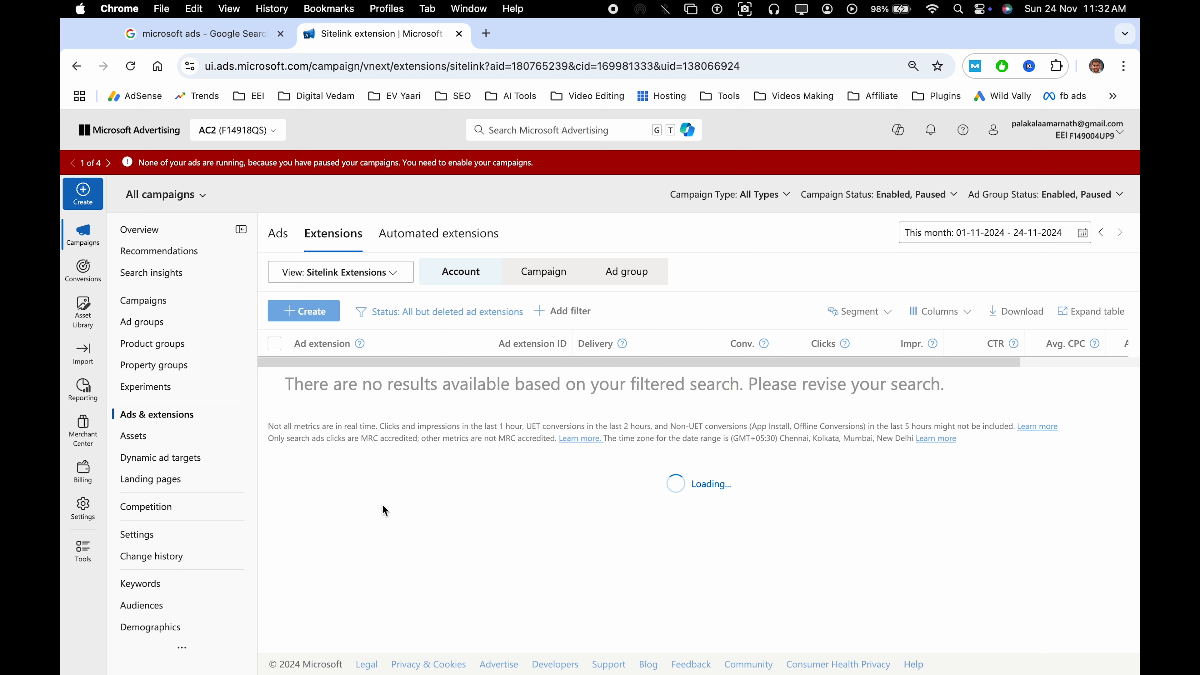
left_click(425, 245)
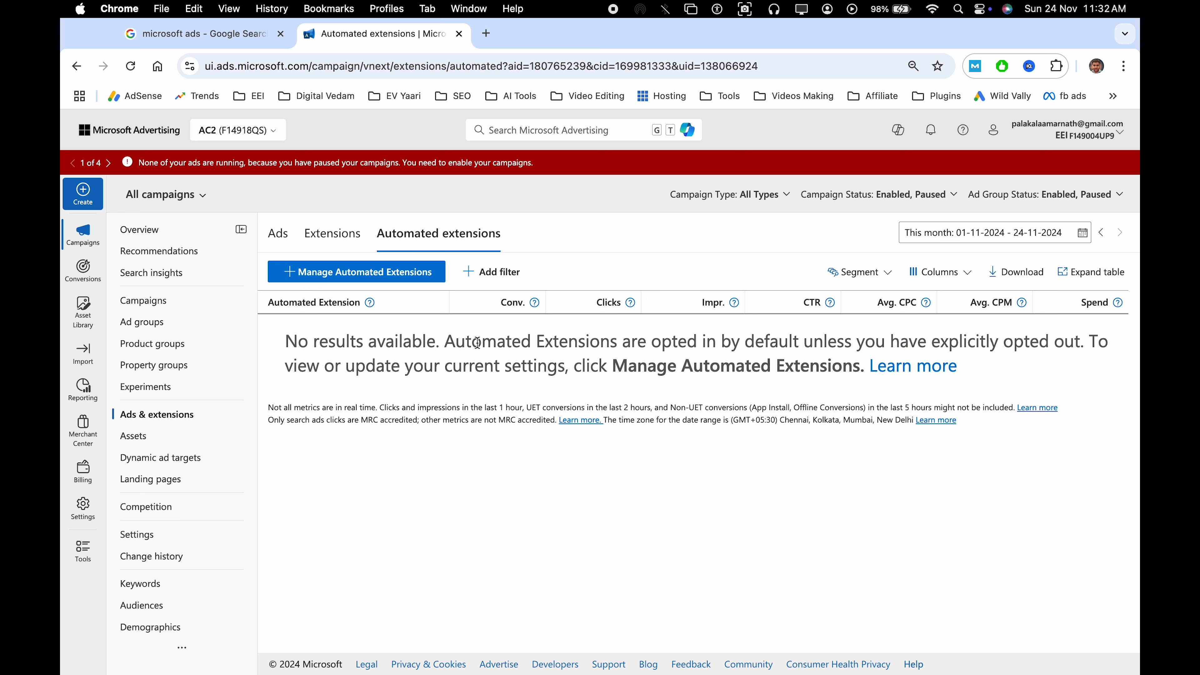
Start a dynamic ad target, check Camp1 and test44 ad groups, cancel, and open Landing pages
left_click(163, 458)
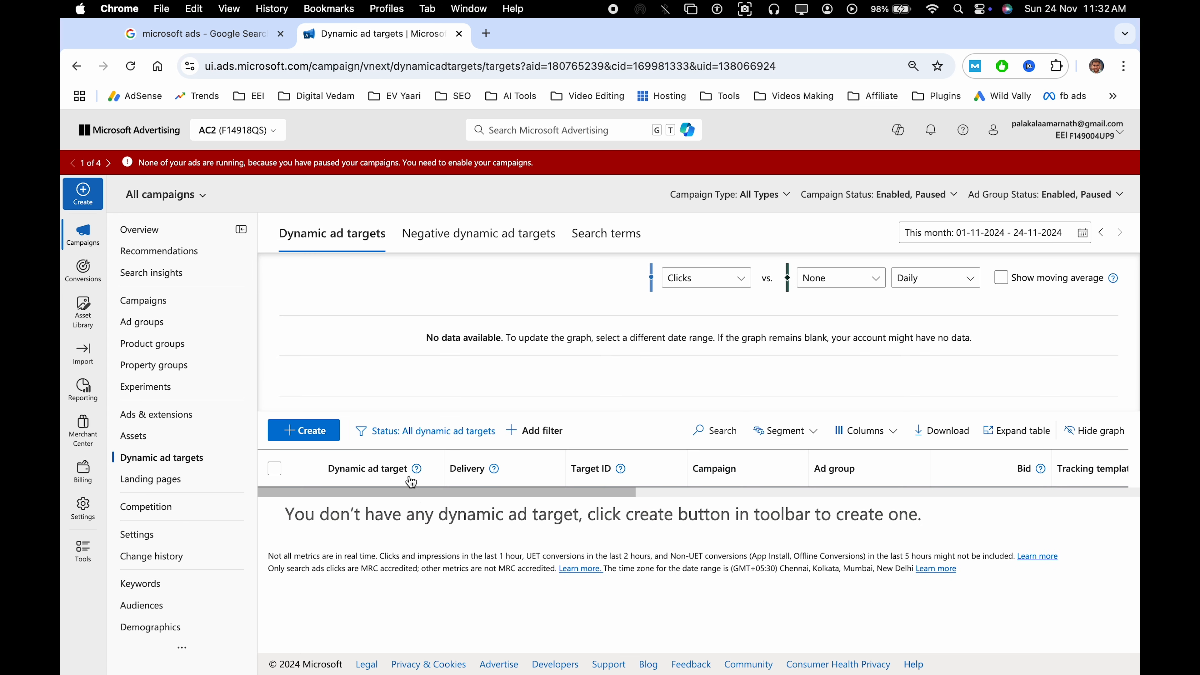
left_click(312, 431)
left_click(355, 350)
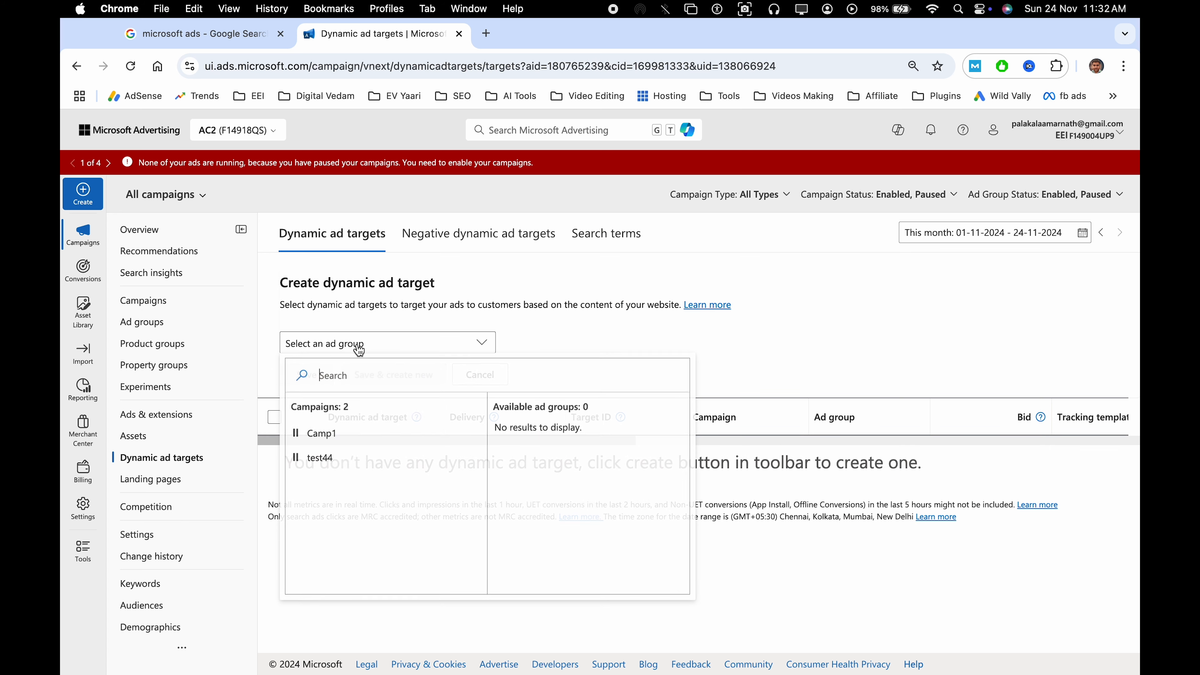
left_click(397, 443)
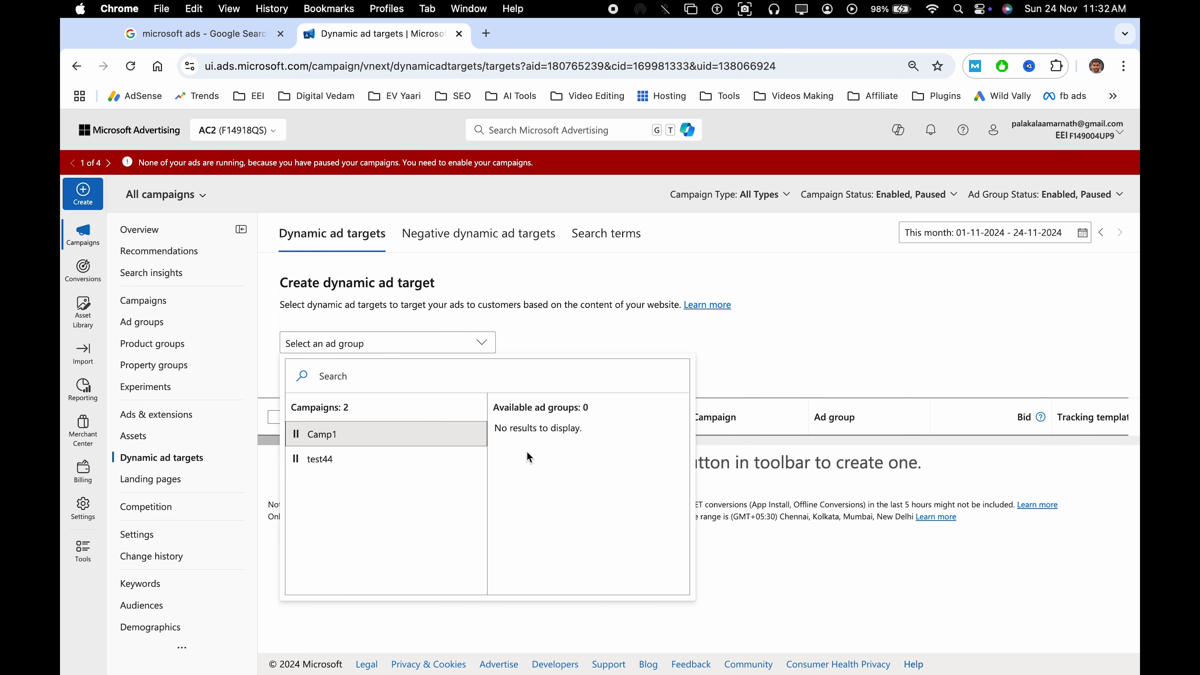
left_click(414, 459)
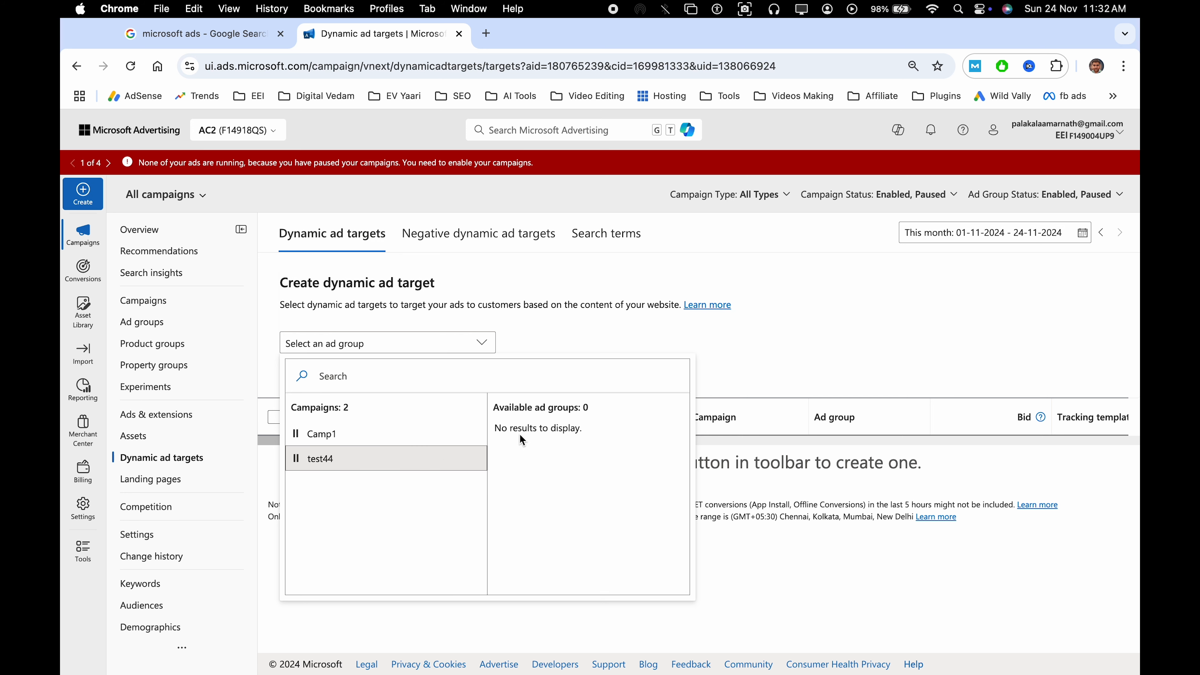
triple_click(533, 407)
left_click(729, 363)
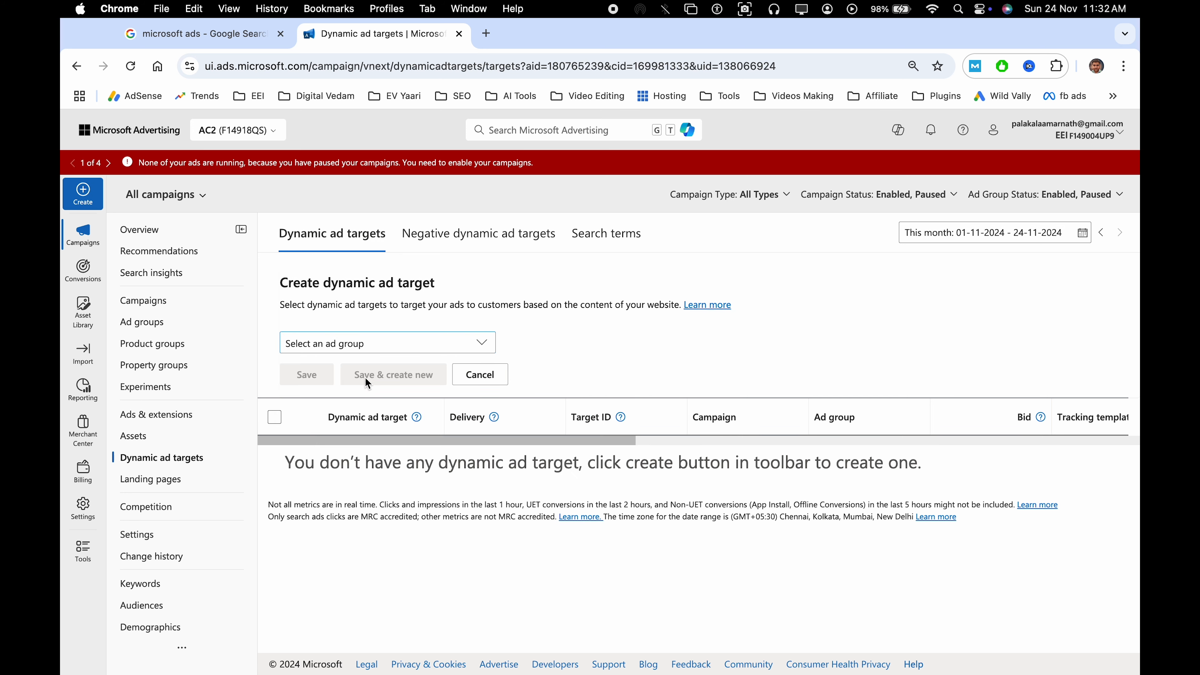
left_click(479, 375)
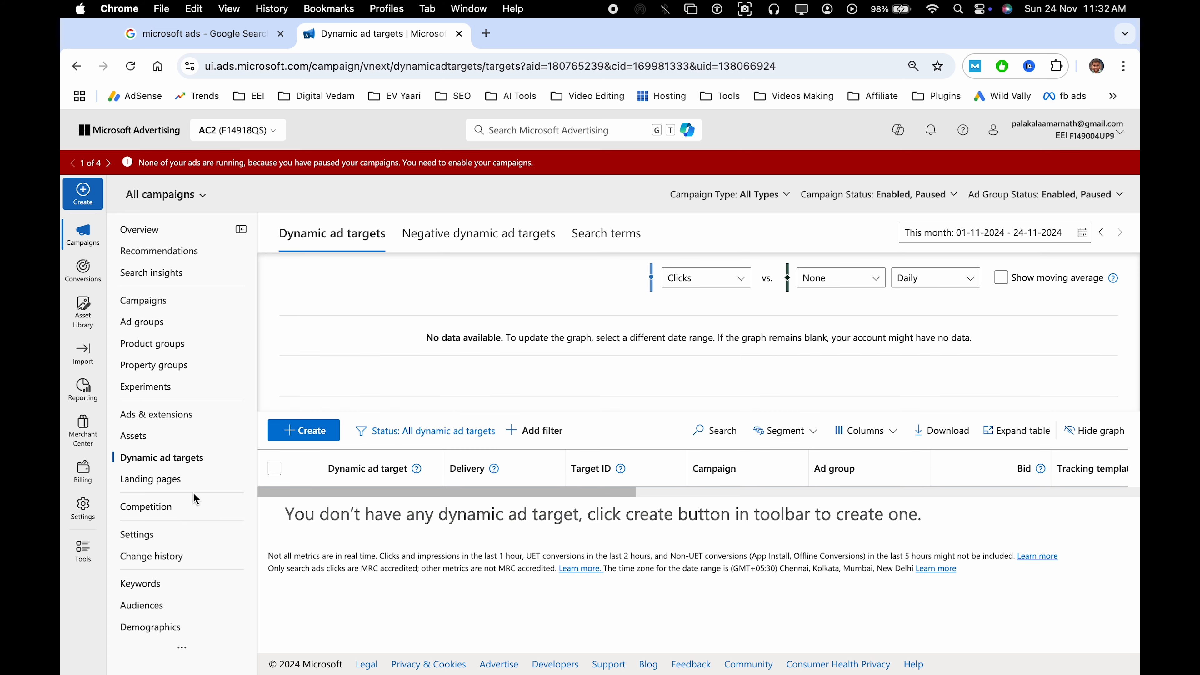
left_click(156, 479)
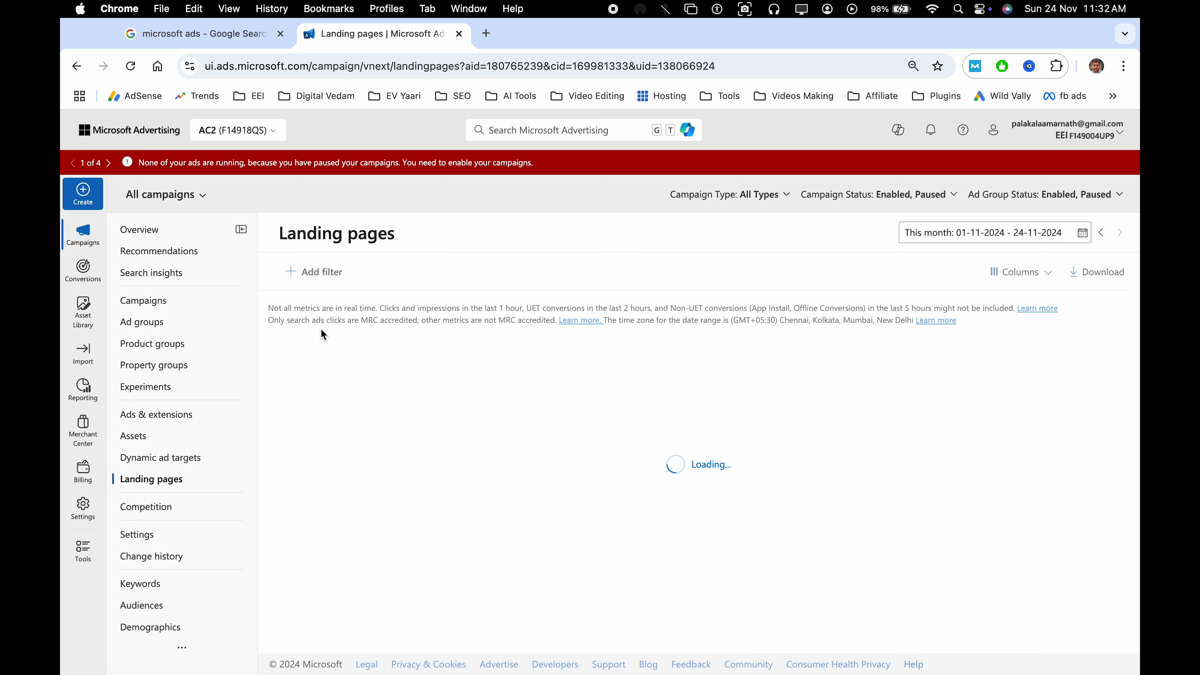
Open Competition auction insights and switch to the Deeper insights and actions tab
left_click(168, 509)
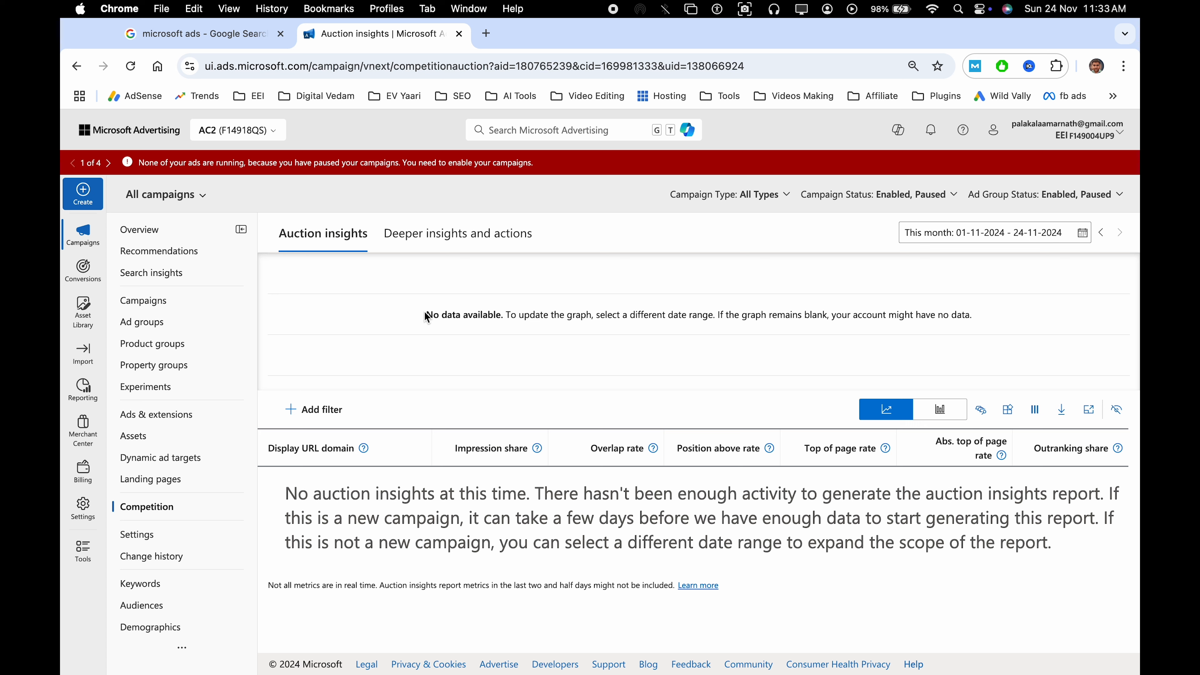
left_click(455, 235)
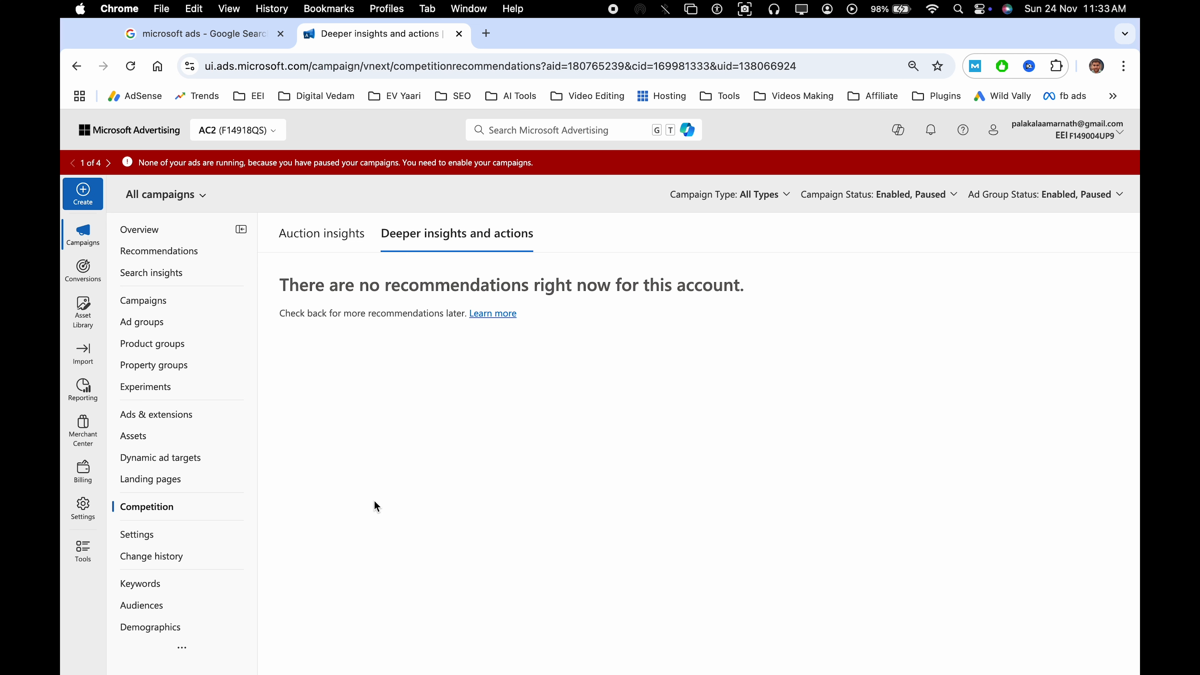
Browse the account-level settings, then open Keywords listing digital marketing and Business checking
mouse_move(227, 535)
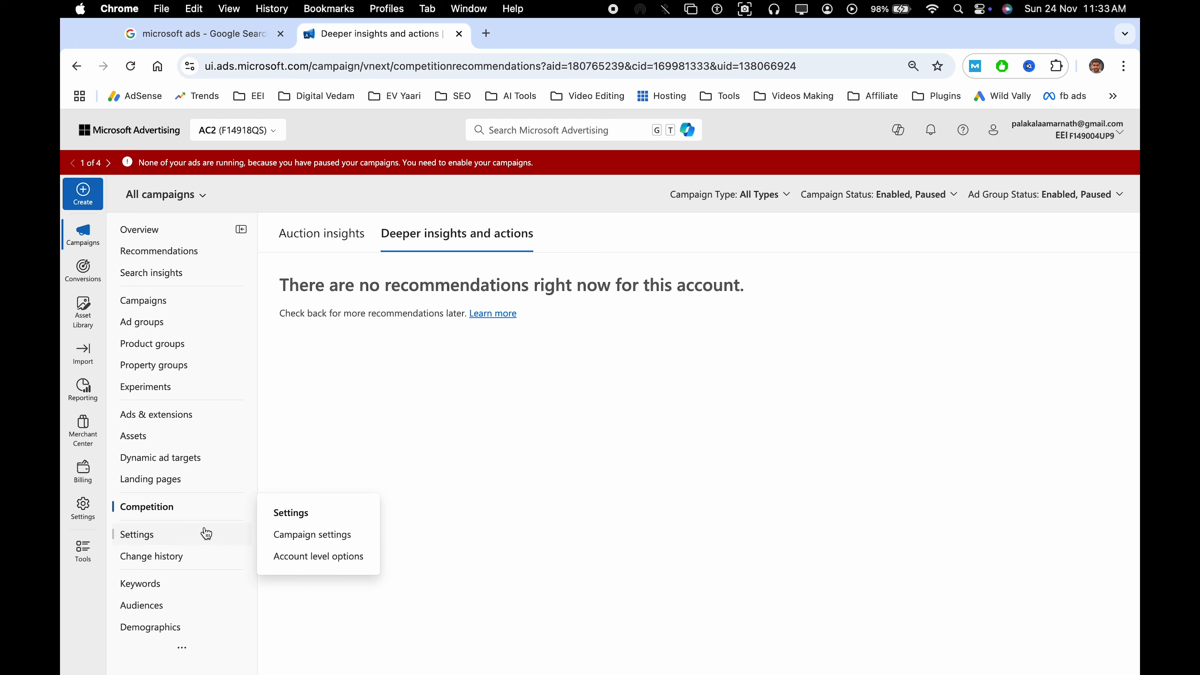
left_click(186, 535)
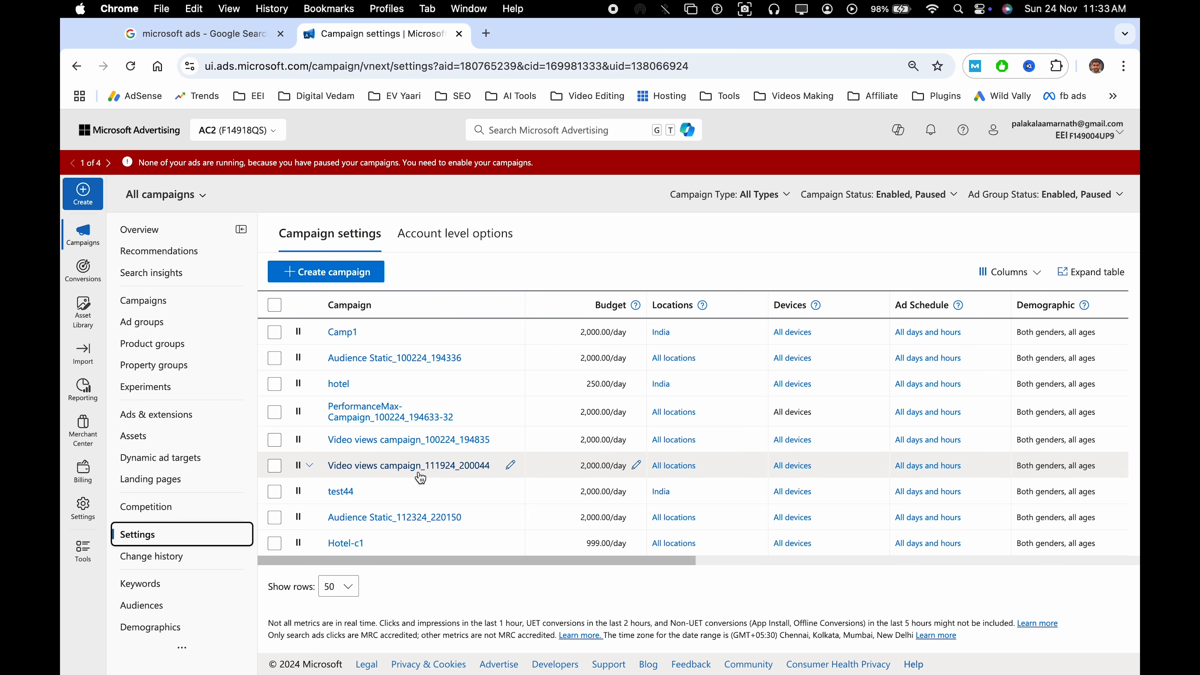
left_click(466, 235)
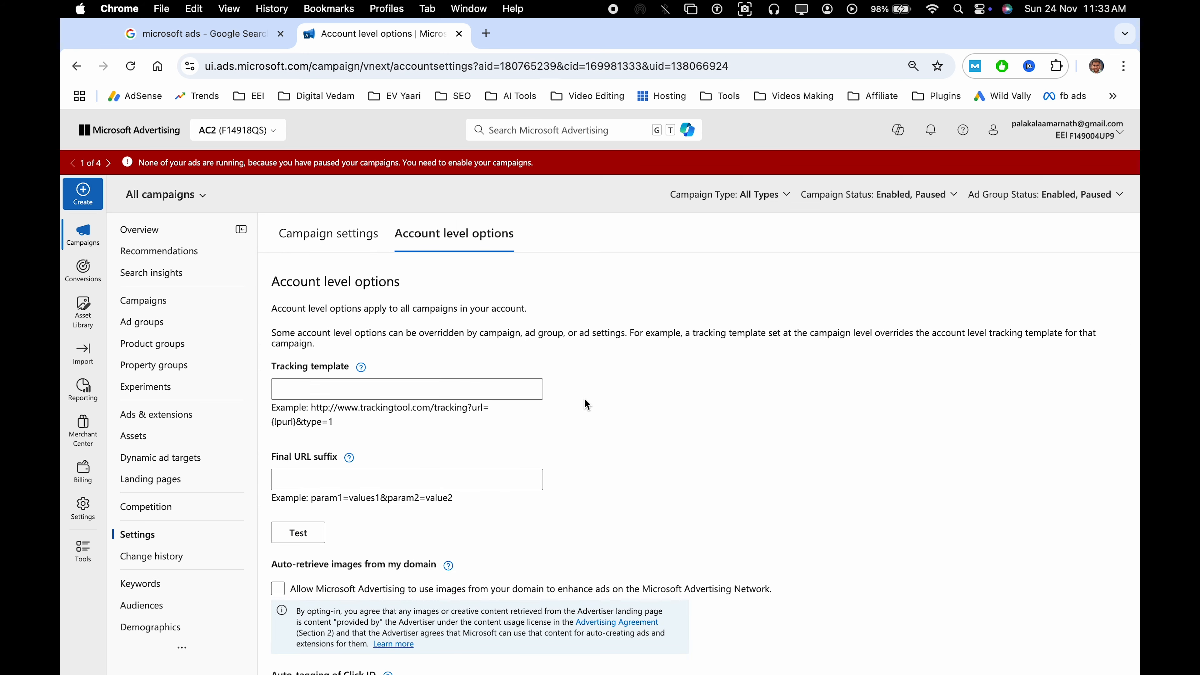
scroll(584, 398, "down", 10)
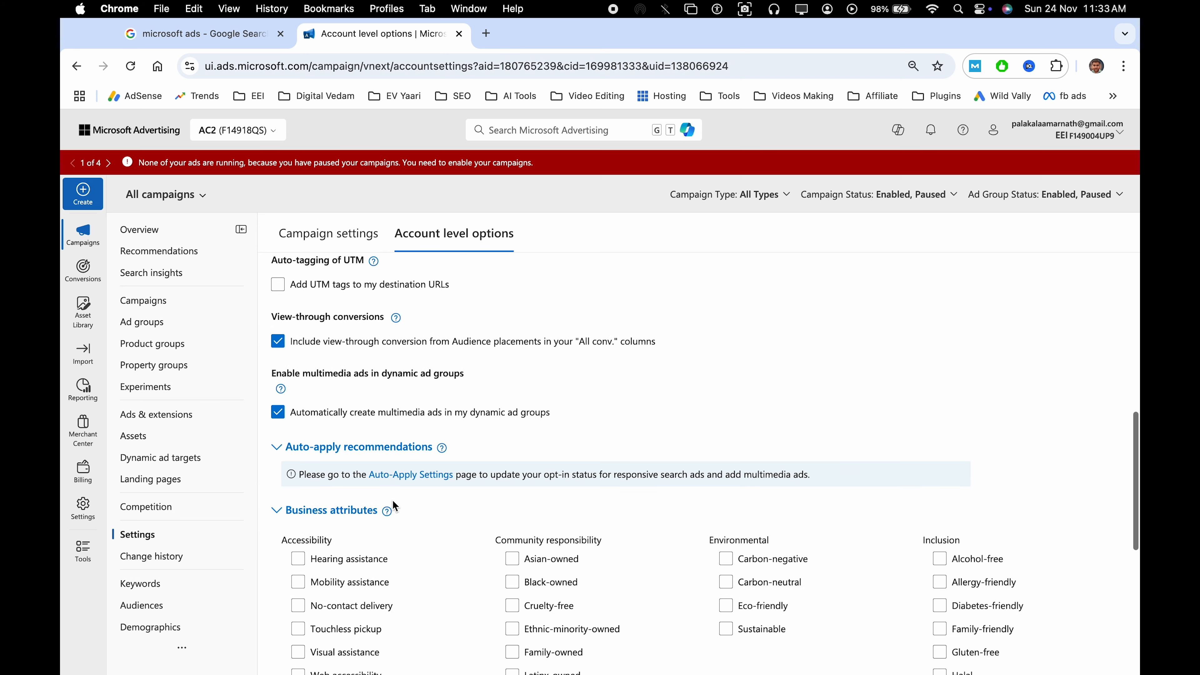
scroll(394, 505, "down", 5)
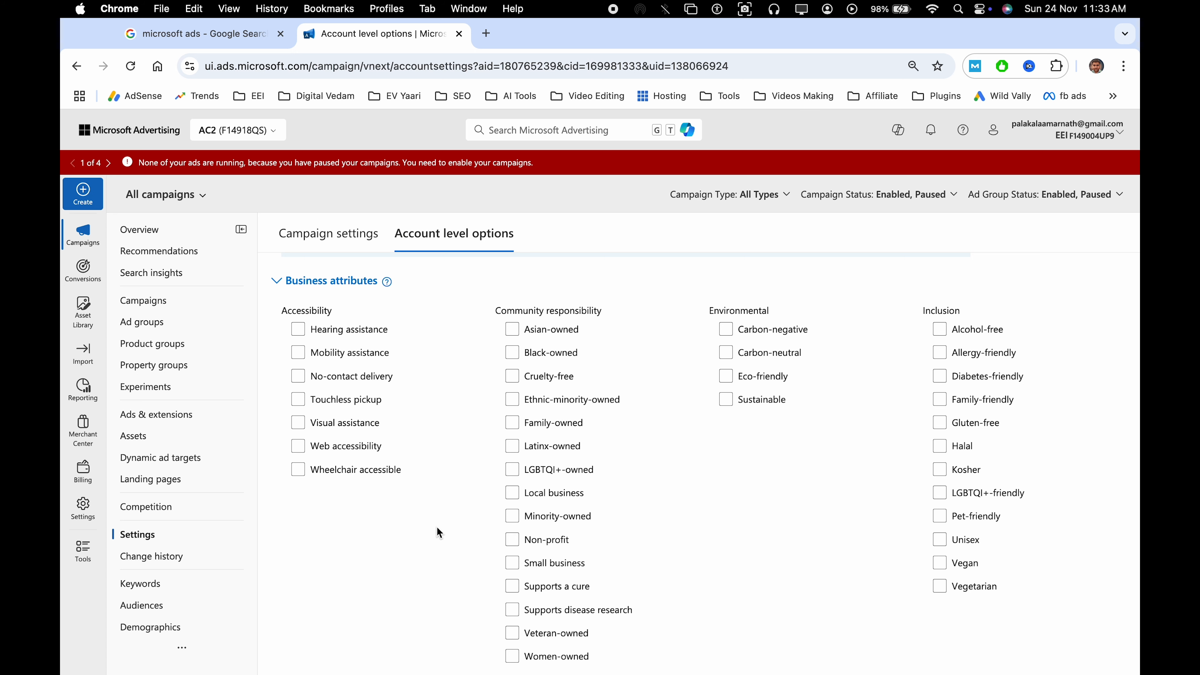
scroll(437, 527, "down", 3)
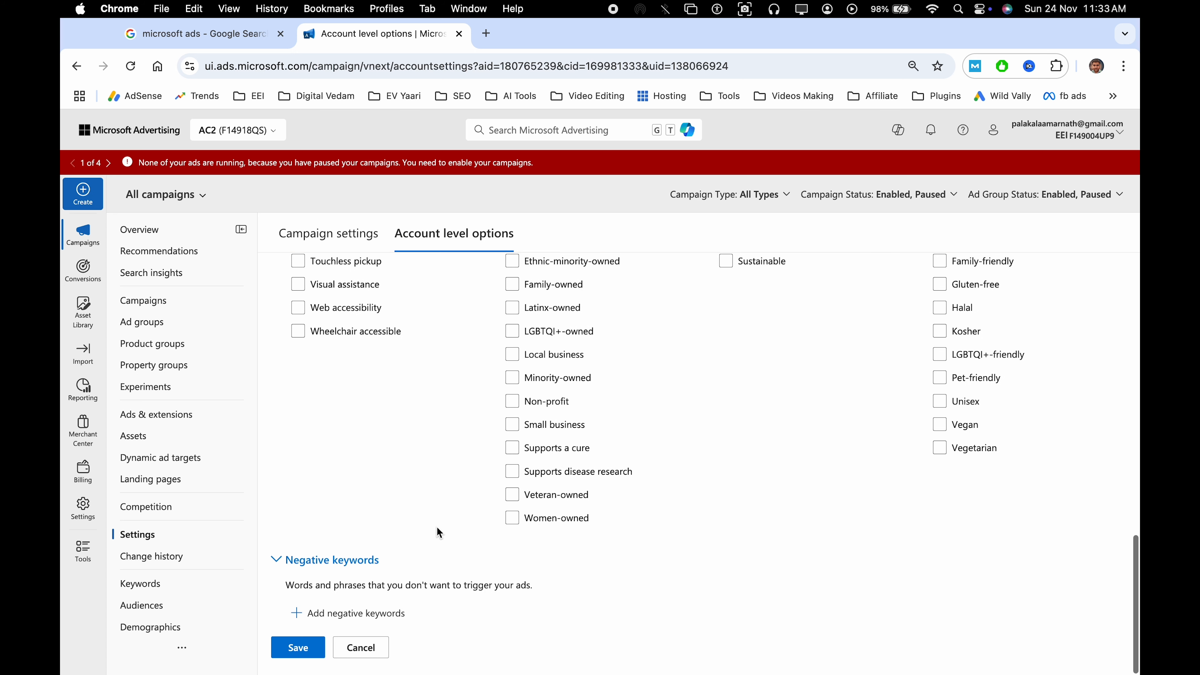
left_click(177, 585)
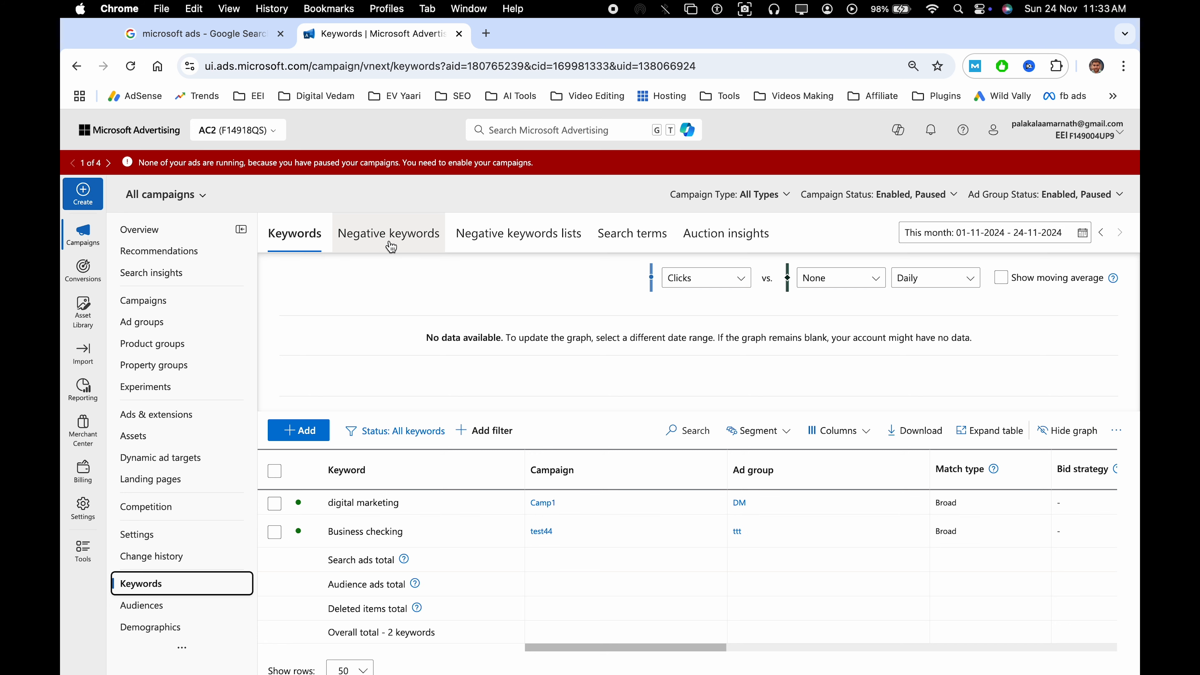
Review negative keywords and start a negative keyword list for Camp1, then cancel it
left_click(411, 250)
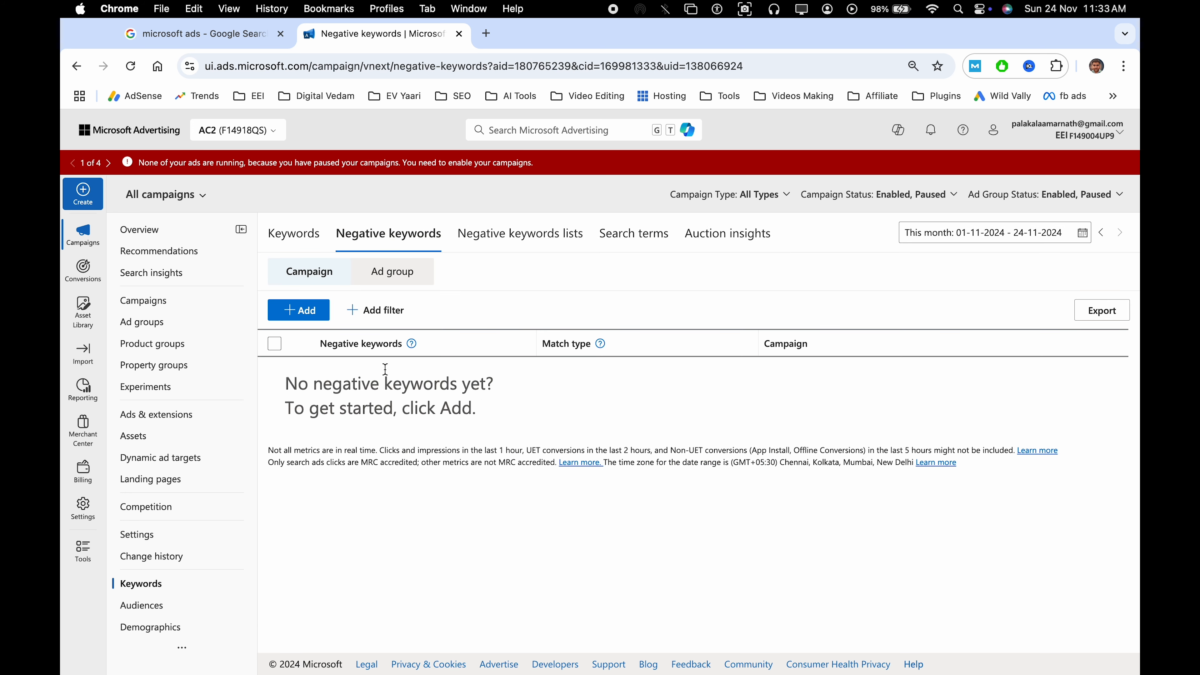
left_click(504, 231)
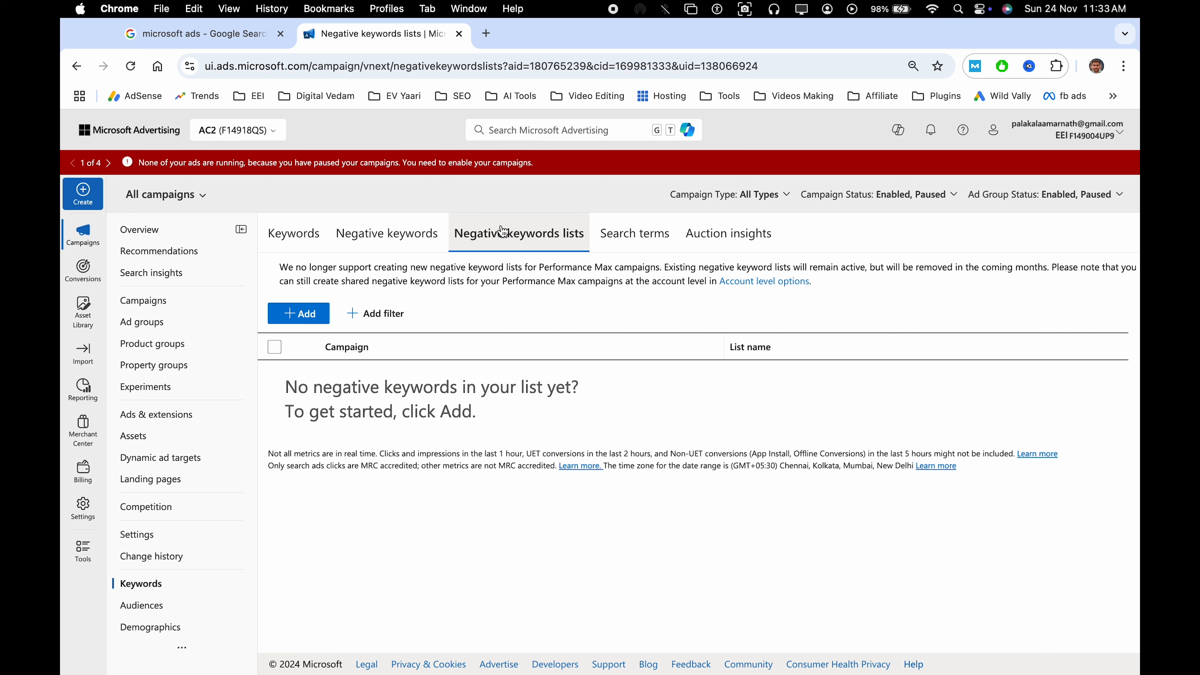
left_click(310, 326)
left_click(350, 344)
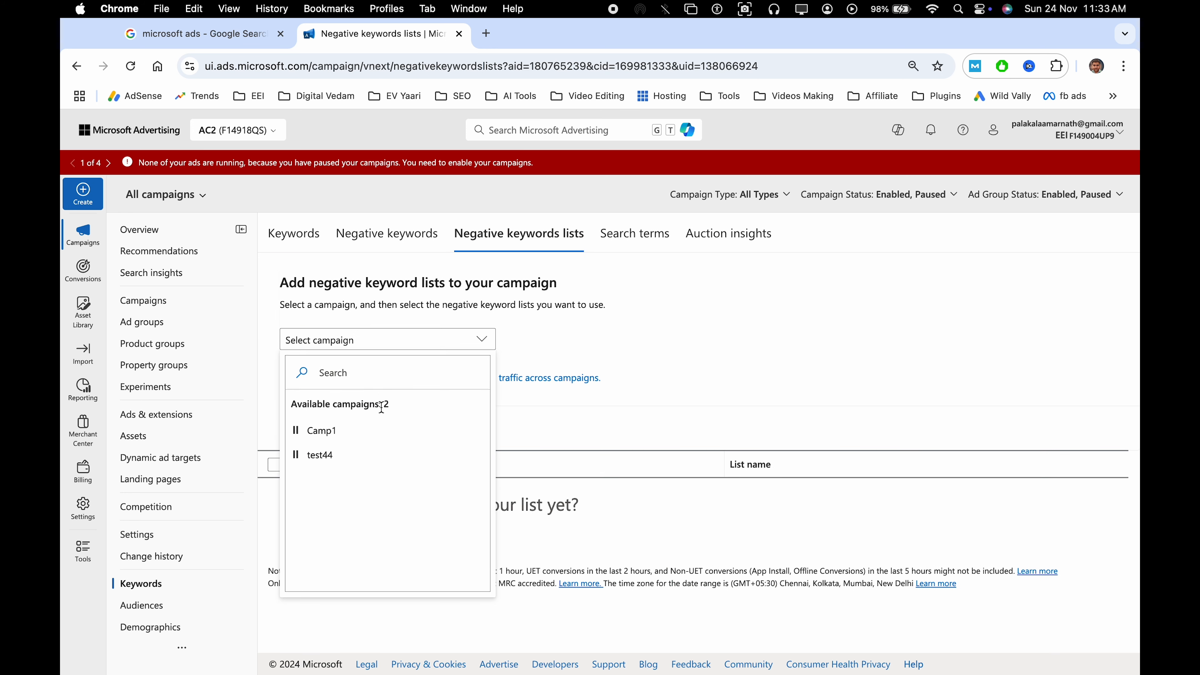
left_click(387, 431)
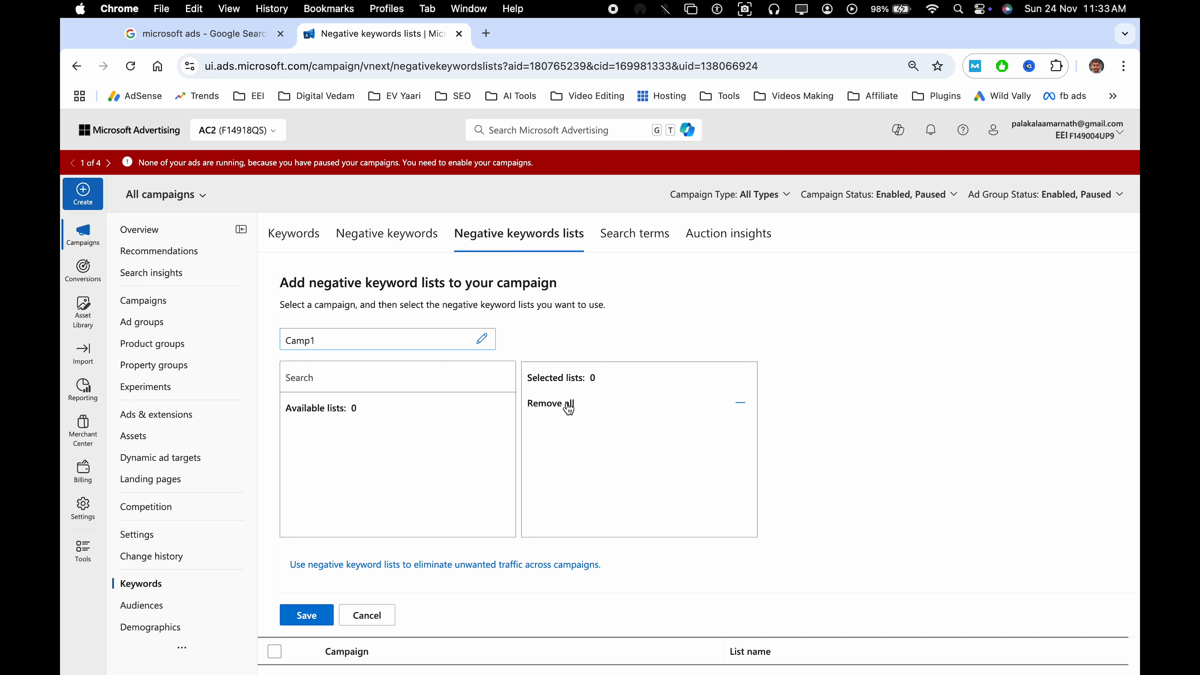
scroll(401, 511, "down", 3)
left_click(382, 482)
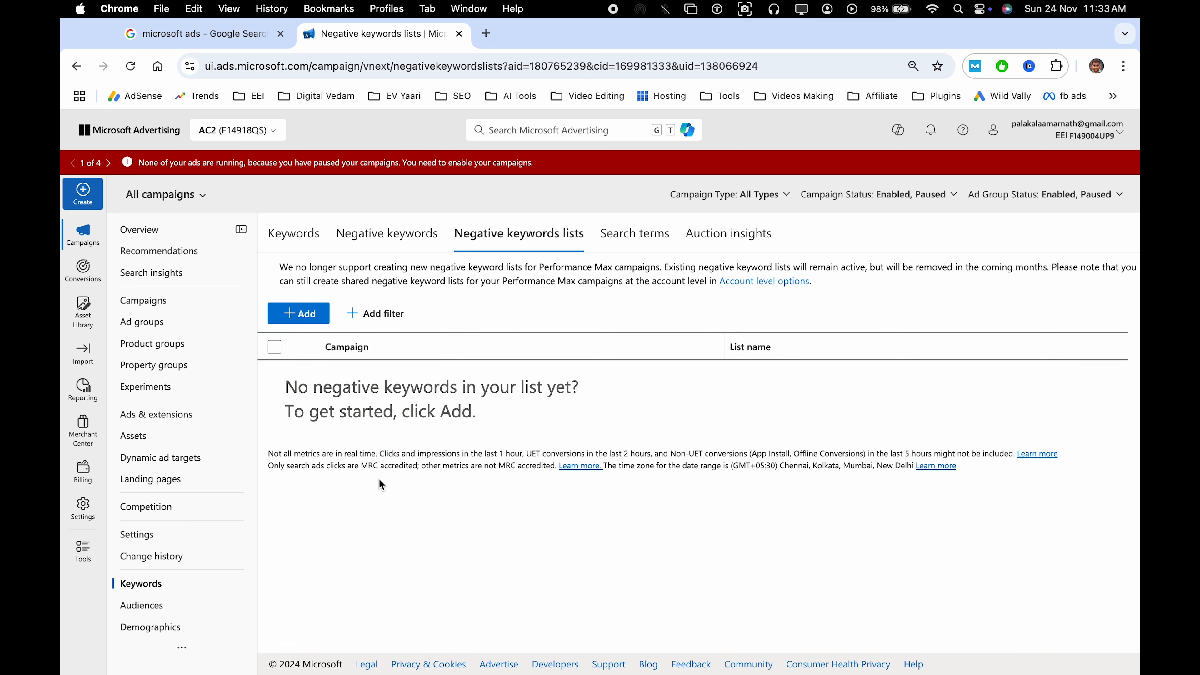
View the Search terms report, which shows no search terms for this month
left_click(615, 255)
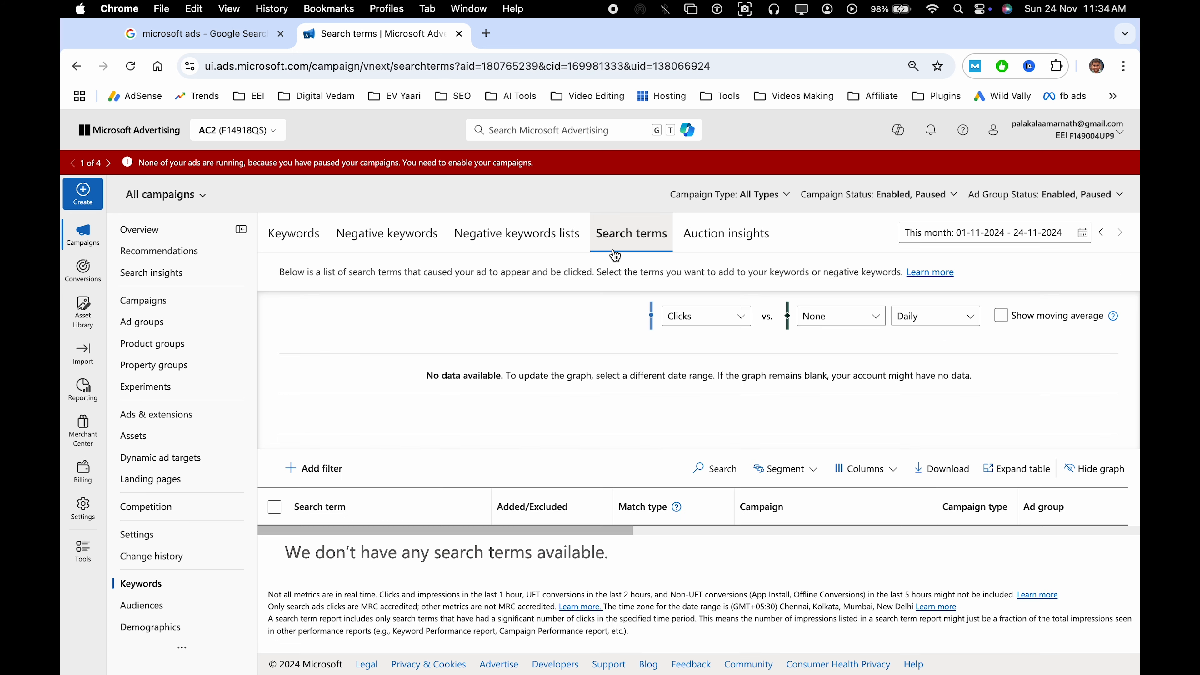
triple_click(586, 379)
left_click(662, 382)
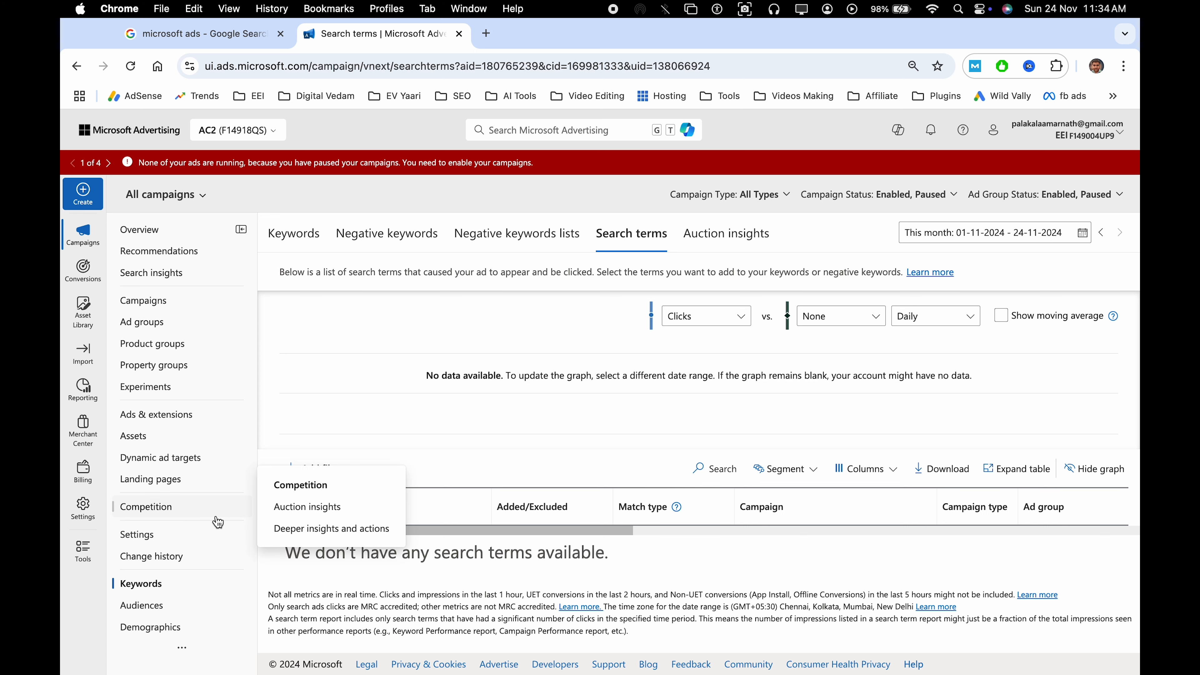
Review Change history edits such as Hotel-c1's campaign, ad group and ad additions
left_click(164, 562)
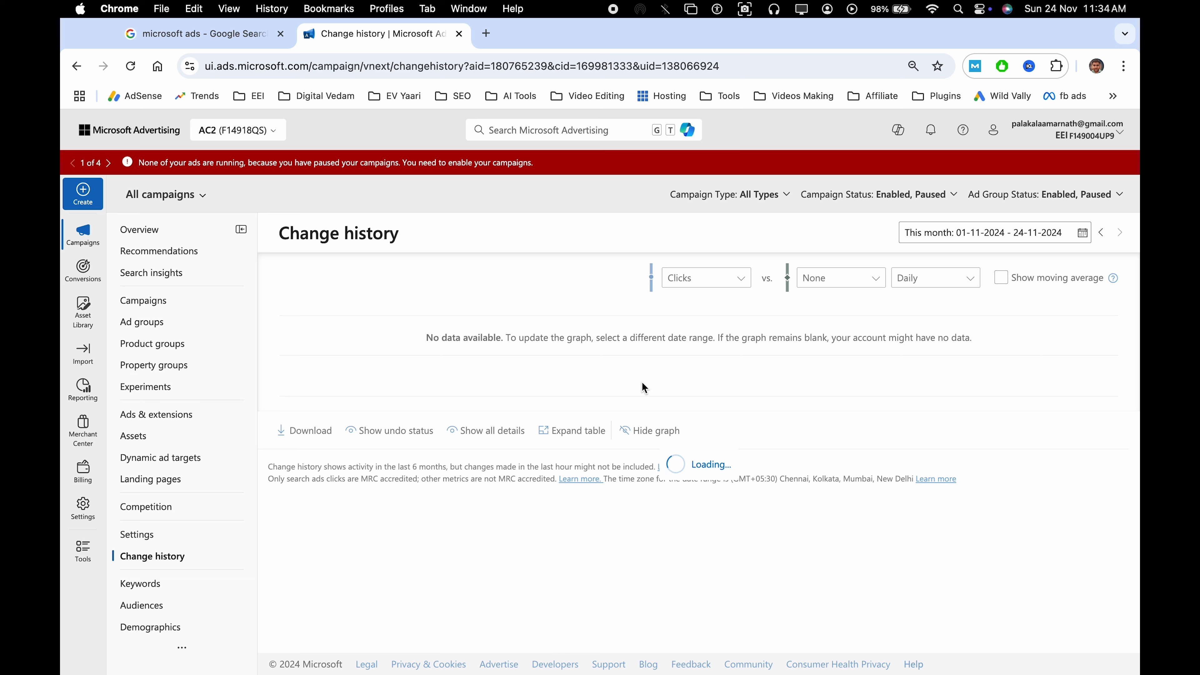
scroll(642, 382, "down", 5)
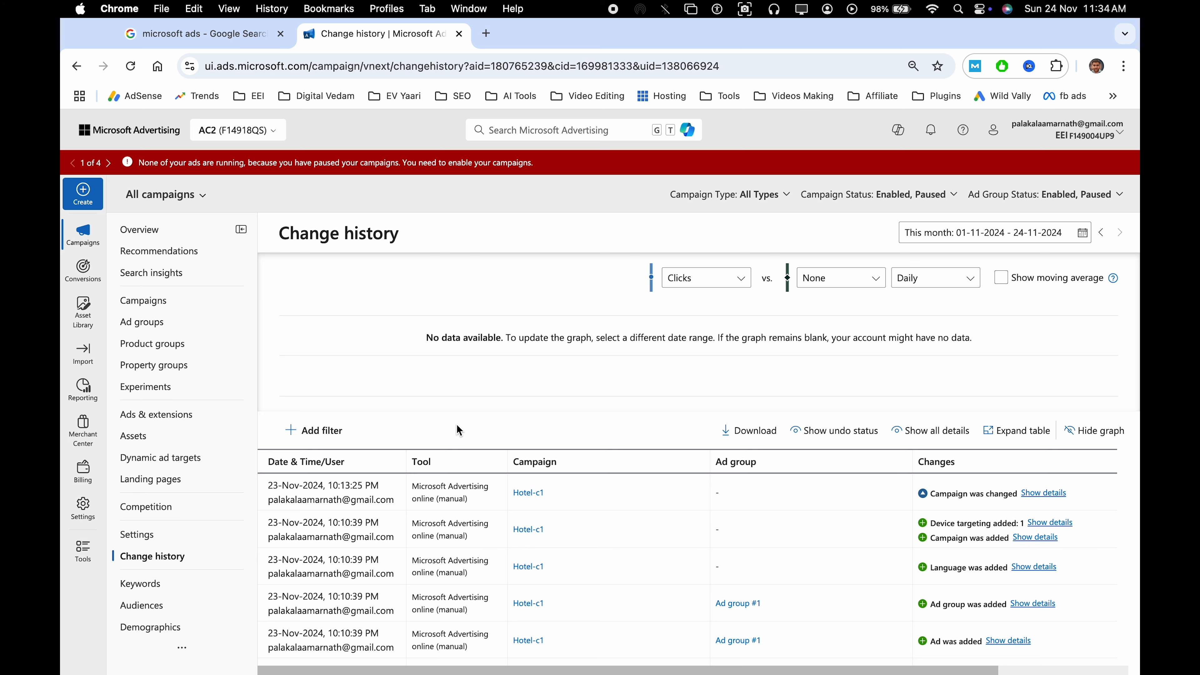
scroll(457, 428, "down", 3)
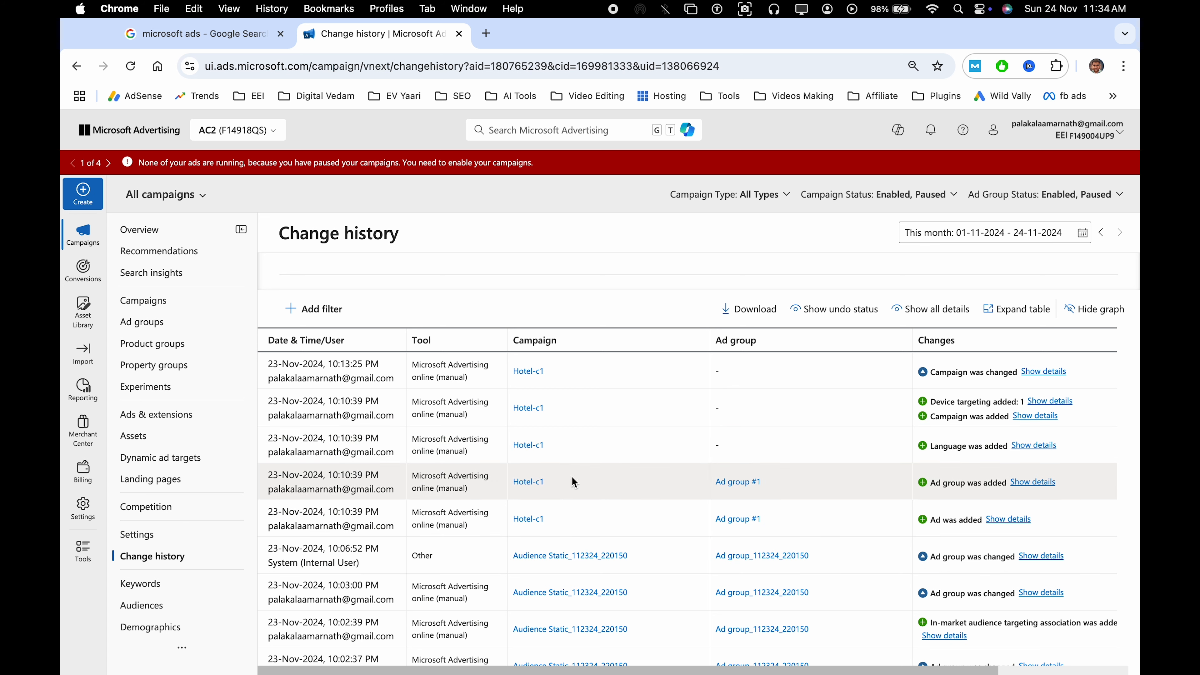
scroll(616, 518, "down", 5)
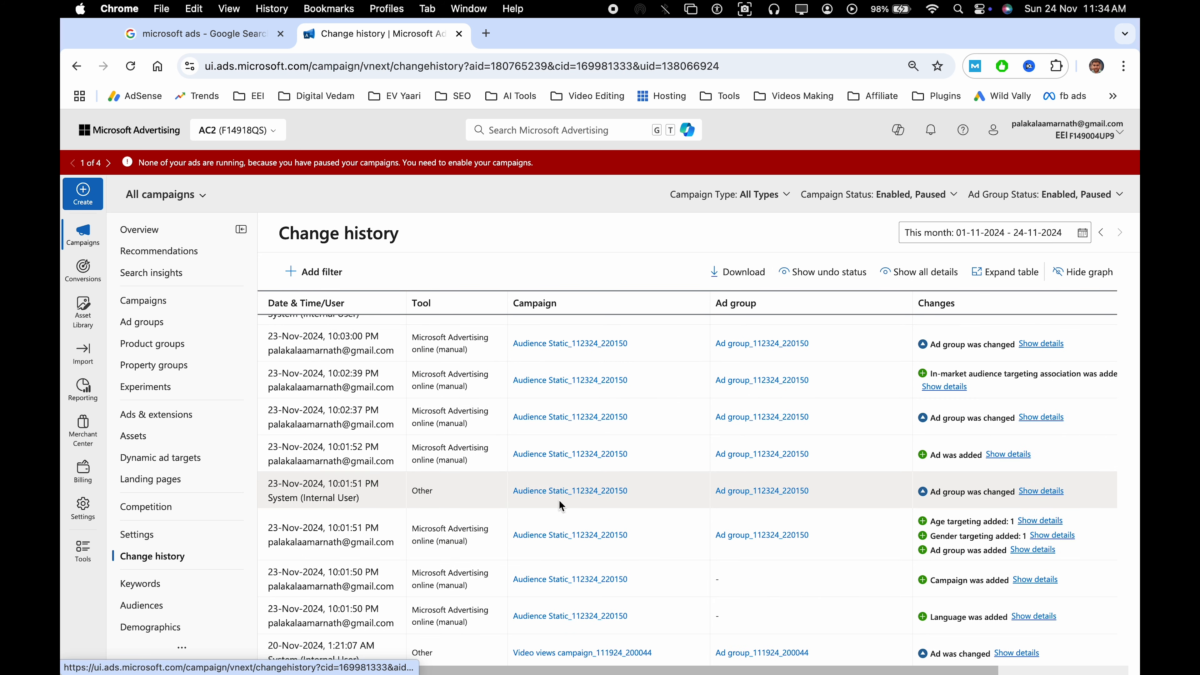
Go to the Audiences overview and inspect the audience type tiles
mouse_move(165, 543)
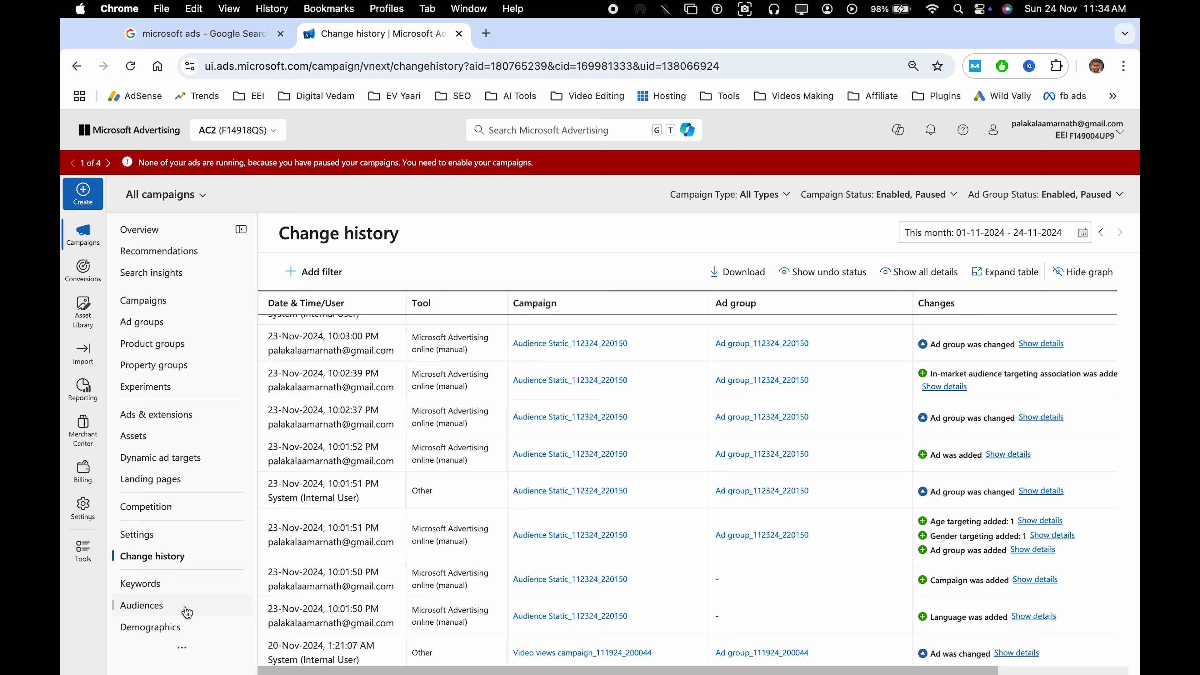
left_click(172, 608)
mouse_move(261, 575)
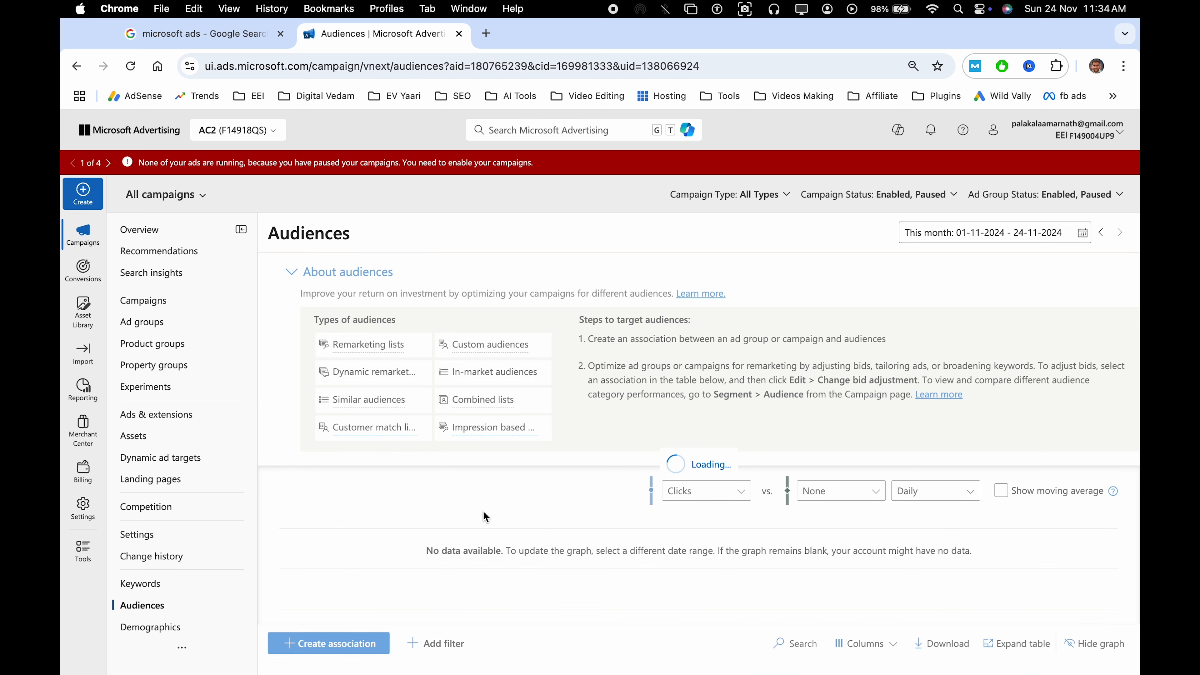
scroll(553, 490, "down", 5)
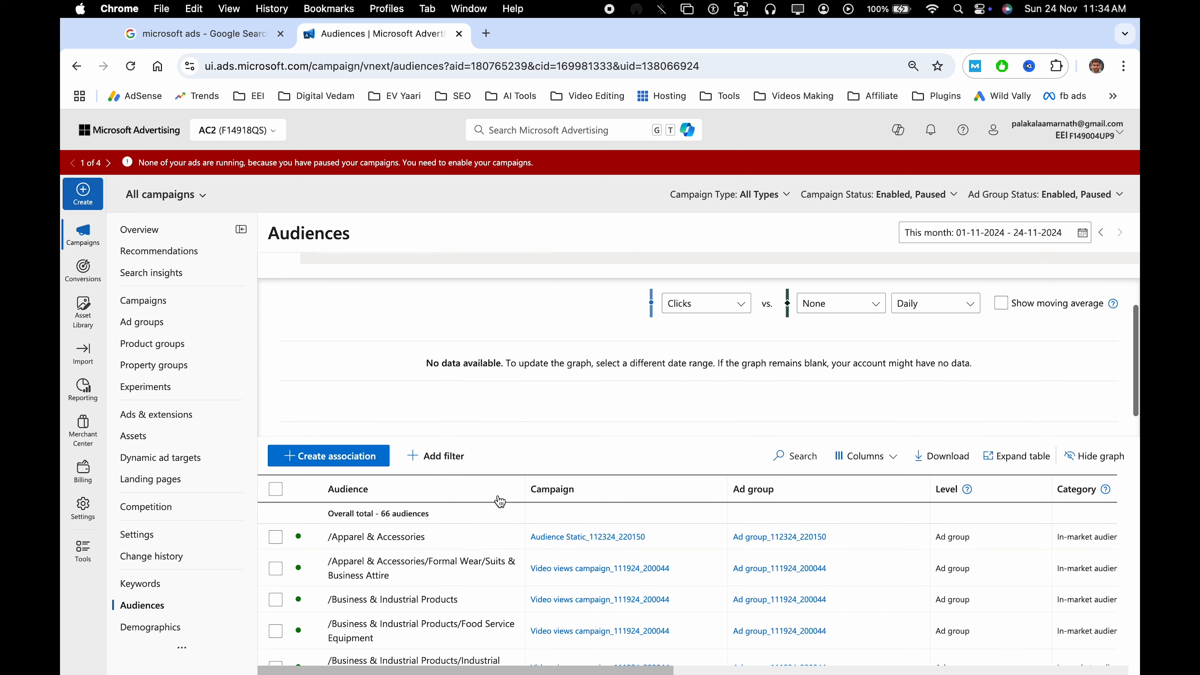
scroll(539, 442, "up", 5)
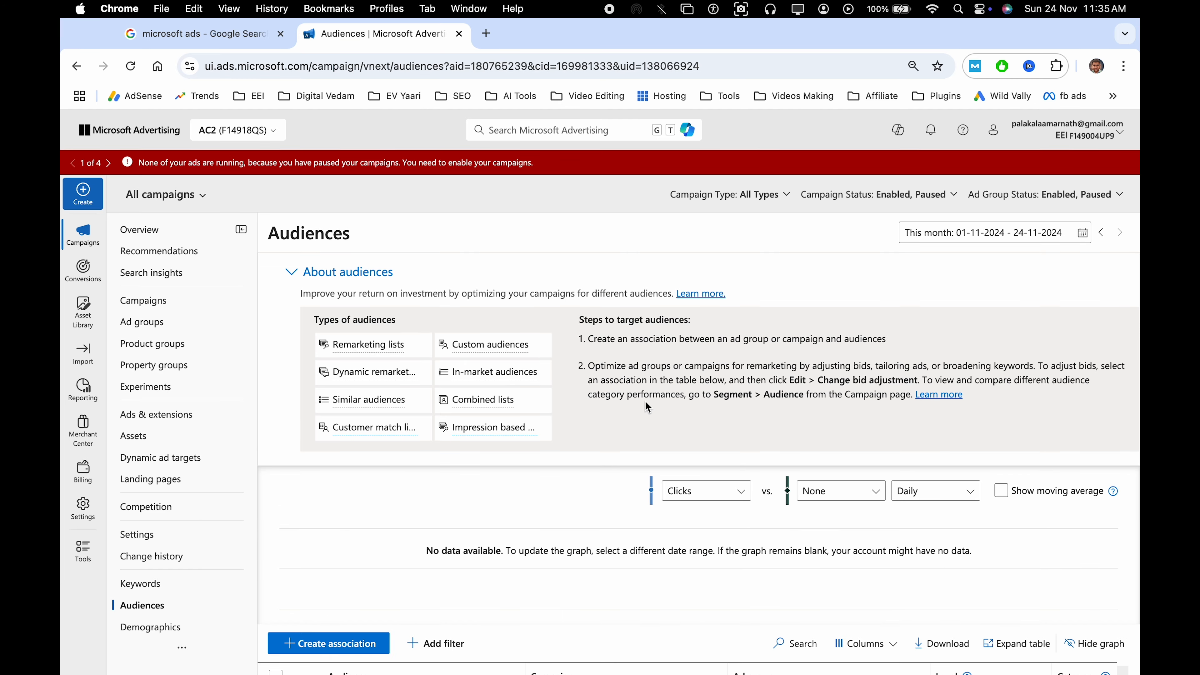
mouse_move(390, 355)
mouse_move(509, 354)
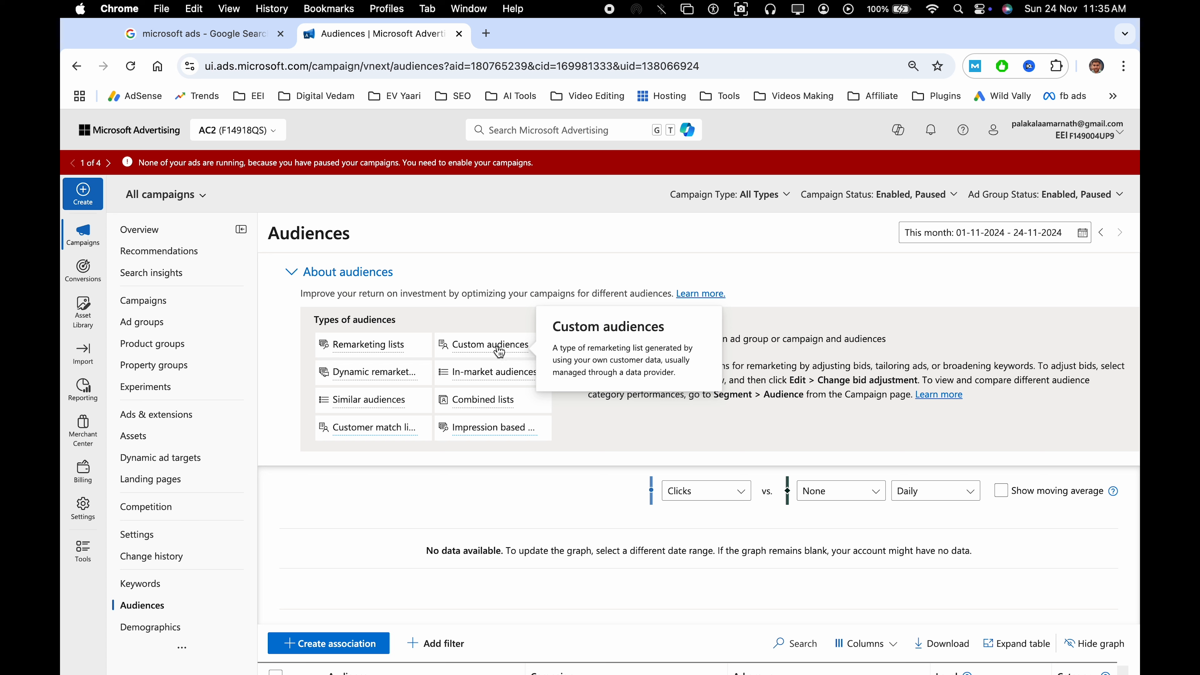
mouse_move(495, 379)
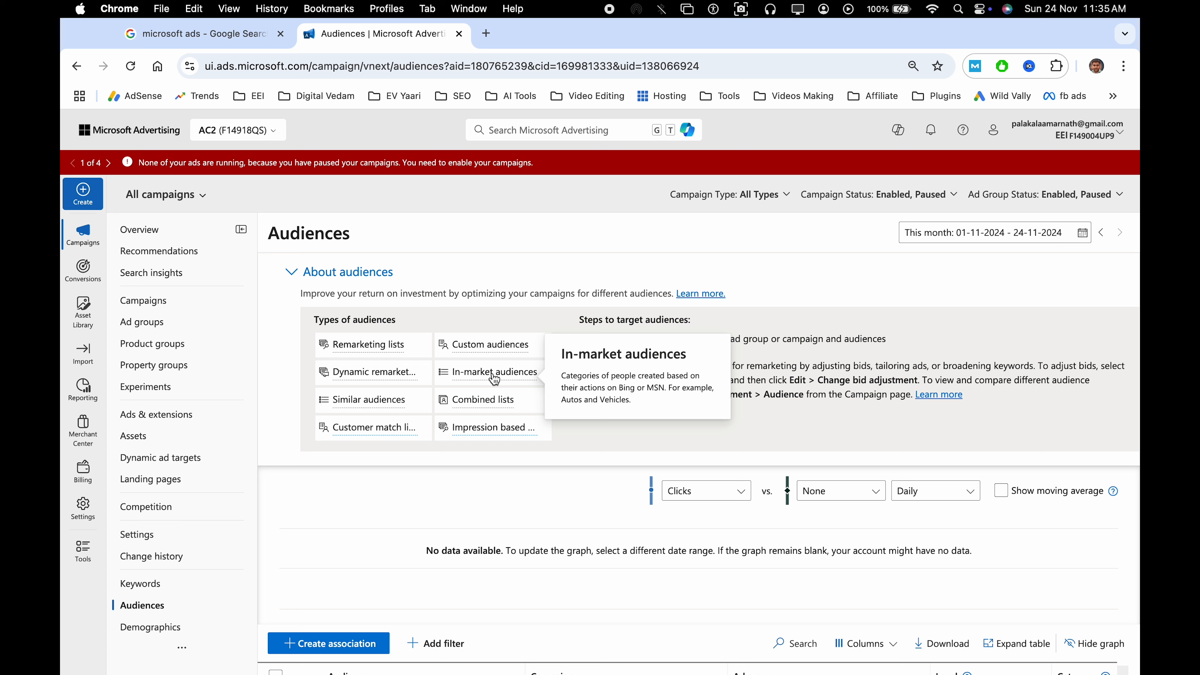
mouse_move(392, 434)
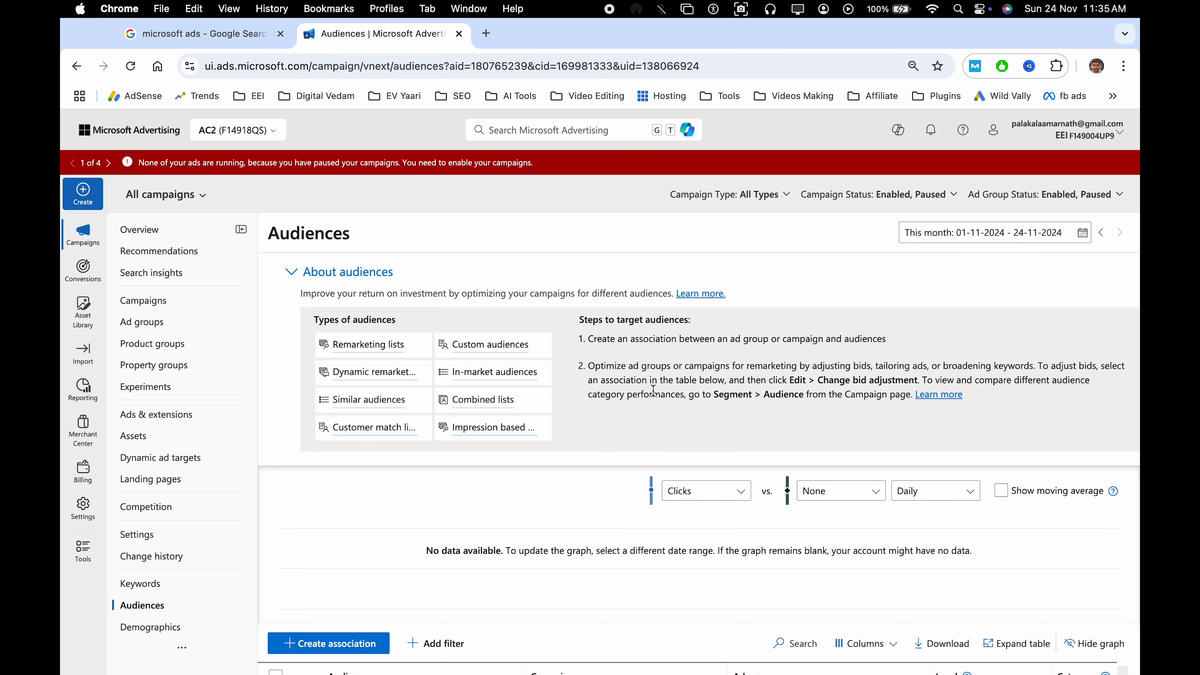
Scan the 66 audience associations and start a new association
scroll(610, 429, "down", 5)
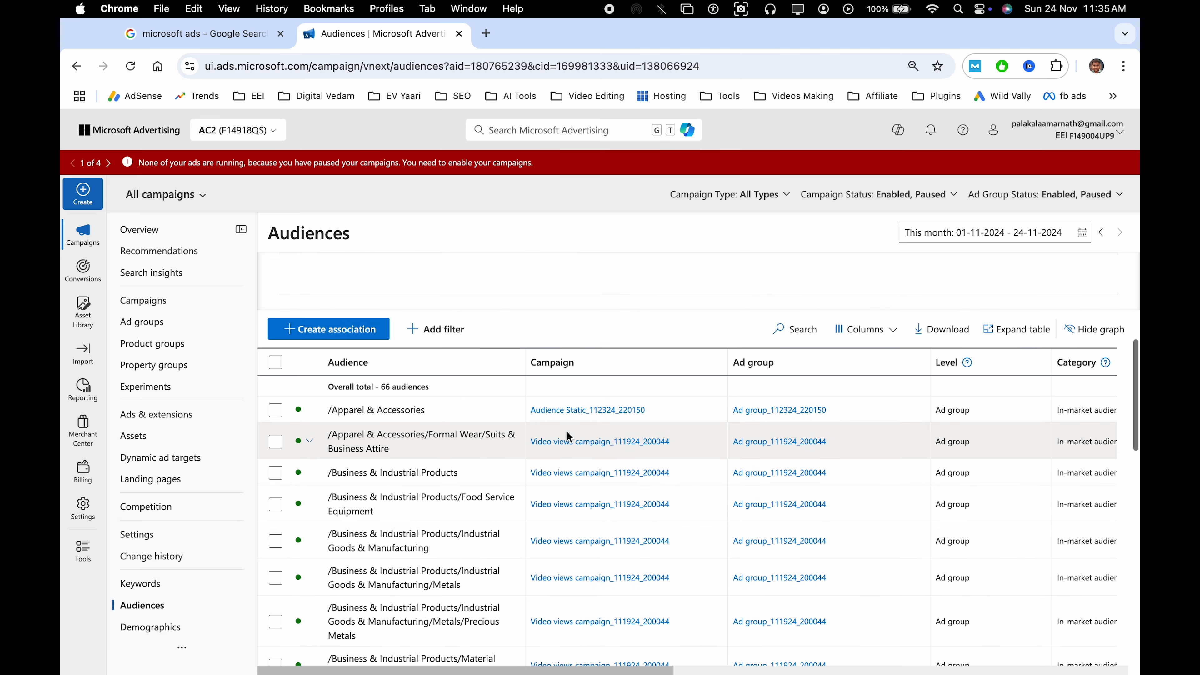
scroll(475, 451, "down", 10)
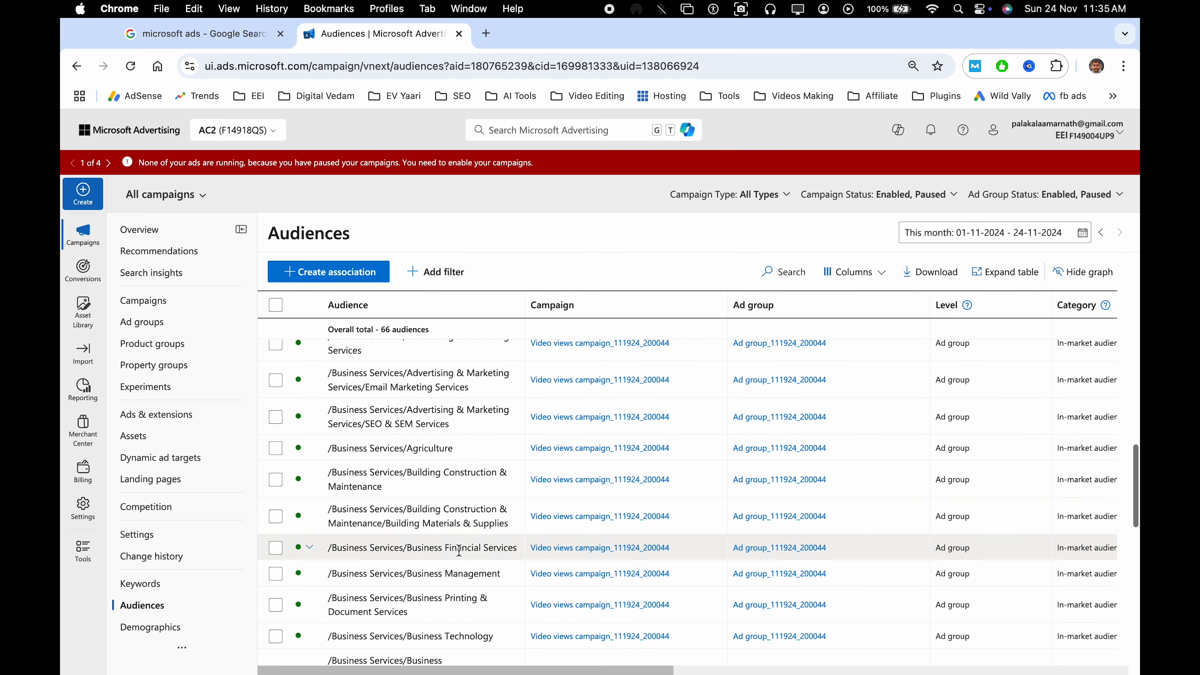
scroll(447, 439, "down", 5)
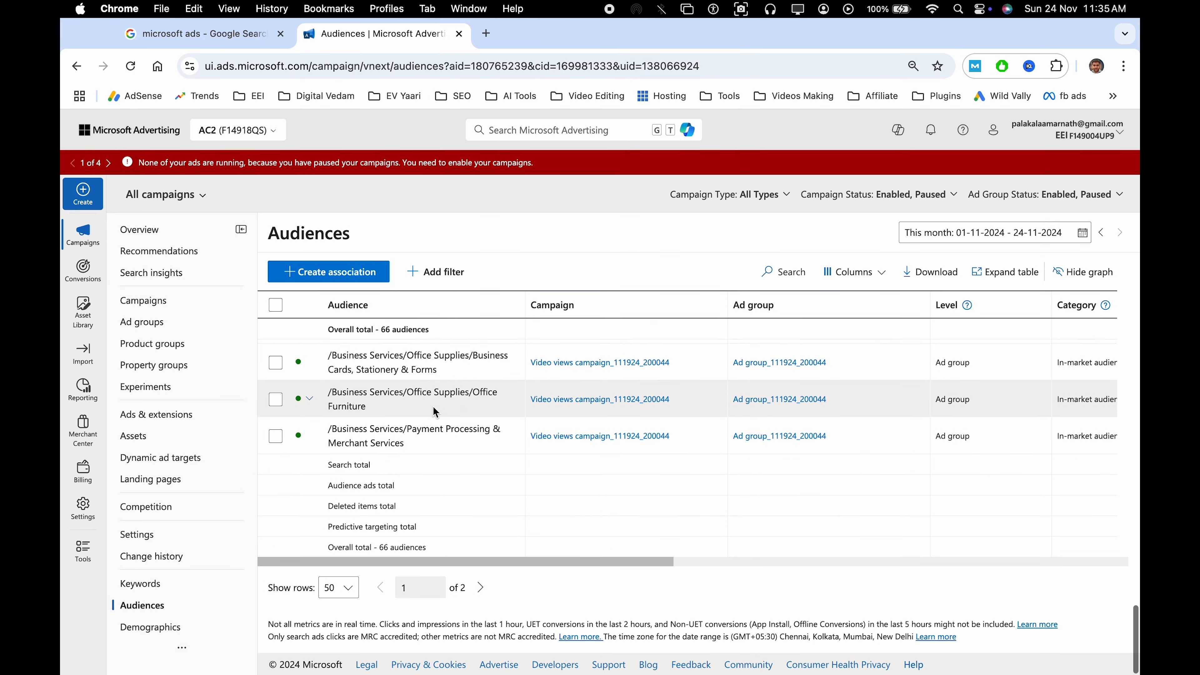
scroll(434, 410, "up", 15)
scroll(363, 547, "down", 4)
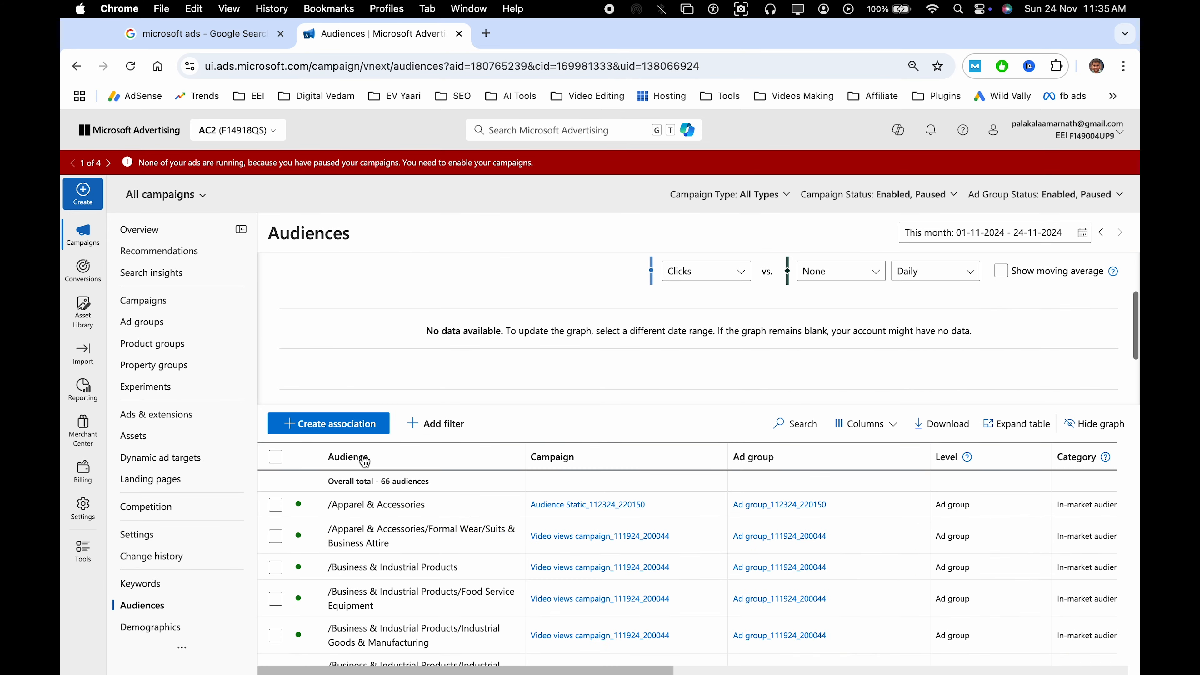
left_click(350, 423)
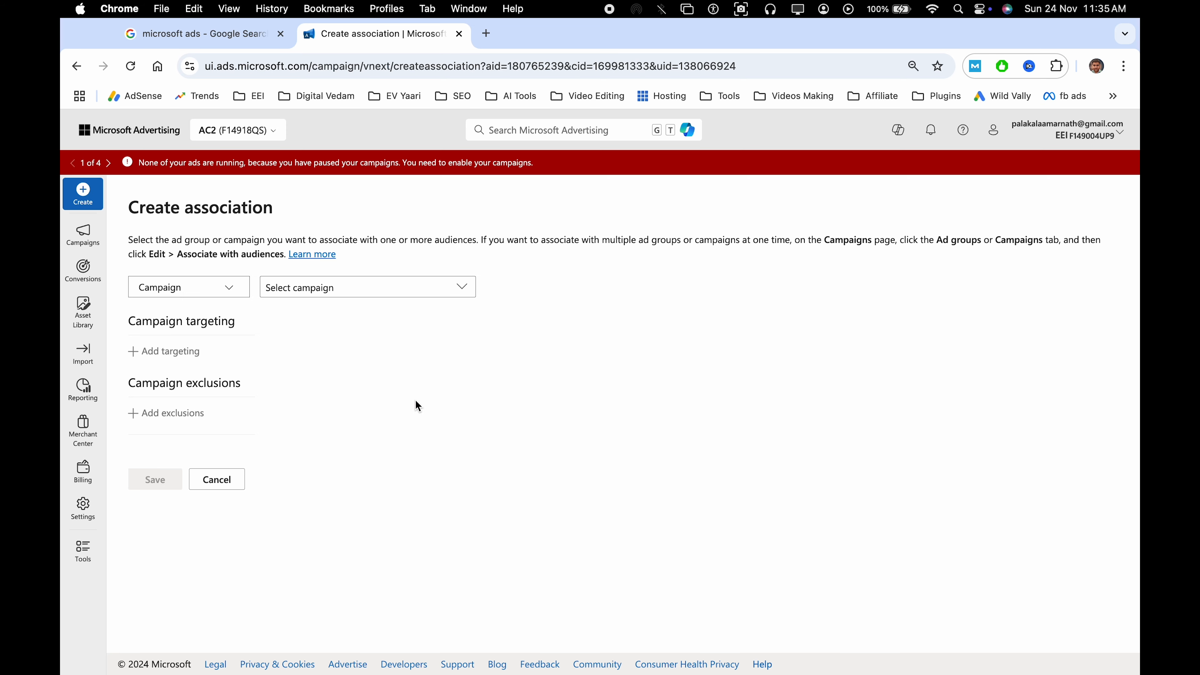
Set the association level to Campaign and choose Camp1
left_click(210, 291)
left_click(213, 308)
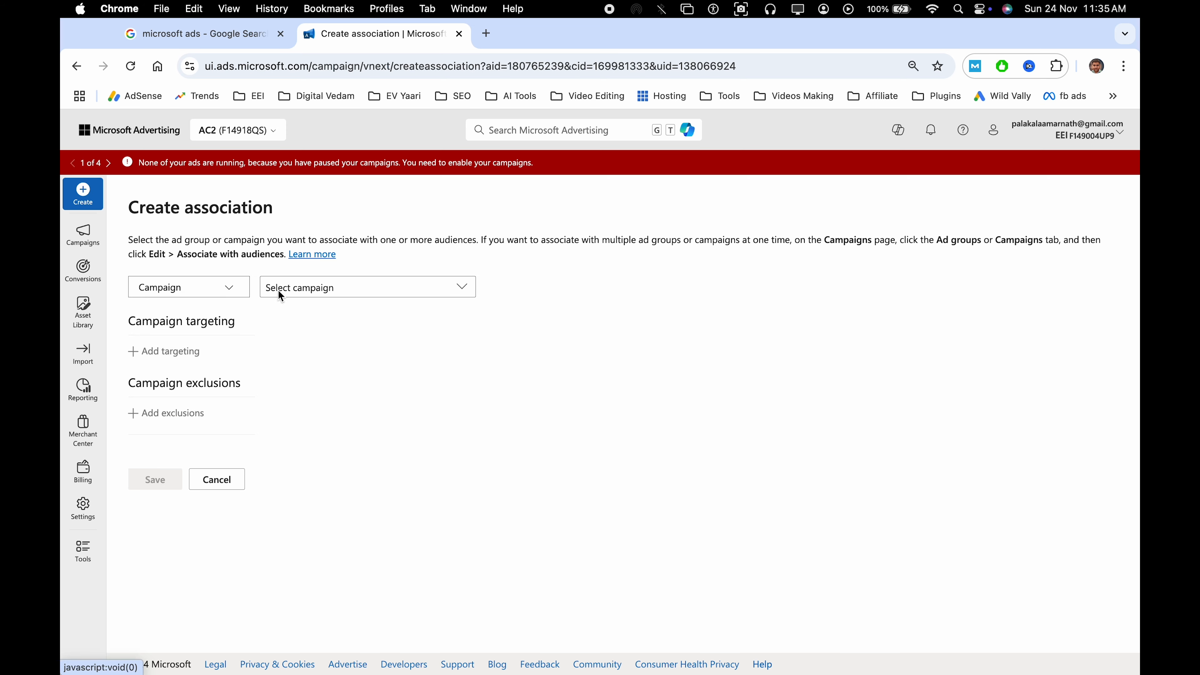
left_click(322, 289)
left_click(338, 370)
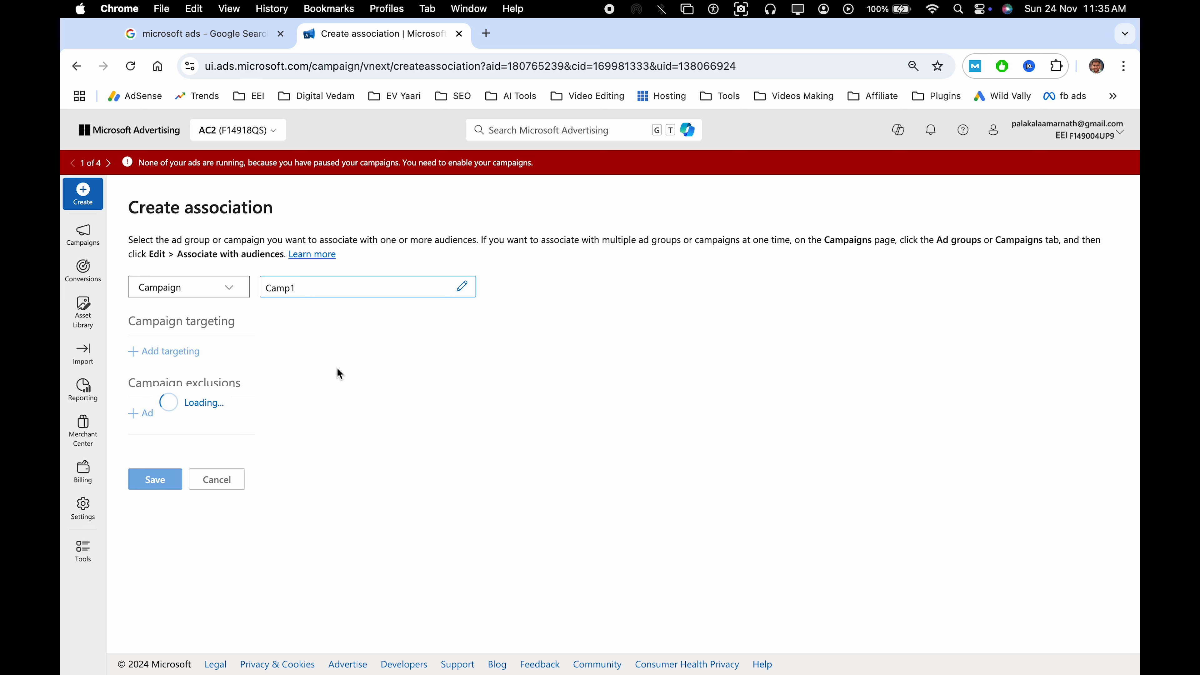
Add the Apparel & Accessories in-market audience as Camp1's targeting
left_click(191, 351)
scroll(284, 379, "down", 5)
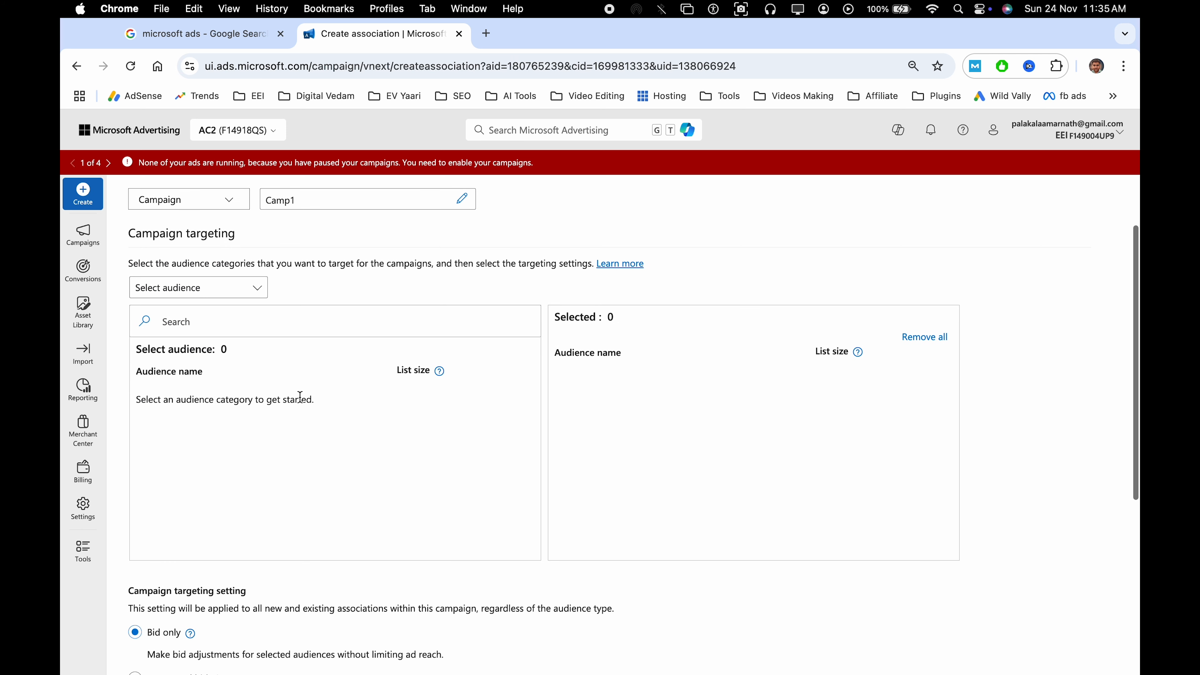
scroll(288, 398, "up", 3)
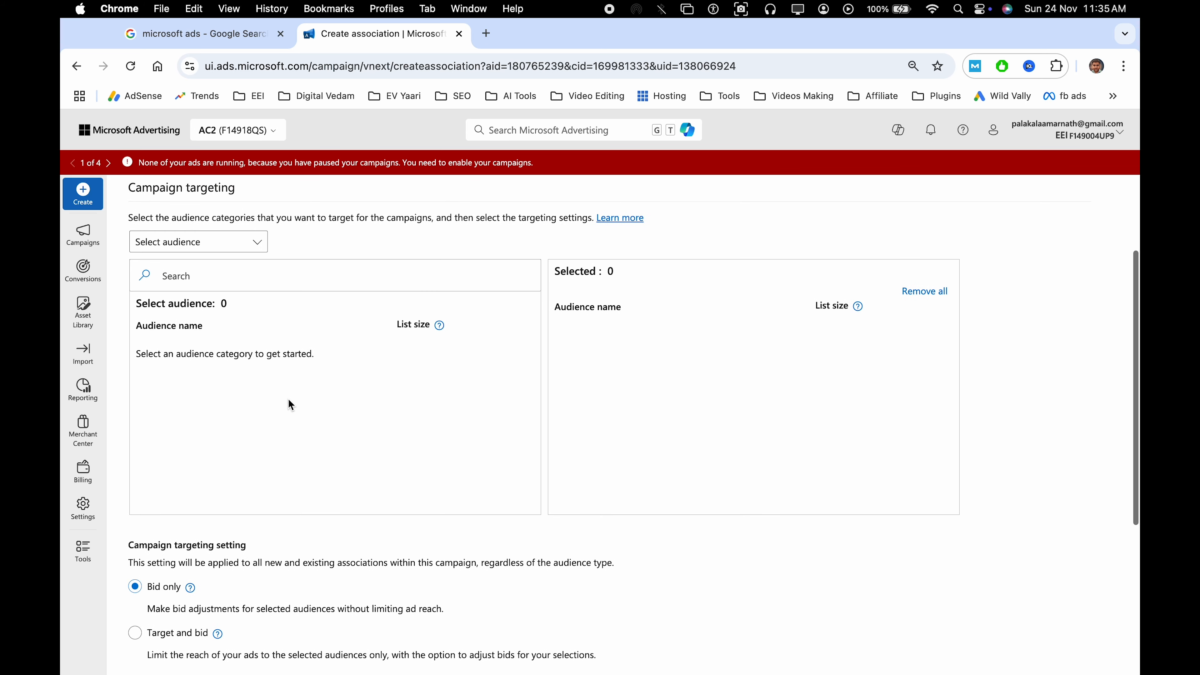
left_click(210, 242)
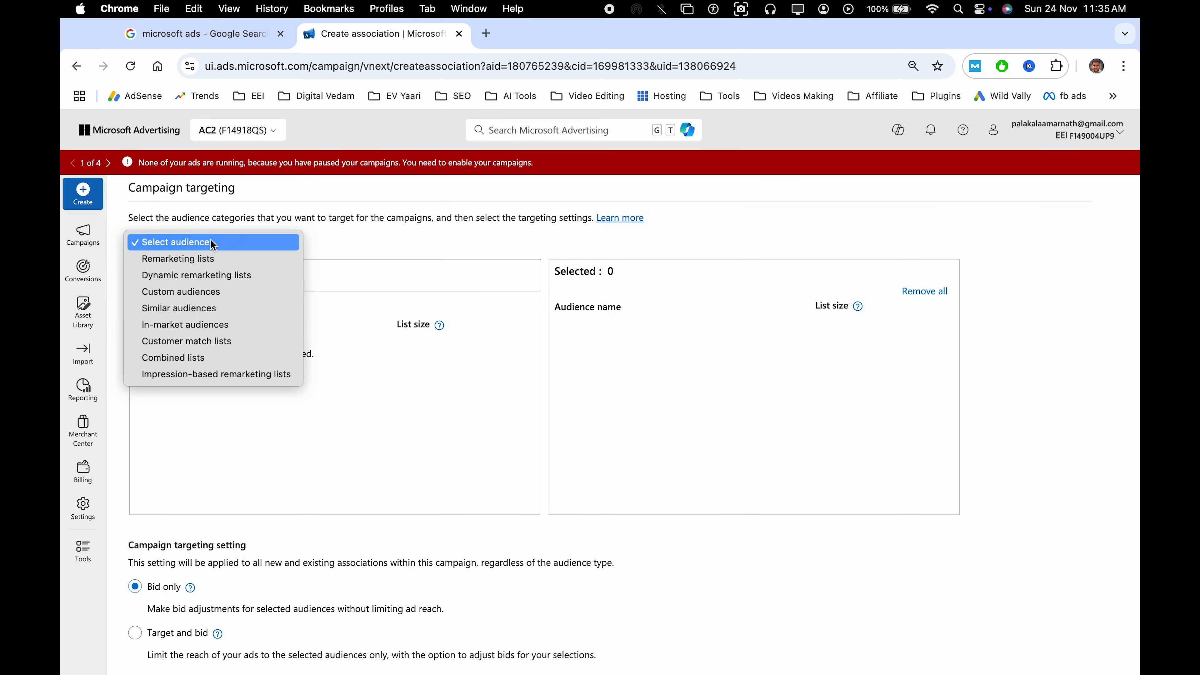
left_click(226, 325)
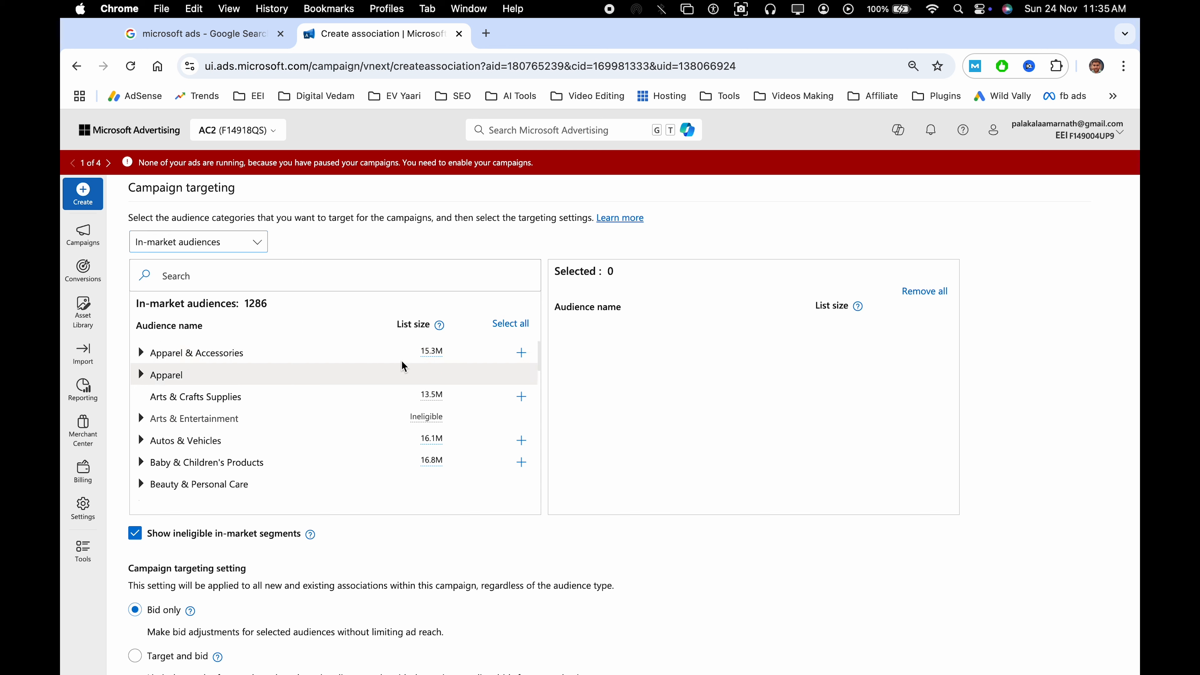
left_click(431, 350)
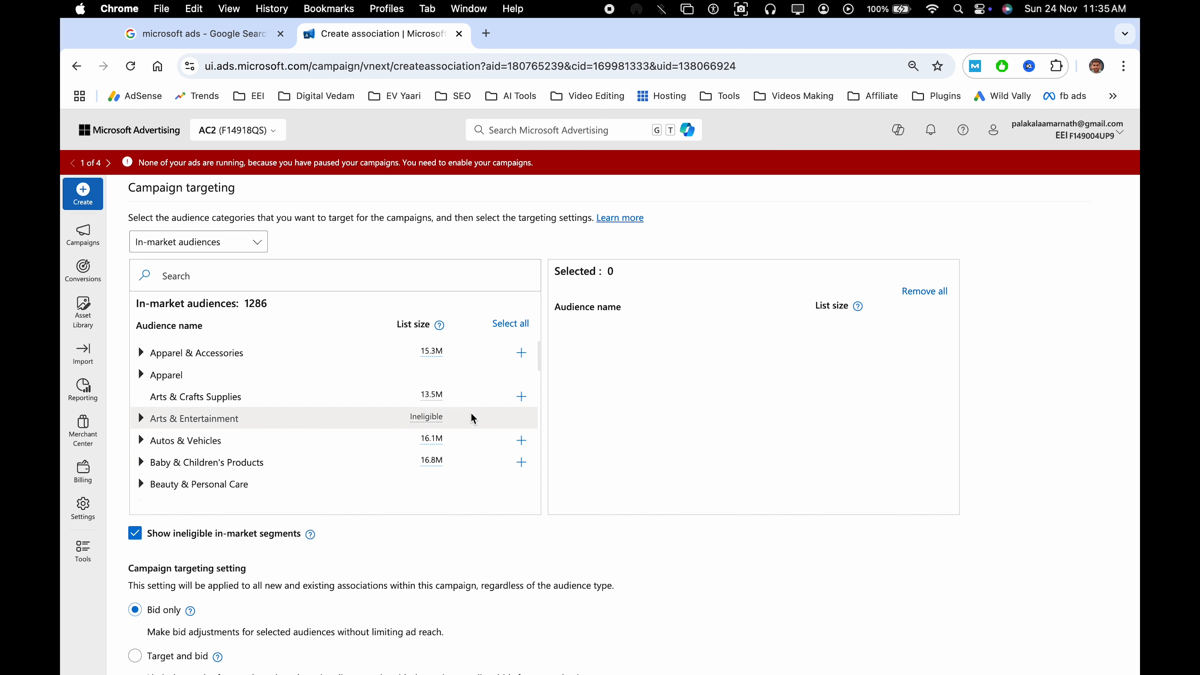
left_click(521, 352)
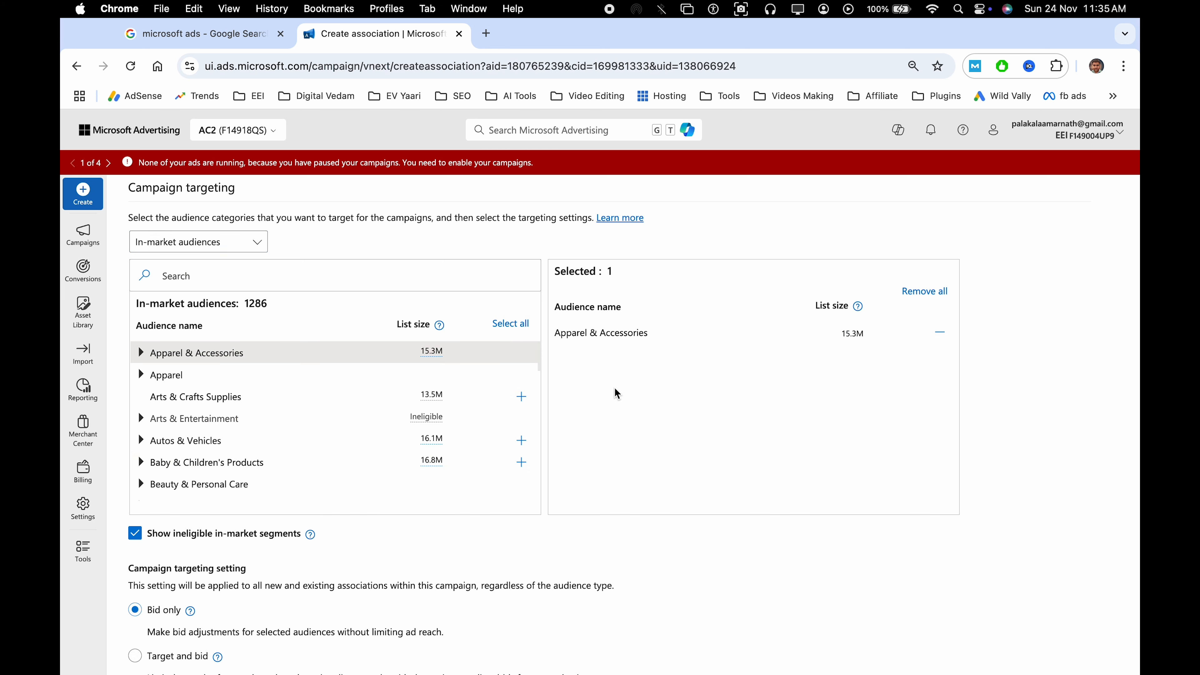
Browse the remarketing lists and custom audiences categories; no custom audiences exist
scroll(614, 391, "up", 3)
left_click(223, 335)
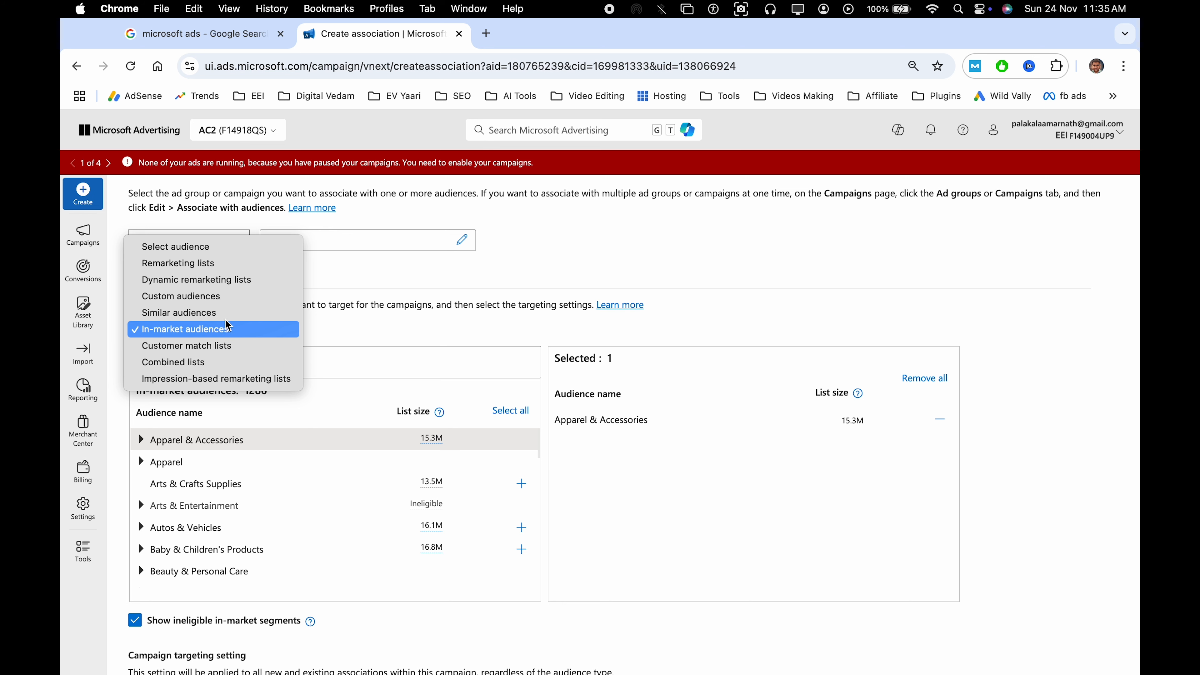
left_click(220, 264)
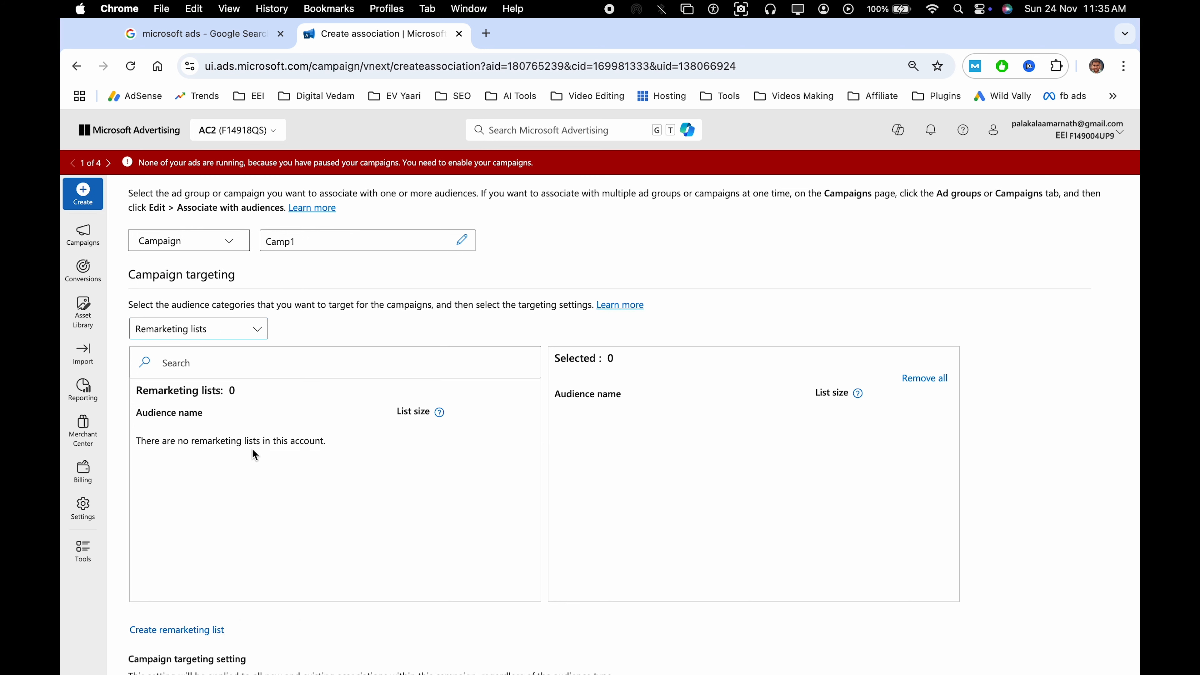
left_click(232, 337)
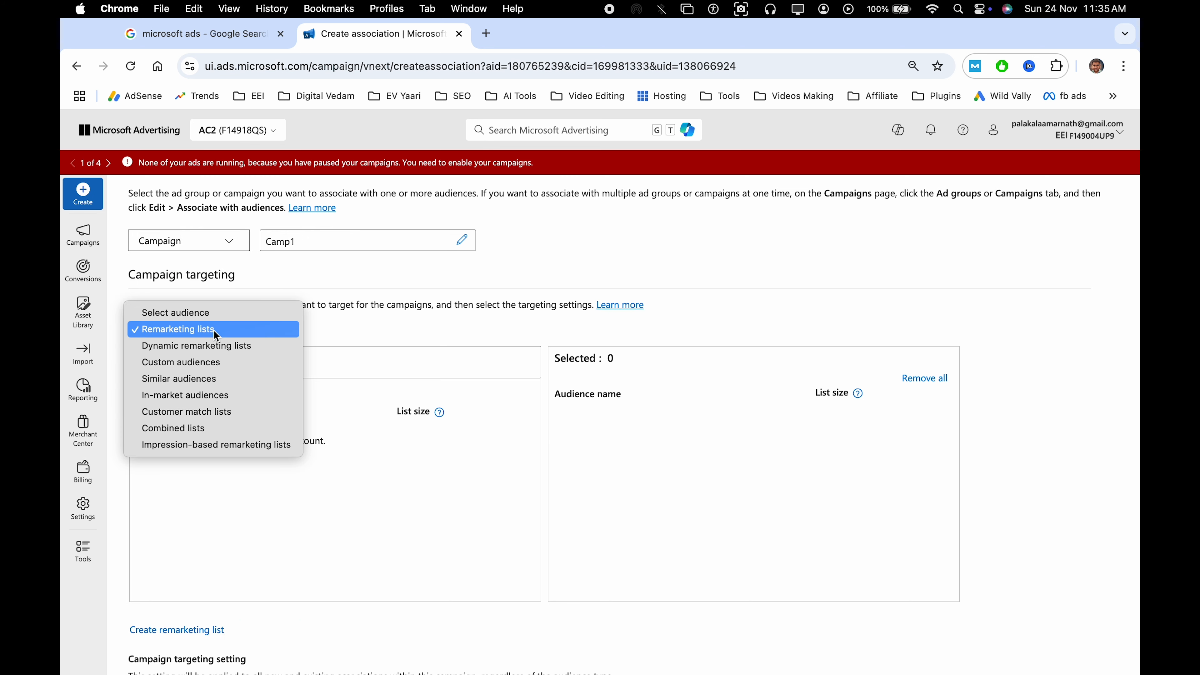
left_click(235, 366)
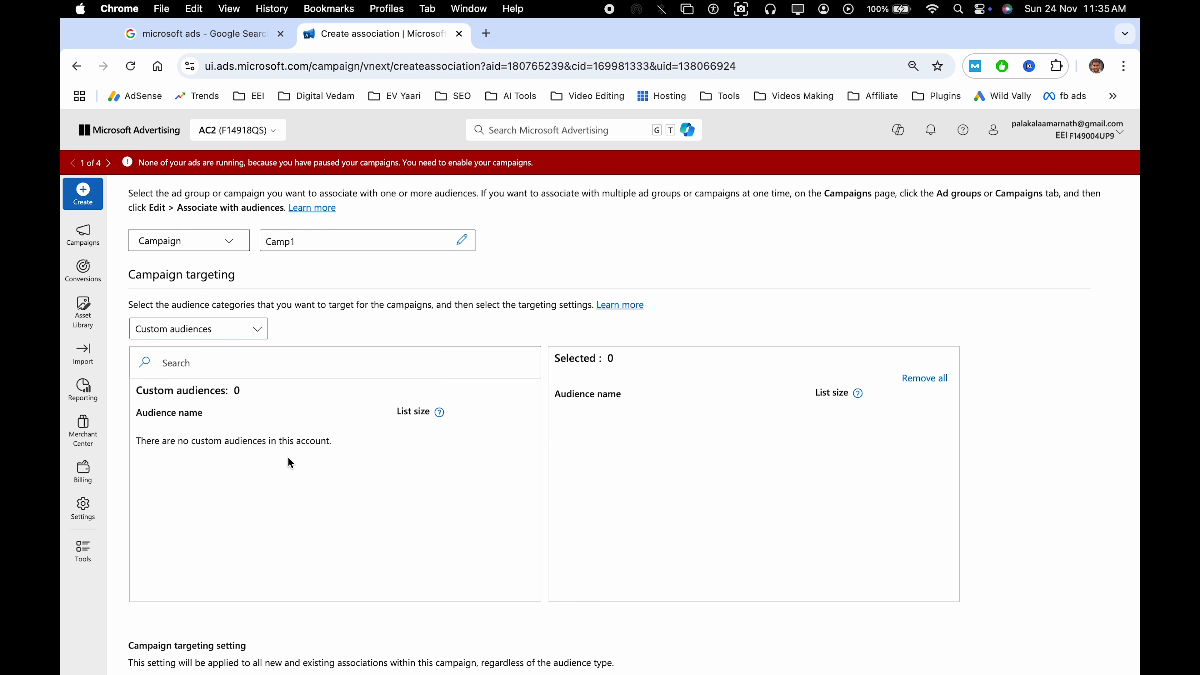
triple_click(260, 441)
left_click(377, 448)
Check similar audiences, return to in-market audiences, and save Camp1's association
left_click(209, 329)
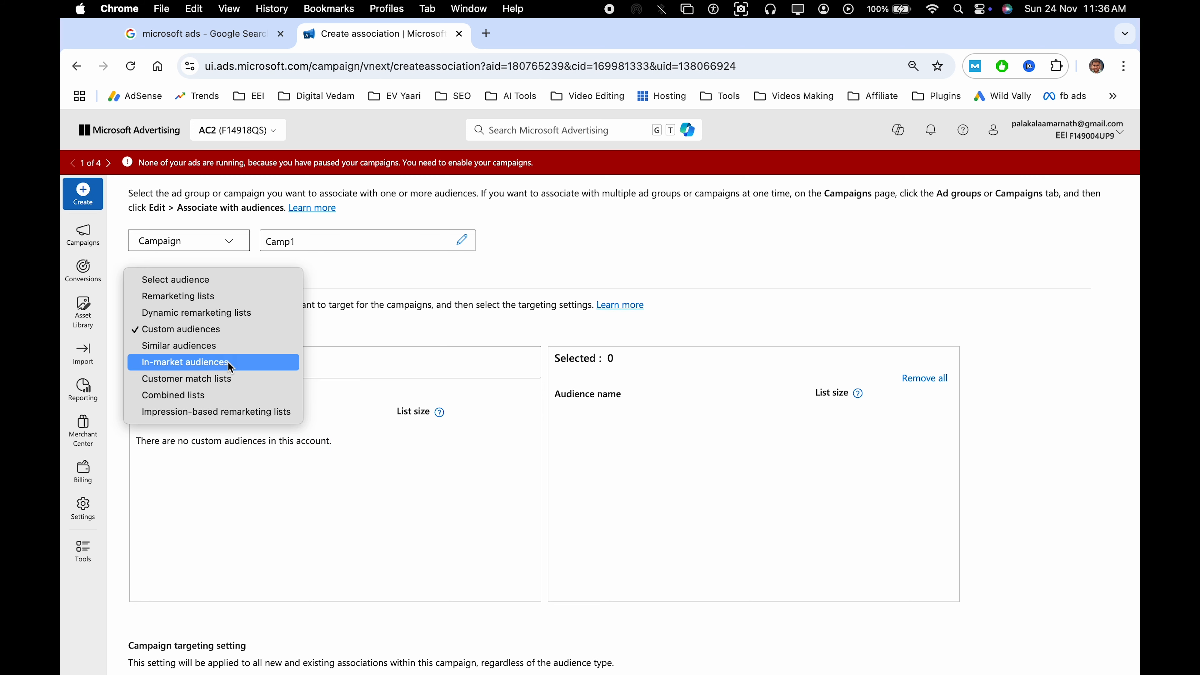
left_click(236, 348)
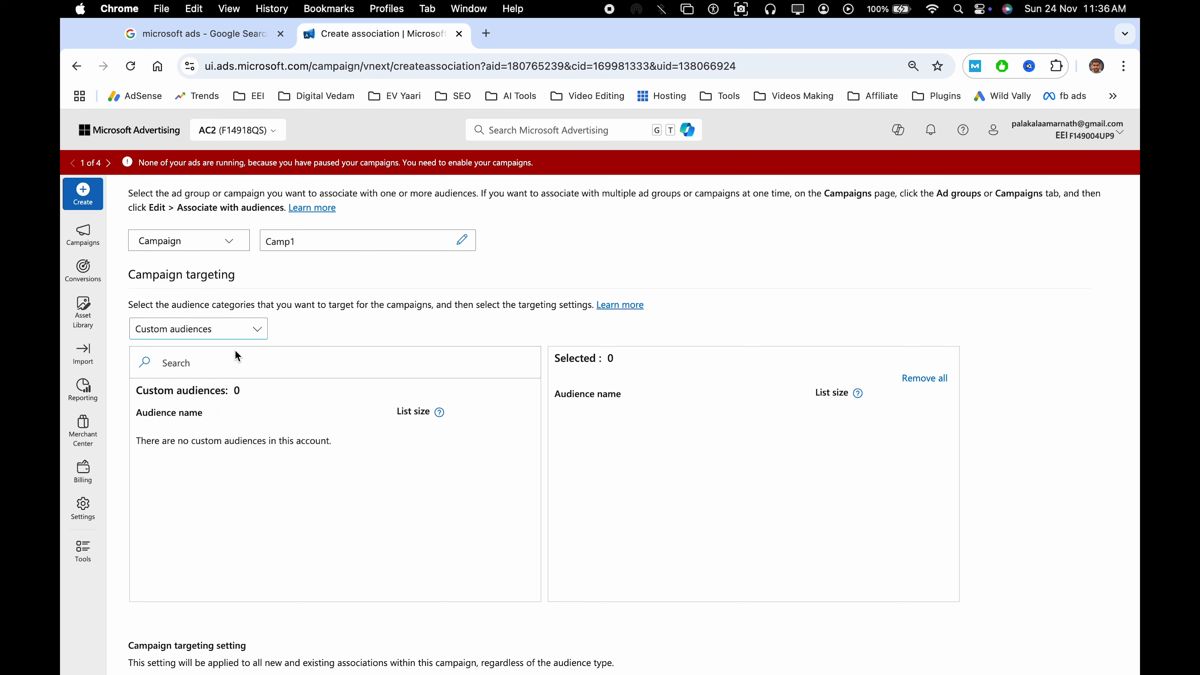
scroll(339, 487, "down", 5)
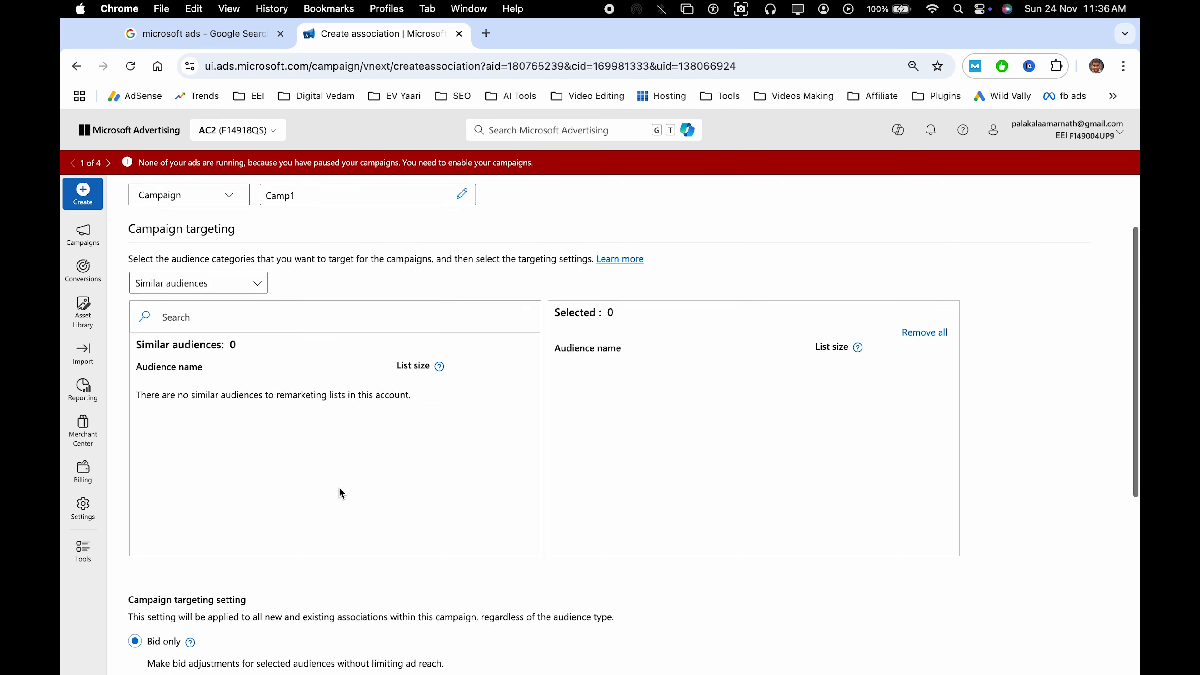
scroll(341, 495, "down", 5)
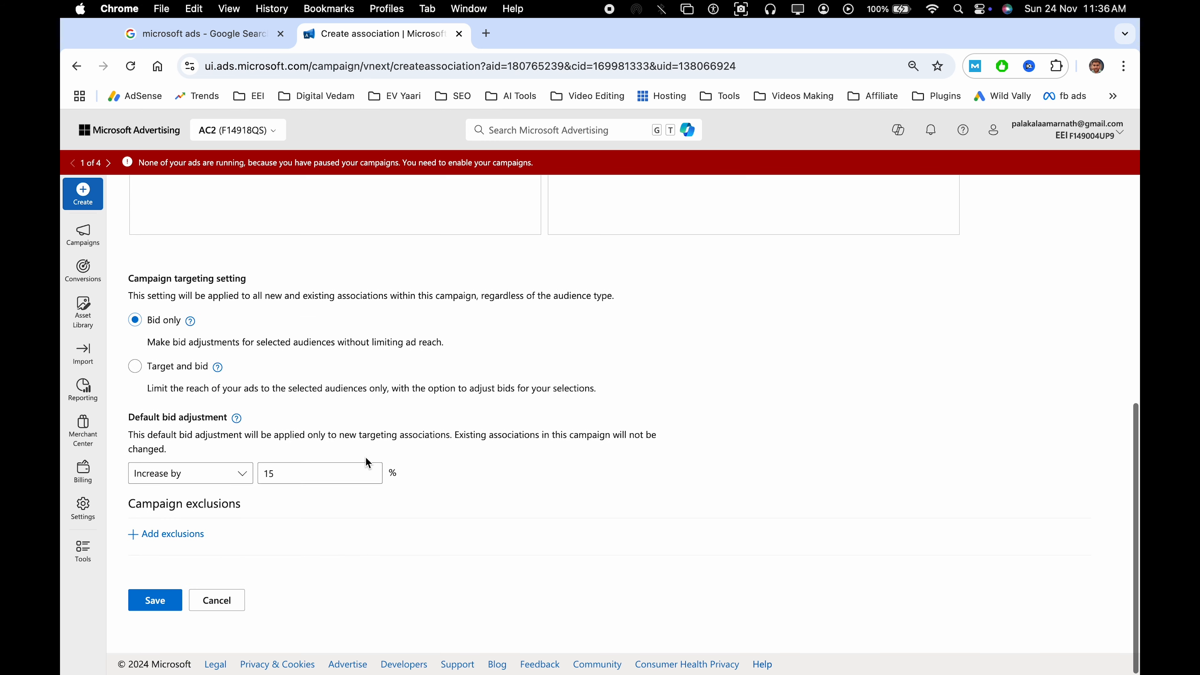
scroll(366, 456, "up", 4)
scroll(363, 435, "up", 7)
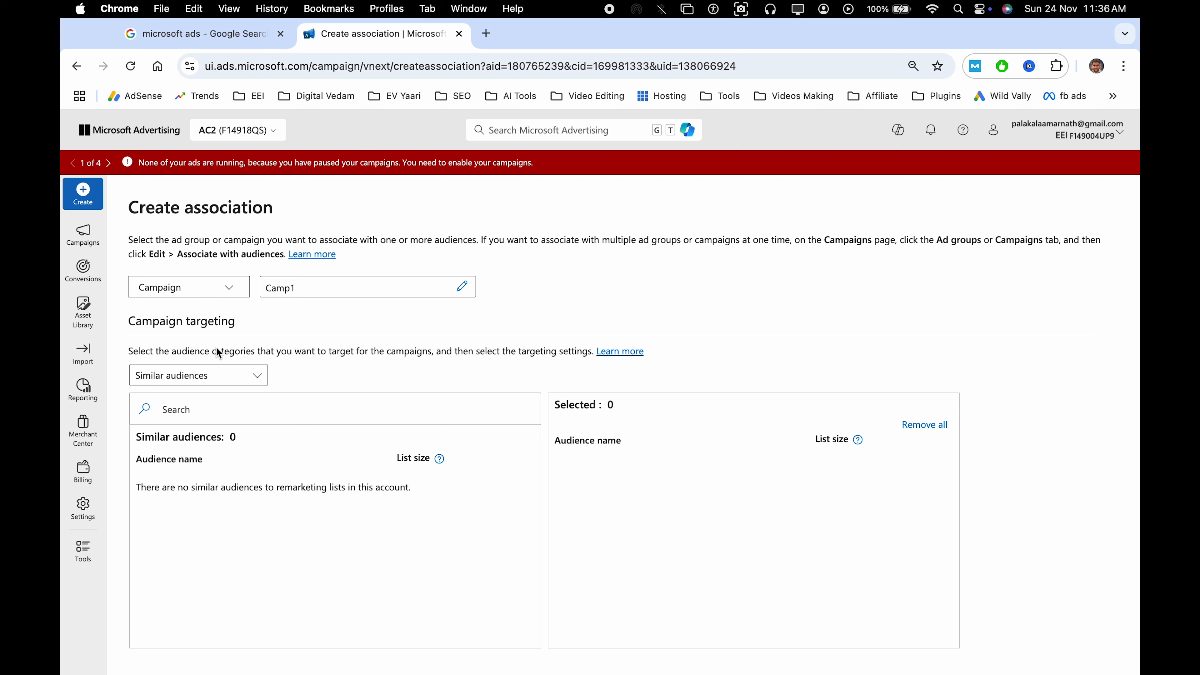
left_click(225, 376)
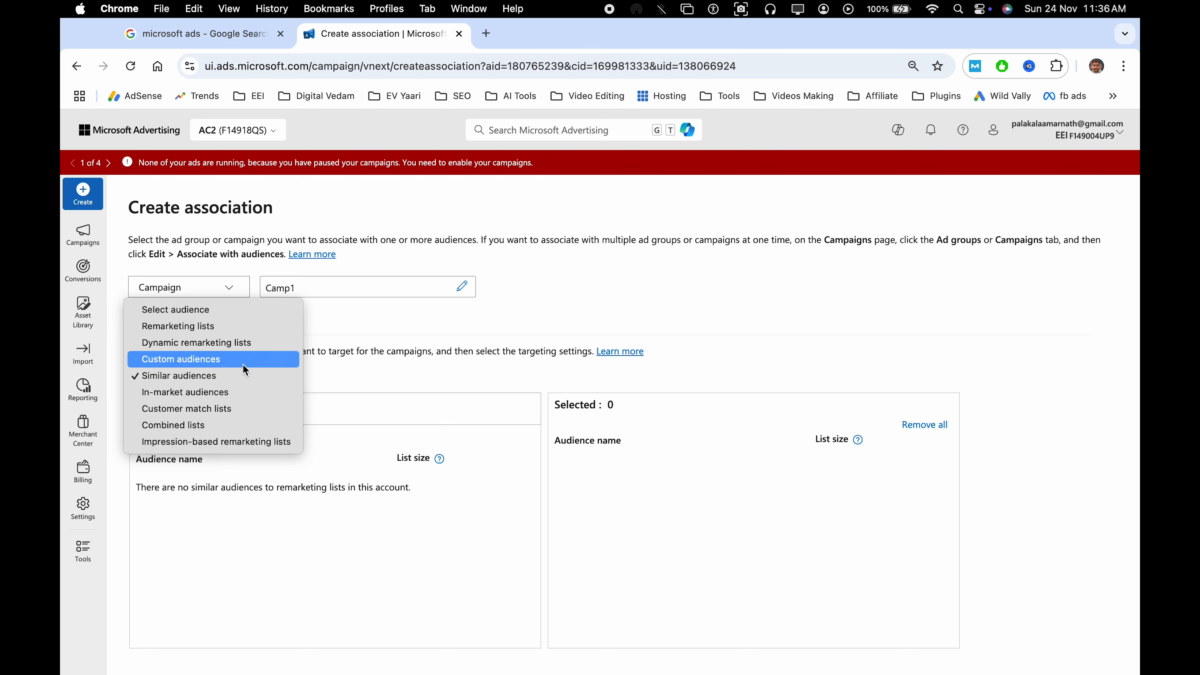
left_click(236, 398)
scroll(427, 388, "down", 5)
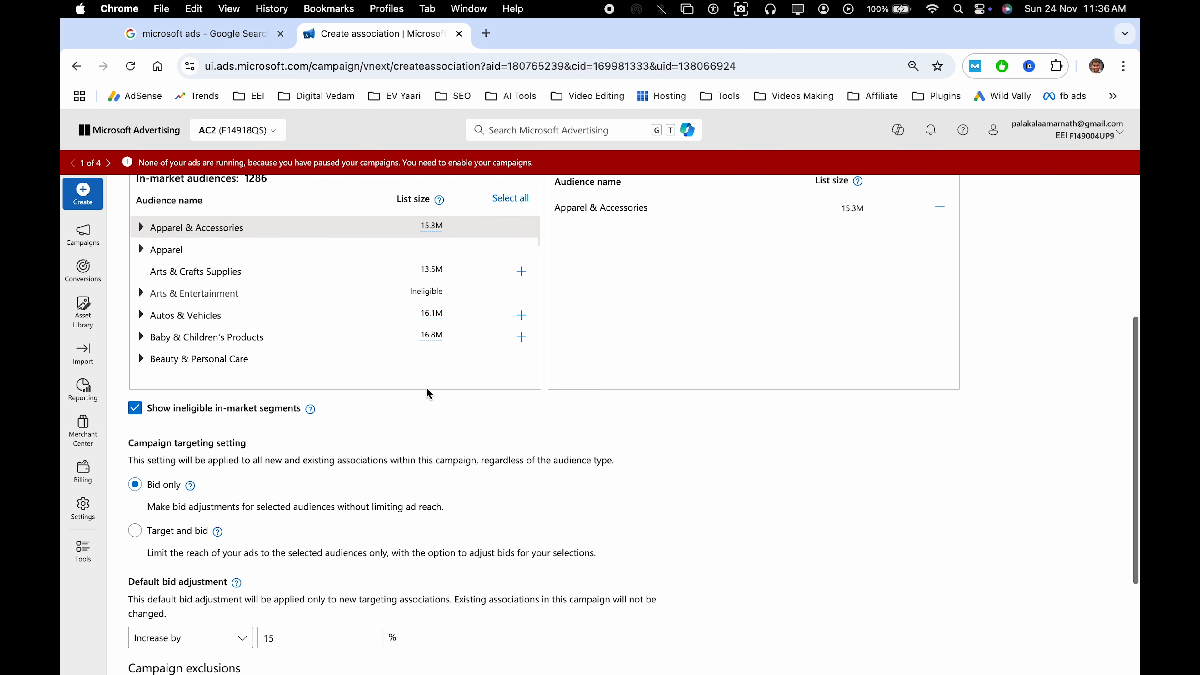
scroll(359, 536, "down", 3)
left_click(172, 606)
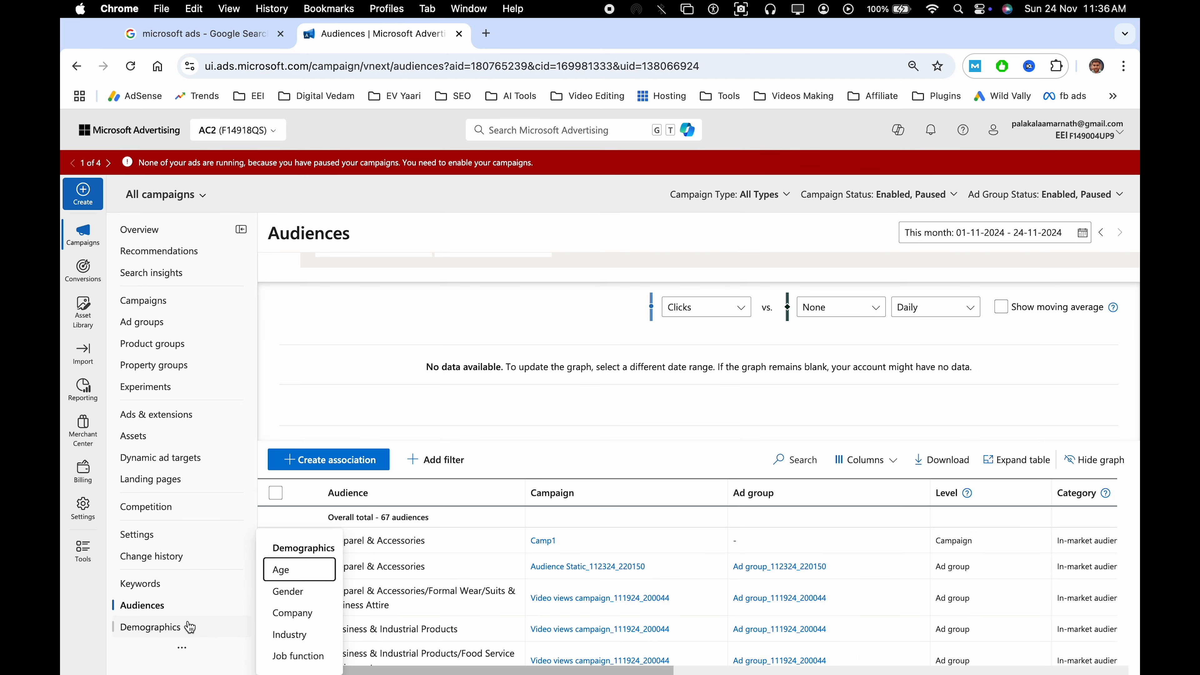
Show the Age demographics for all campaigns with the performance graph hidden
left_click(161, 628)
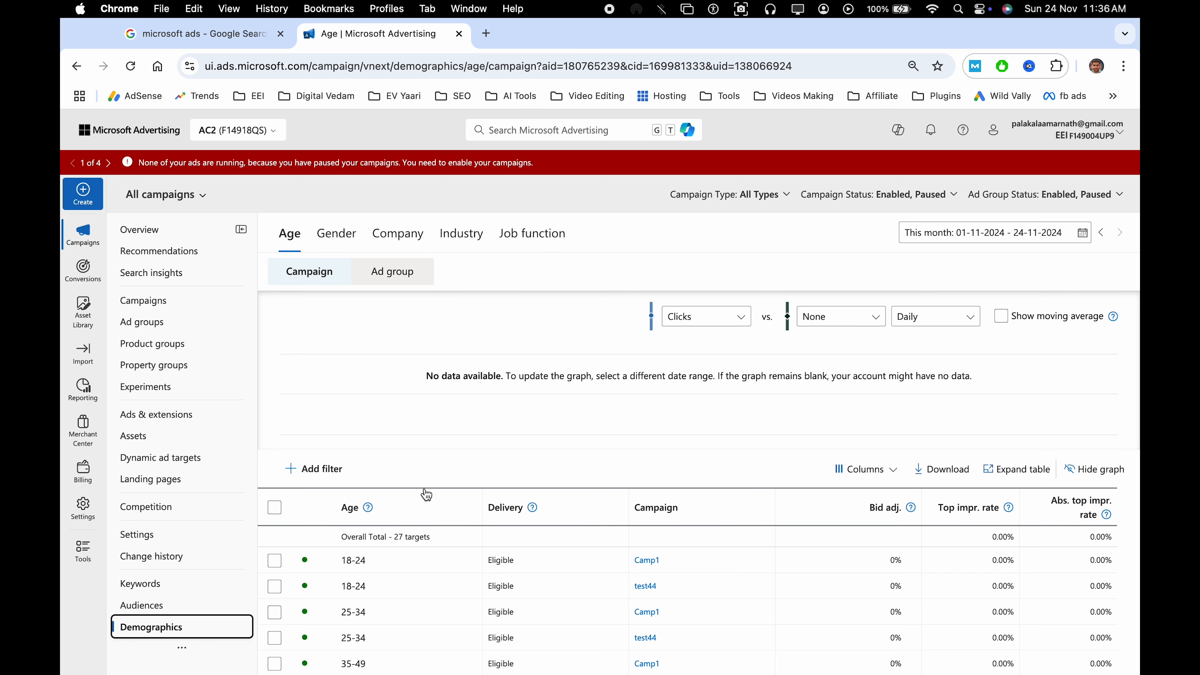
left_click(1094, 469)
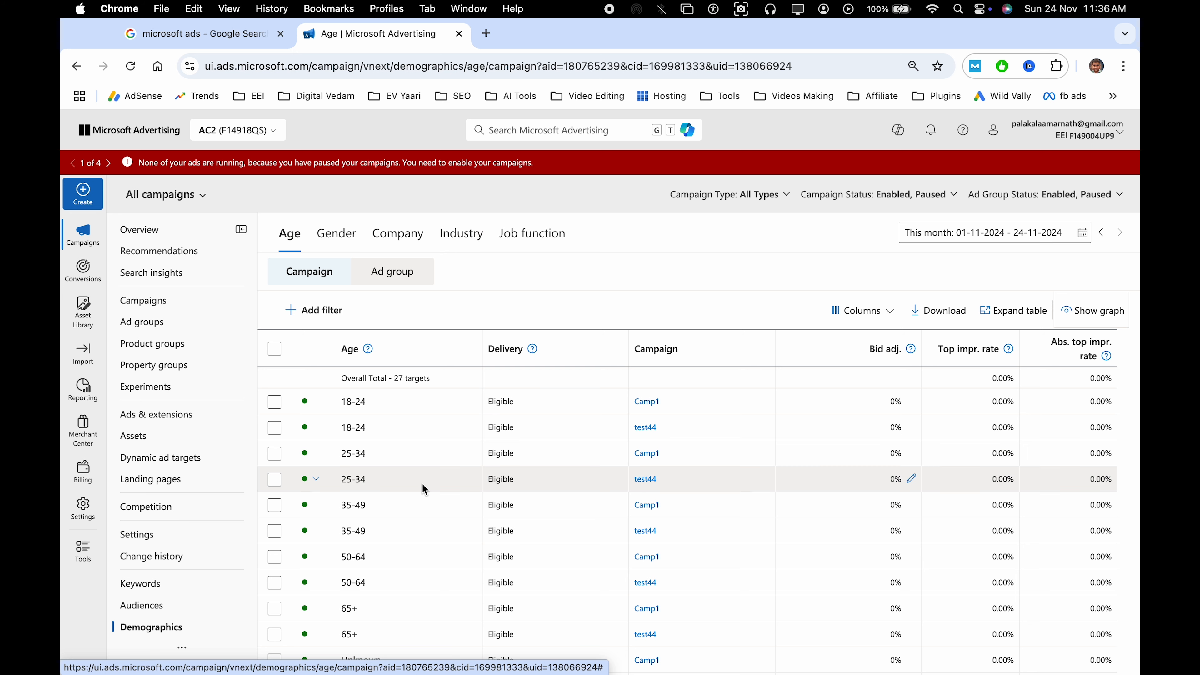
scroll(422, 484, "down", 5)
scroll(427, 501, "up", 5)
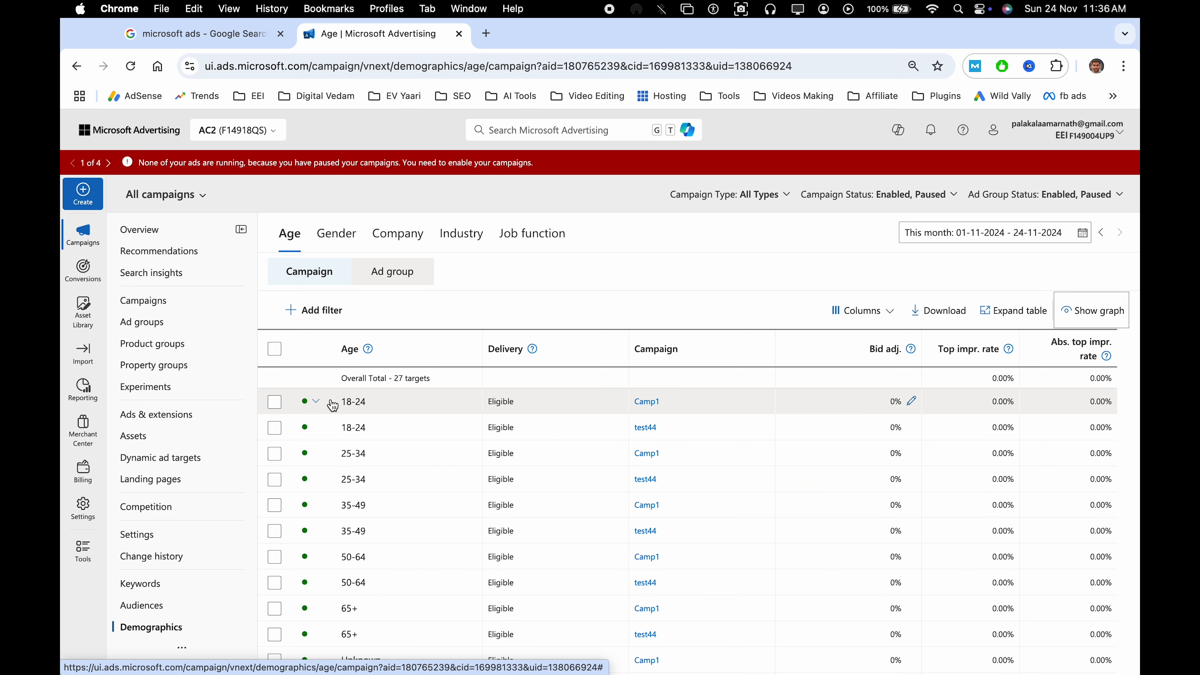
Try changing the 18-24 Camp1 bid adjustment, then cancel, leaving it at 0%
left_click(276, 350)
left_click(276, 351)
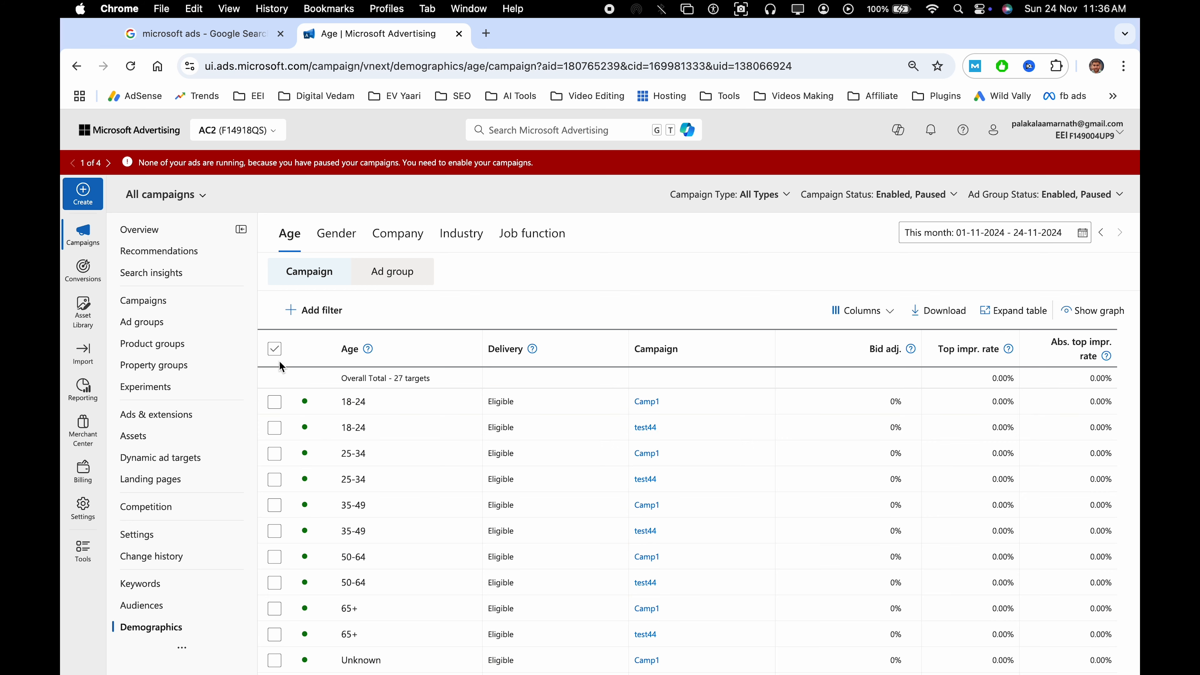
left_click(276, 403)
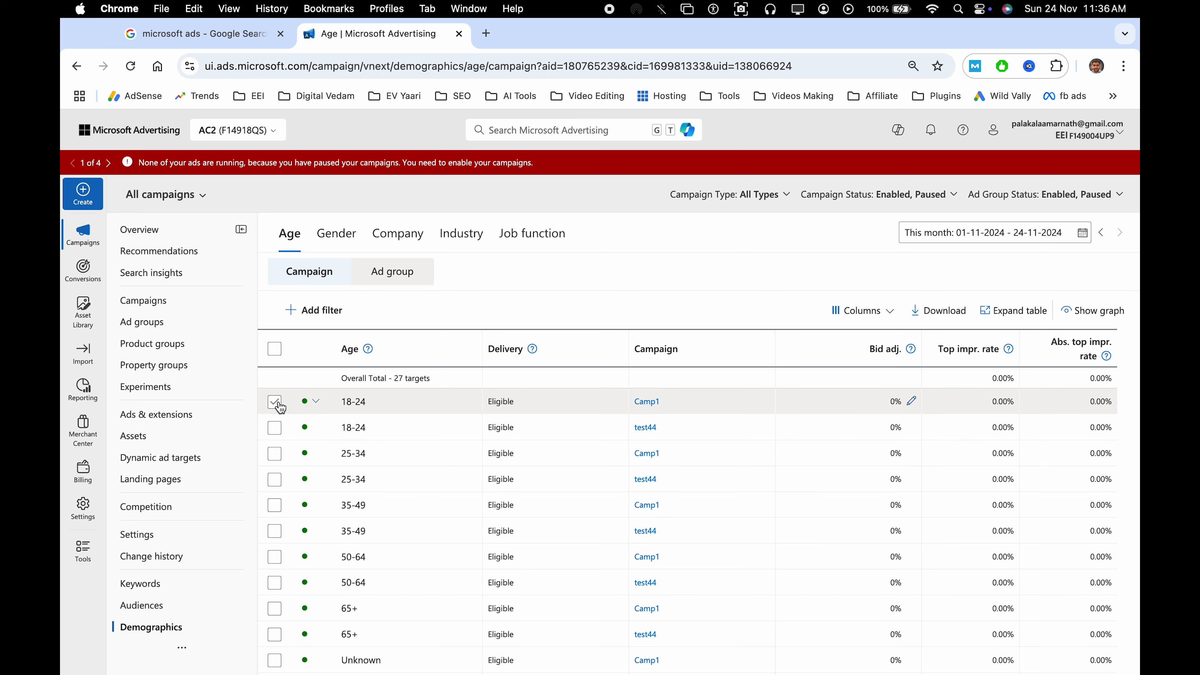
left_click(316, 401)
left_click(348, 311)
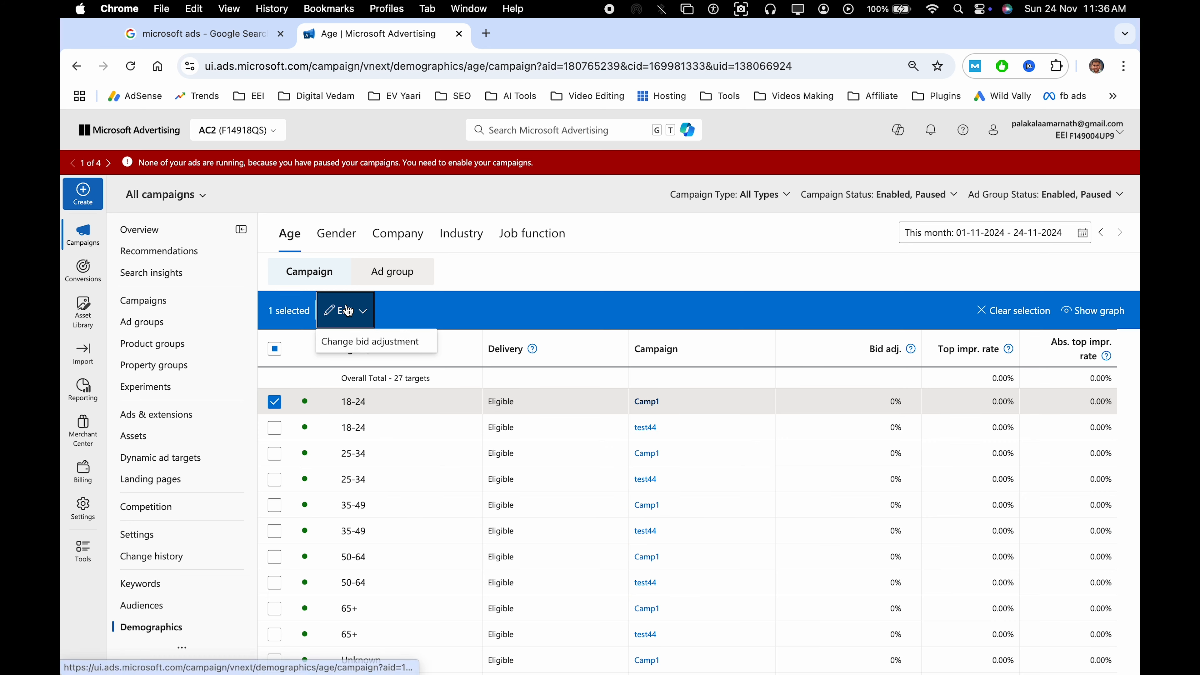
left_click(374, 343)
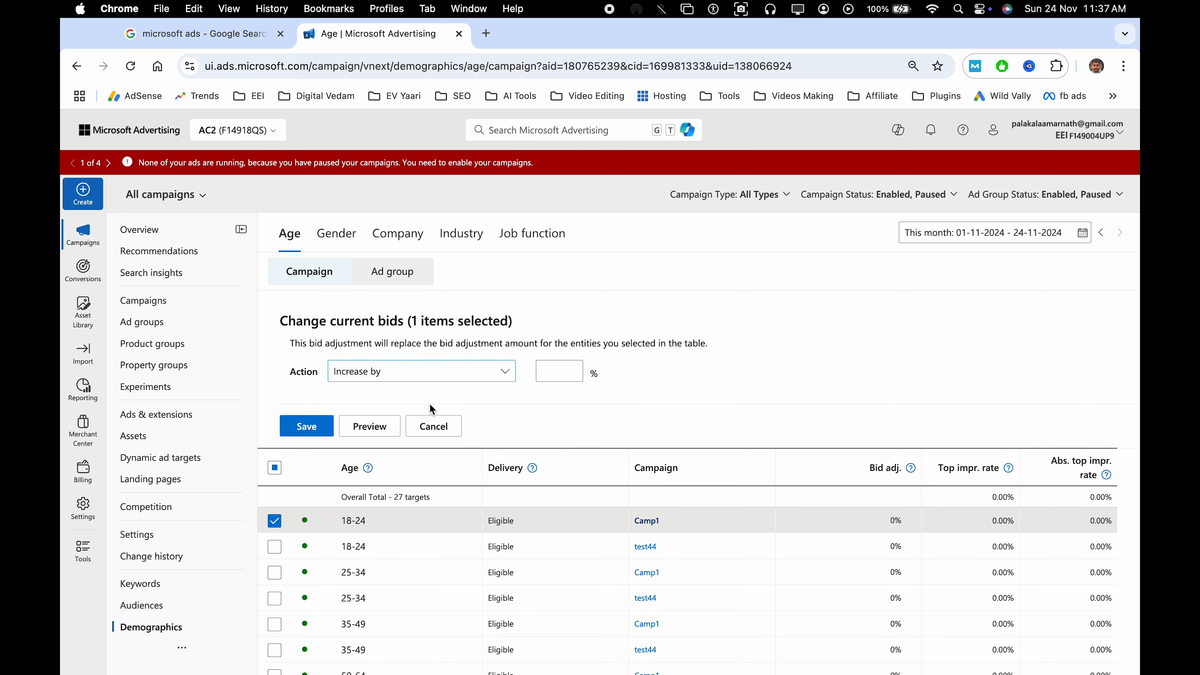
left_click(449, 427)
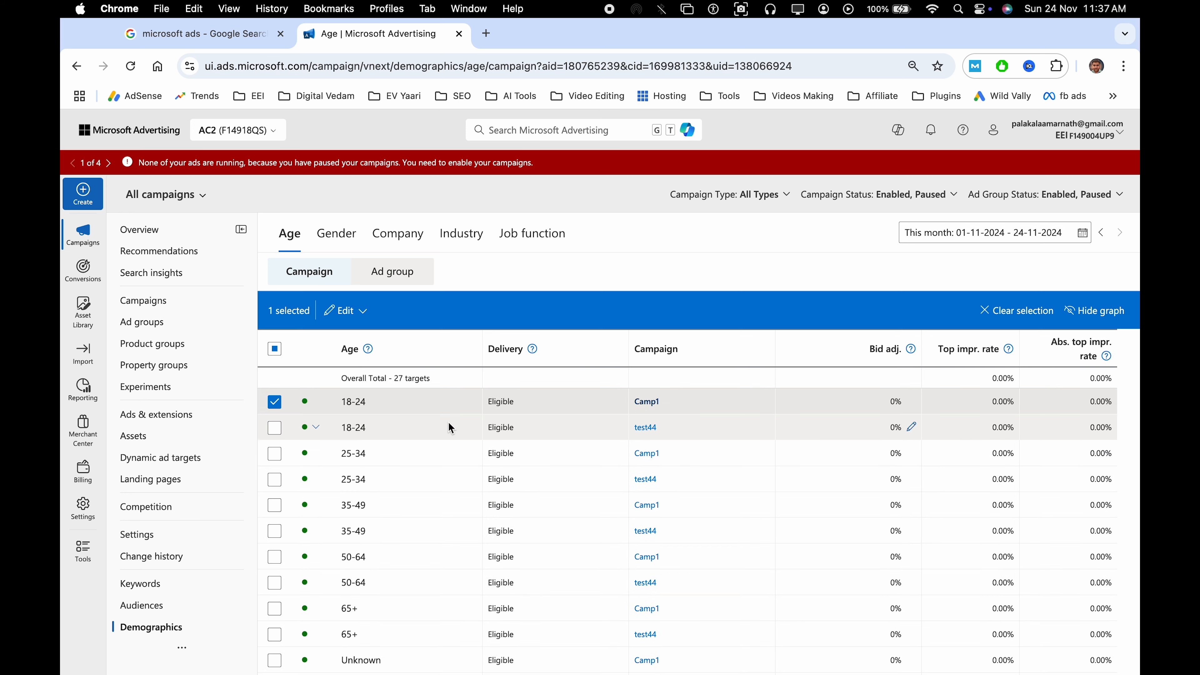
left_click(274, 403)
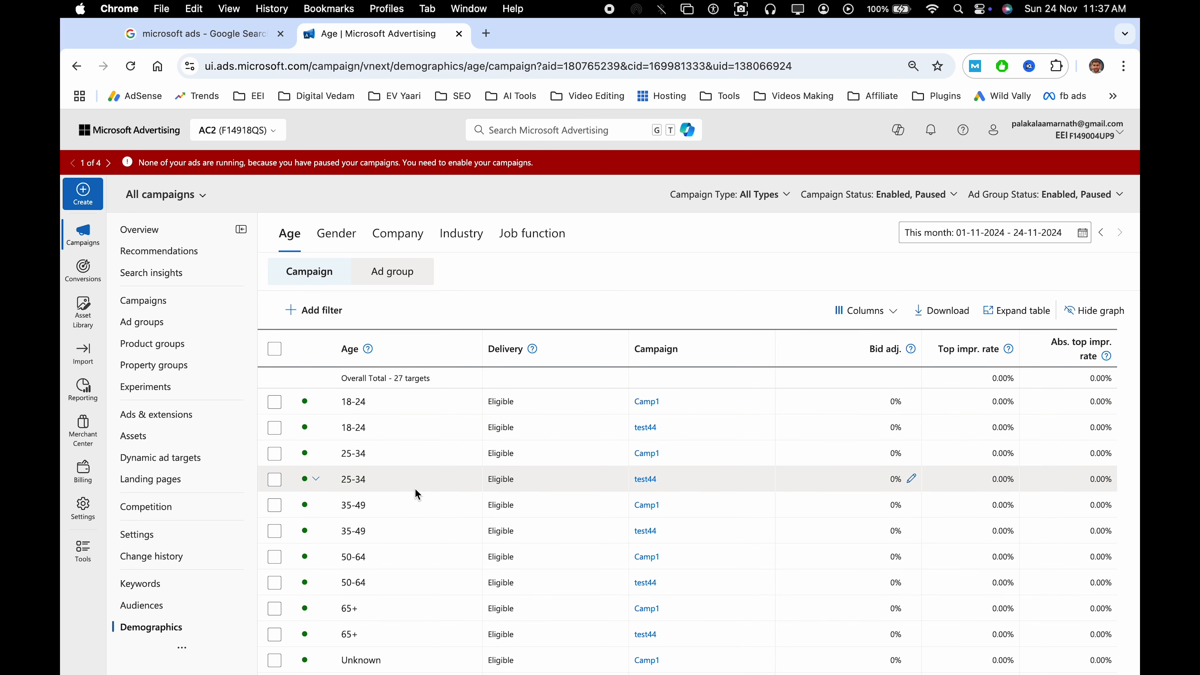
scroll(416, 489, "down", 5)
scroll(432, 464, "up", 5)
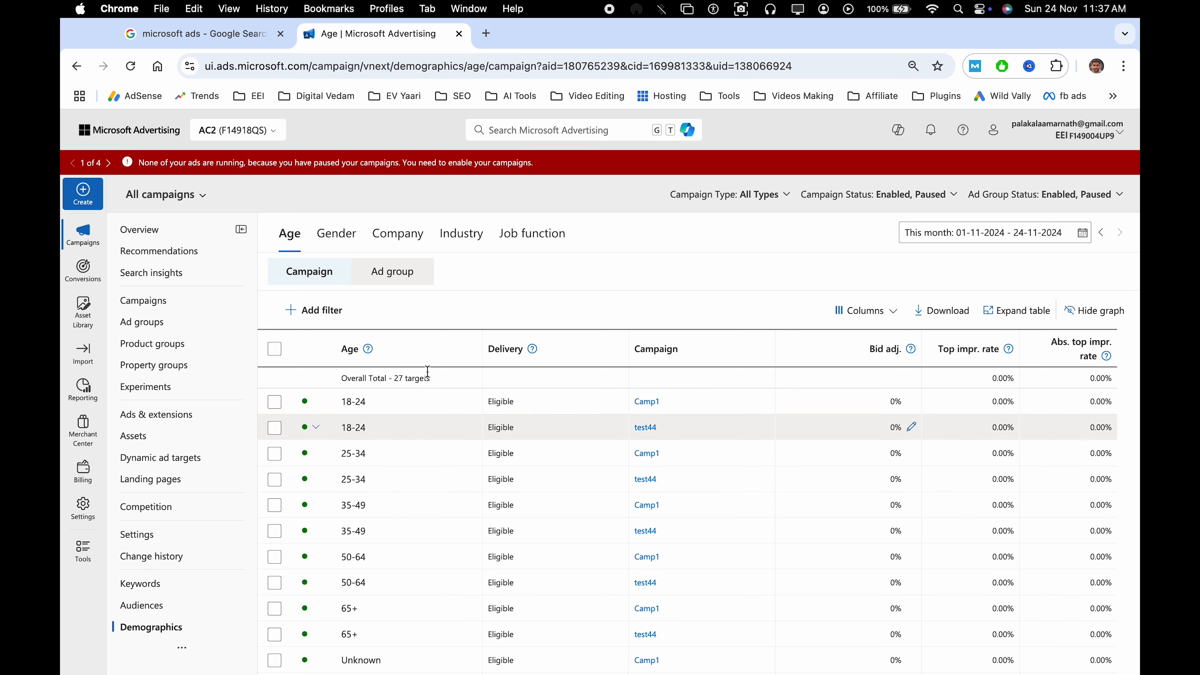
left_click(337, 234)
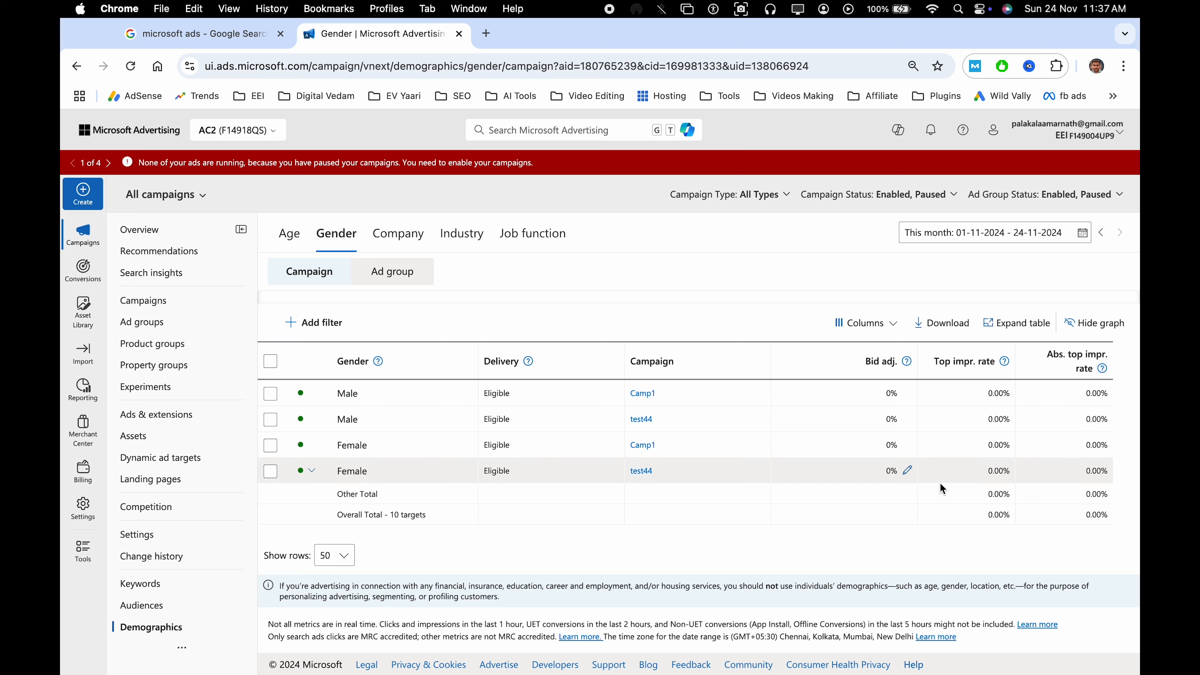
left_click(397, 233)
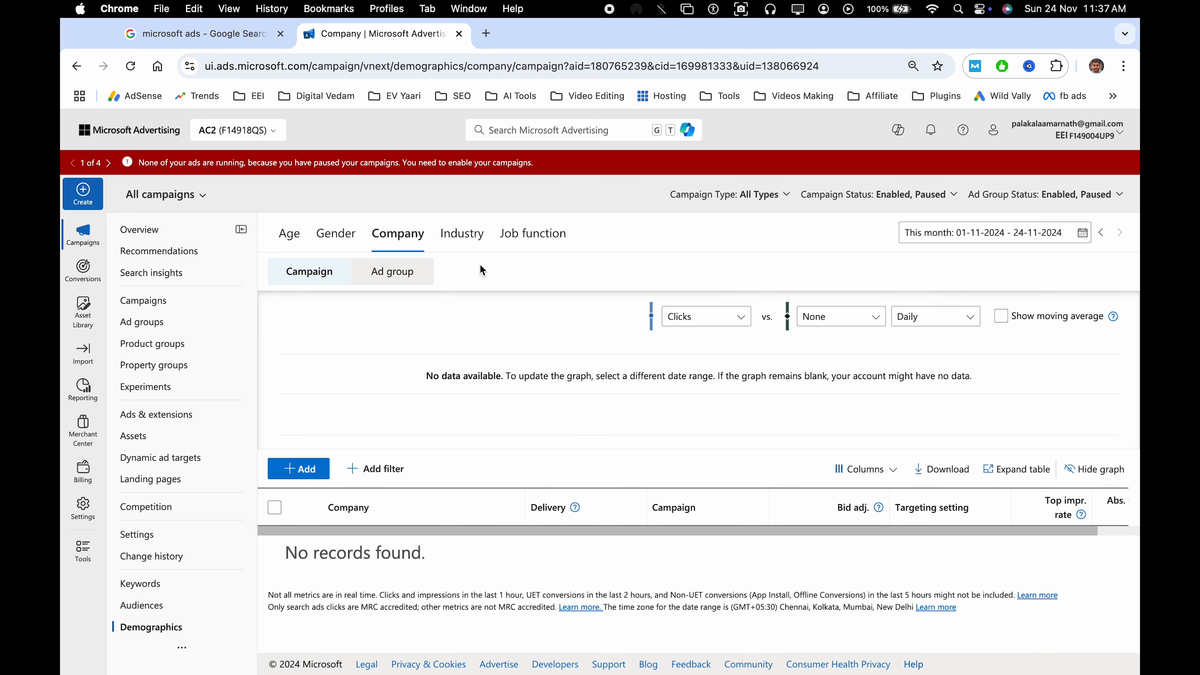
left_click(461, 233)
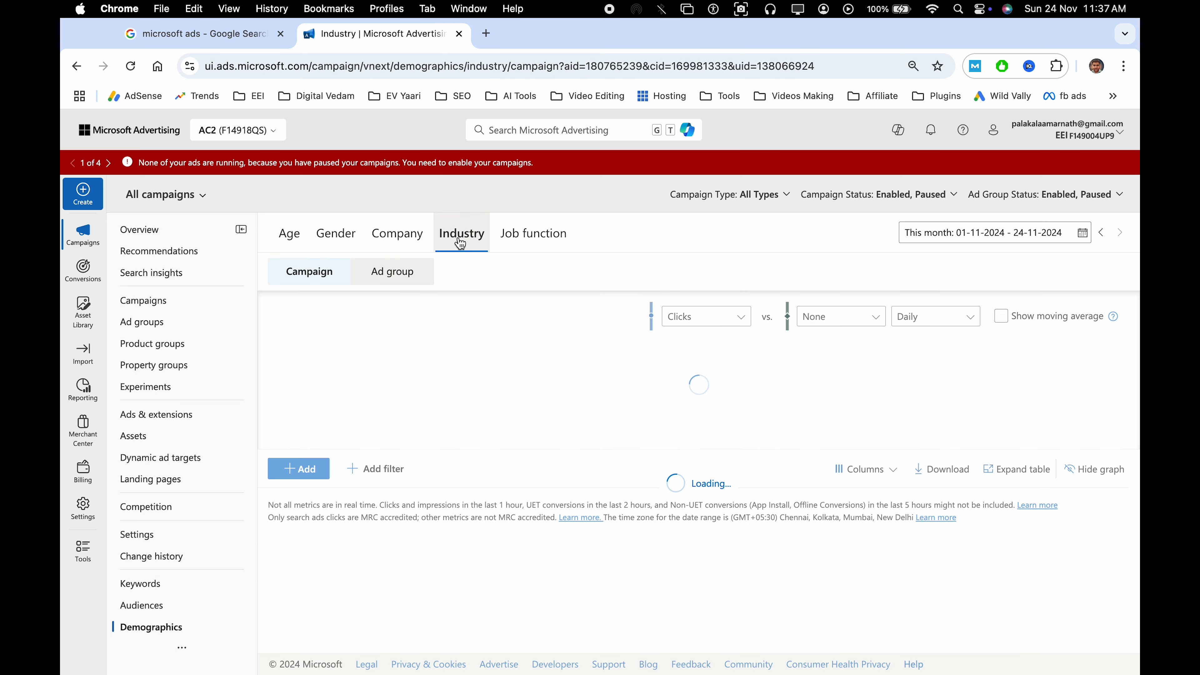
left_click(545, 247)
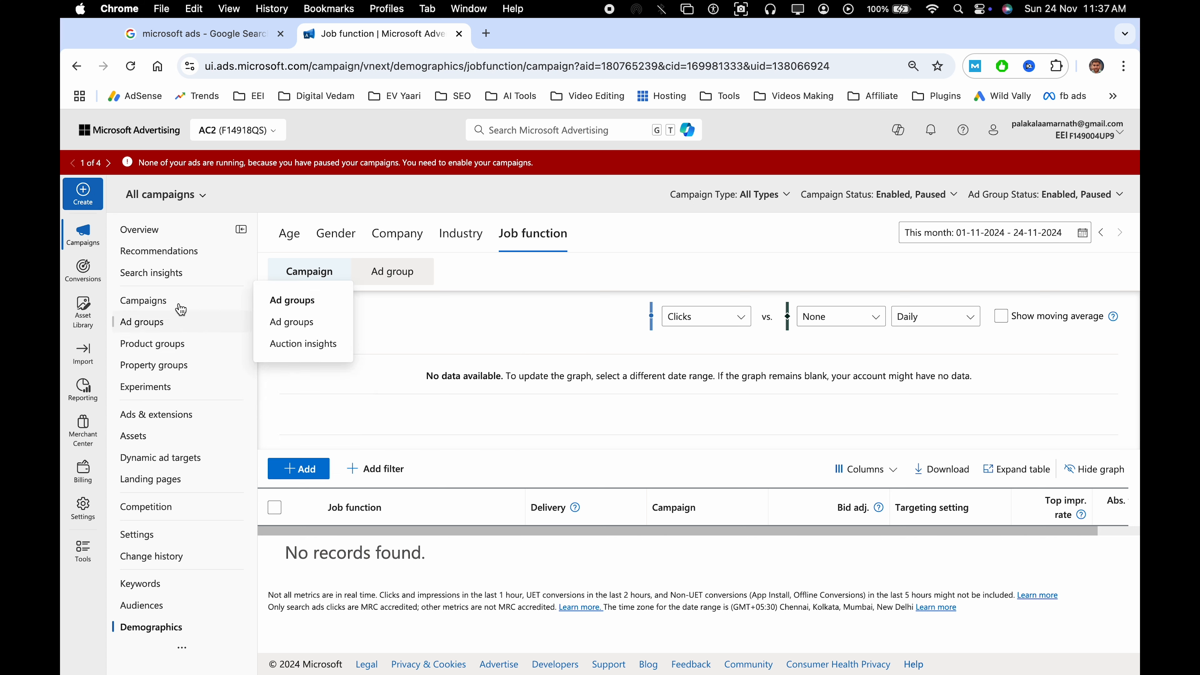
mouse_move(177, 238)
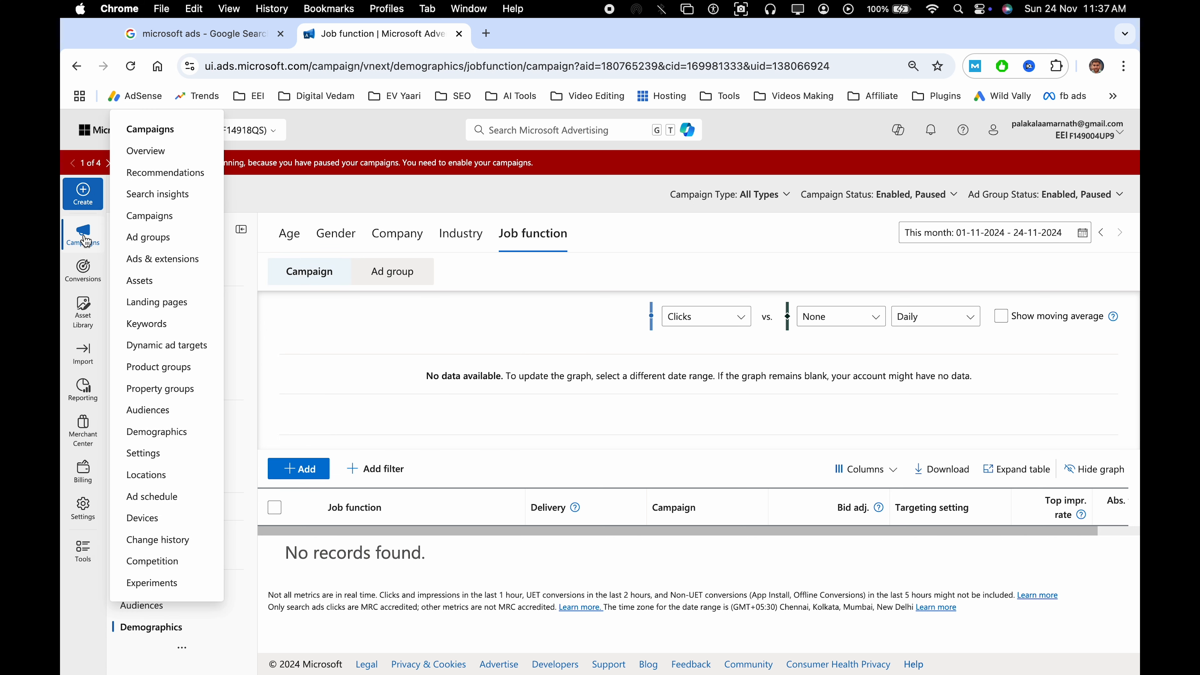
Go to UET tags and view Tag2's details, showing Unverified status
left_click(83, 279)
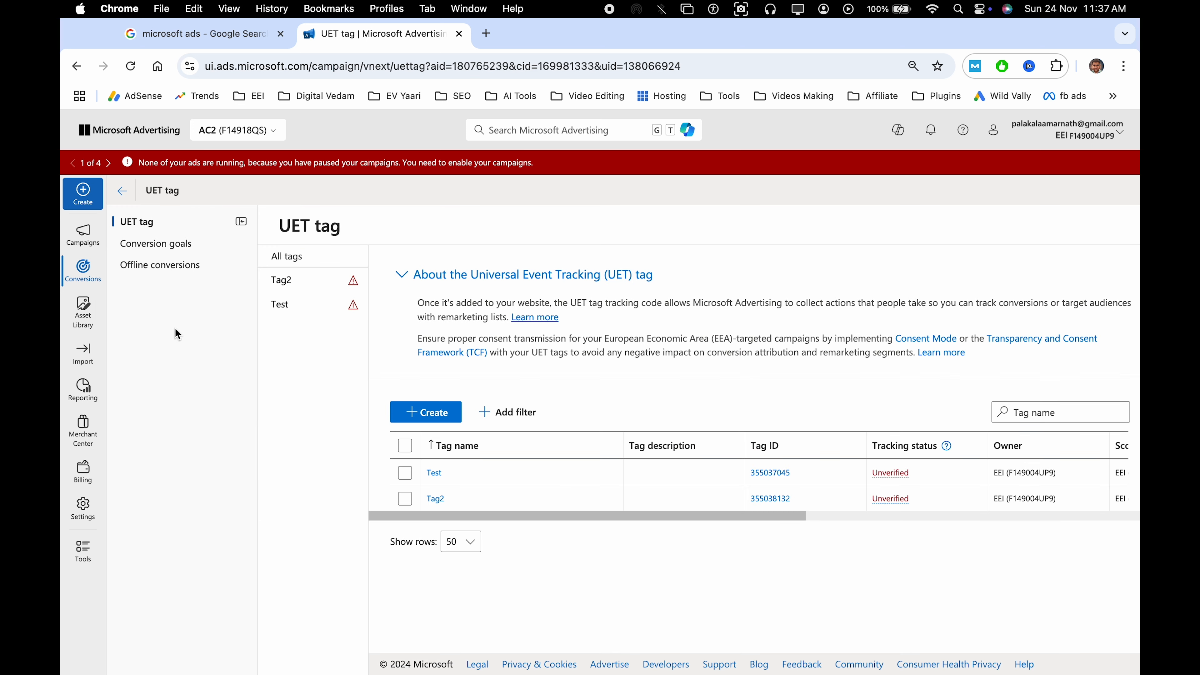
triple_click(304, 226)
left_click(436, 237)
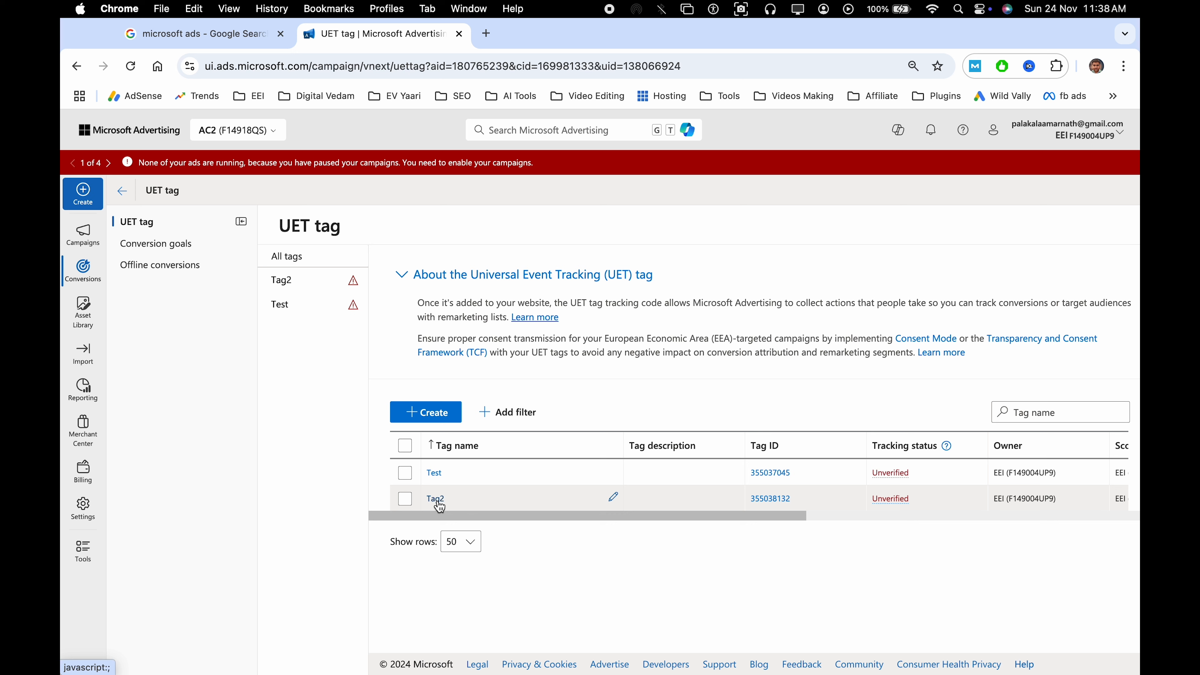
left_click(445, 497)
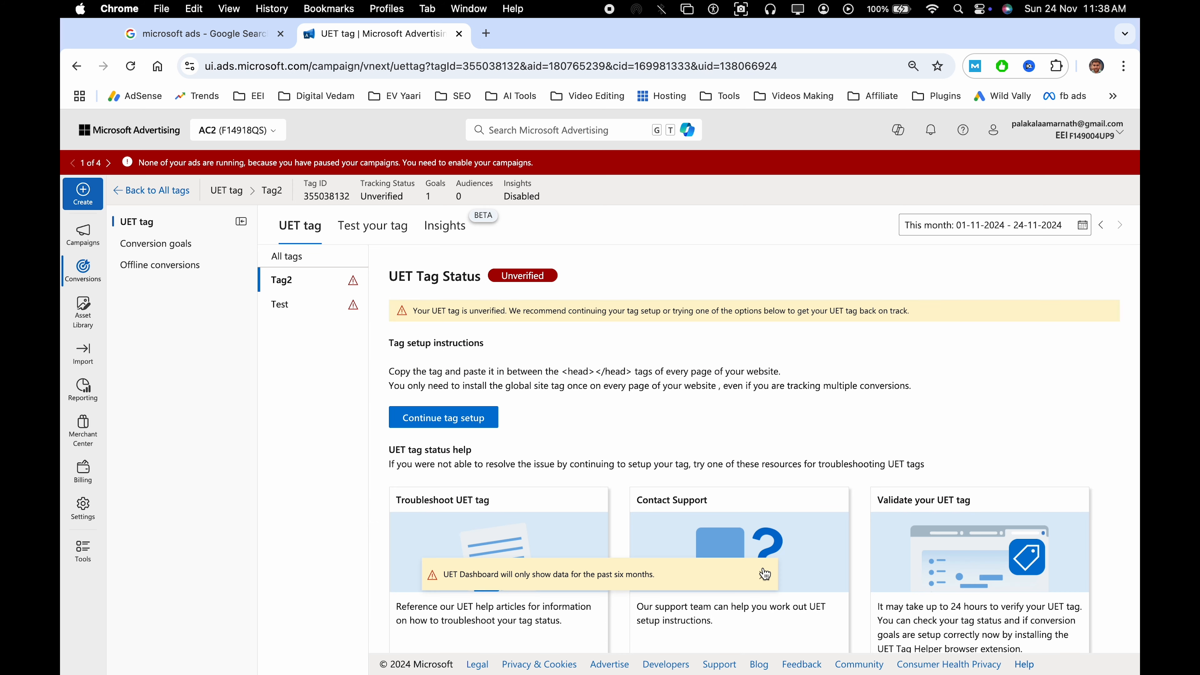
Dismiss the six-month data notice and resume Tag2's tag setup
left_click(763, 575)
scroll(766, 578, "down", 3)
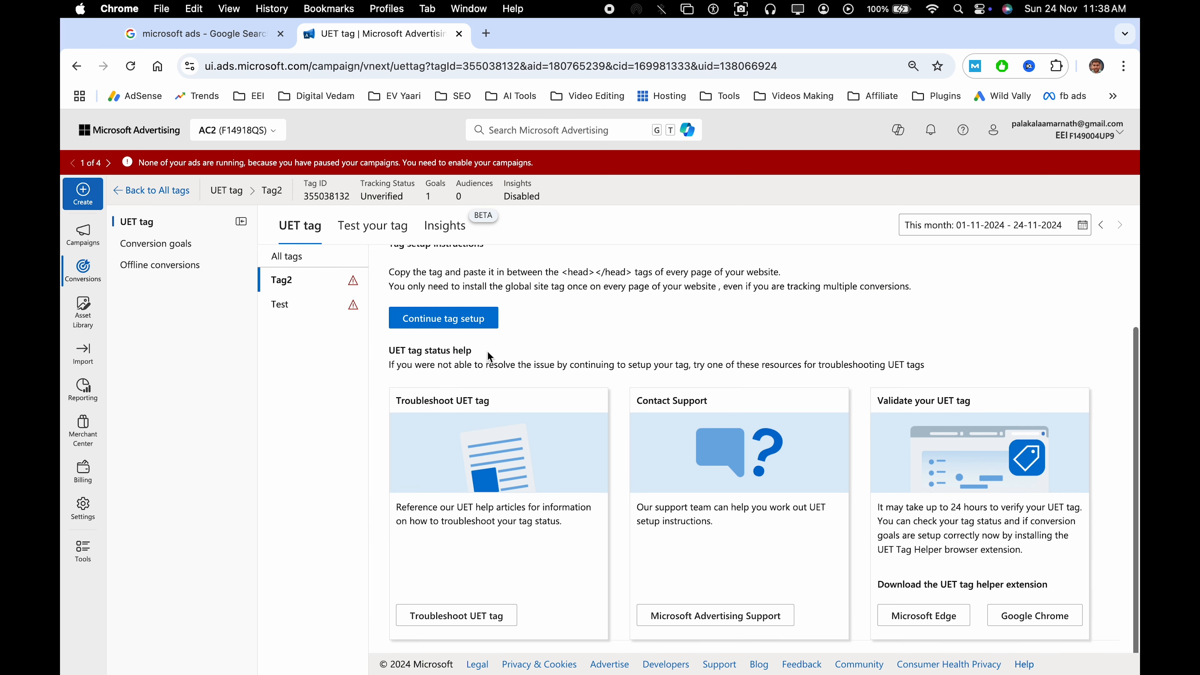
left_click(469, 323)
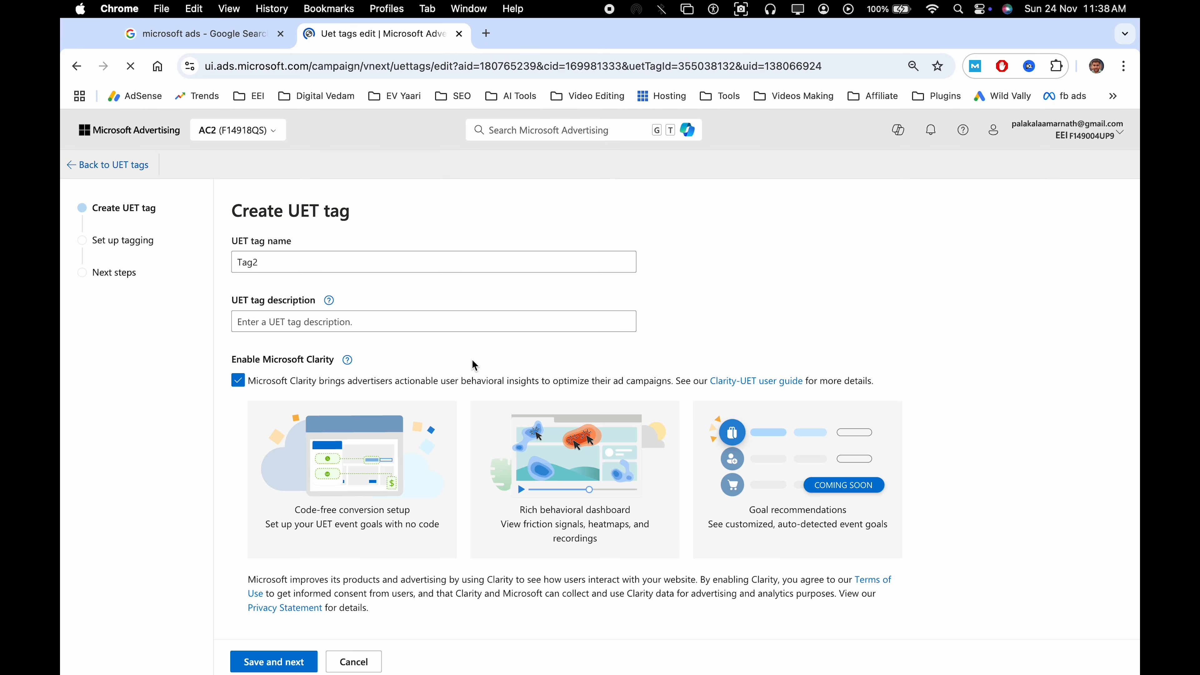
Read the Microsoft Clarity explanation, keeping name Tag2 and Clarity enabled
scroll(415, 402, "down", 2)
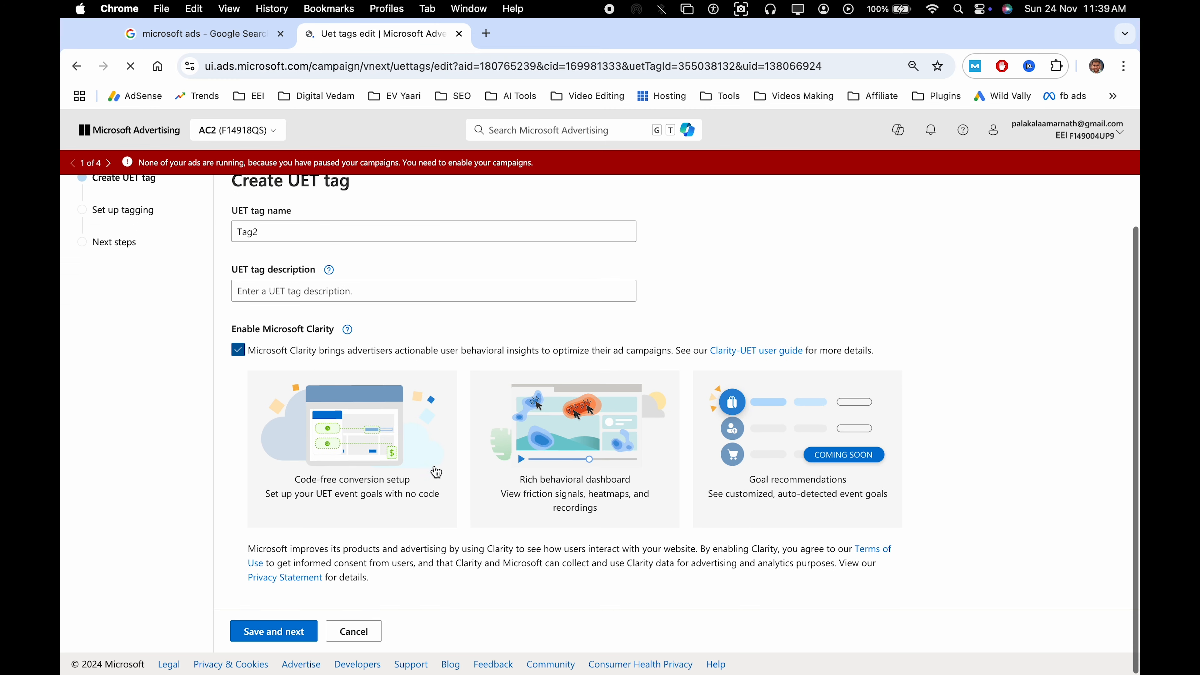
left_click(347, 330)
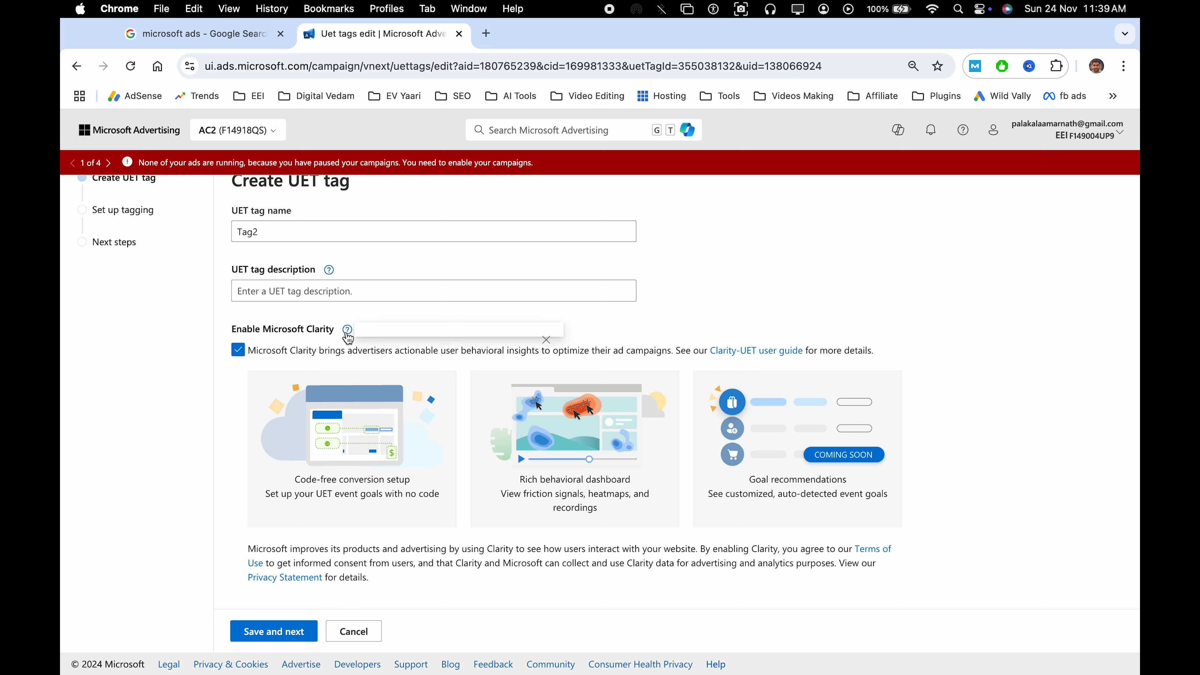
left_click(543, 342)
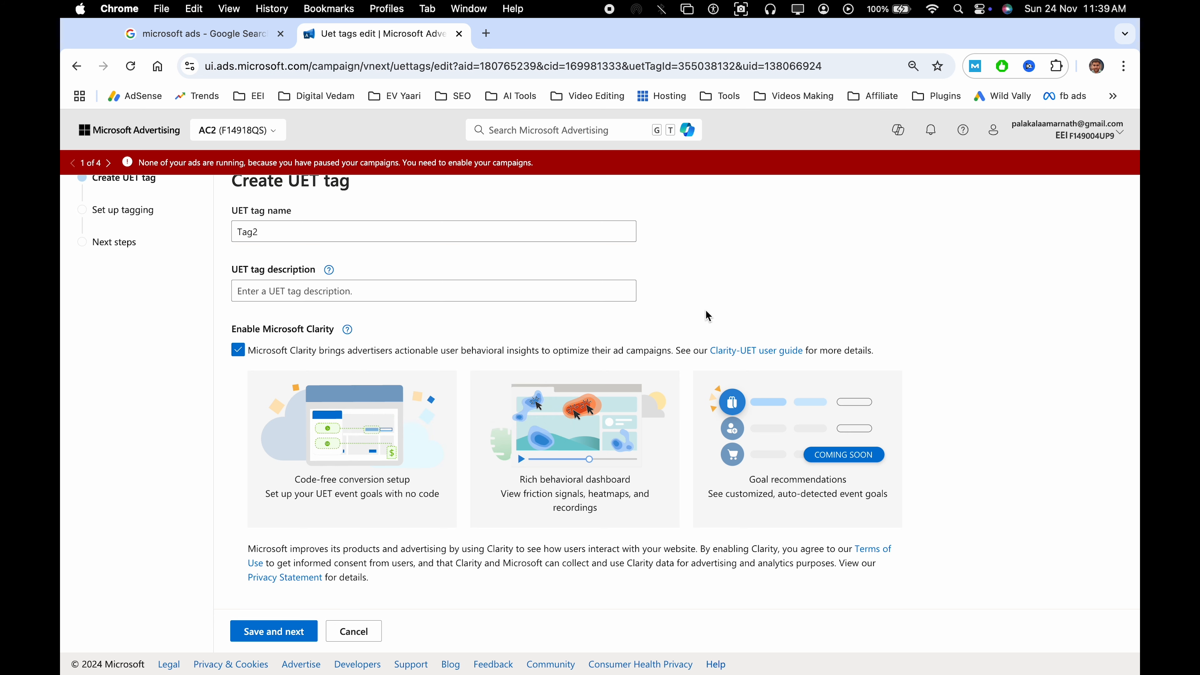
scroll(706, 311, "up", 2)
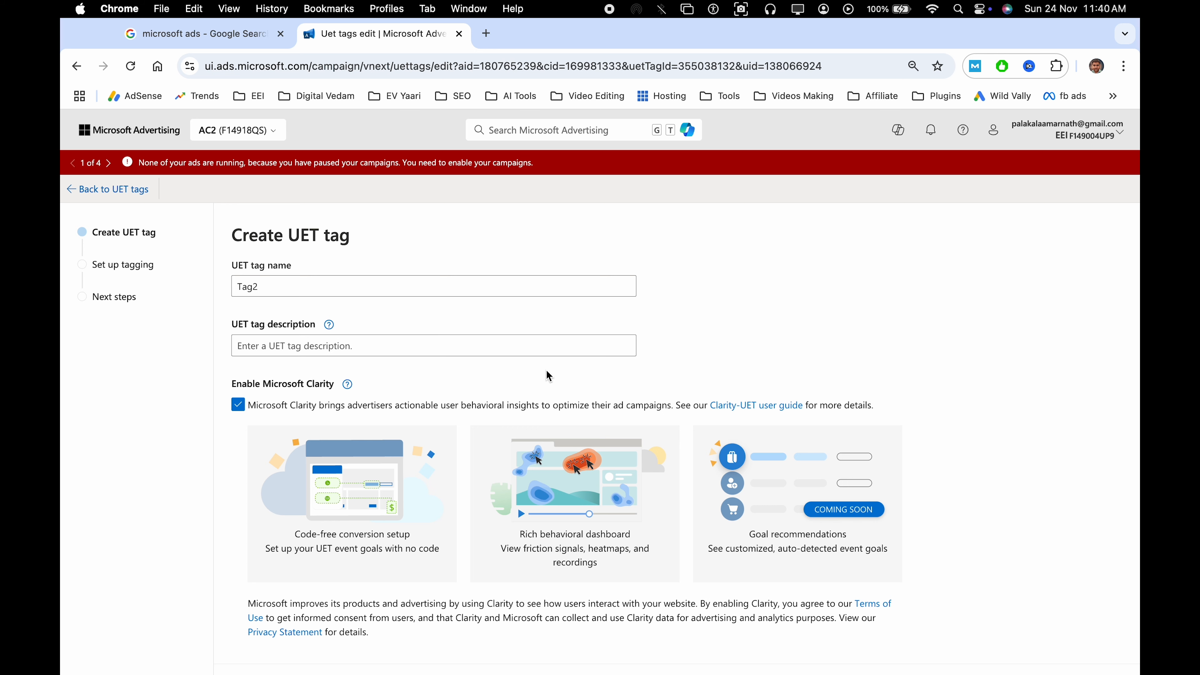
left_click(348, 385)
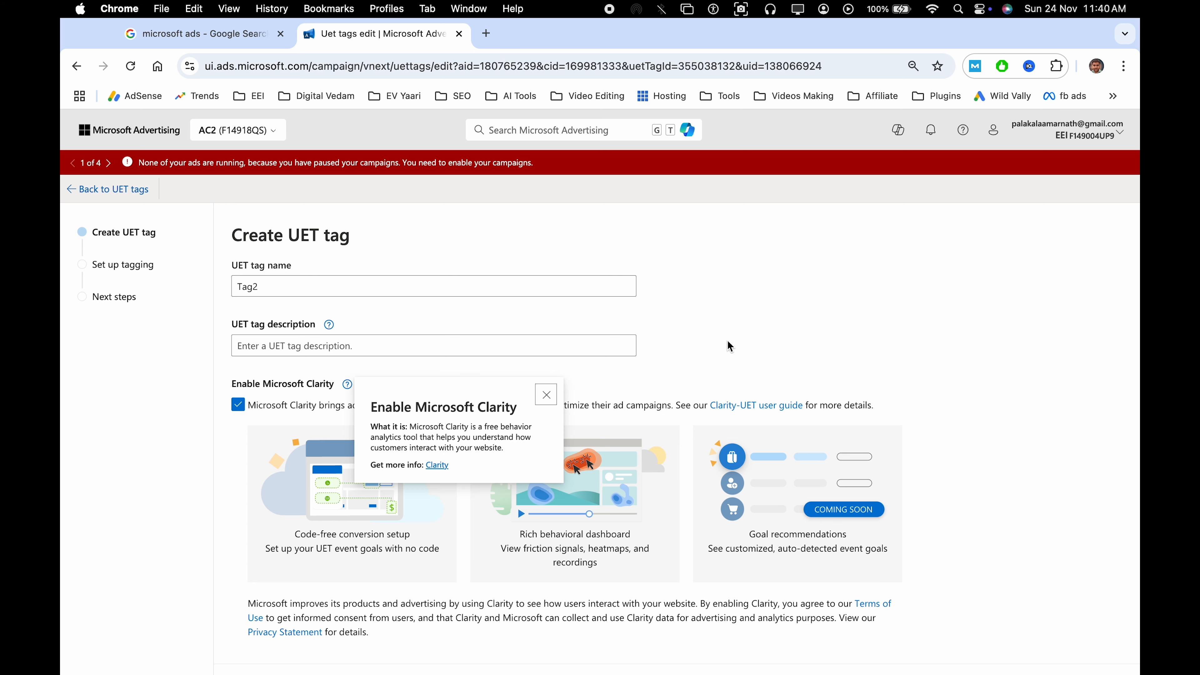
left_click(751, 340)
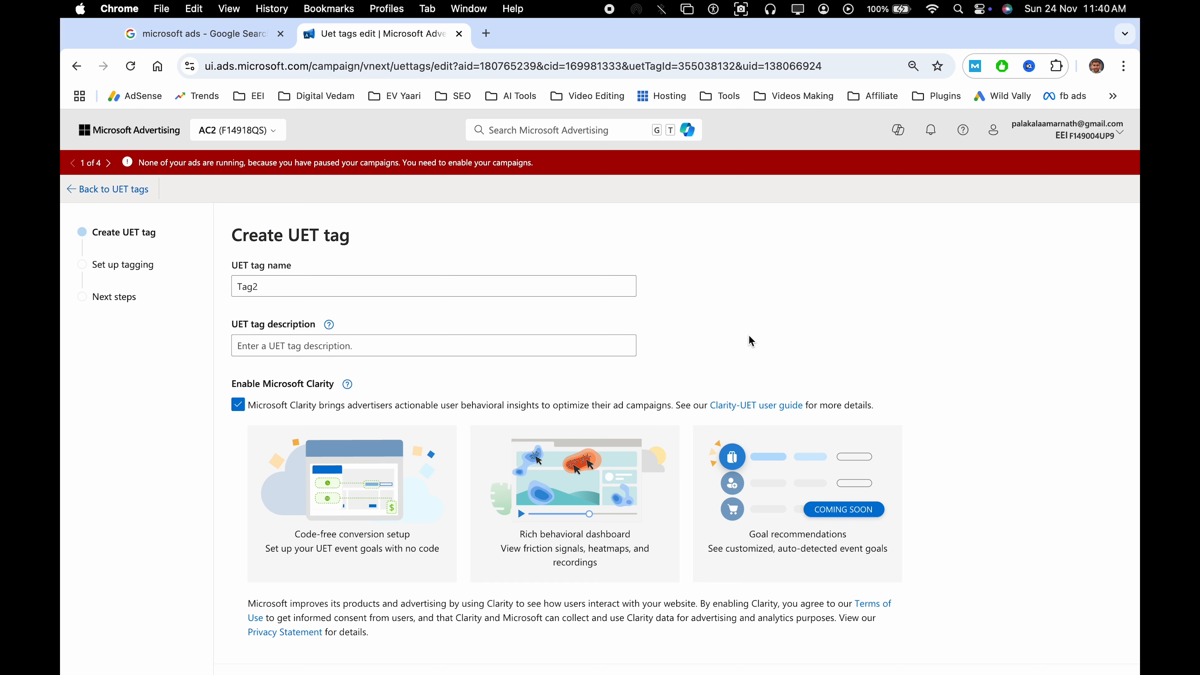
scroll(750, 336, "down", 2)
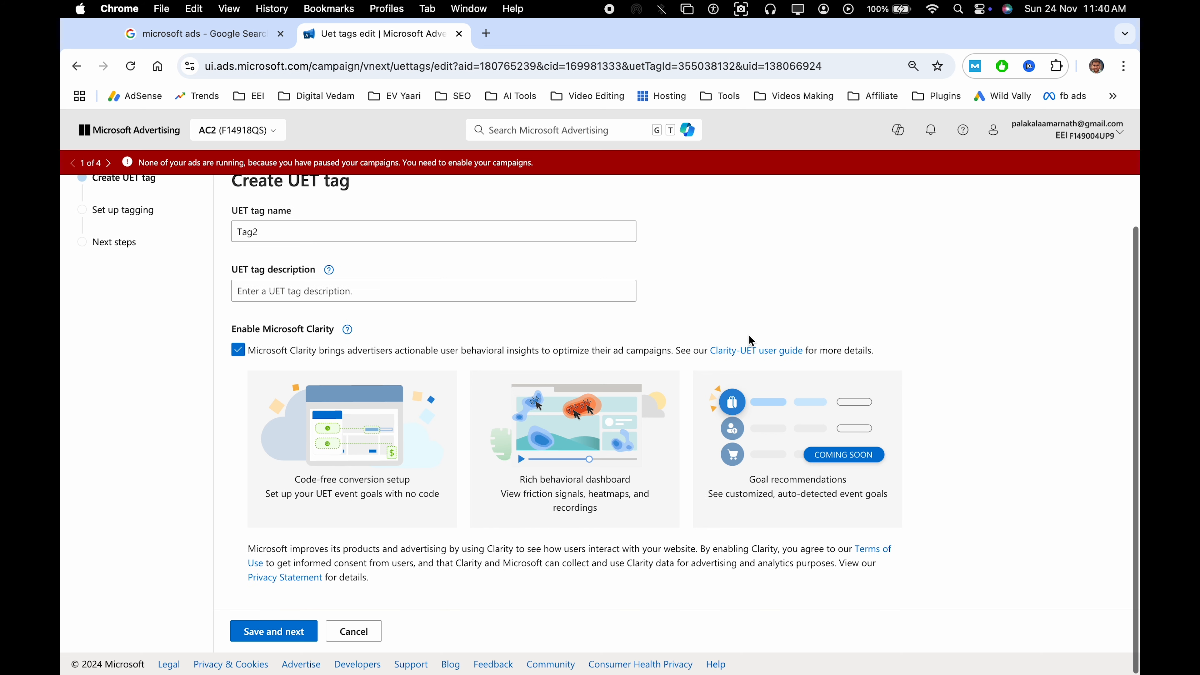
Save Tag2's settings and choose automatic tagging through Google Tag Manager
left_click(260, 636)
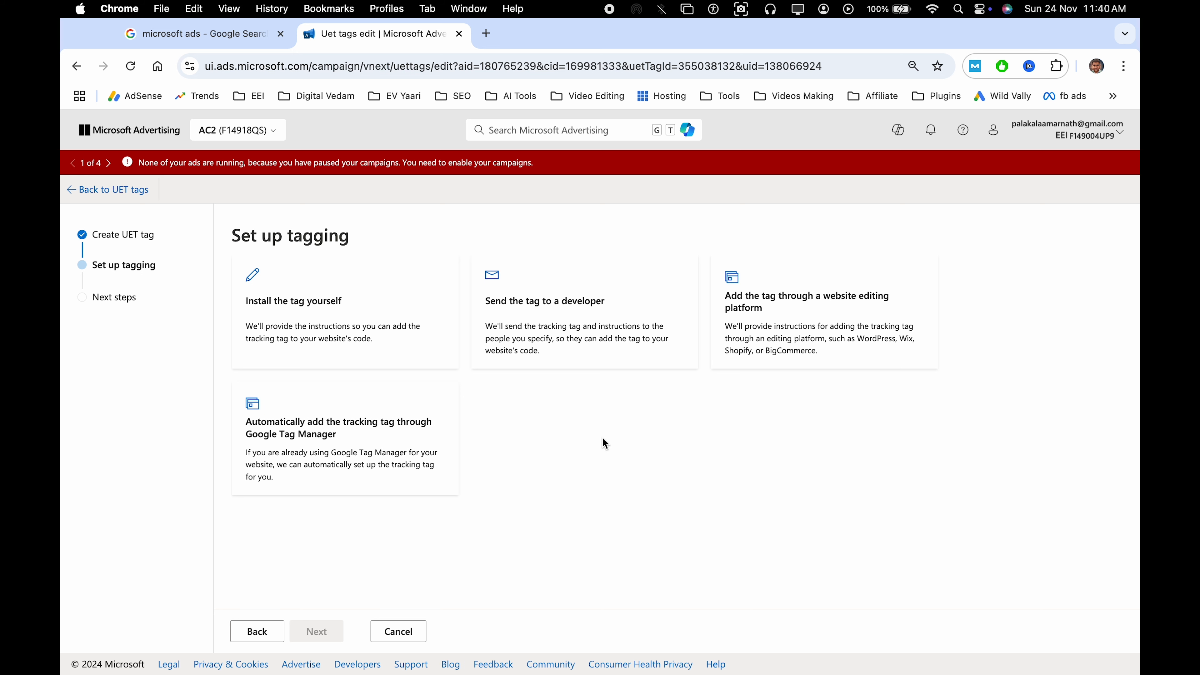
left_click(334, 453)
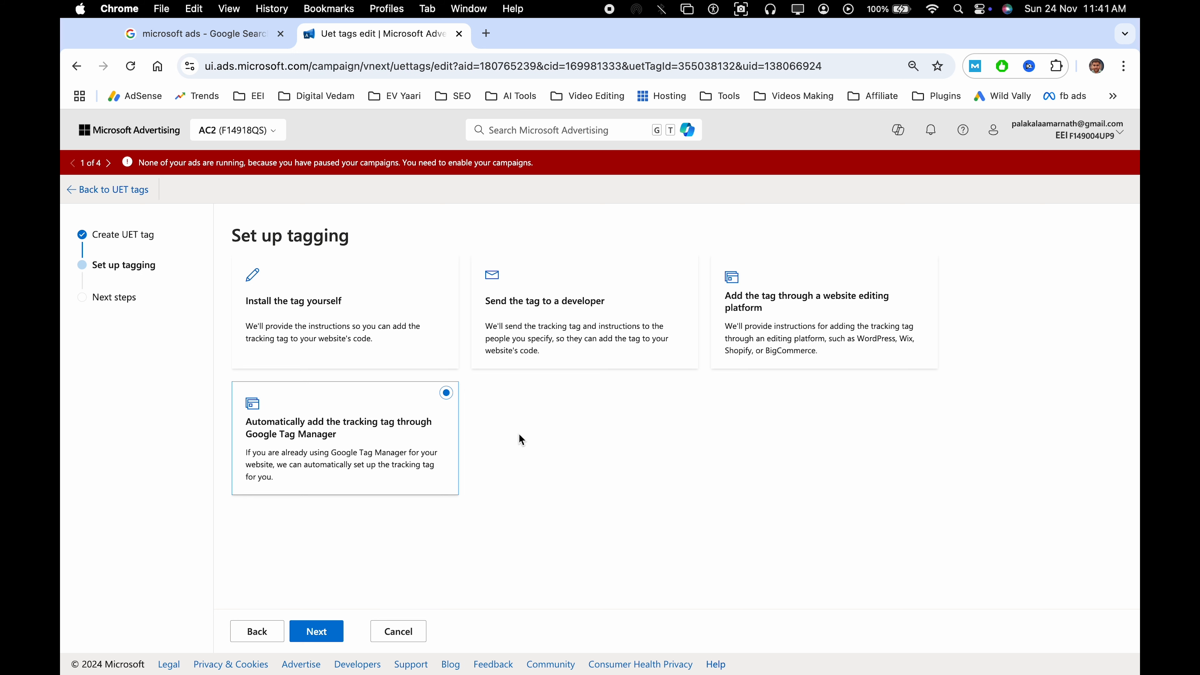
left_click(324, 638)
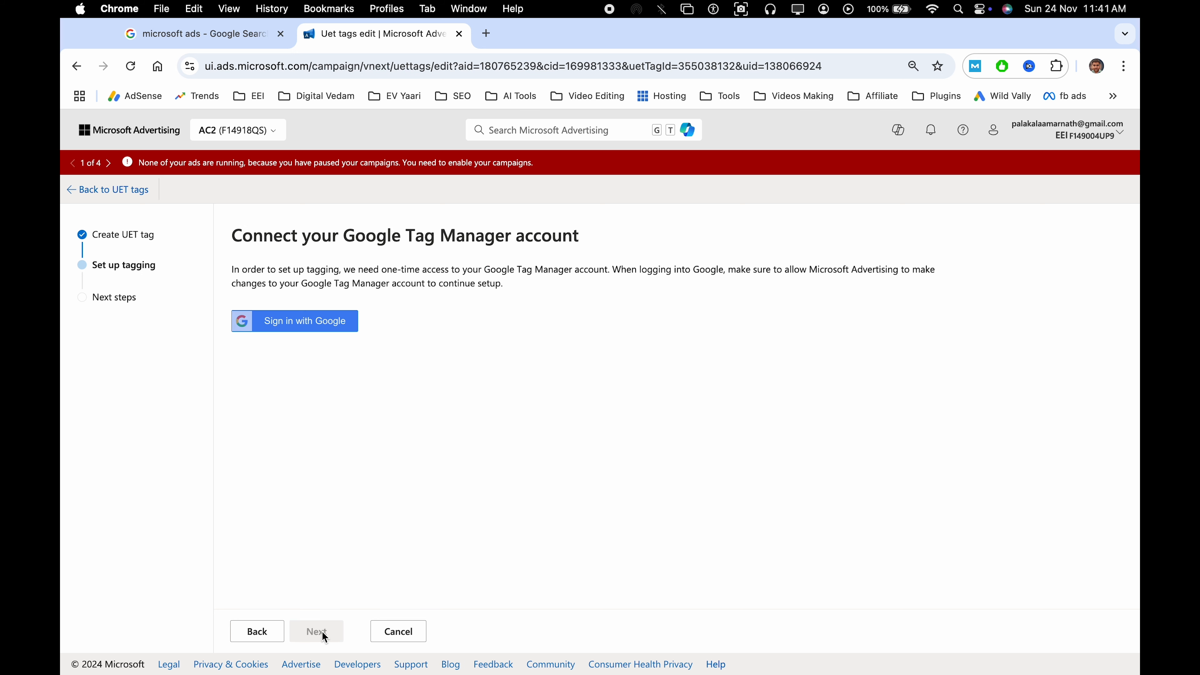
left_click(320, 331)
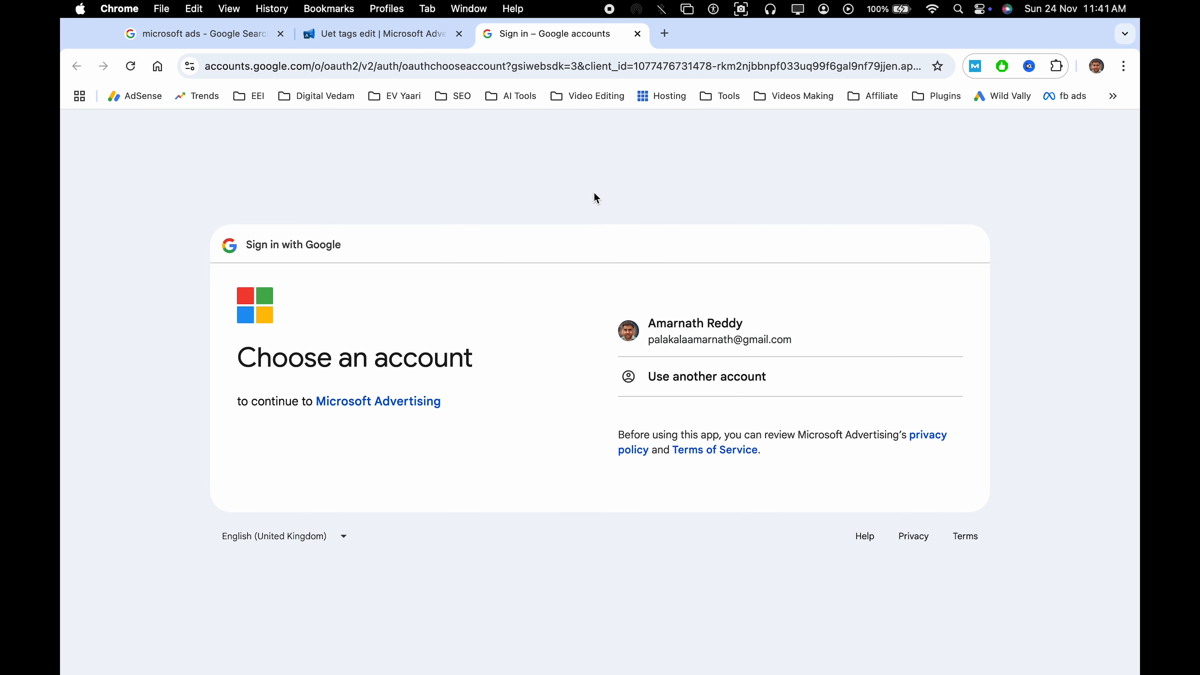
left_click(638, 35)
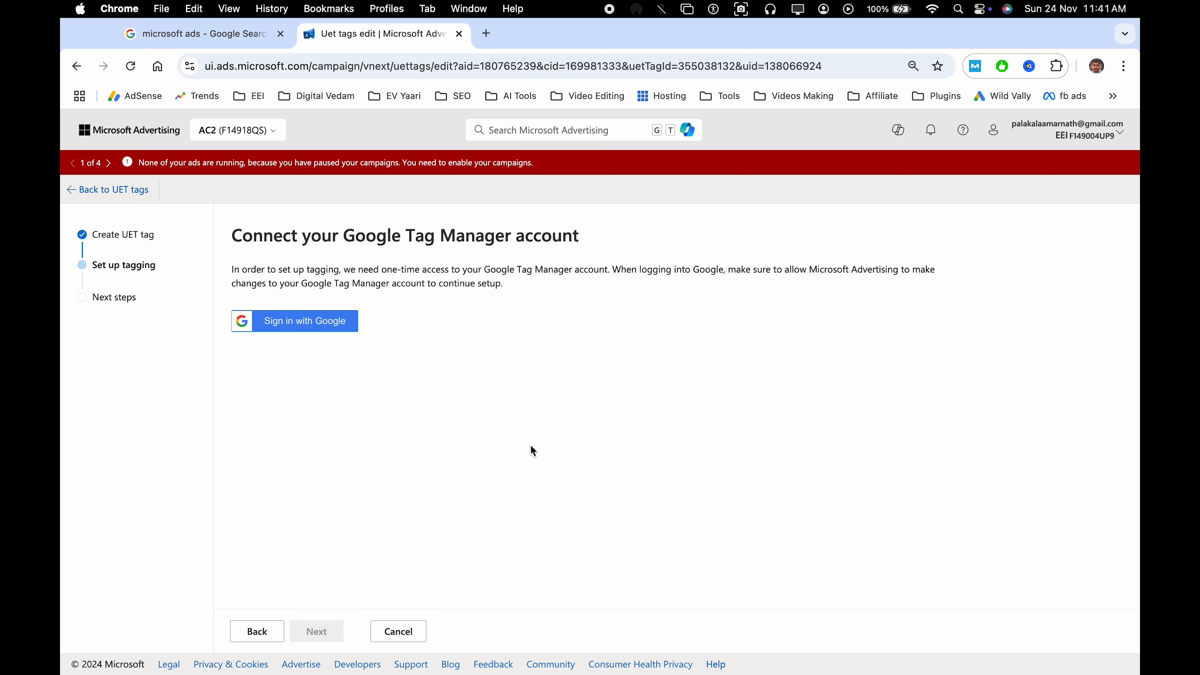
Return to UET tags and show Conversion goals TY and Ty2, both unverified
left_click(124, 190)
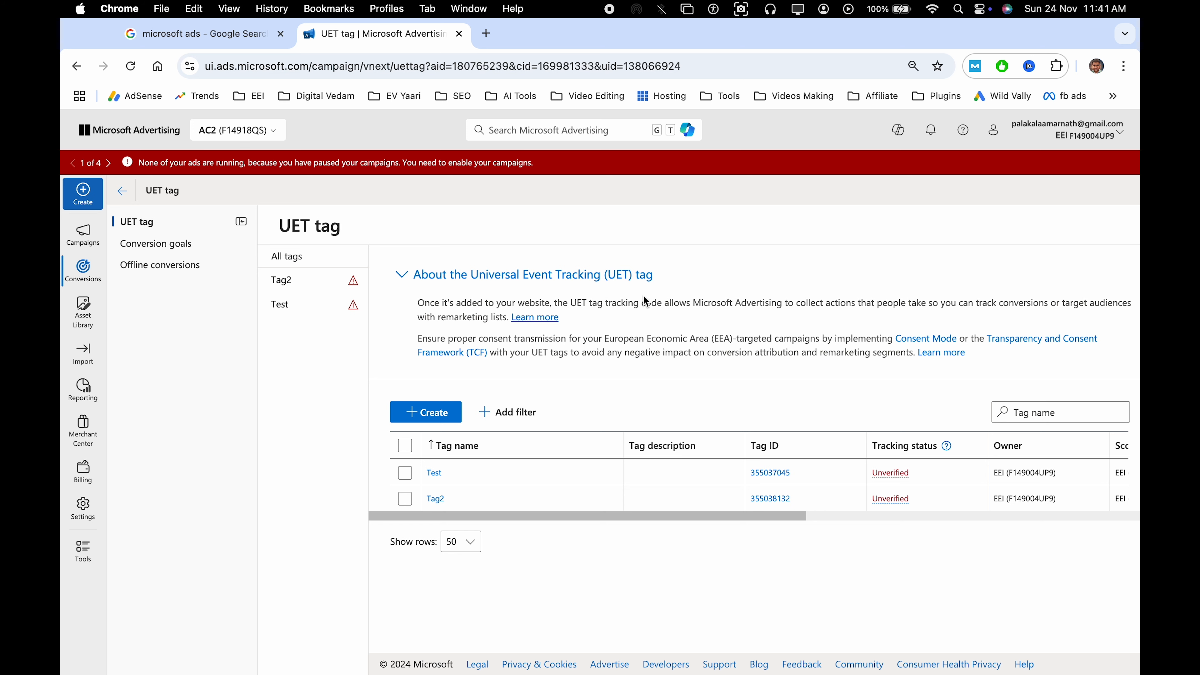
left_click(174, 251)
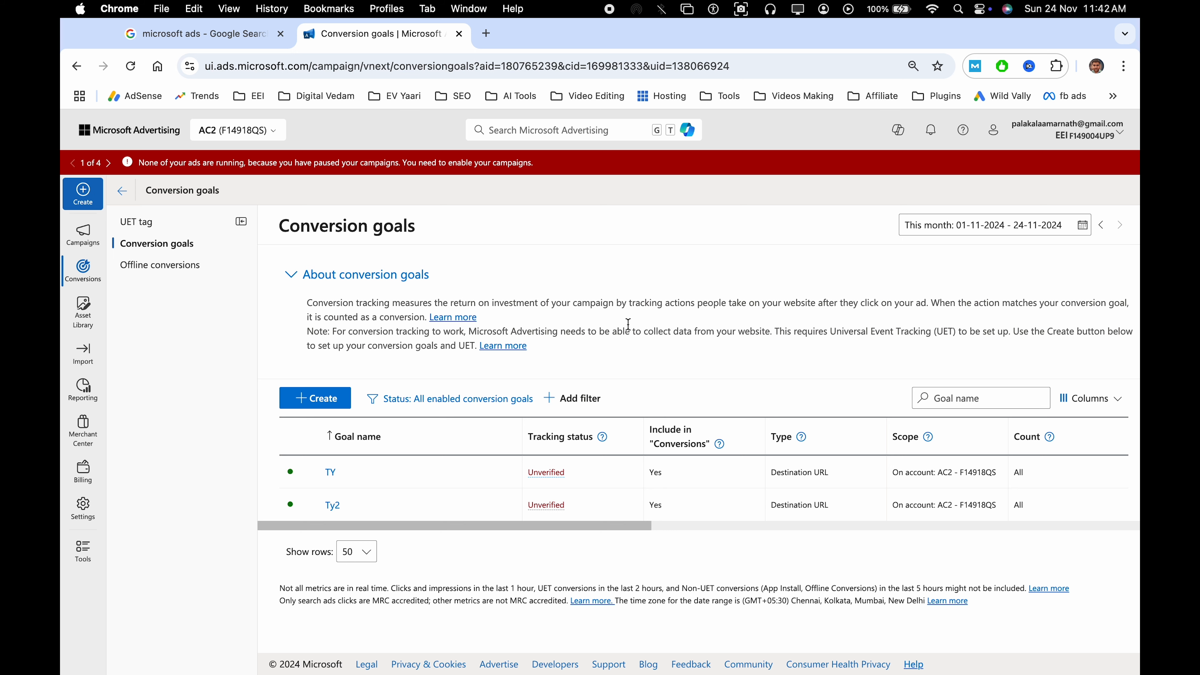
Start a new conversion goal of kind Website and open the goal category dropdown
left_click(315, 399)
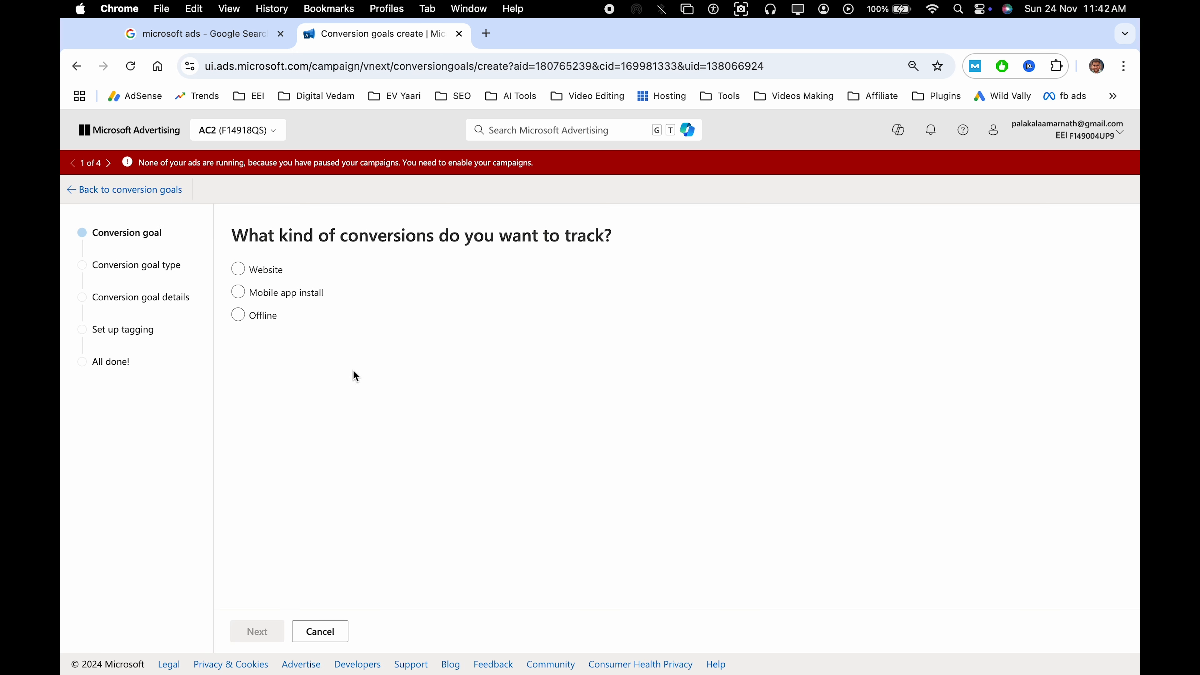
left_click(244, 272)
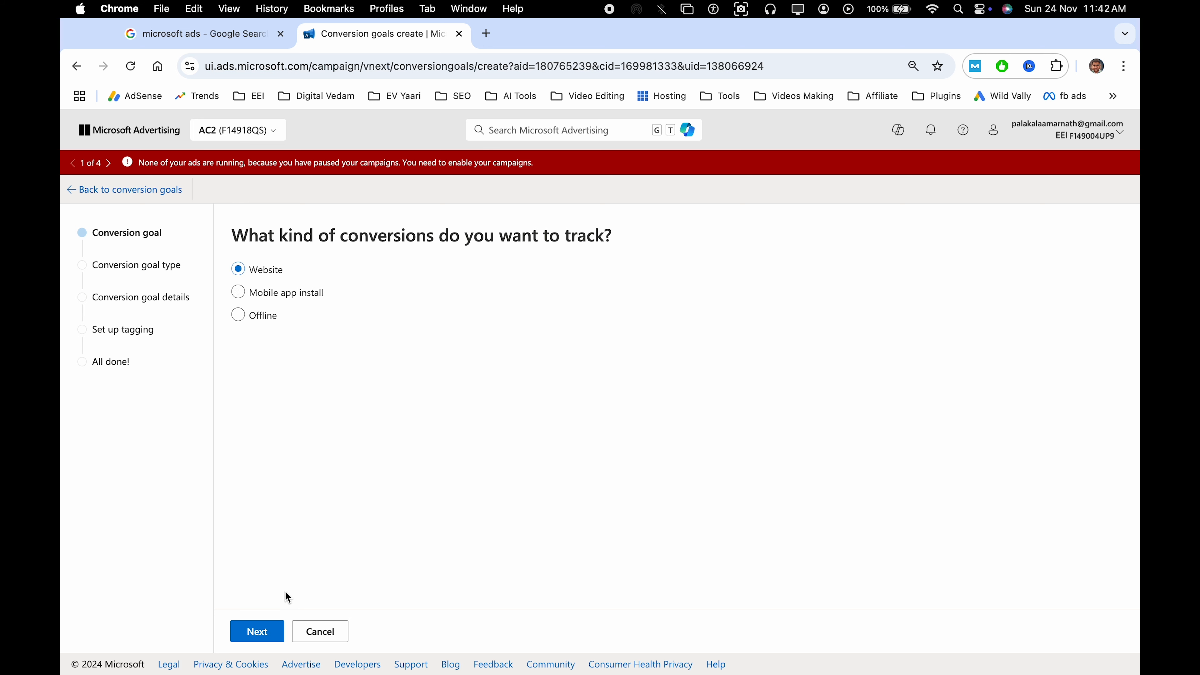
left_click(268, 639)
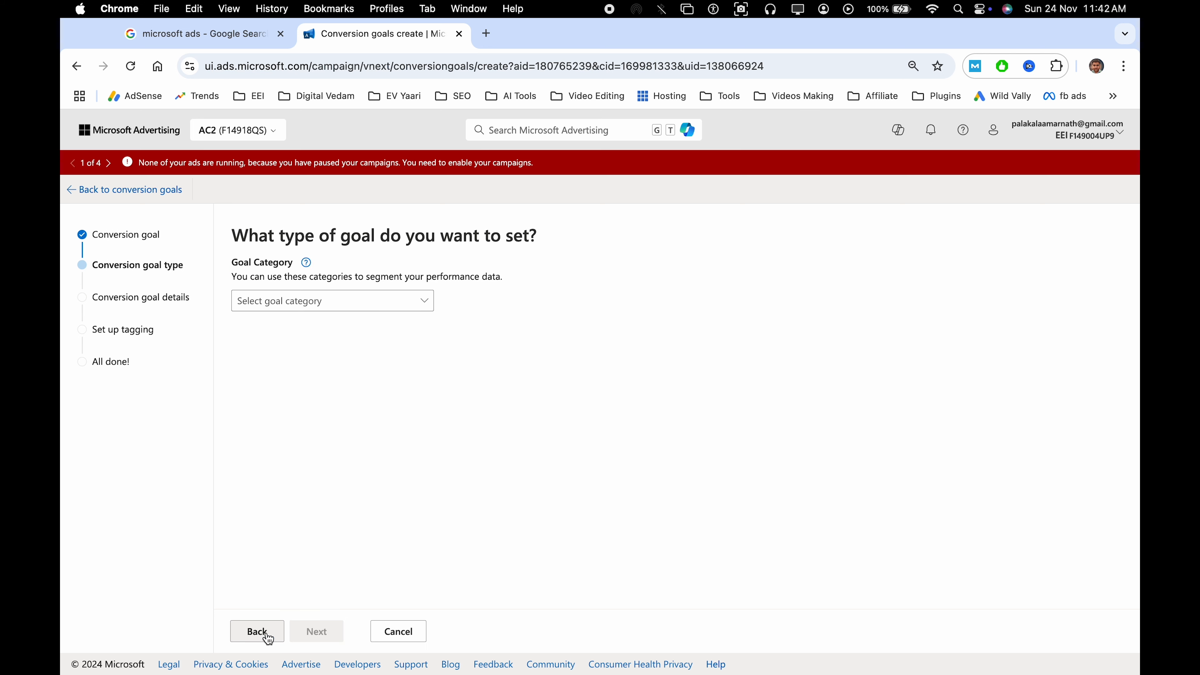
left_click(362, 312)
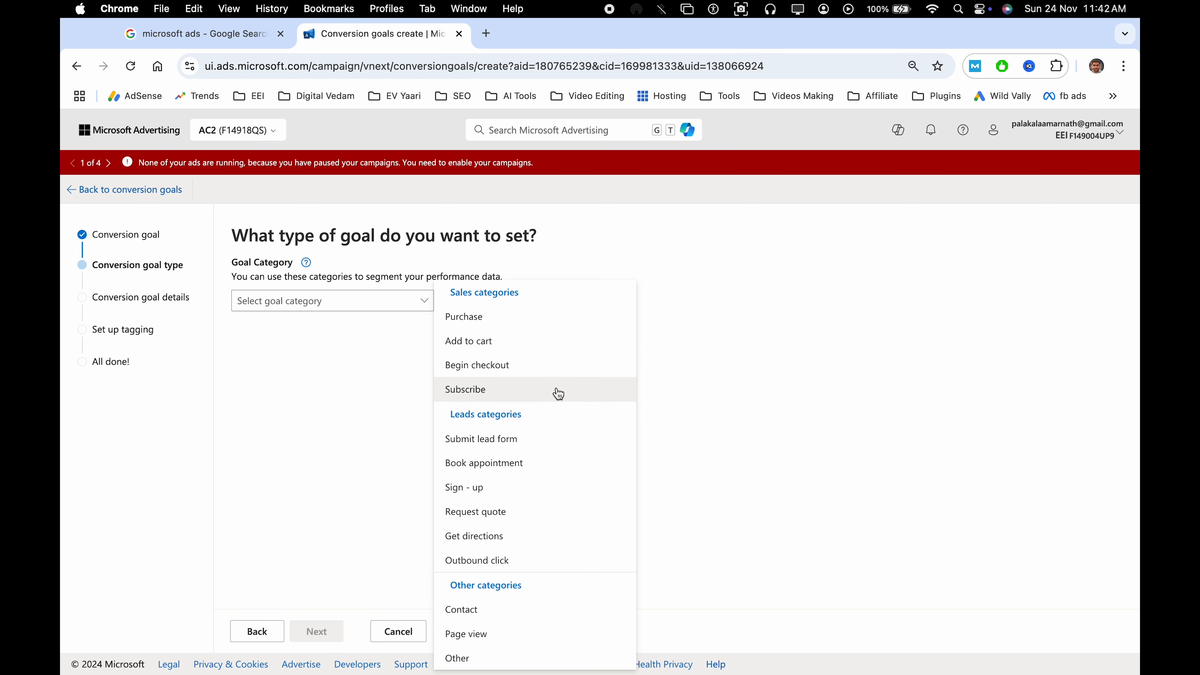
mouse_move(539, 341)
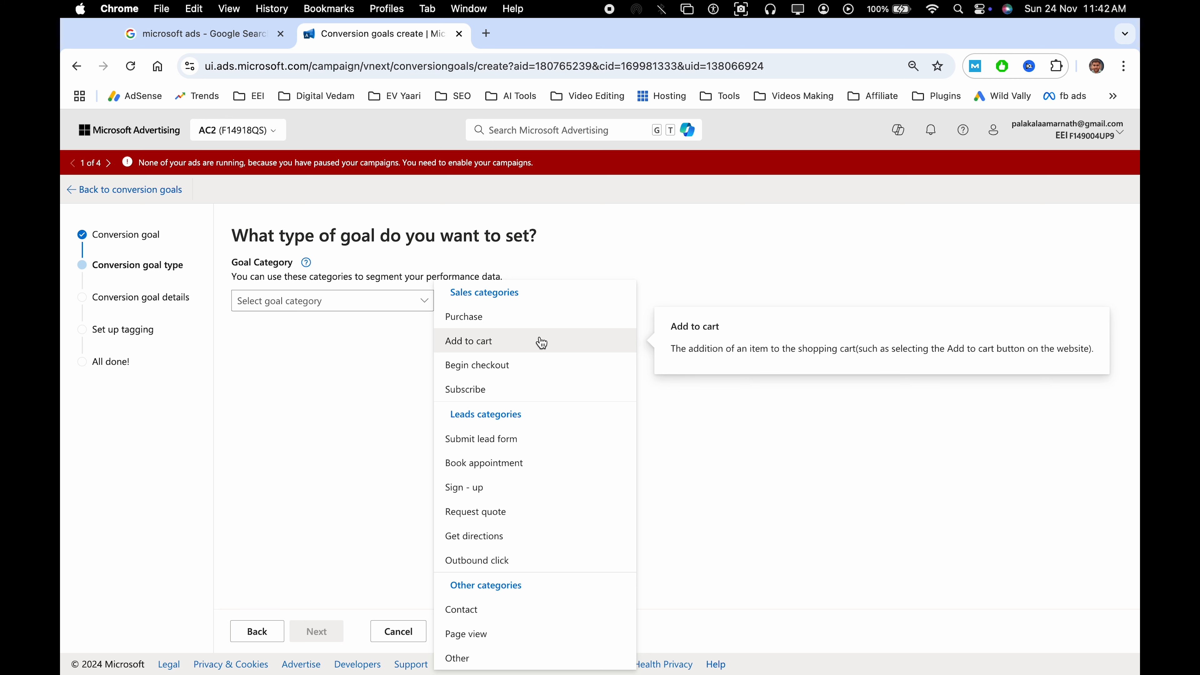
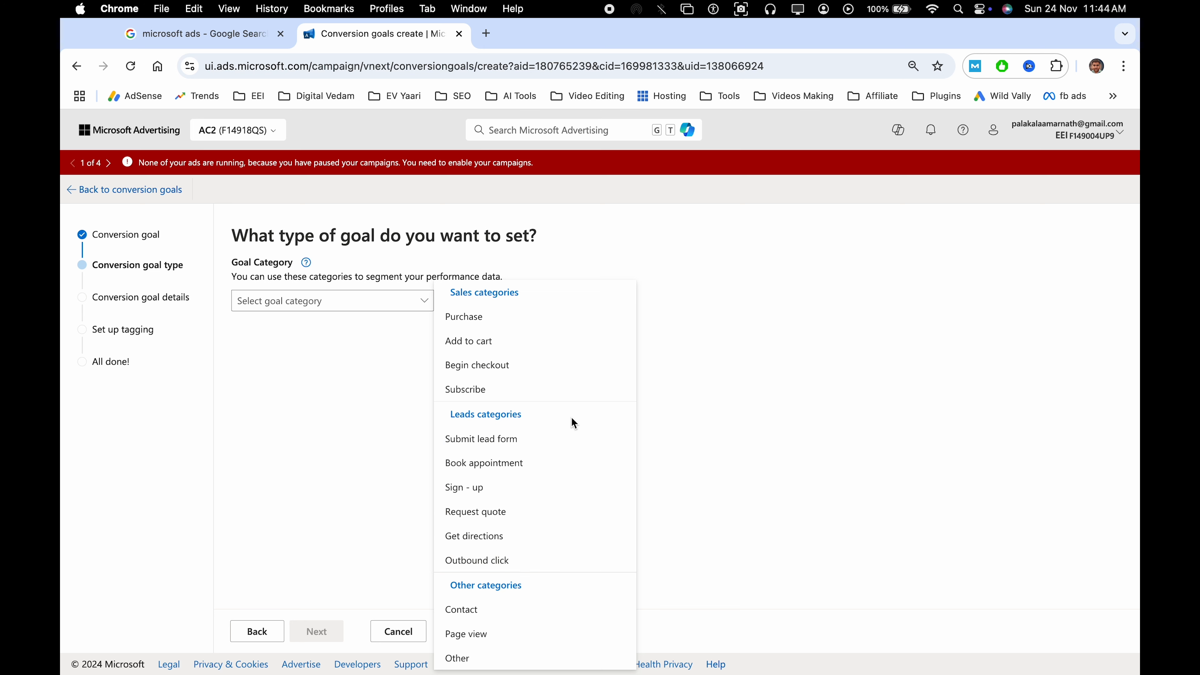
Set the new goal's category to Submit lead form with the Destination URL goal type, then continue
mouse_move(498, 659)
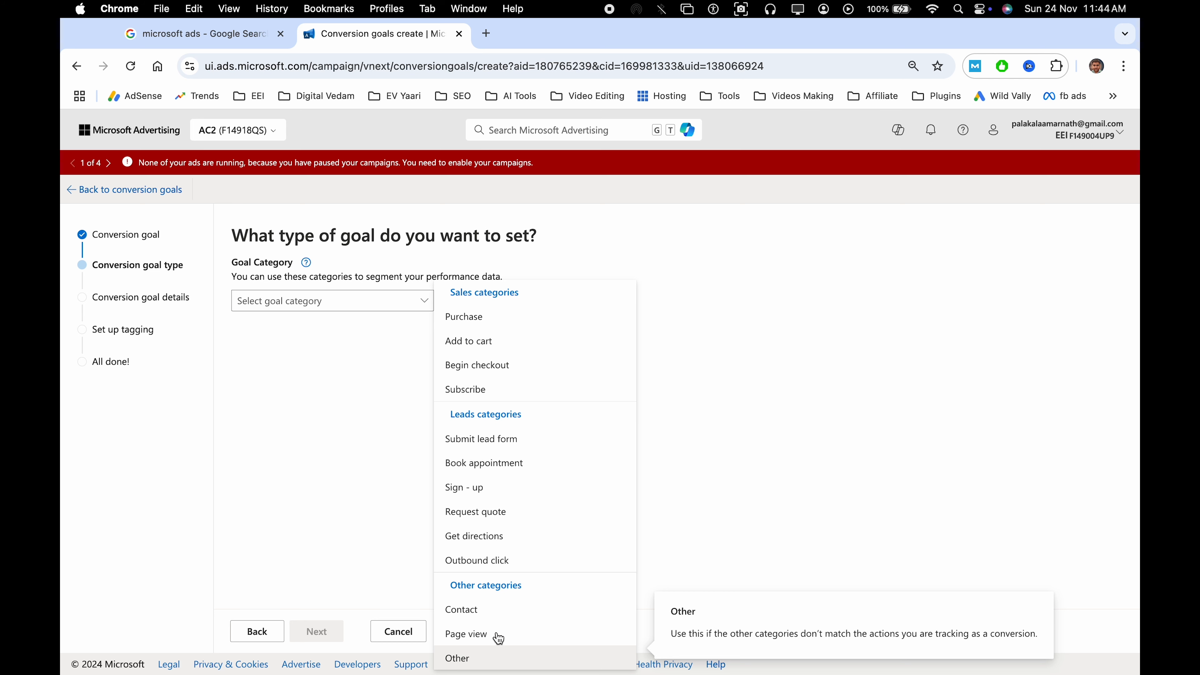
mouse_move(539, 448)
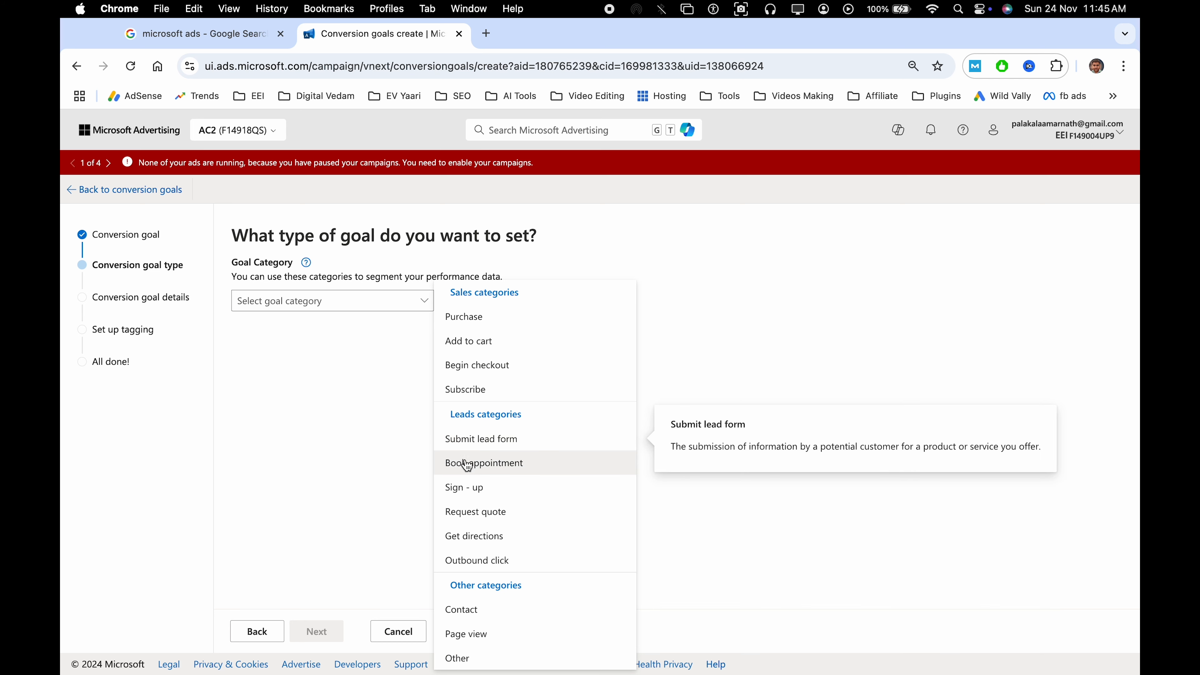
left_click(537, 445)
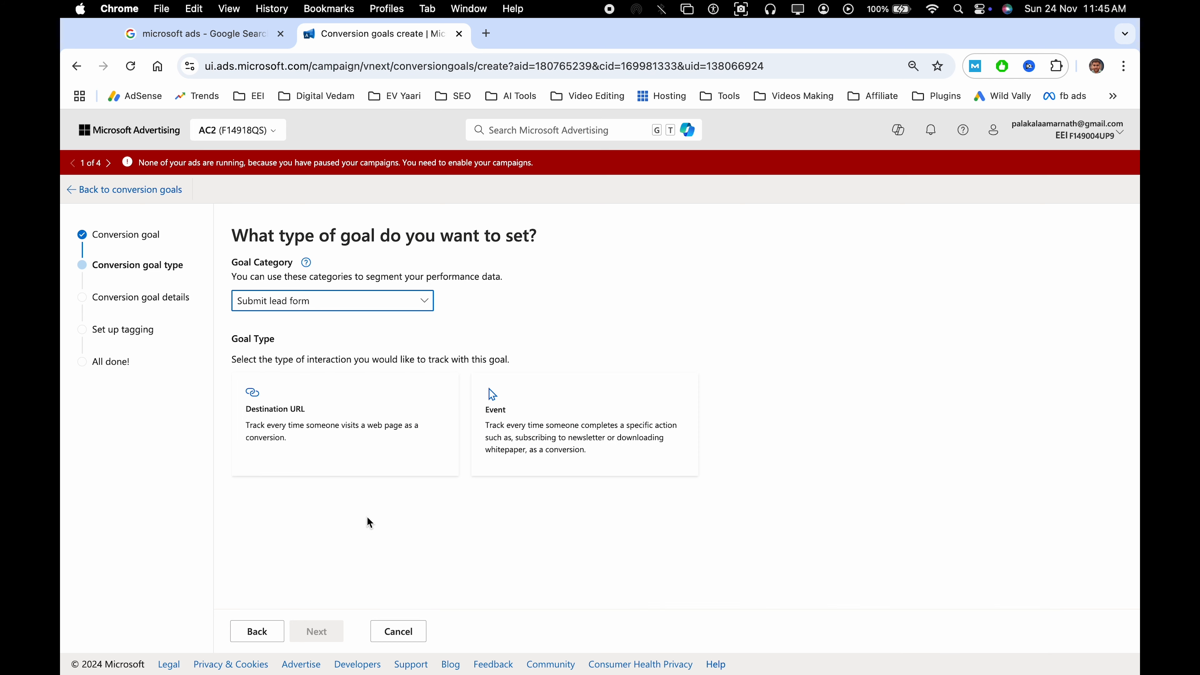
left_click(313, 447)
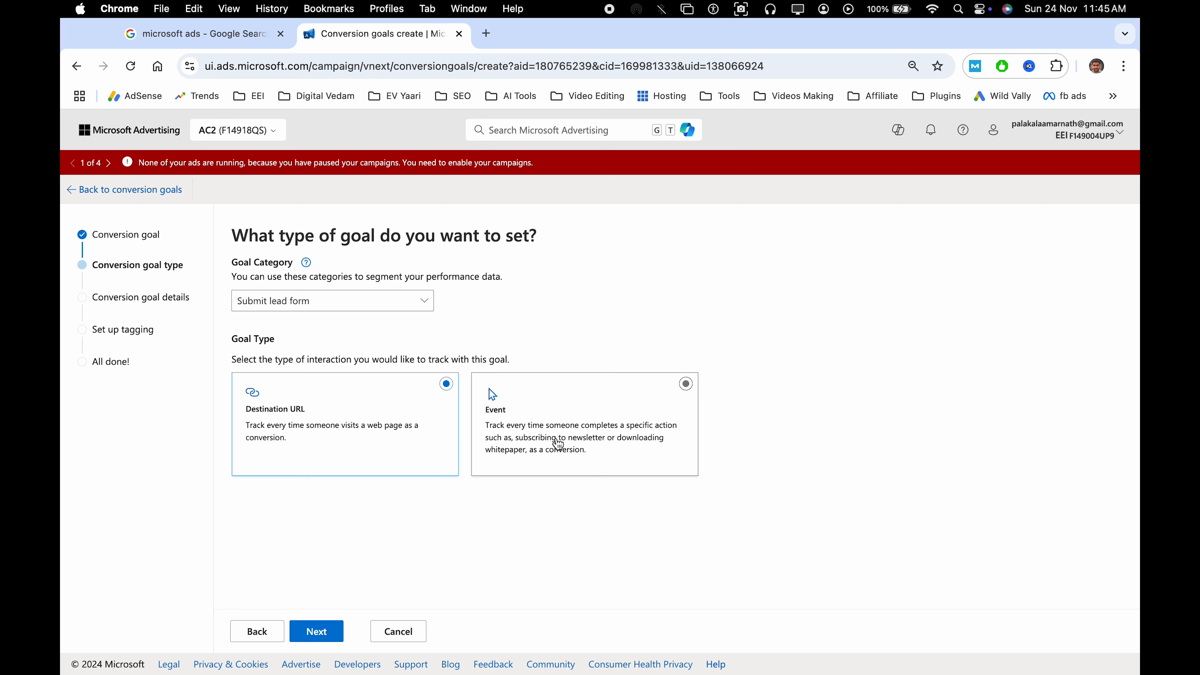
left_click(595, 462)
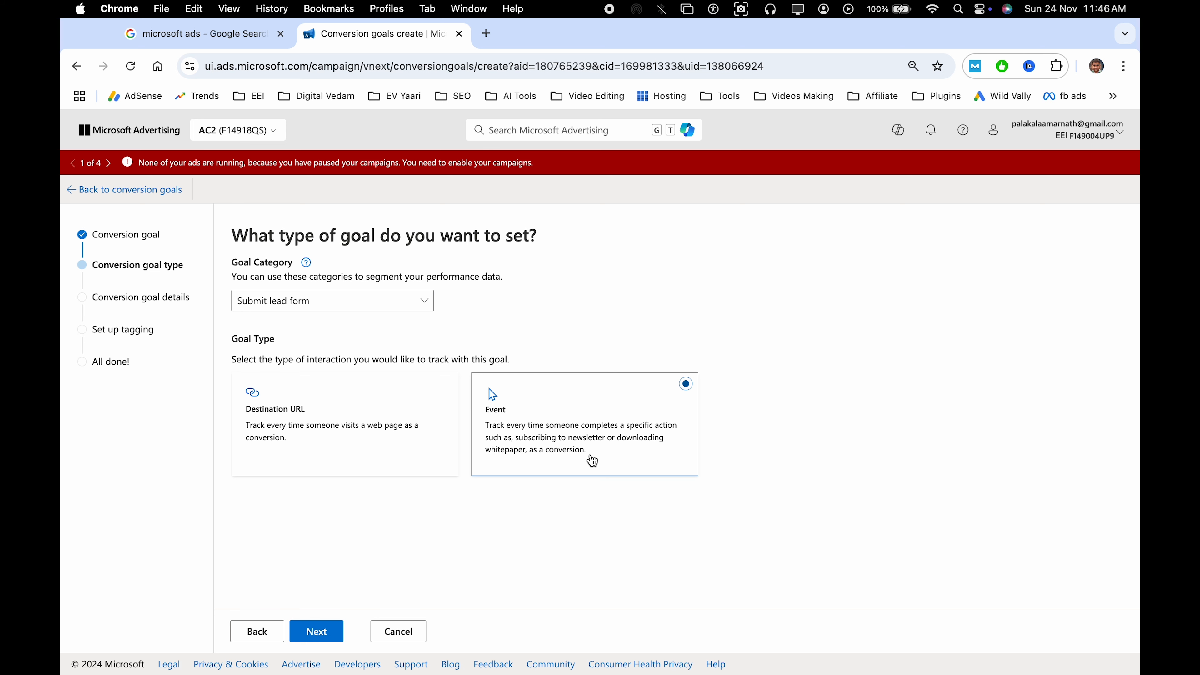
left_click(377, 458)
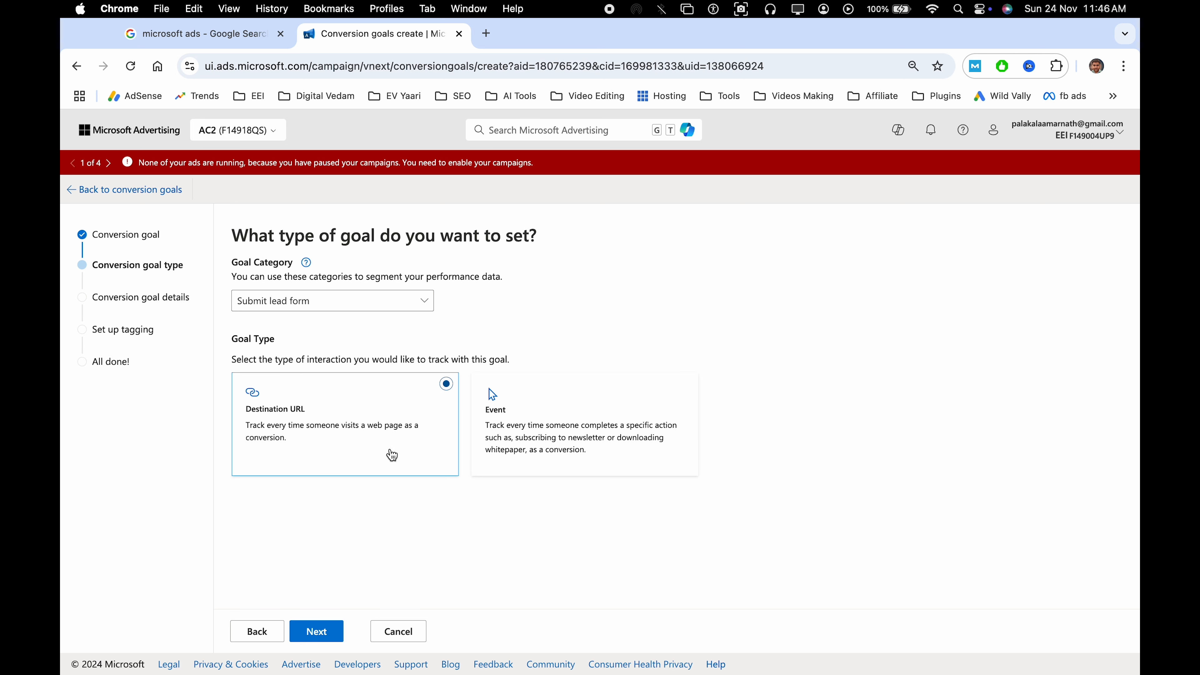
left_click(327, 637)
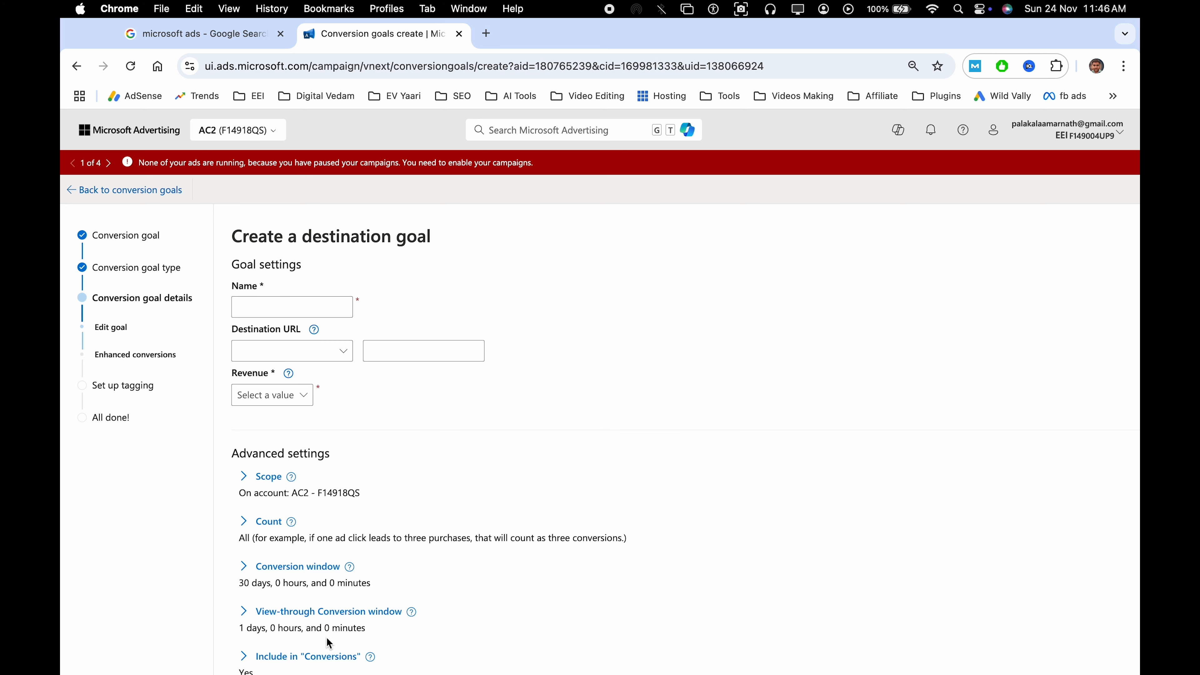
Name the goal 'TY pgae' and set its destination URL rule to Contains /thank-you/
left_click(277, 310)
type("Ty")
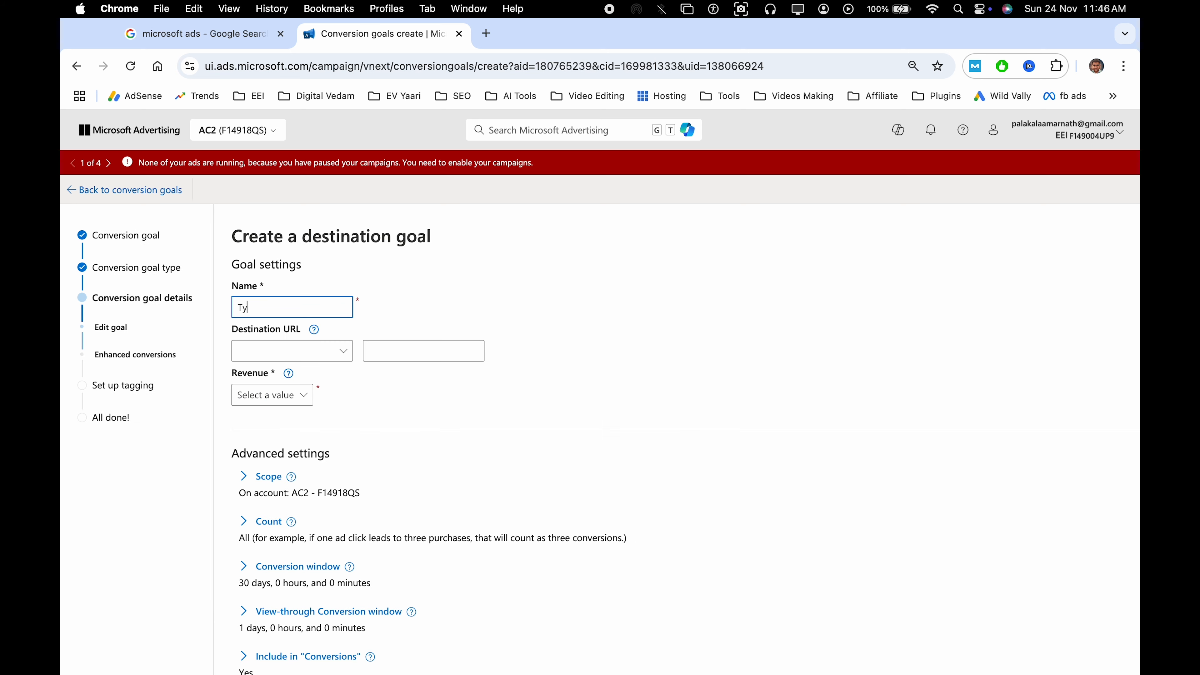
type("Y pgae")
left_click(299, 351)
left_click(274, 419)
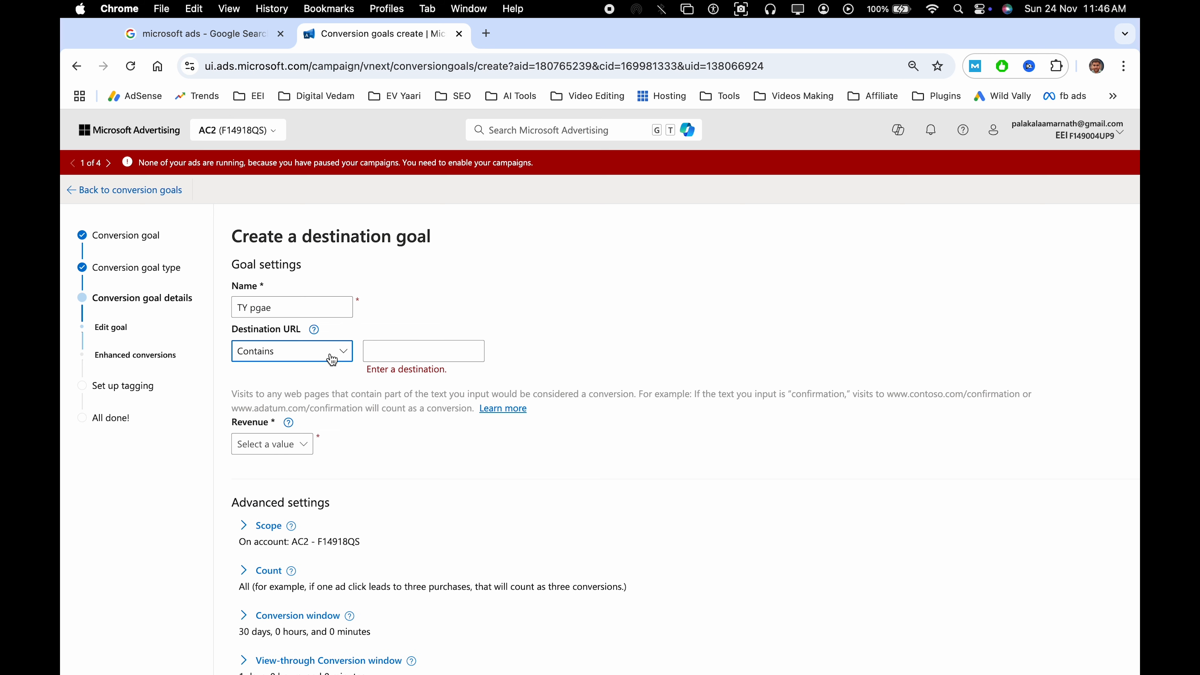
left_click(368, 352)
left_click(403, 351)
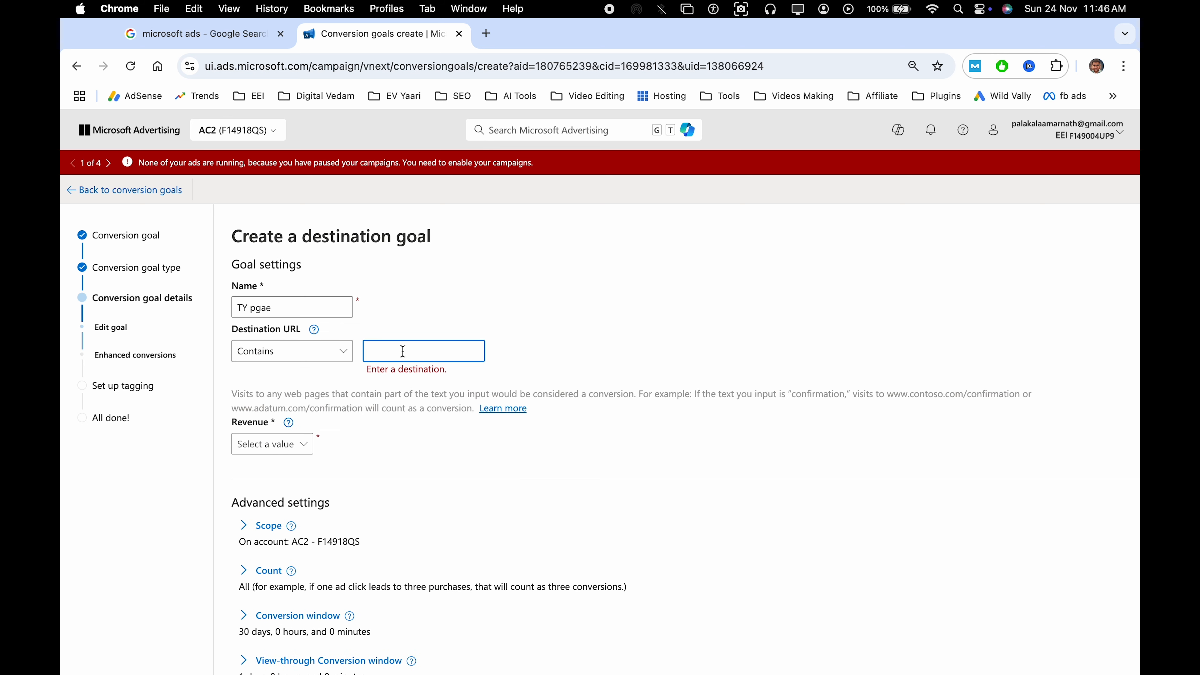
type("thank")
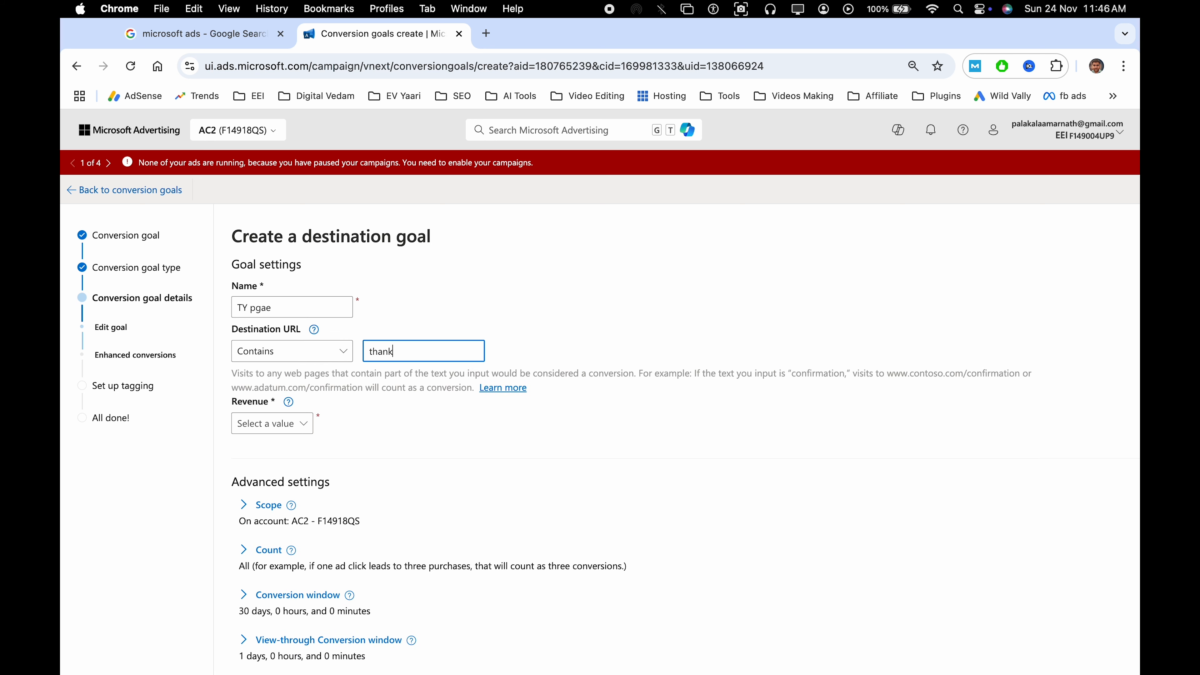
type("-you")
left_click(370, 352)
type("/")
left_click(431, 357)
type("/")
left_click(615, 336)
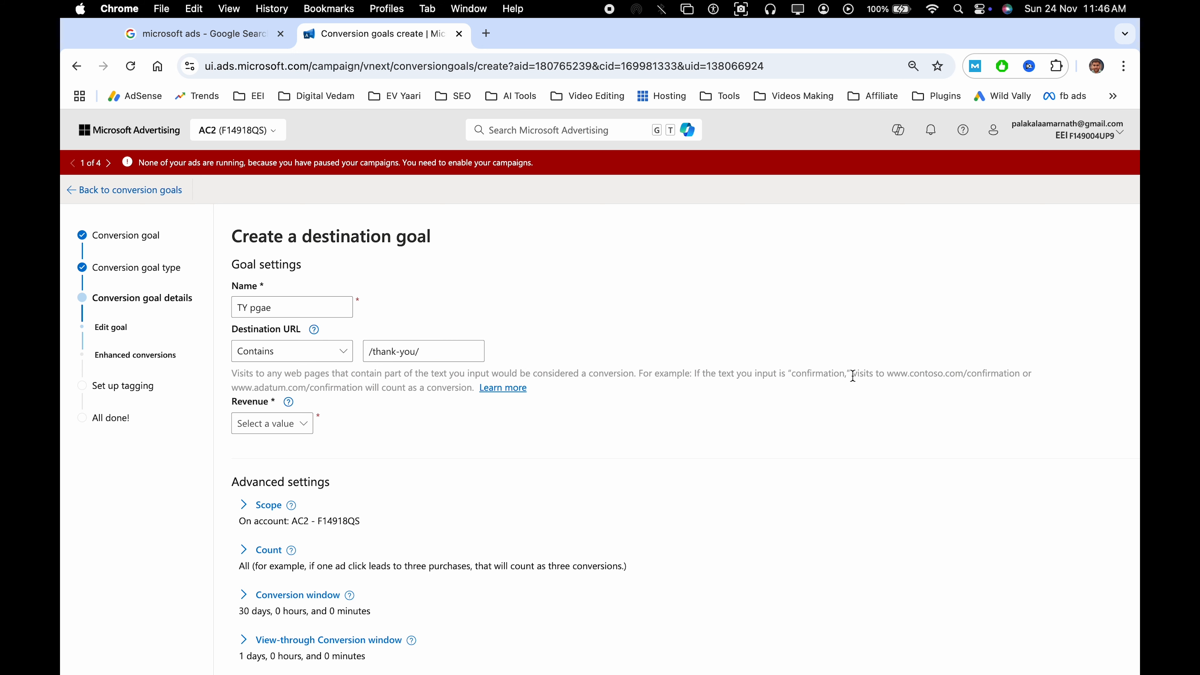
Check the /thank-you/ destination URL value against the help text's example URL
left_click_drag(894, 374, 1018, 374)
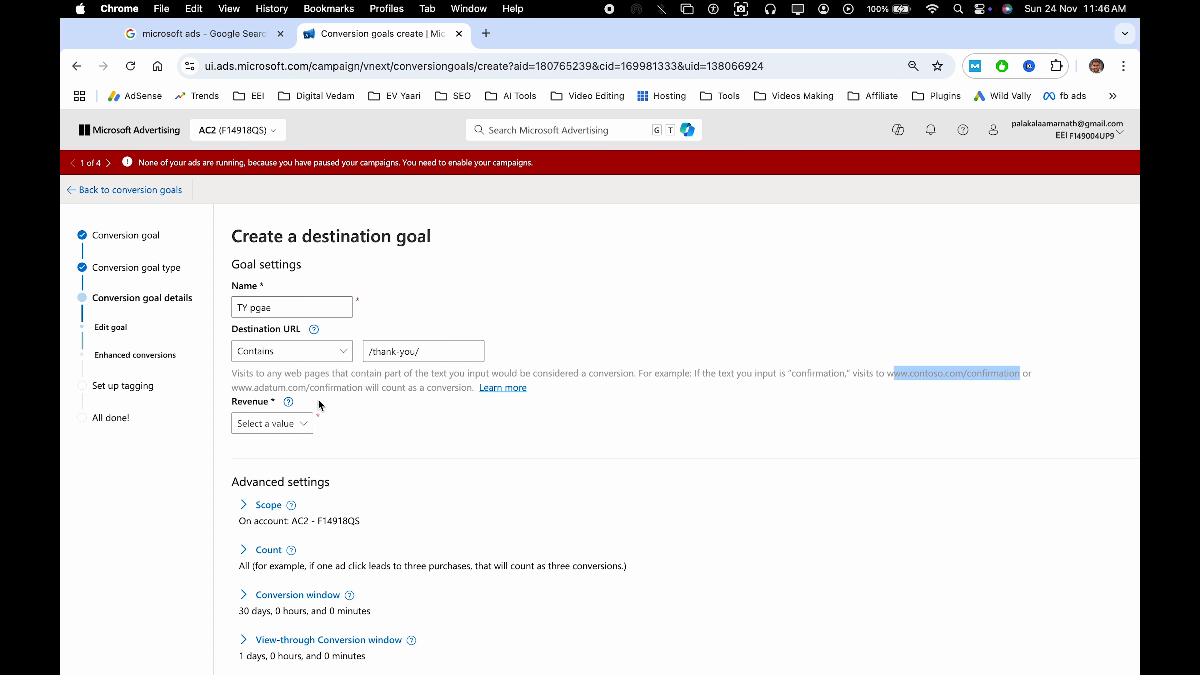
left_click(371, 352)
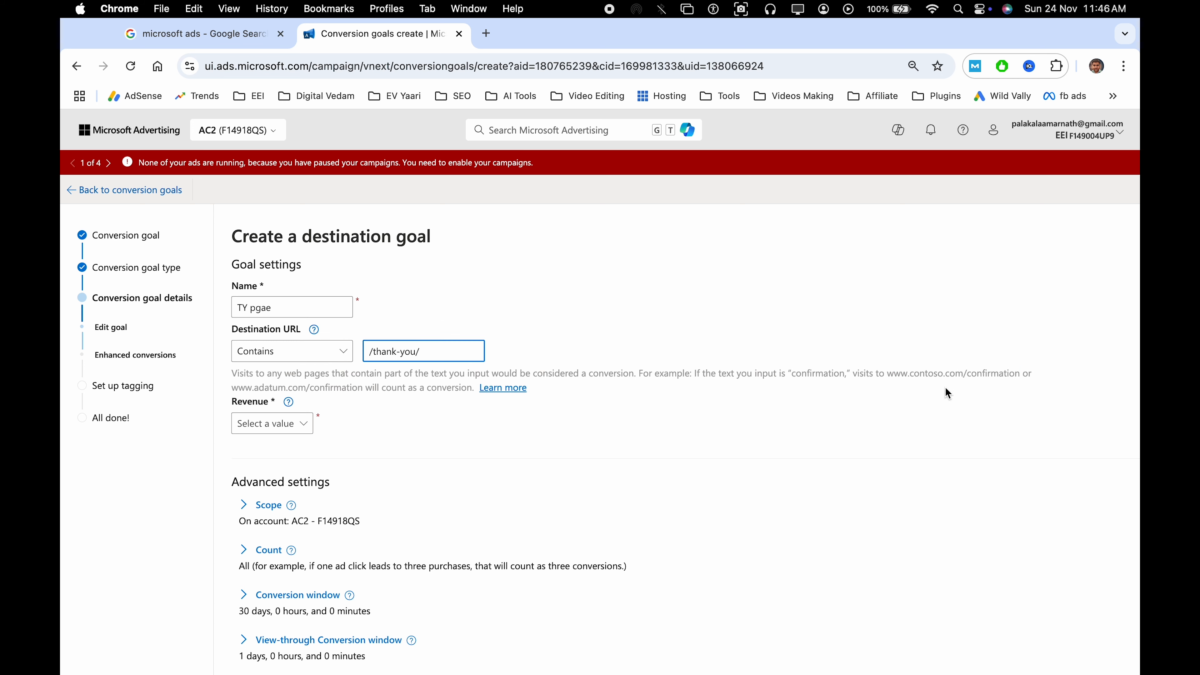
left_click(369, 353)
left_click_drag(369, 352, 454, 351)
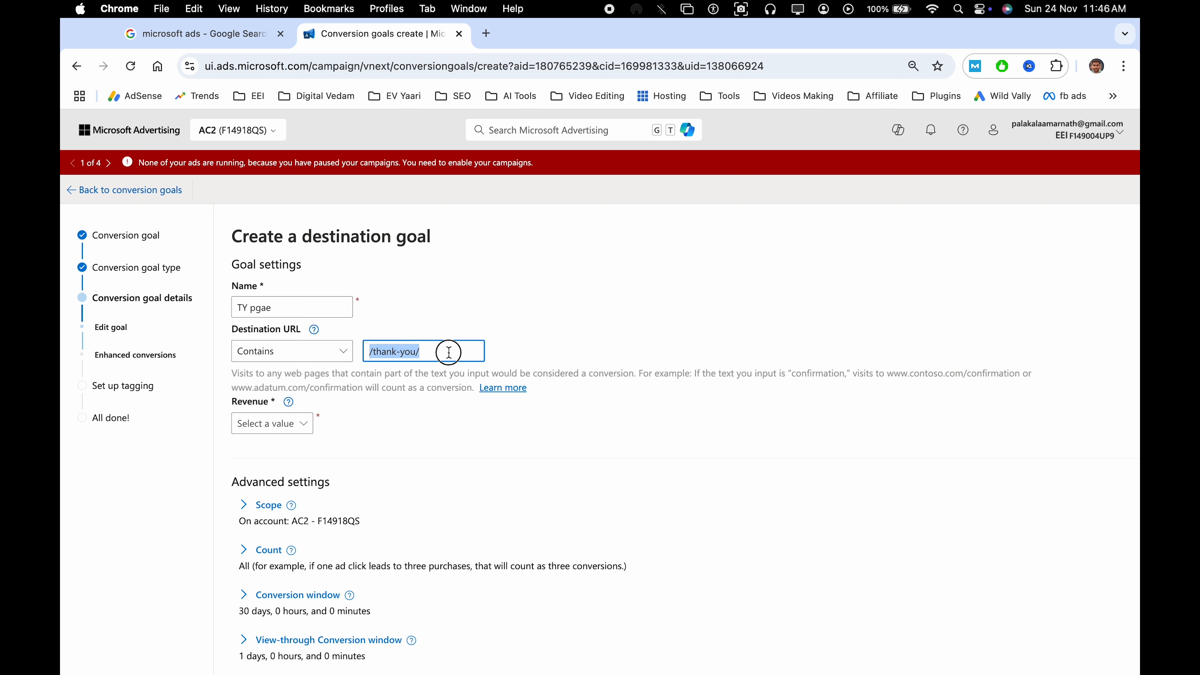
left_click(452, 352)
triple_click(452, 352)
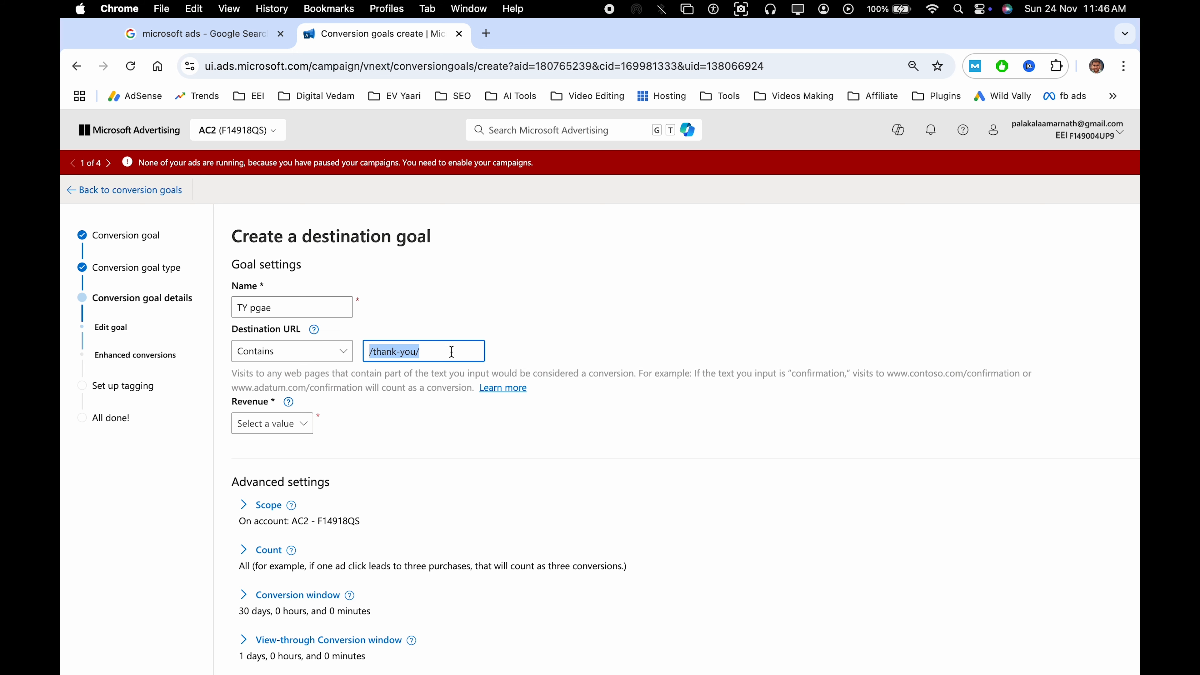
left_click(470, 353)
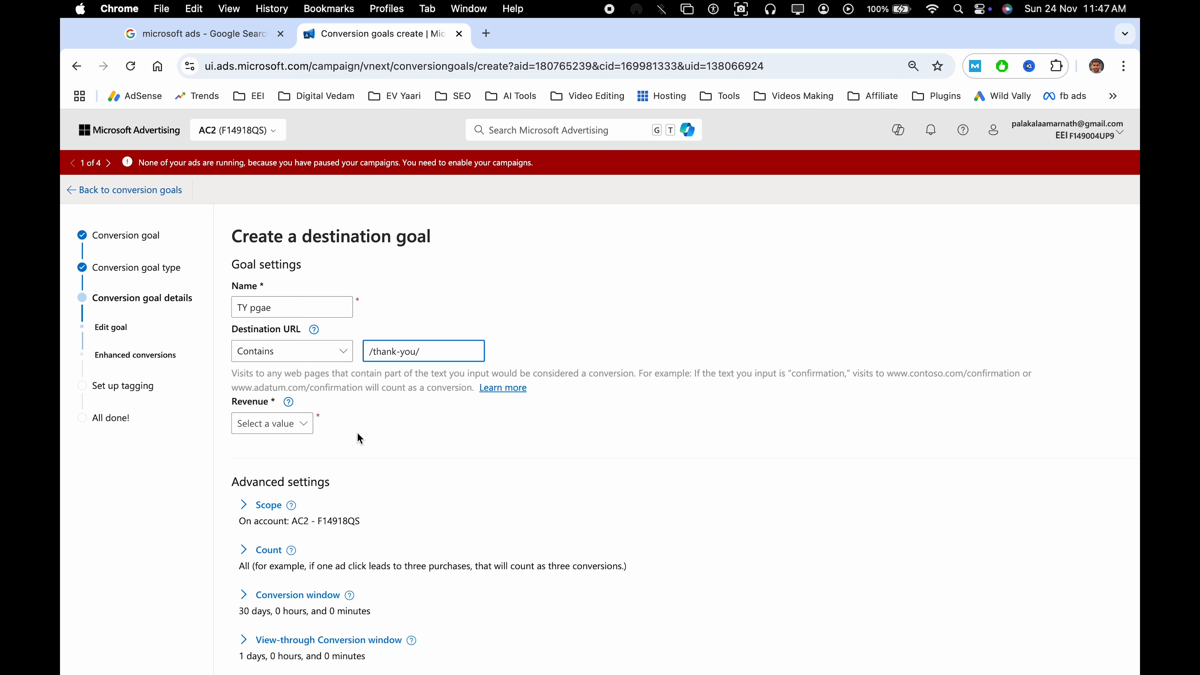
Choose Don't assign a value for revenue, then turn on Enhanced conversions
left_click(272, 424)
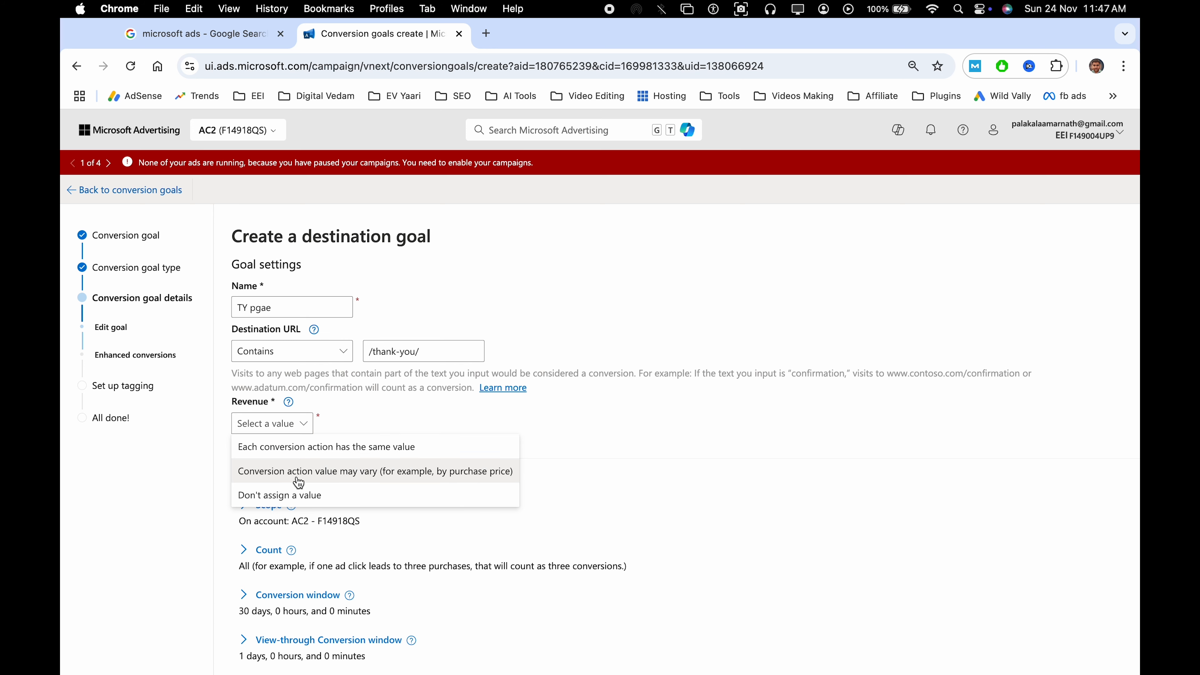
left_click(345, 473)
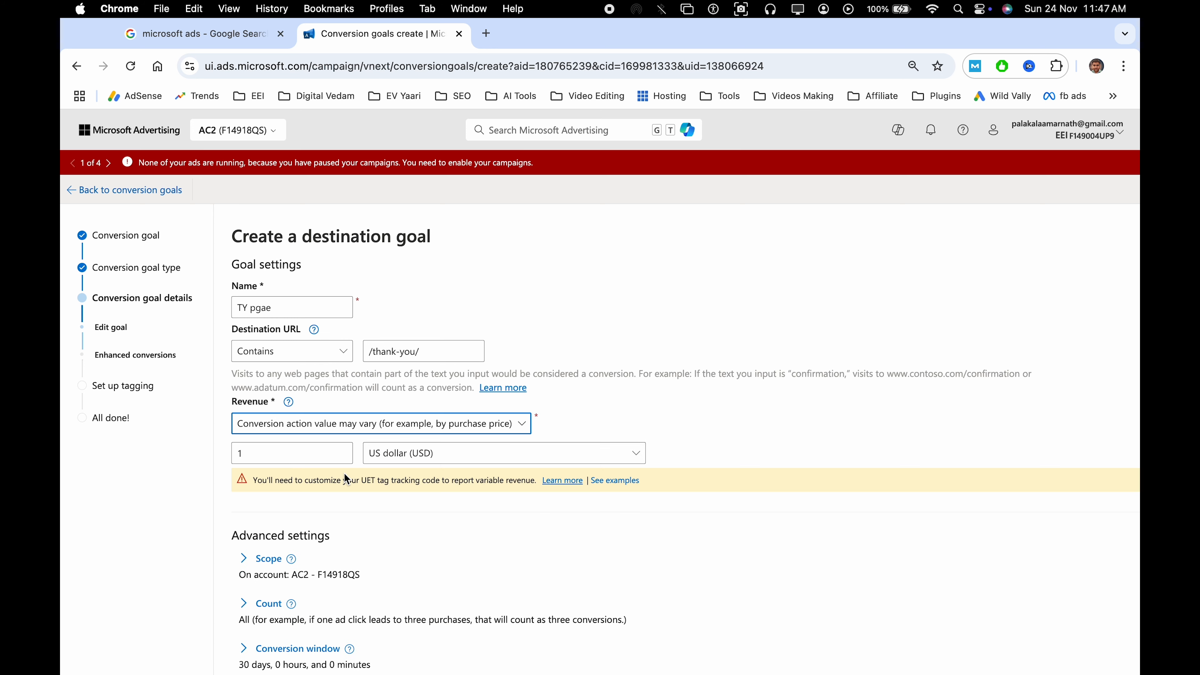
left_click(357, 424)
left_click(284, 495)
double_click(287, 450)
left_click(352, 450)
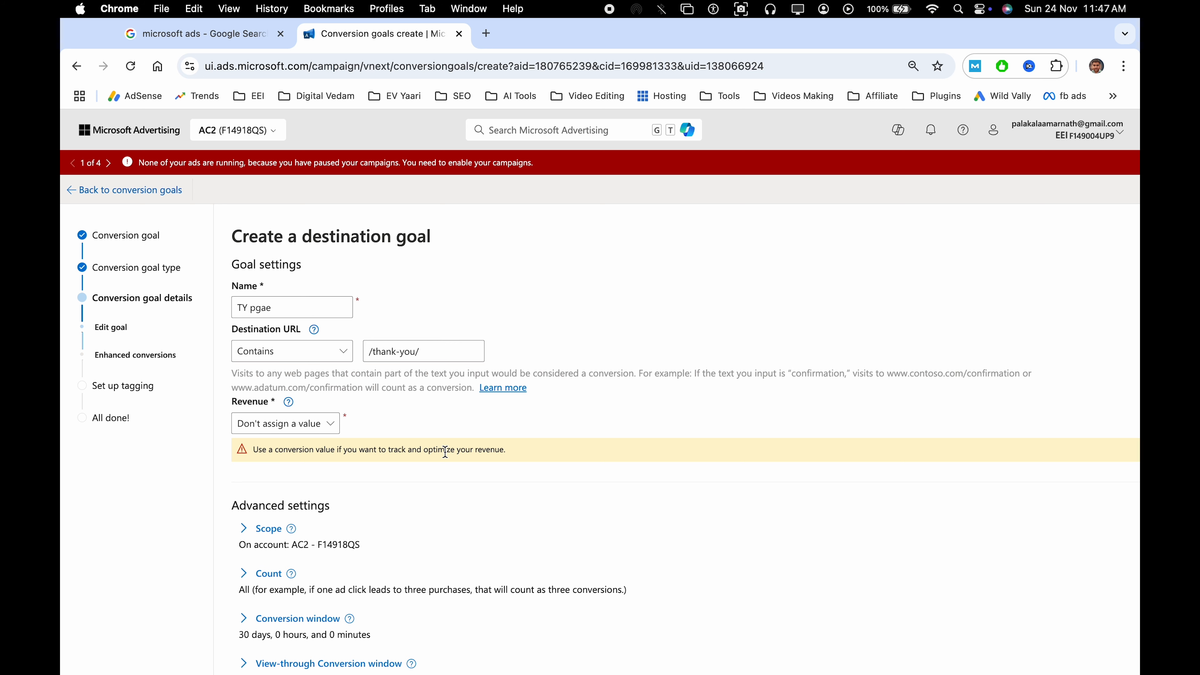
scroll(444, 452, "down", 5)
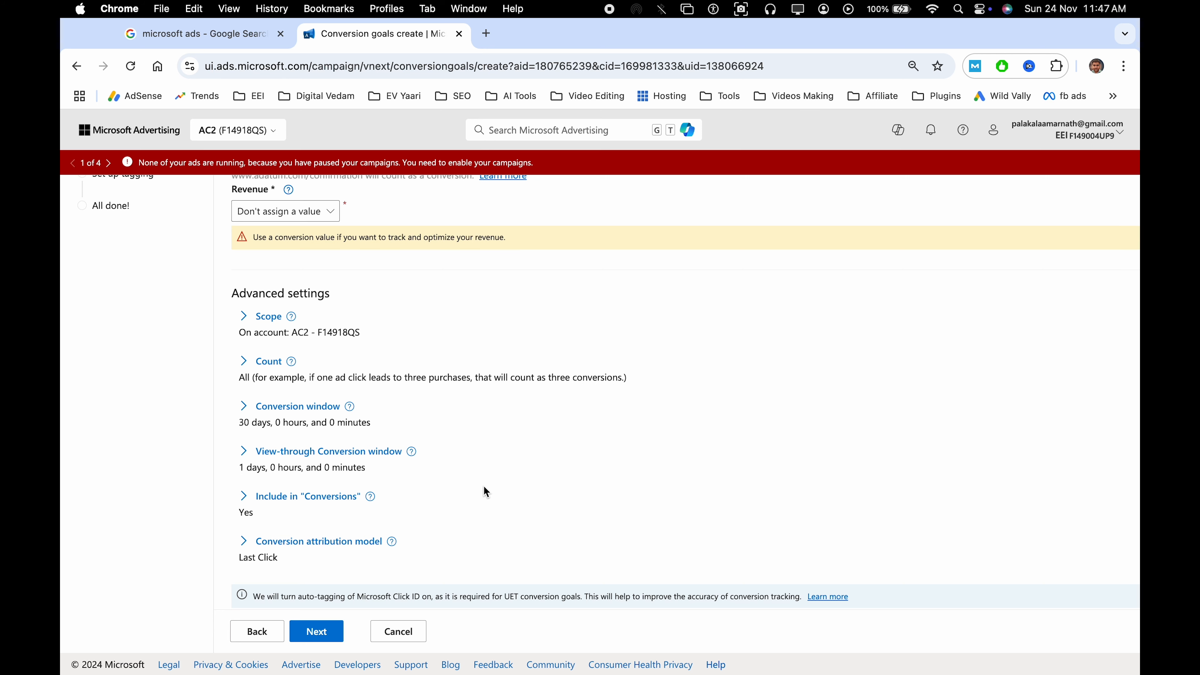
left_click(334, 631)
left_click(347, 372)
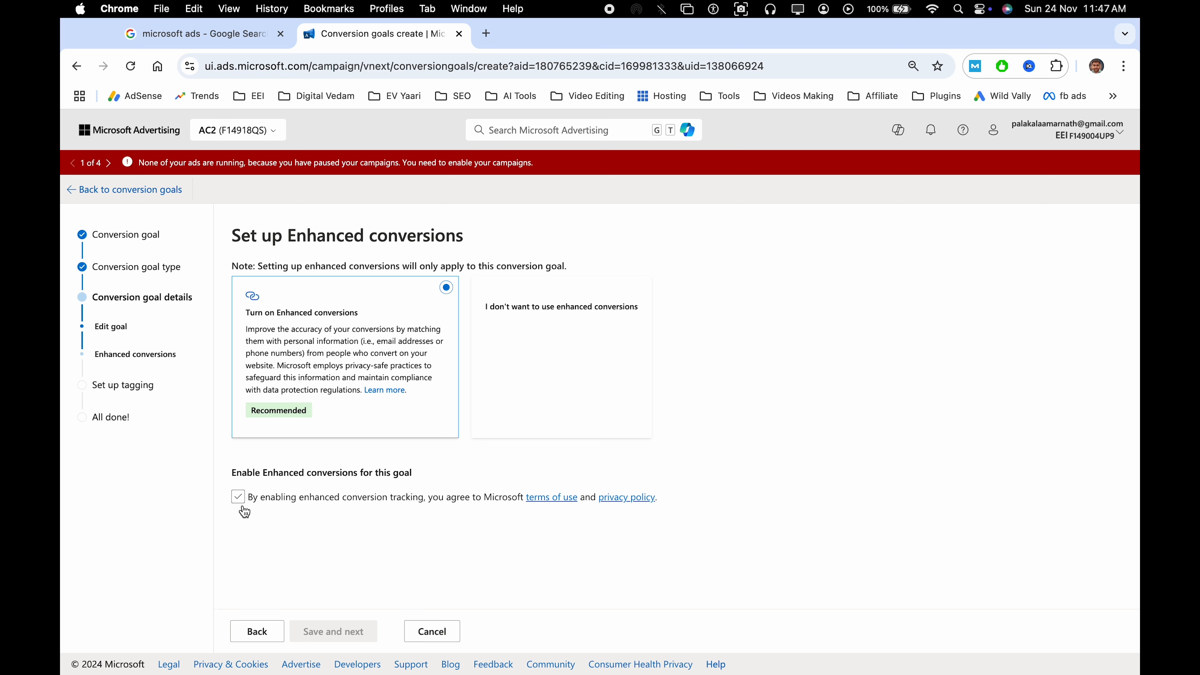
Accept the enhanced conversion terms and set Tag2 as the already-installed UET tag
left_click(237, 497)
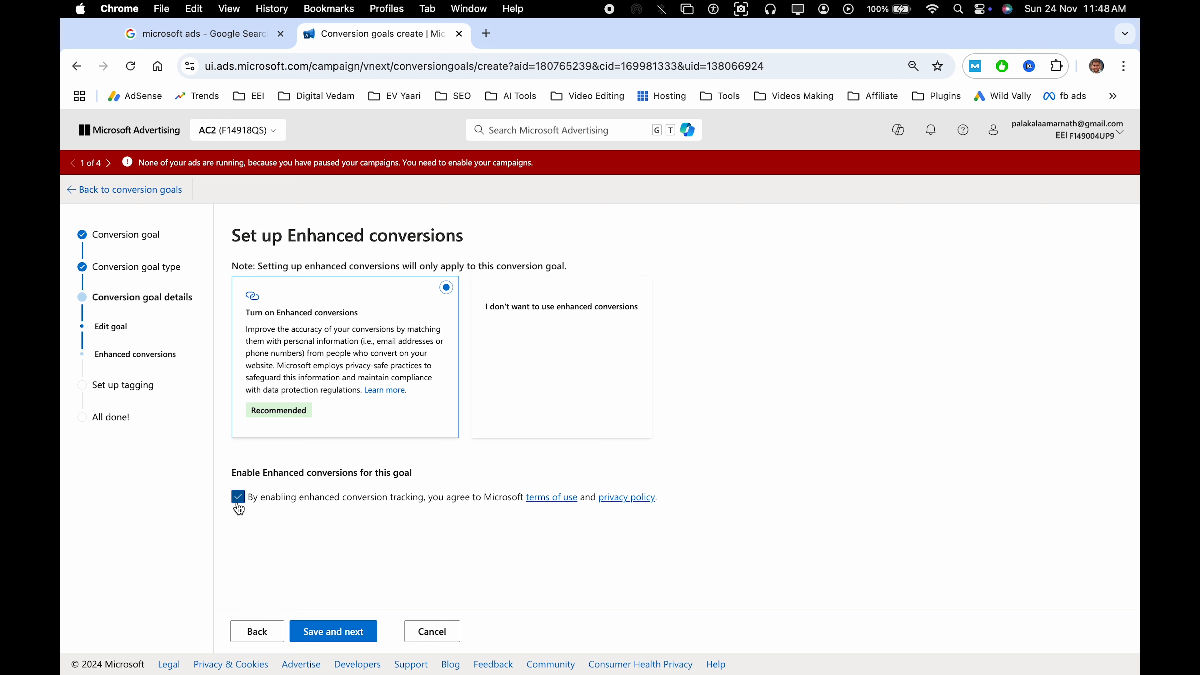
left_click(344, 636)
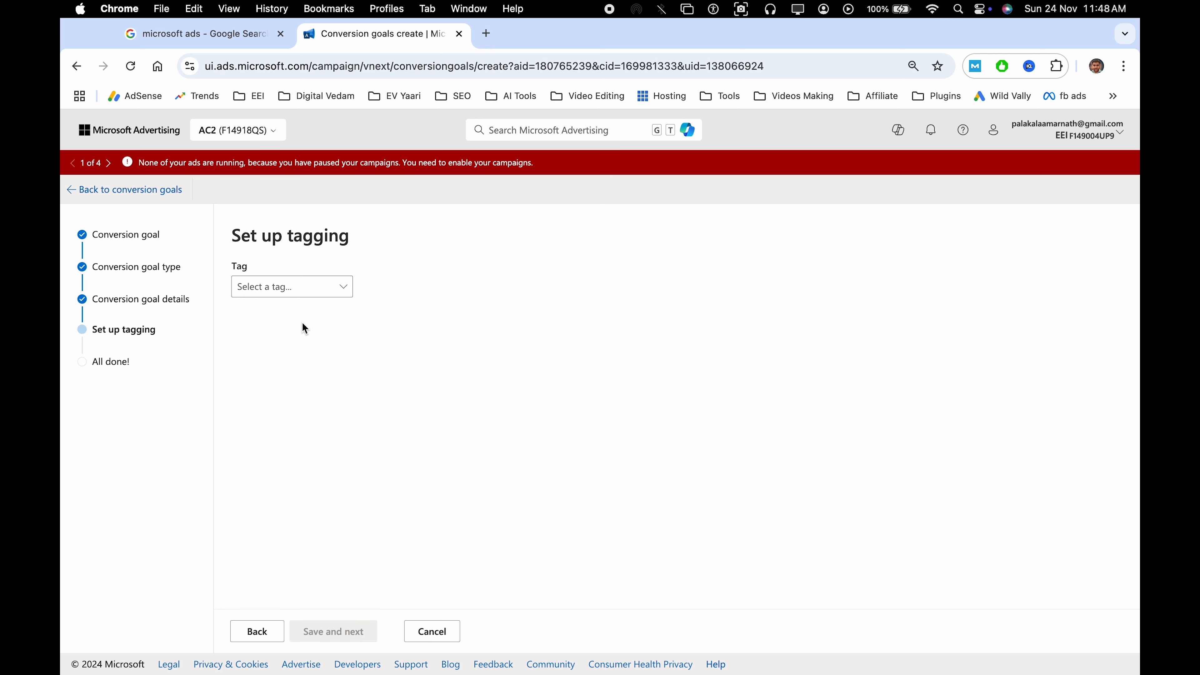
left_click(289, 289)
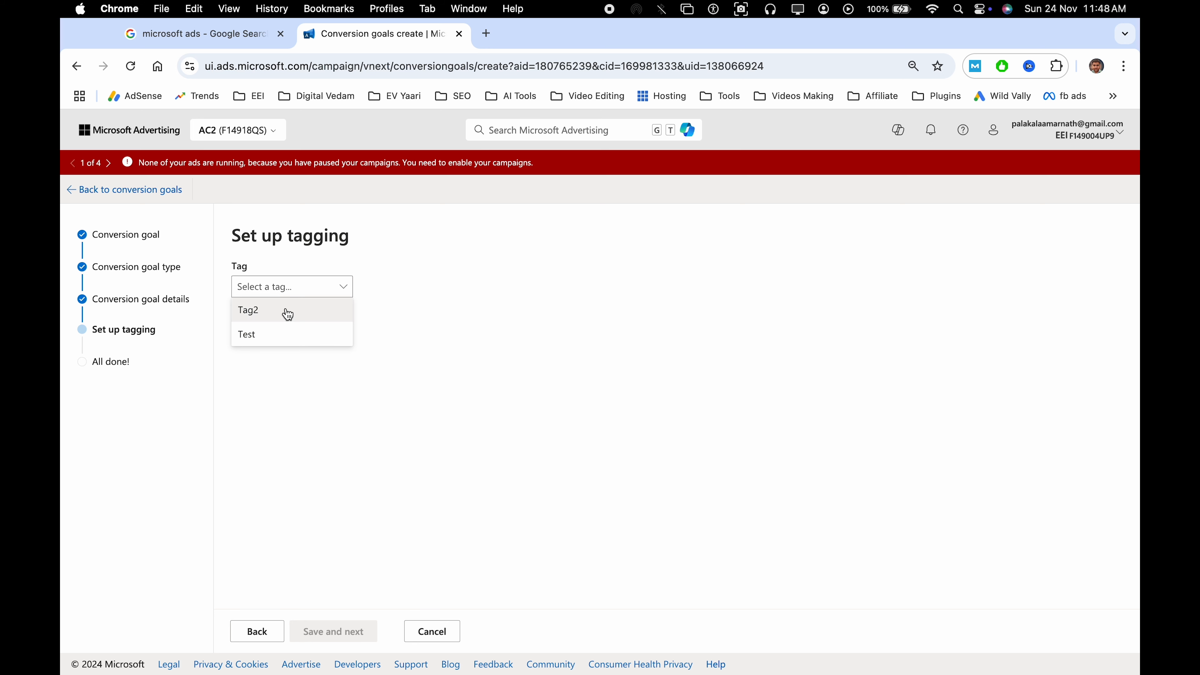
left_click(288, 313)
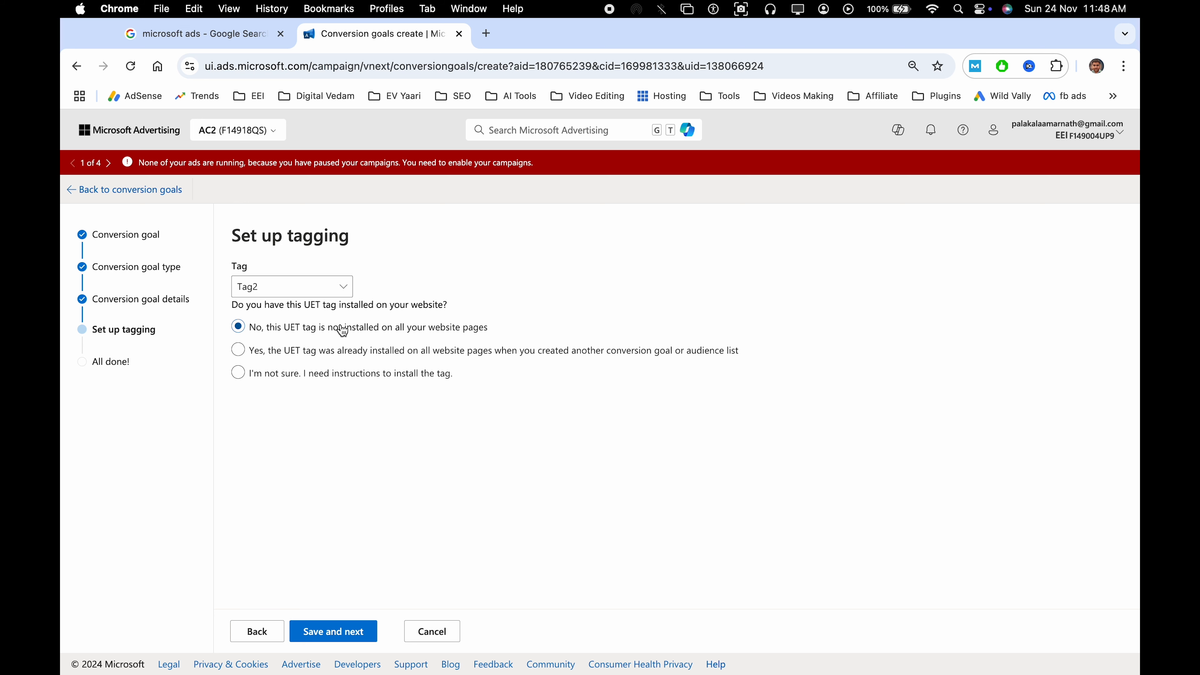
left_click(332, 359)
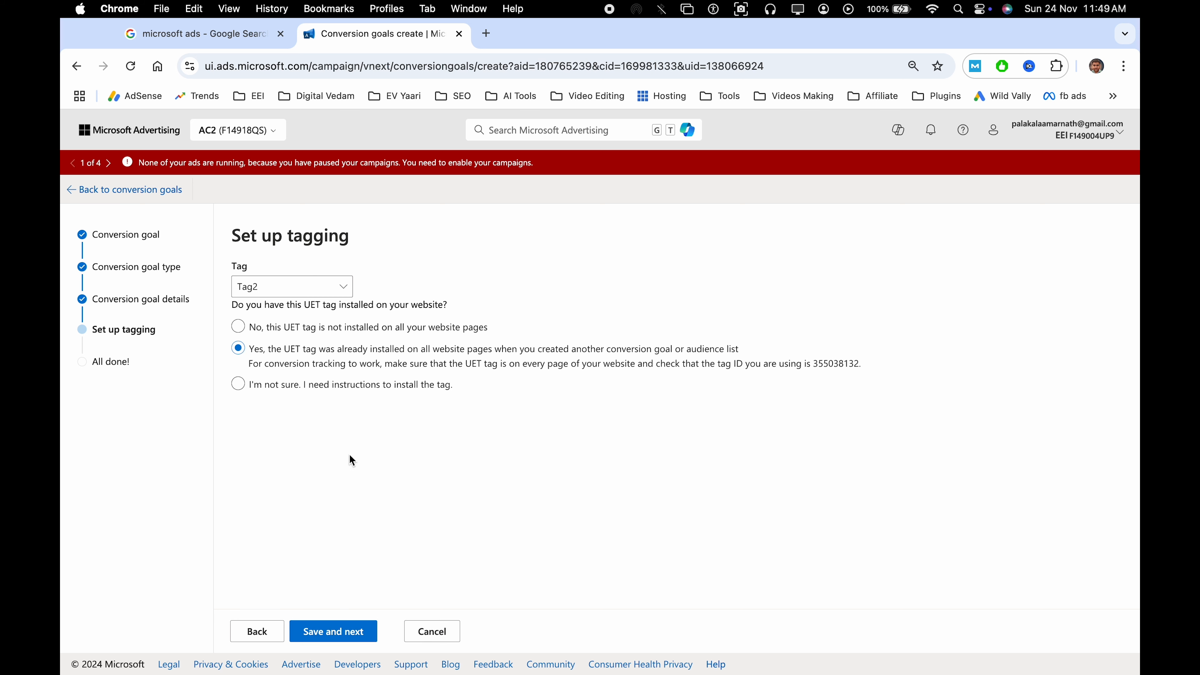
left_click(359, 633)
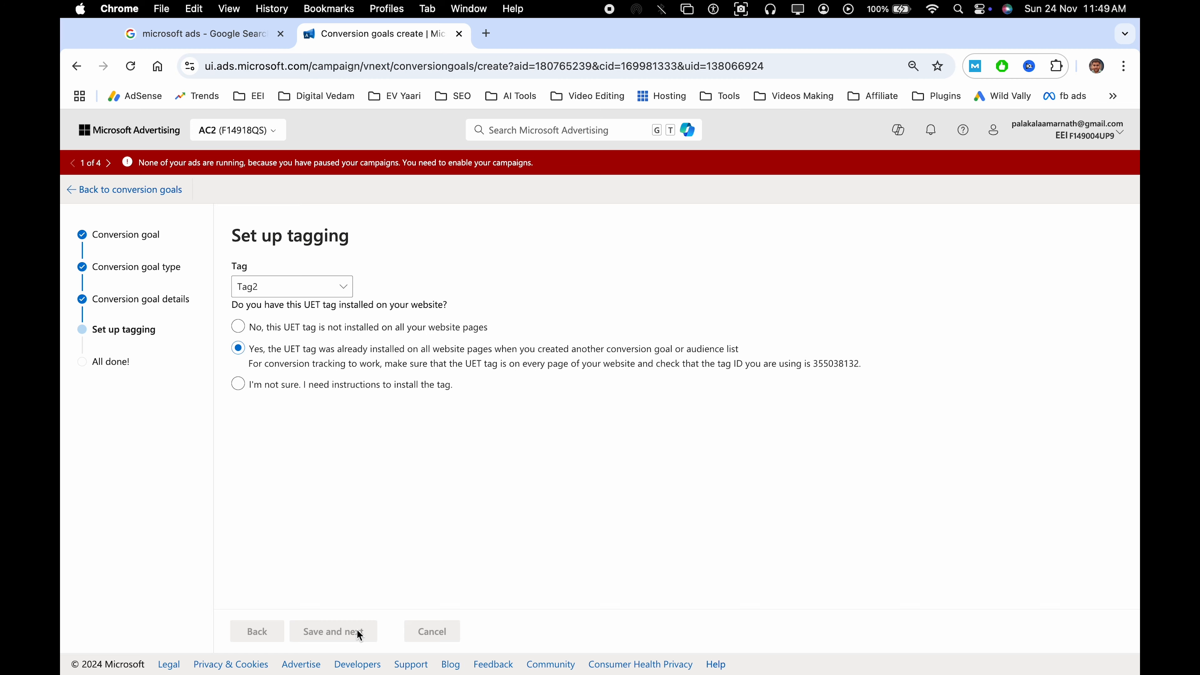
scroll(368, 402, "down", 5)
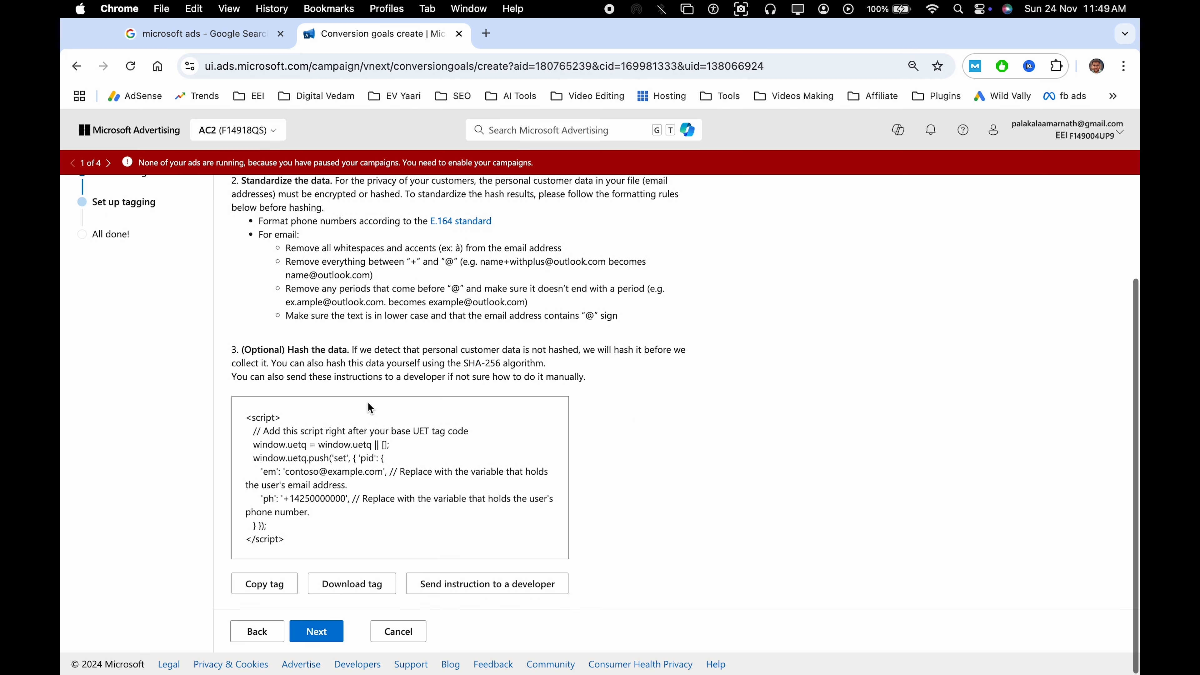
Copy the enhanced conversions tag script from the setup instructions
scroll(367, 403, "up", 5)
triple_click(279, 233)
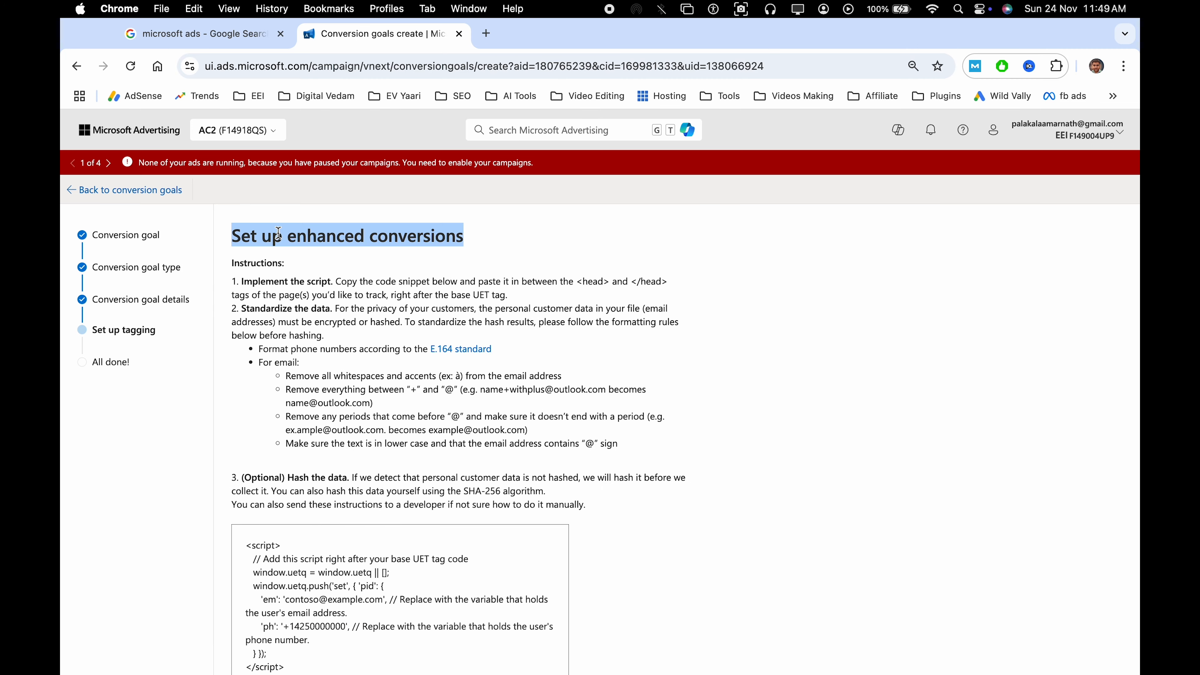
left_click(421, 225)
scroll(402, 323, "down", 3)
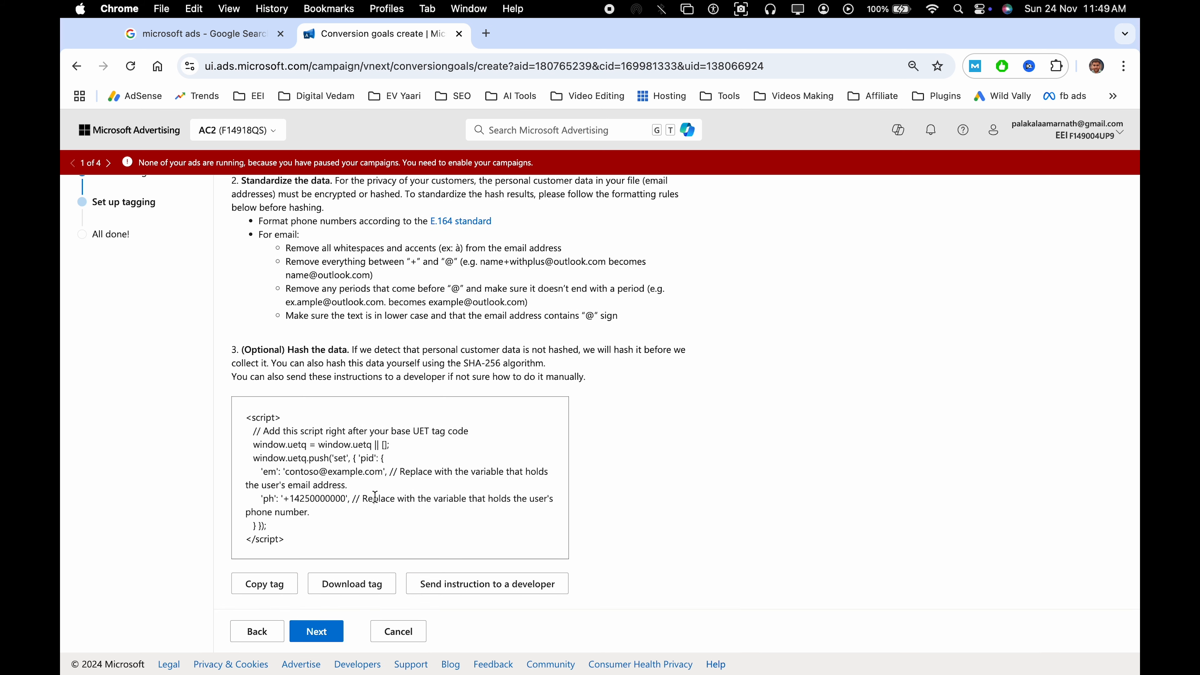
left_click(257, 596)
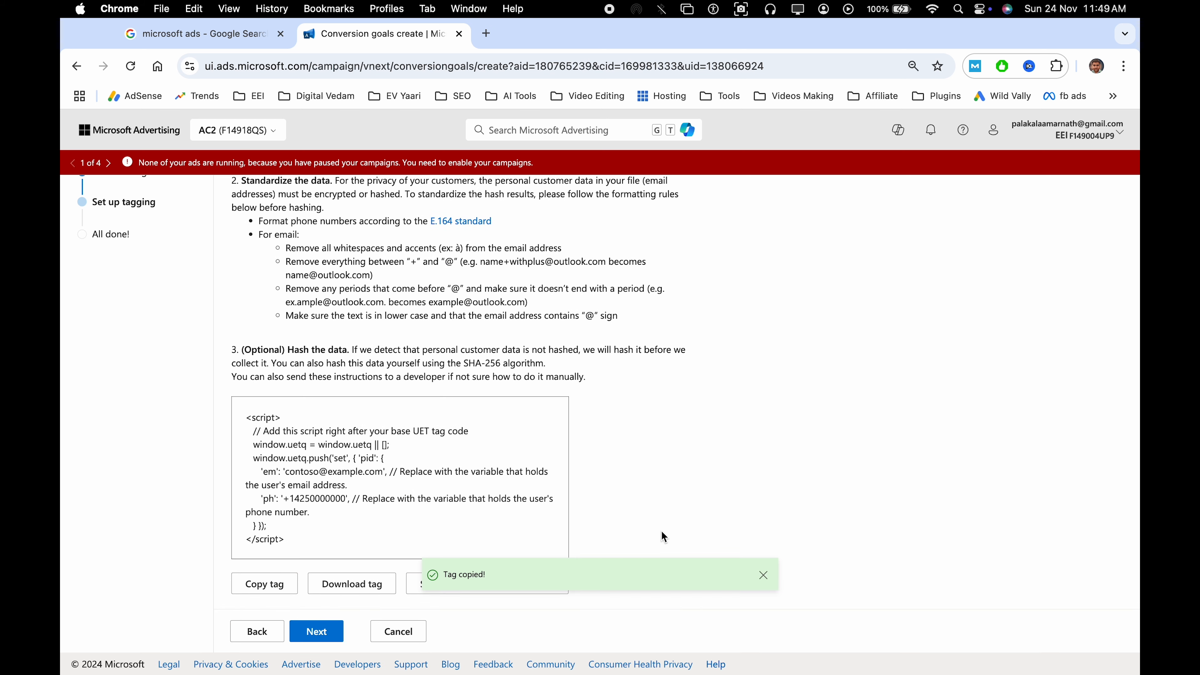
scroll(340, 504, "up", 2)
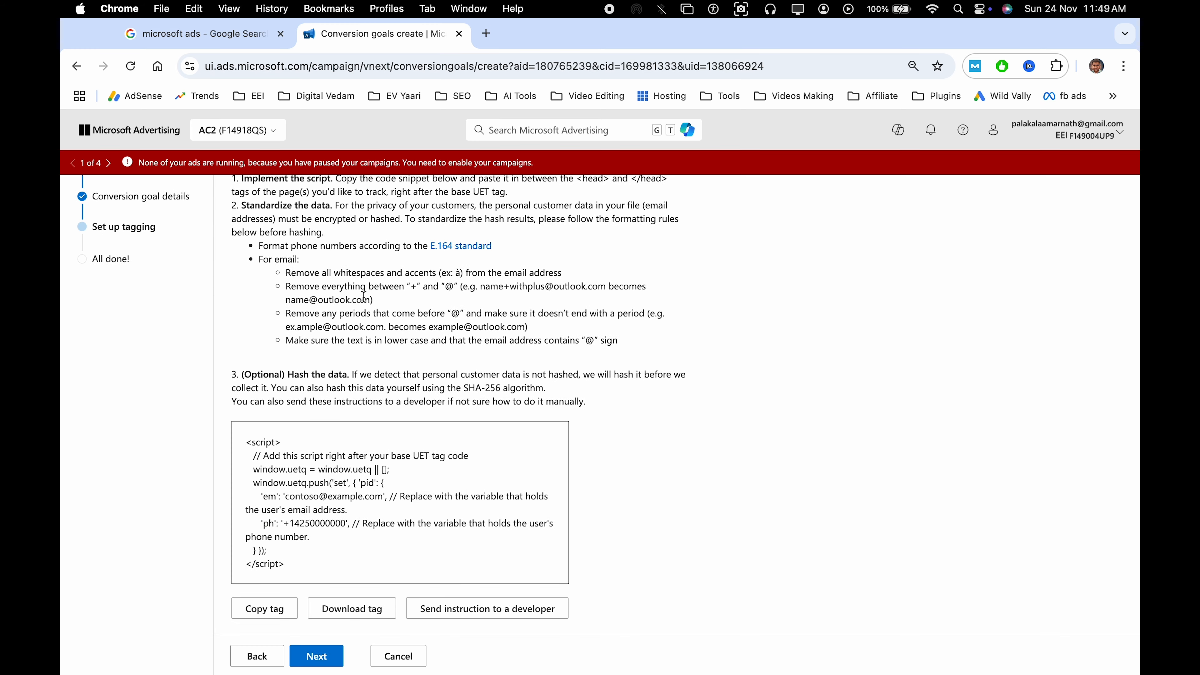
scroll(364, 298, "up", 1)
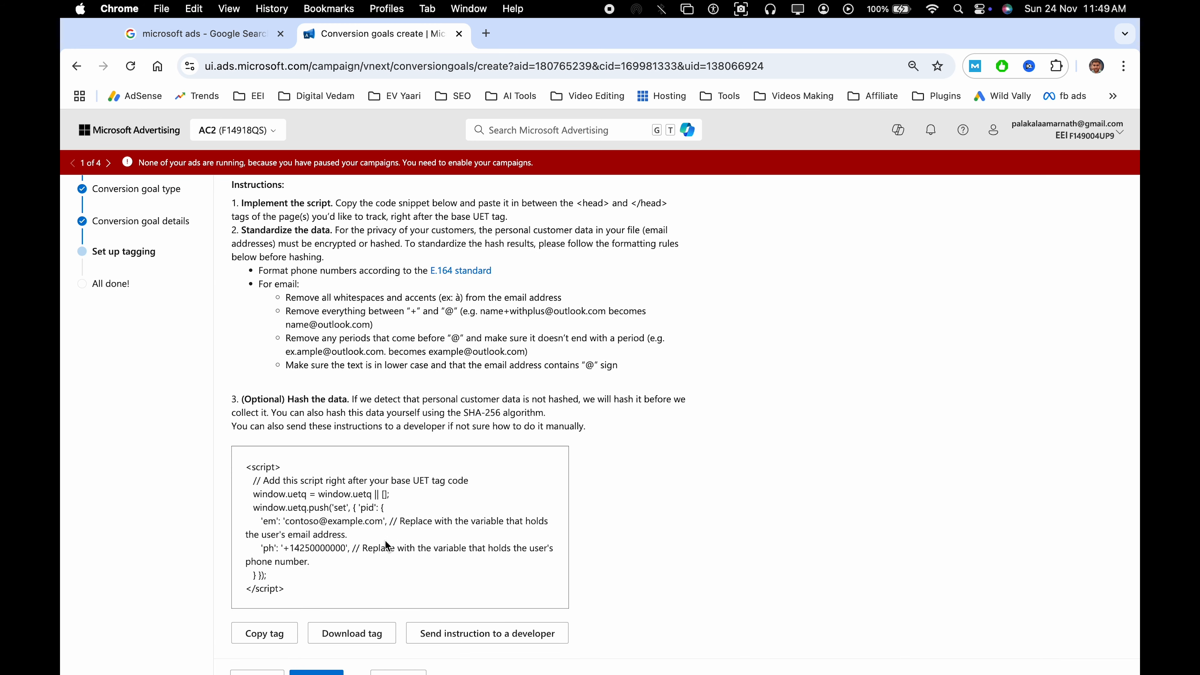
scroll(411, 541, "down", 2)
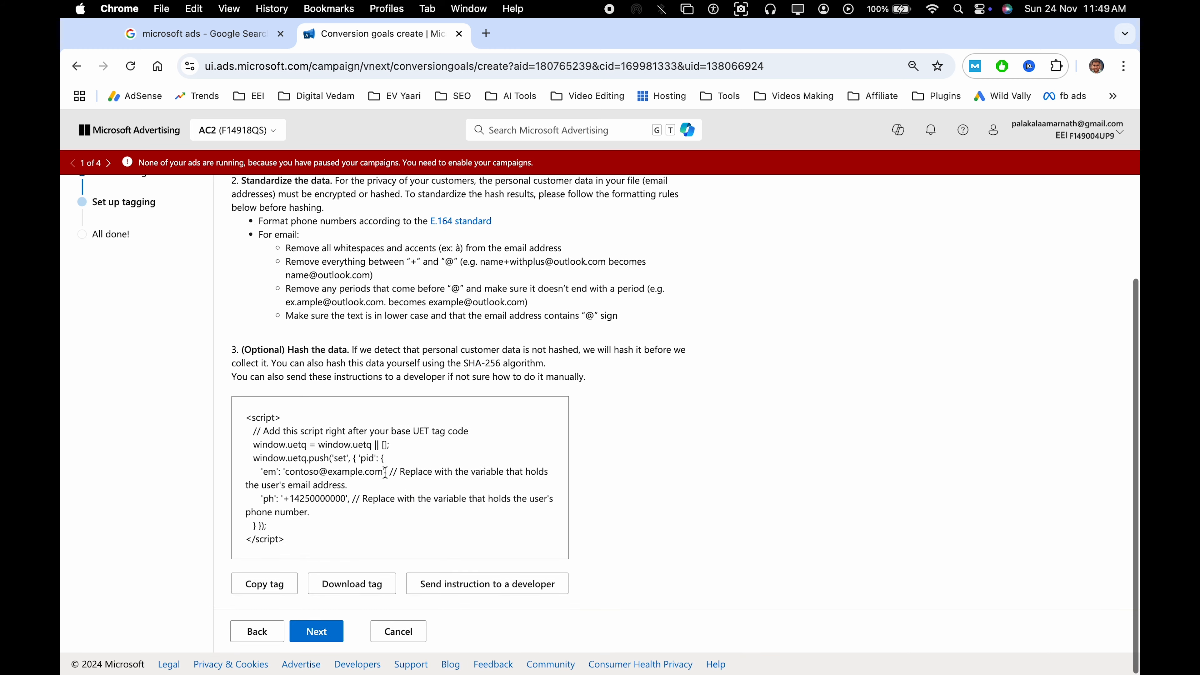
Finish the conversion goal and go to the Offline conversions page
left_click(326, 630)
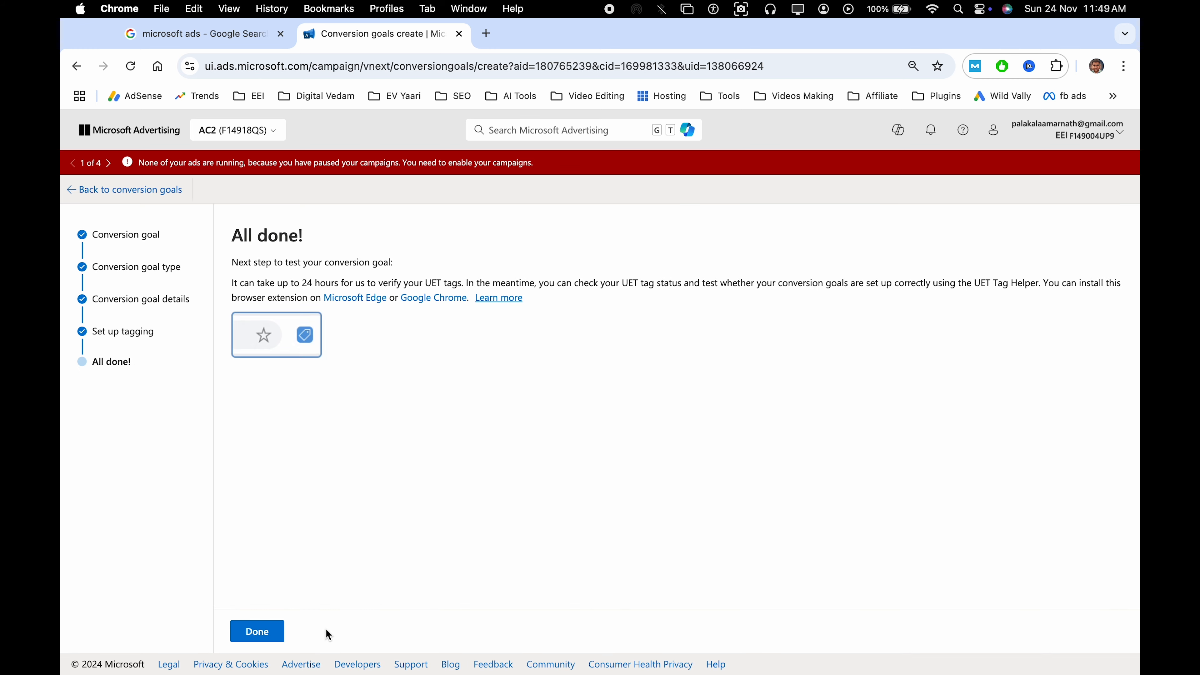
left_click(274, 630)
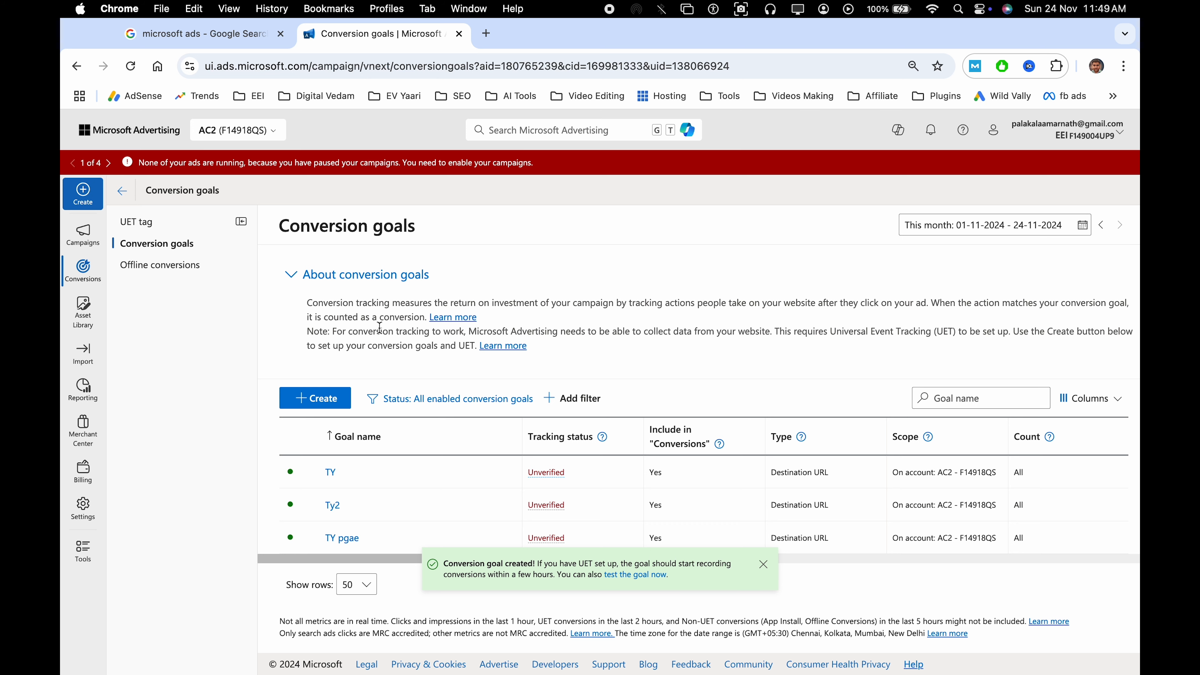
left_click(171, 273)
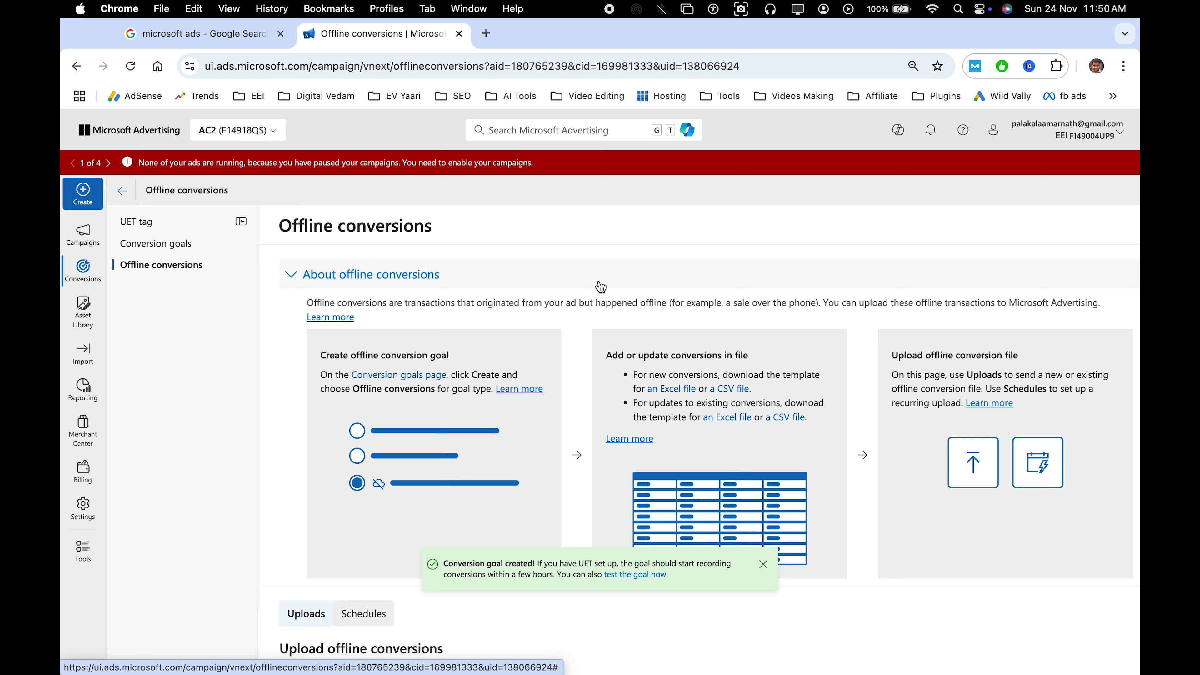
Read the Offline conversions guidance, dismiss the goal-created notice, and return to Conversion goals
scroll(582, 353, "down", 2)
scroll(581, 353, "up", 1)
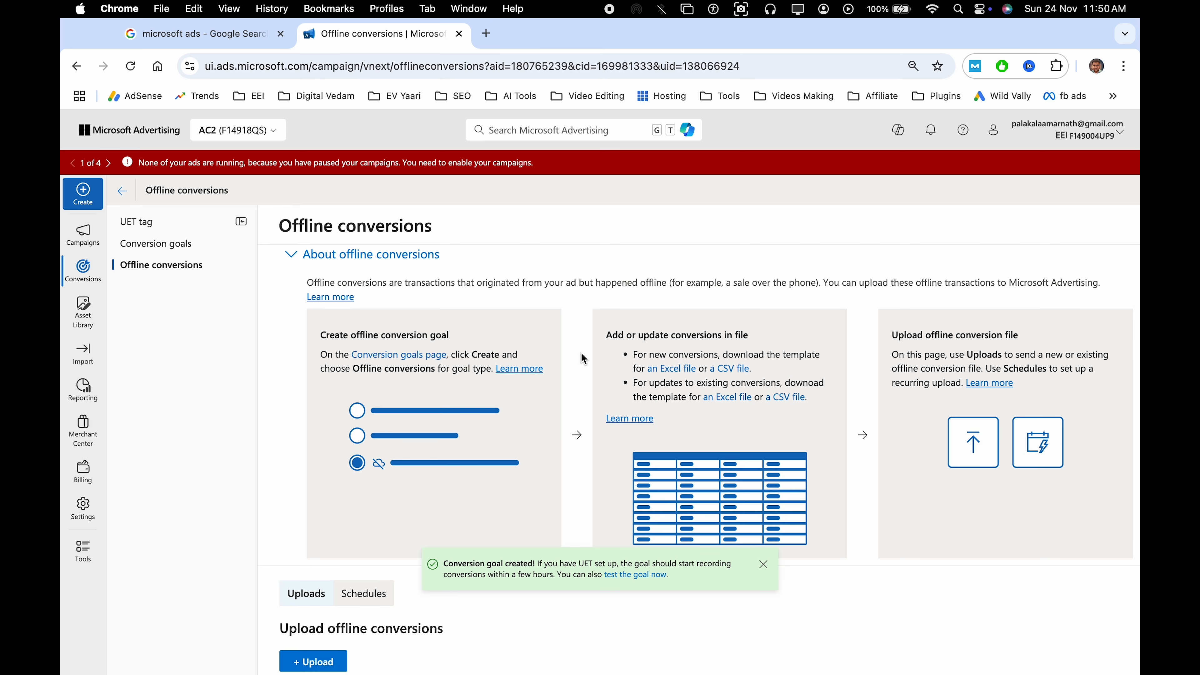
scroll(581, 355, "up", 1)
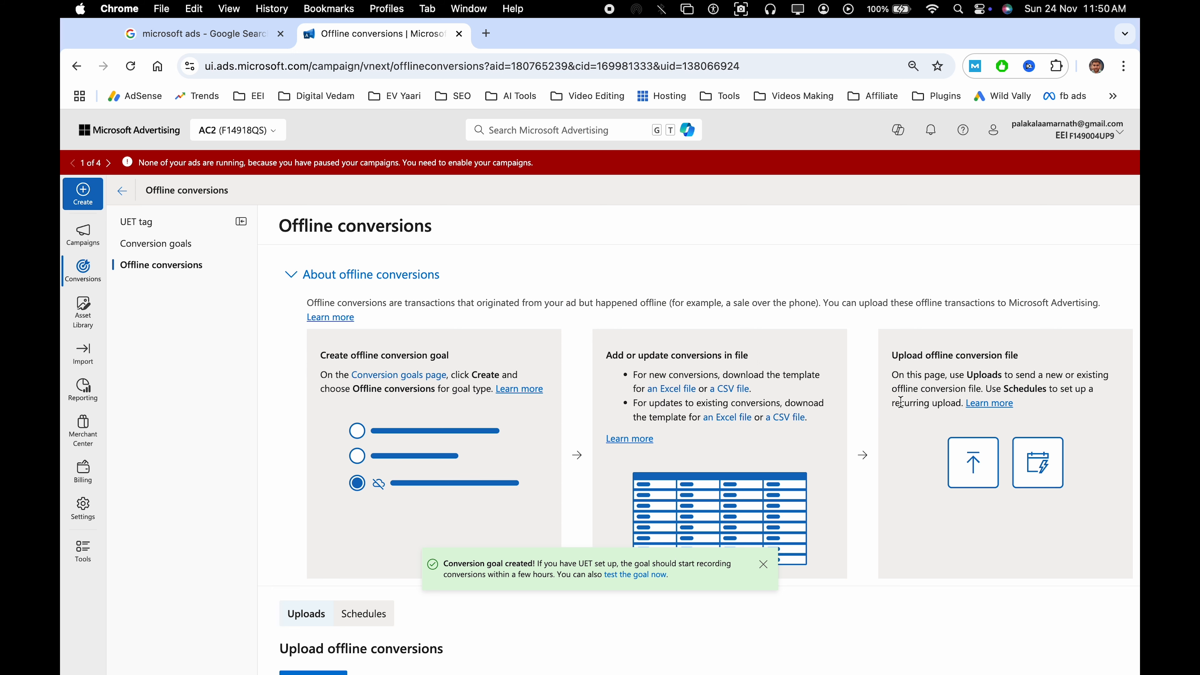
triple_click(639, 372)
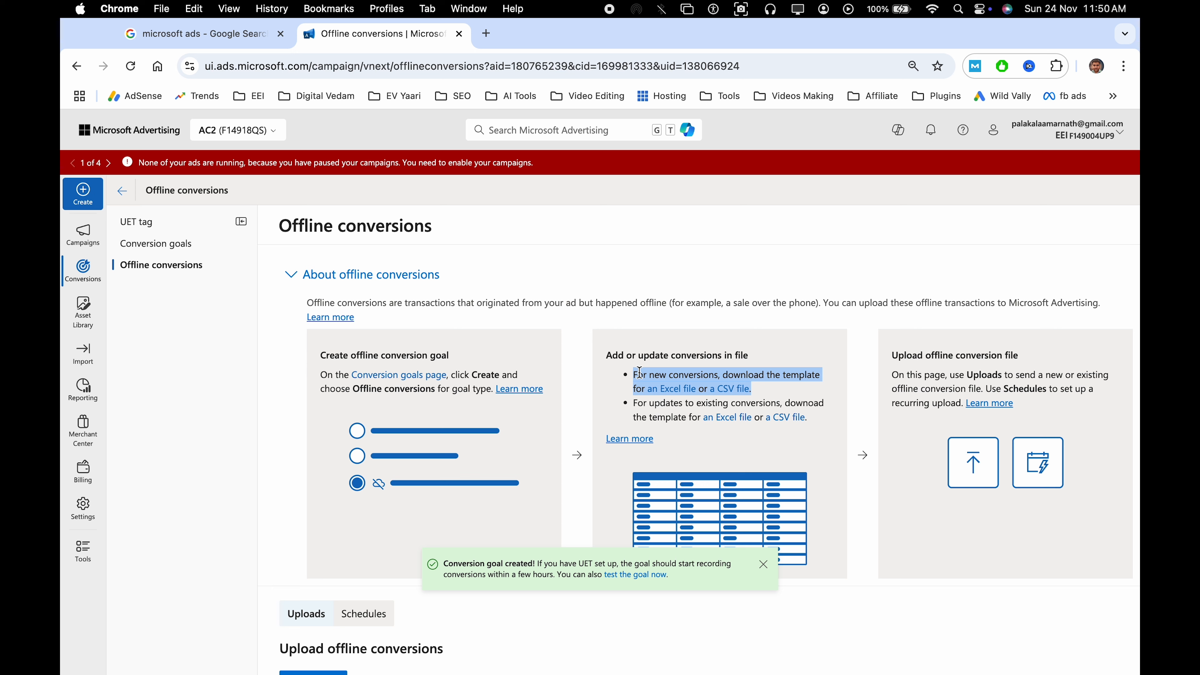
left_click(701, 374)
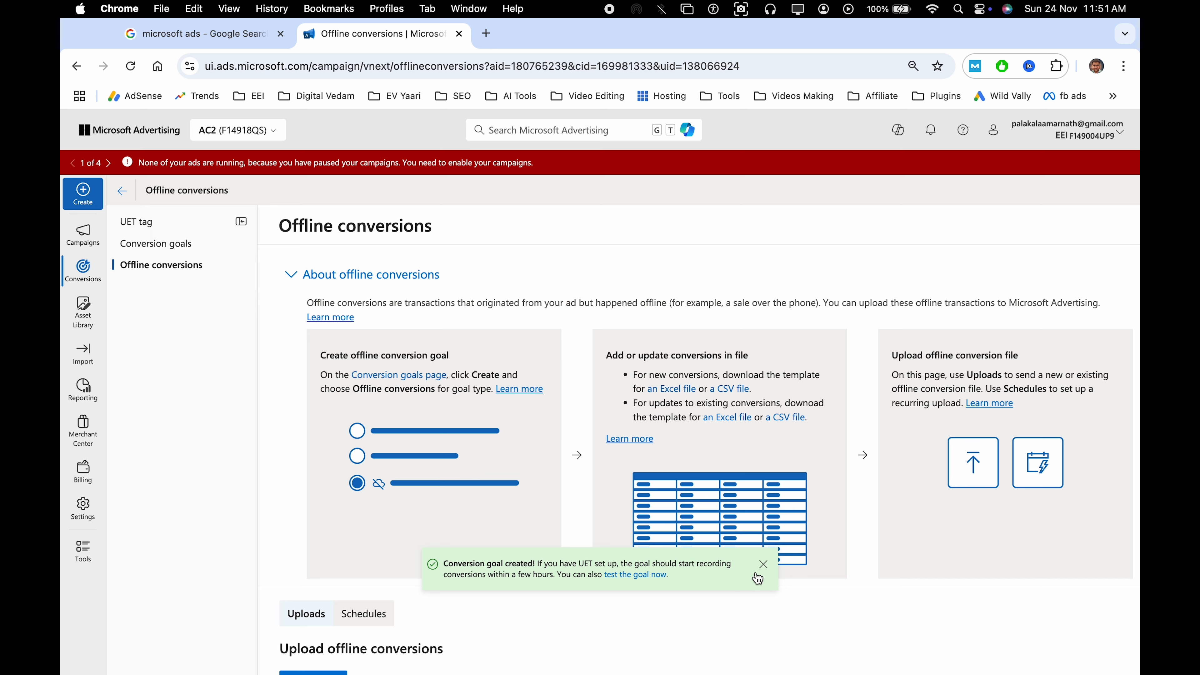
left_click(763, 565)
scroll(770, 564, "down", 3)
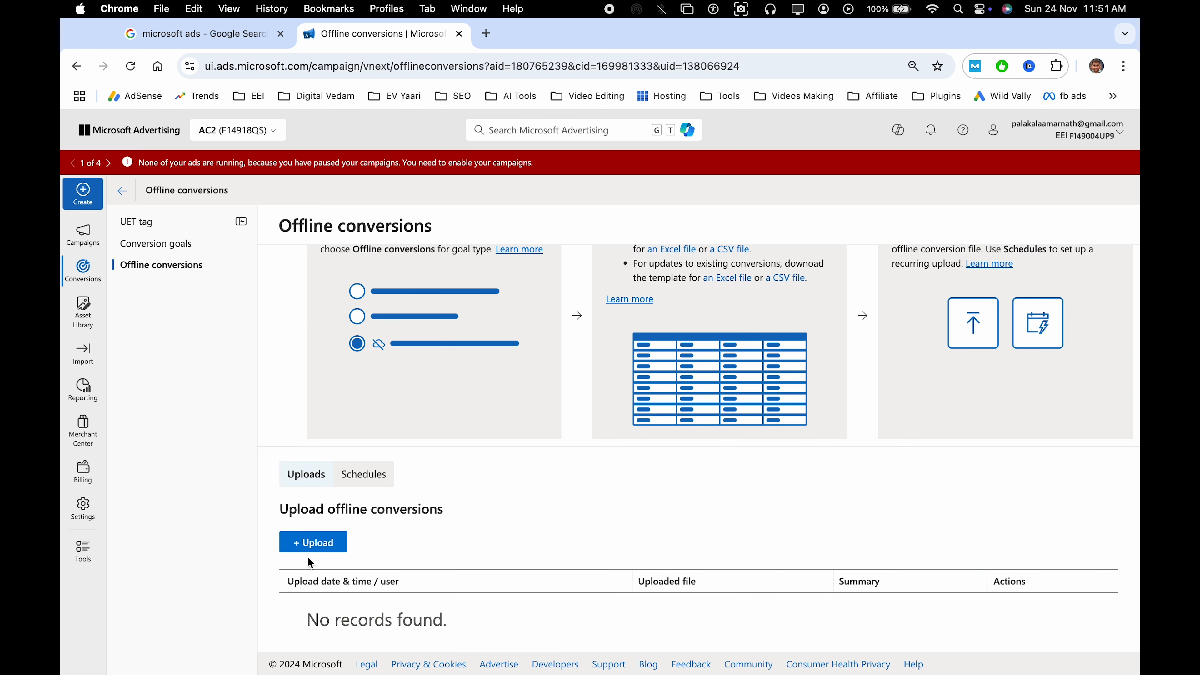
scroll(307, 558, "up", 3)
left_click(187, 253)
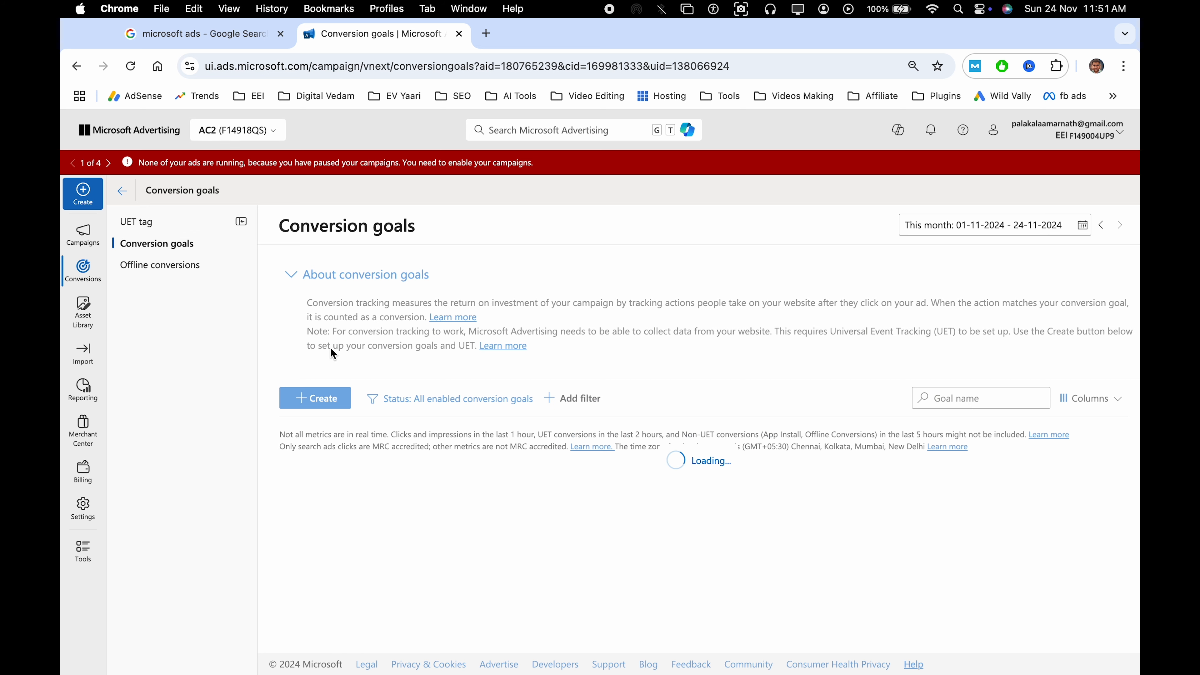
Start a new Offline conversion goal with category Other
left_click(329, 402)
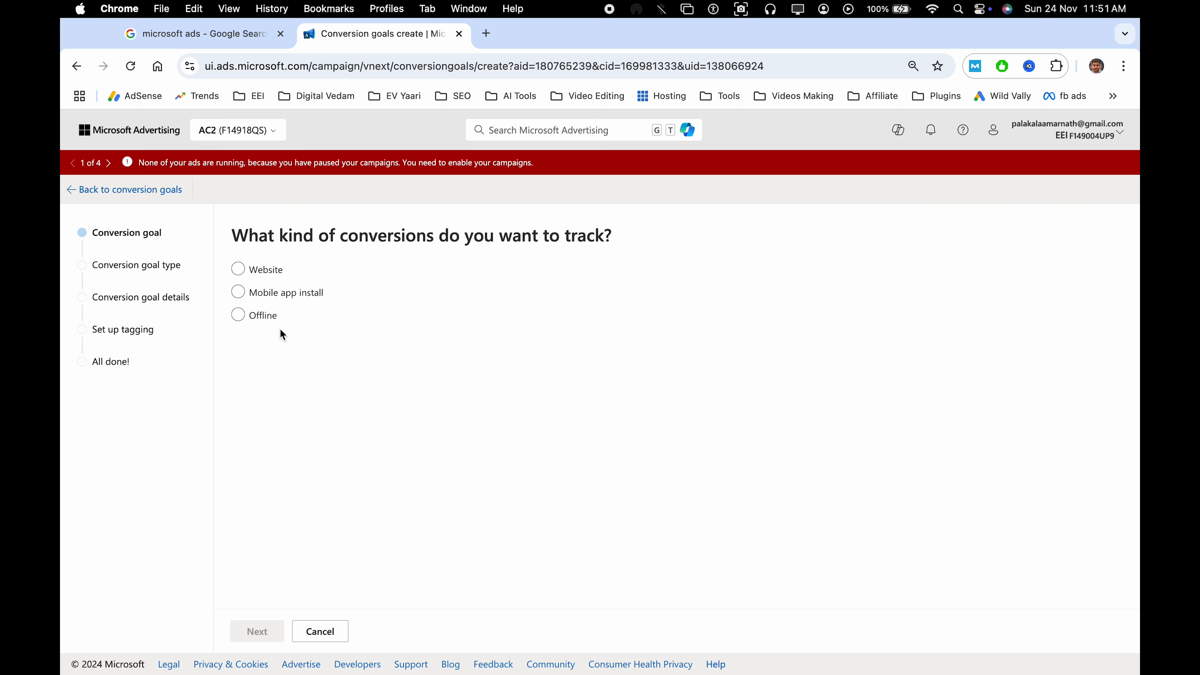
left_click(239, 315)
left_click(270, 632)
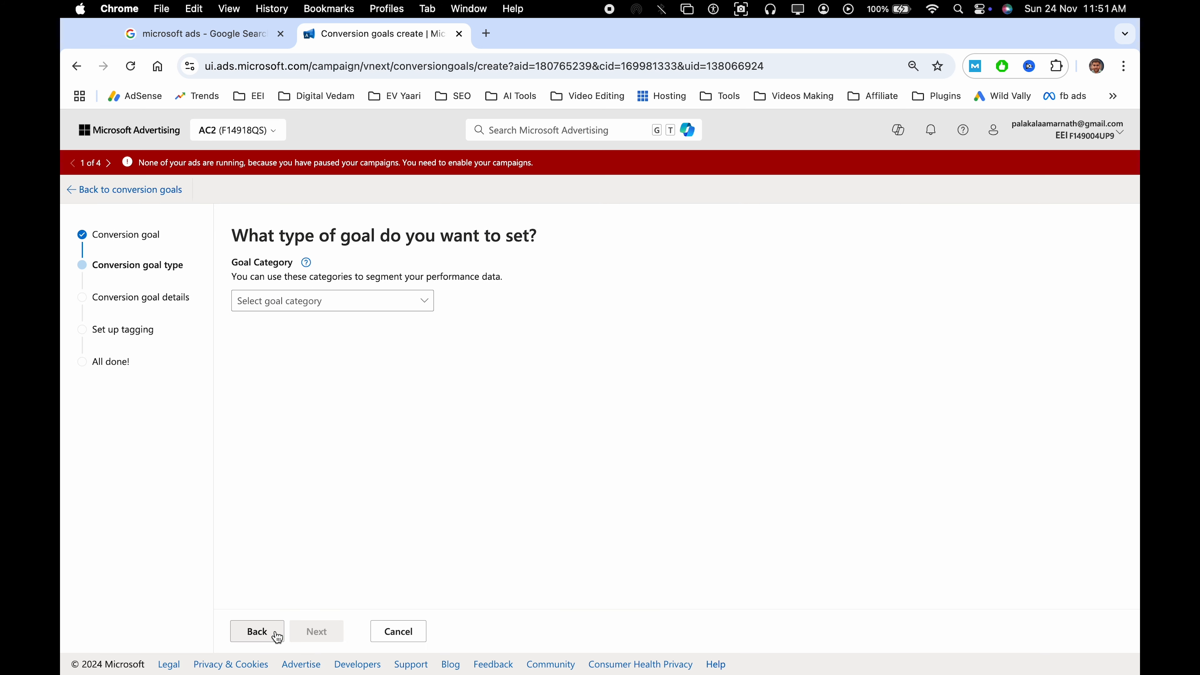
left_click(303, 302)
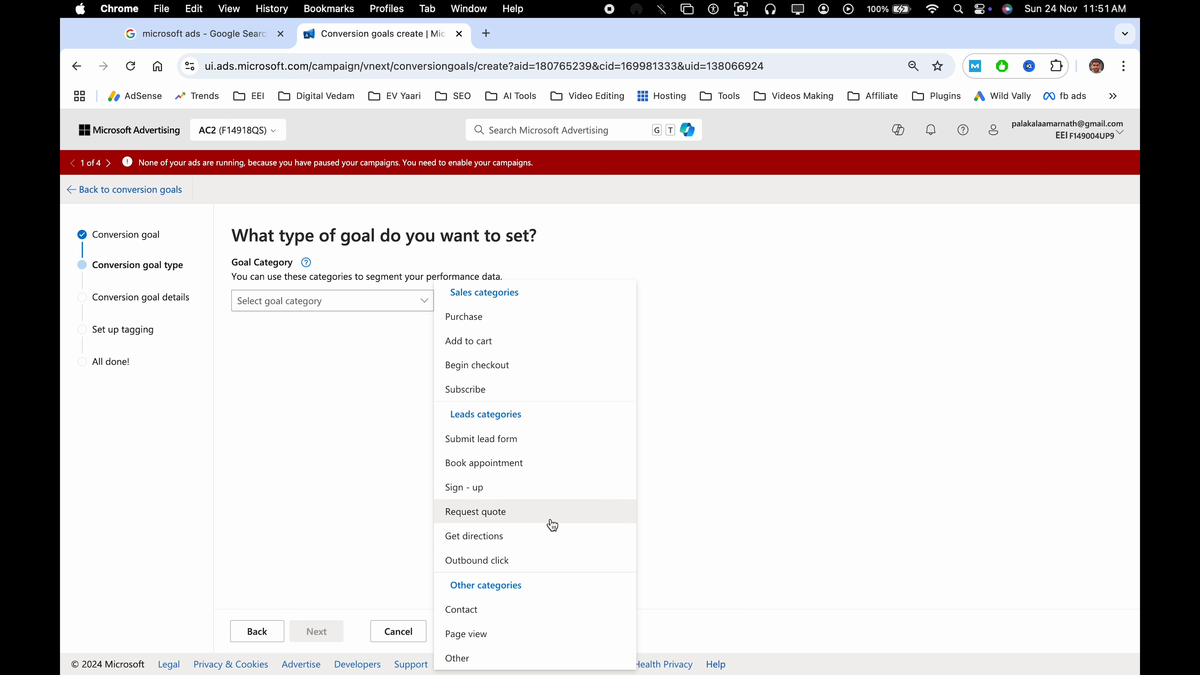
left_click(521, 659)
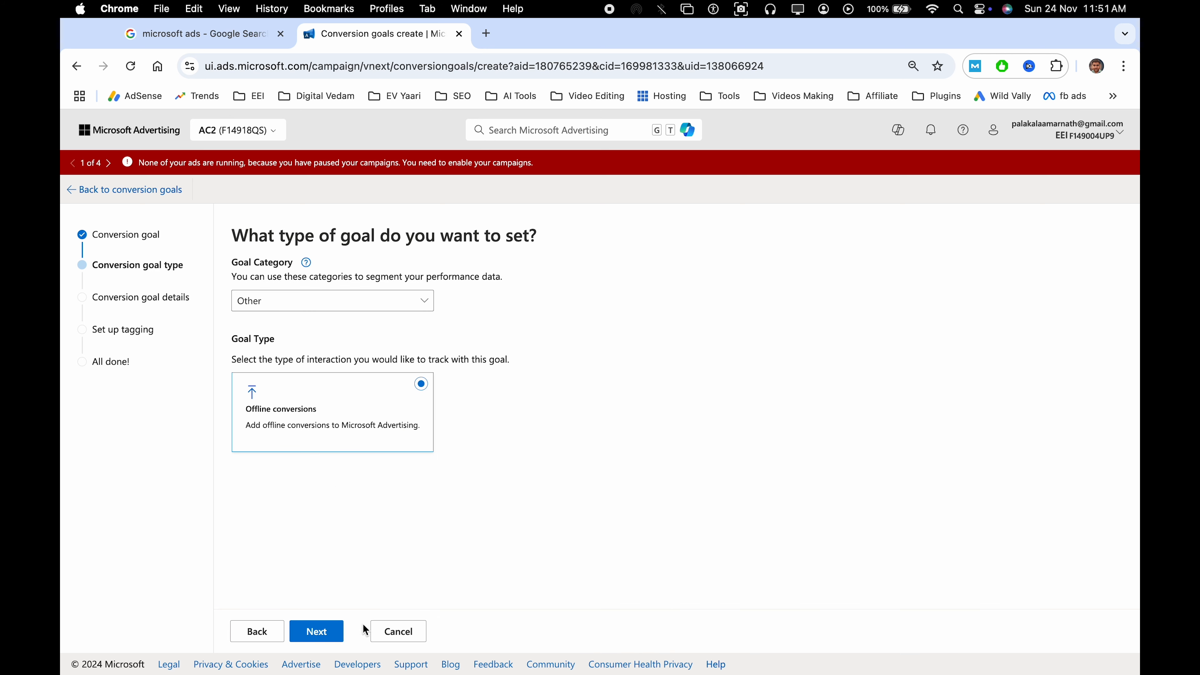
left_click(333, 636)
Name the goal 'Test', assign no revenue value, and enable Enhanced conversions
left_click(303, 301)
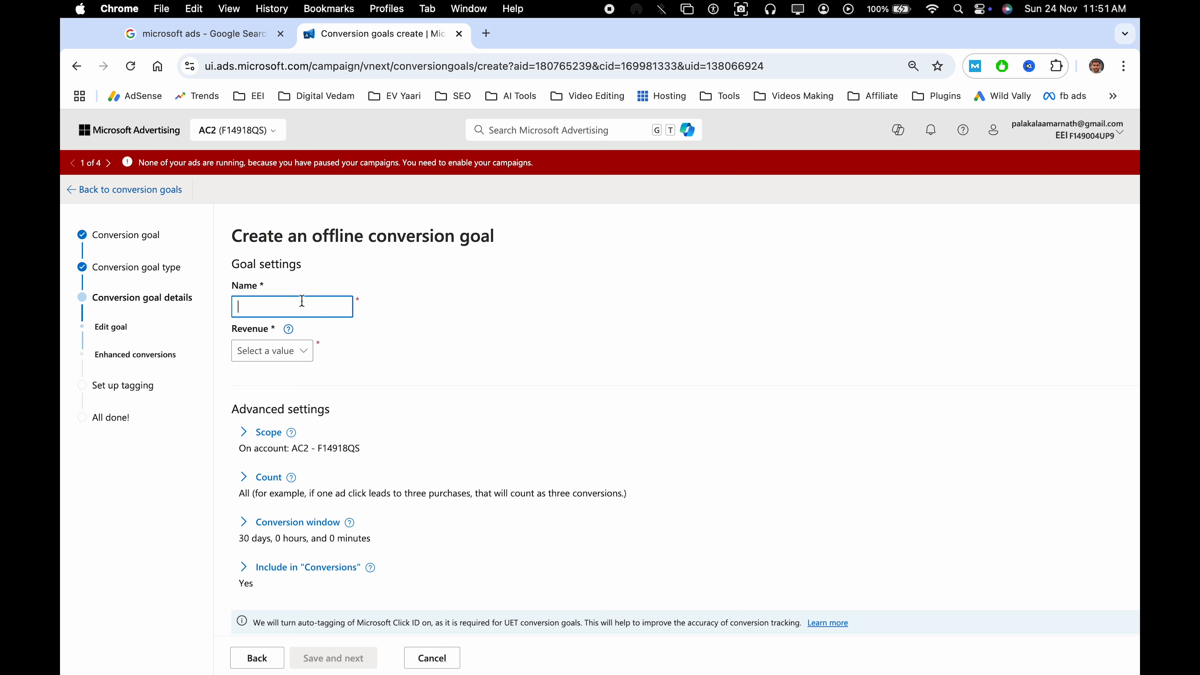
type("Test")
left_click(283, 355)
left_click(308, 423)
scroll(308, 421, "down", 2)
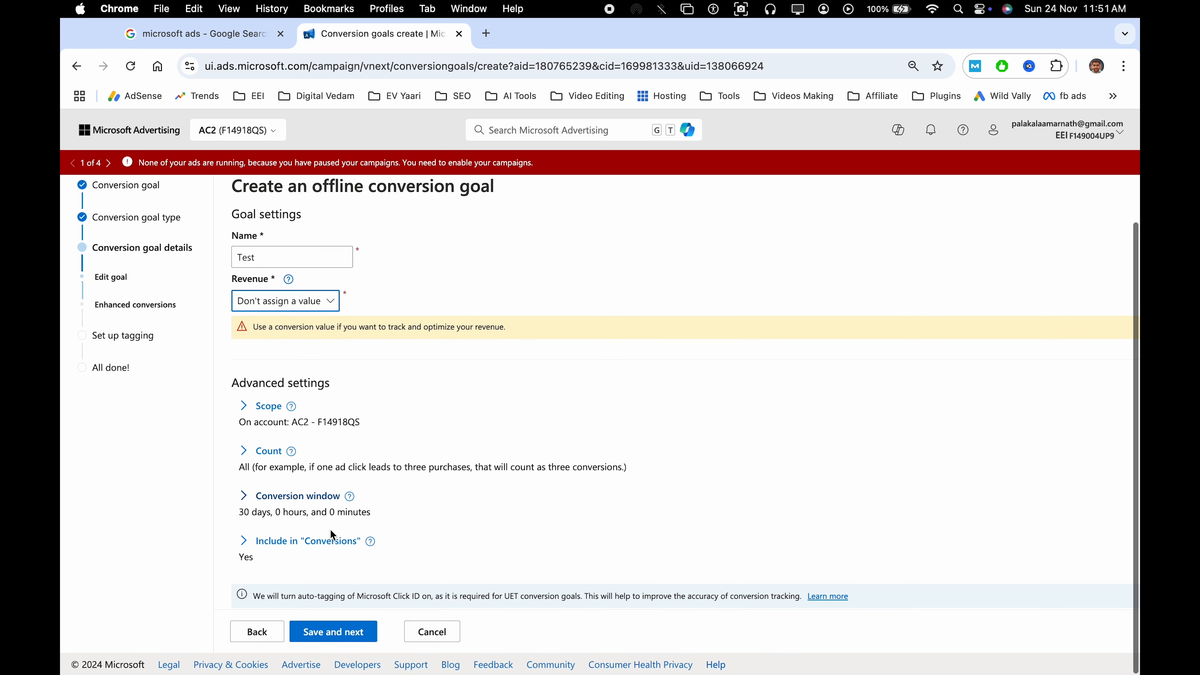
left_click(363, 636)
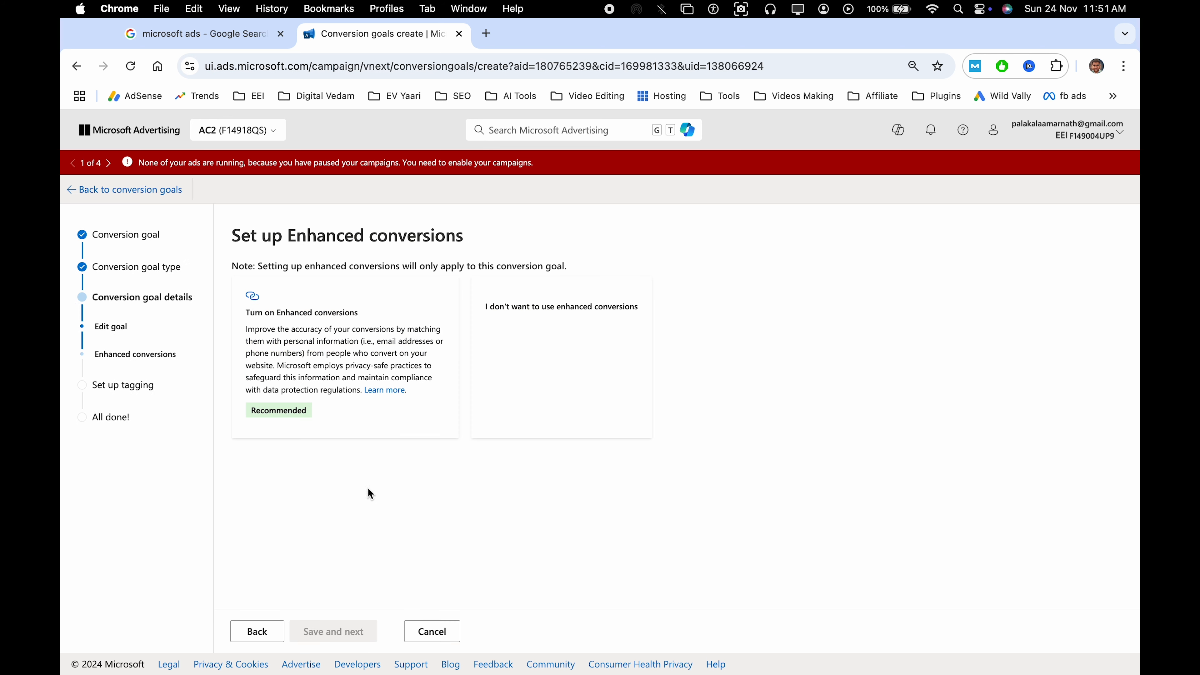
left_click(280, 501)
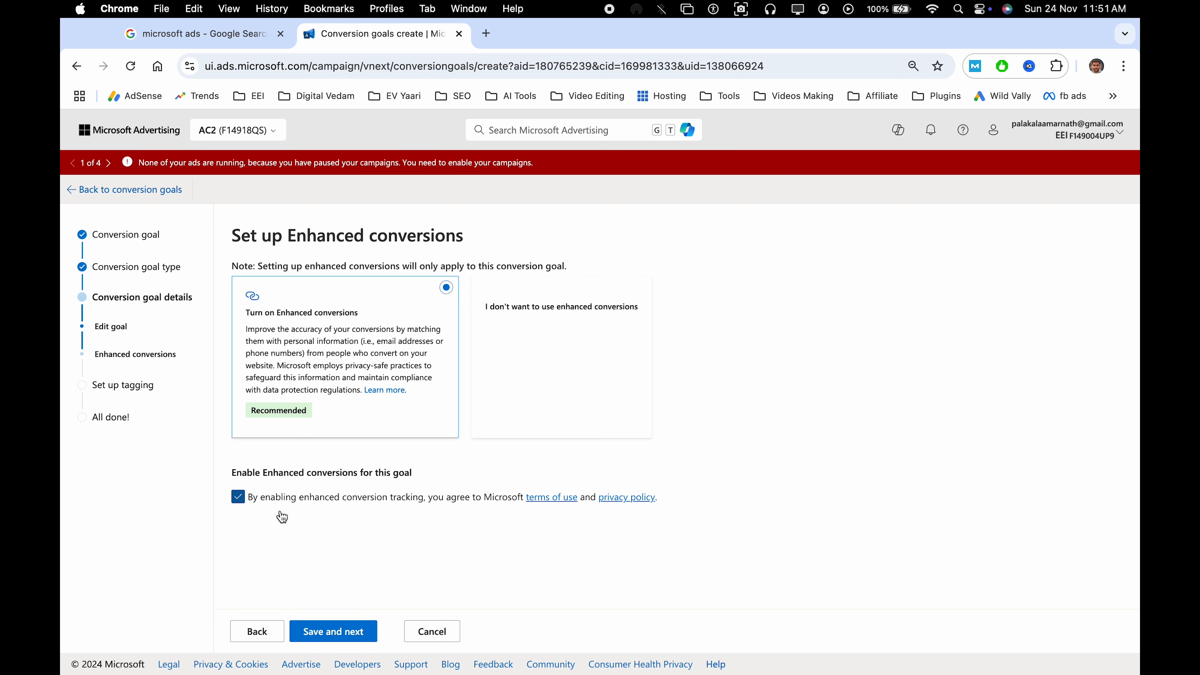
left_click(344, 638)
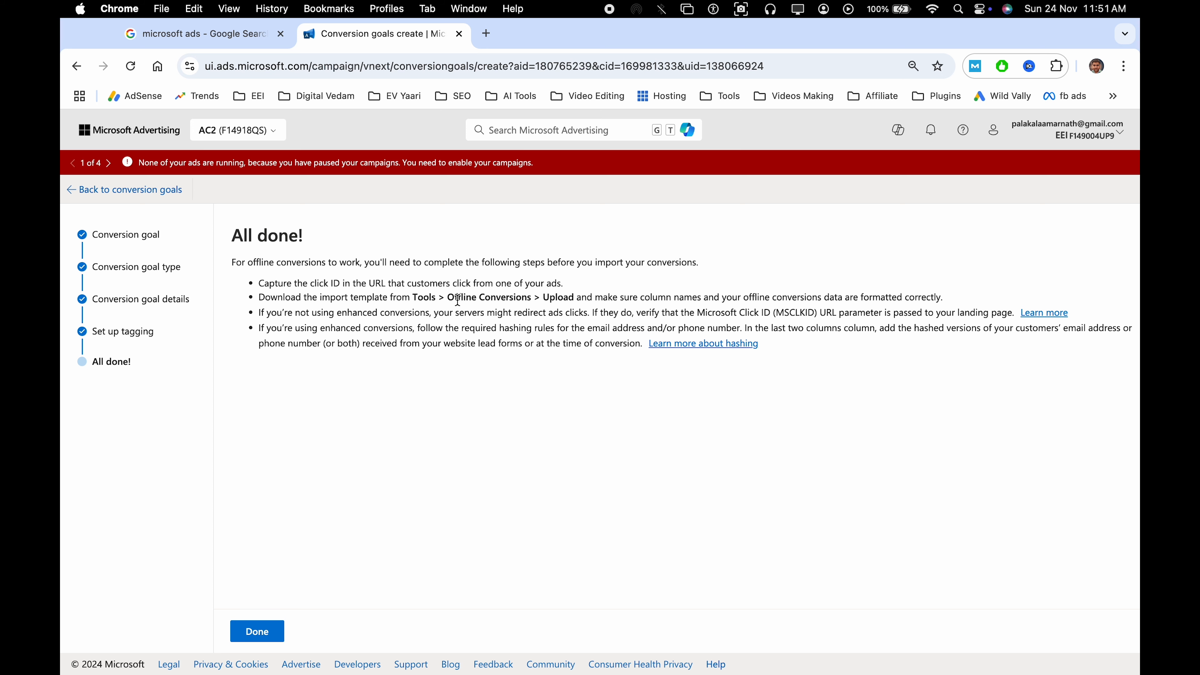
Review the offline conversion import steps and finish the Test goal
triple_click(504, 302)
left_click(552, 297)
left_click(259, 638)
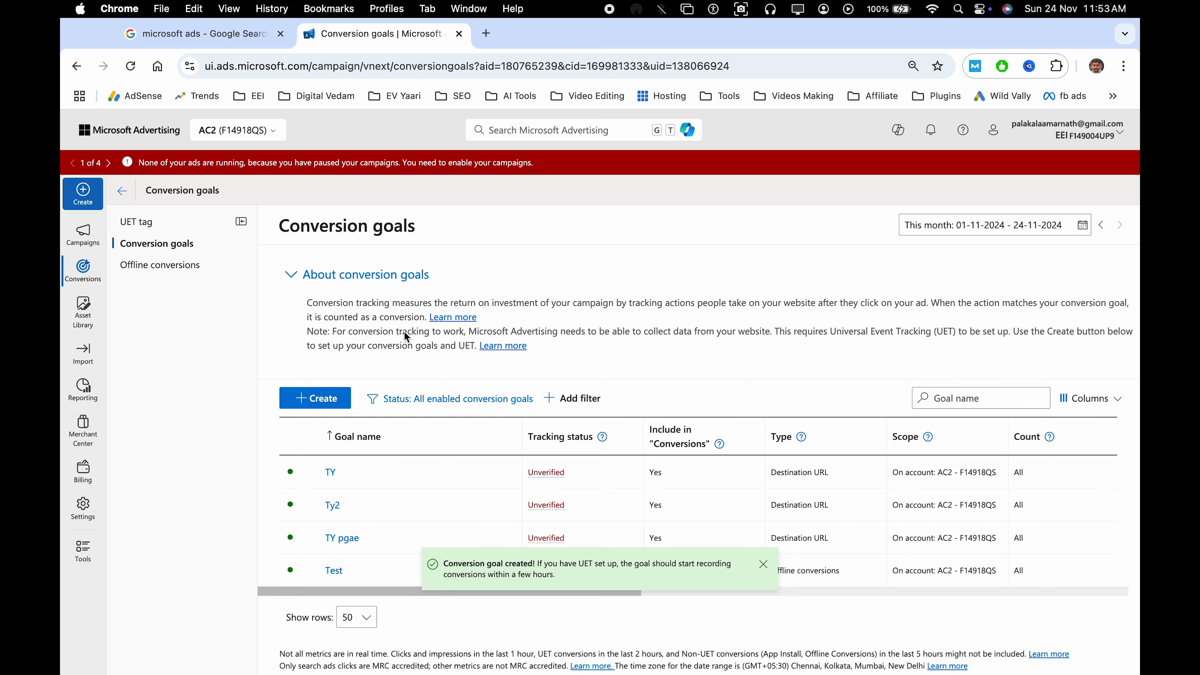
Open the Asset Library and look over its add-assets options
left_click(88, 321)
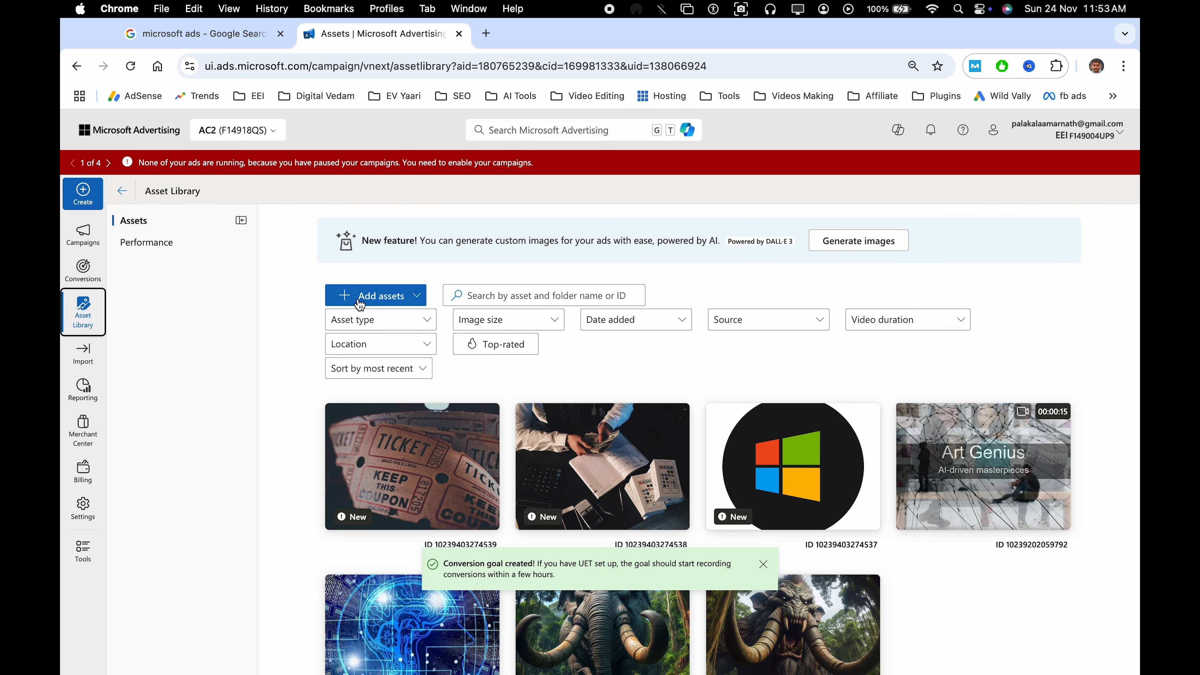
left_click(360, 305)
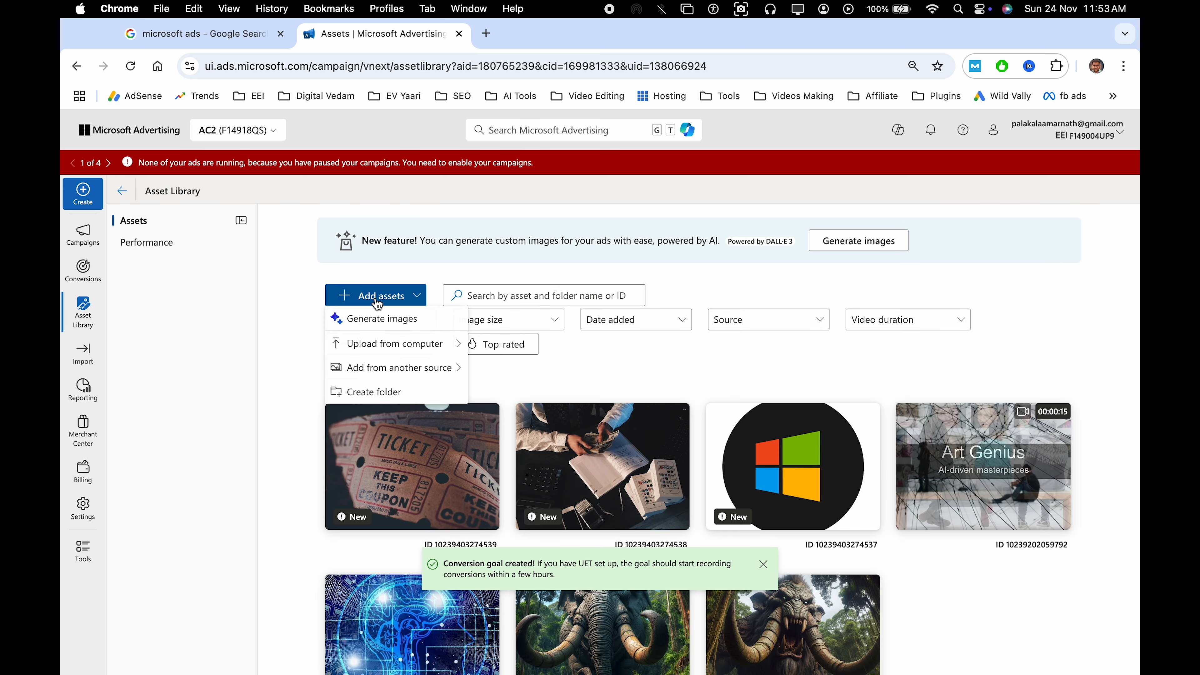
mouse_move(430, 350)
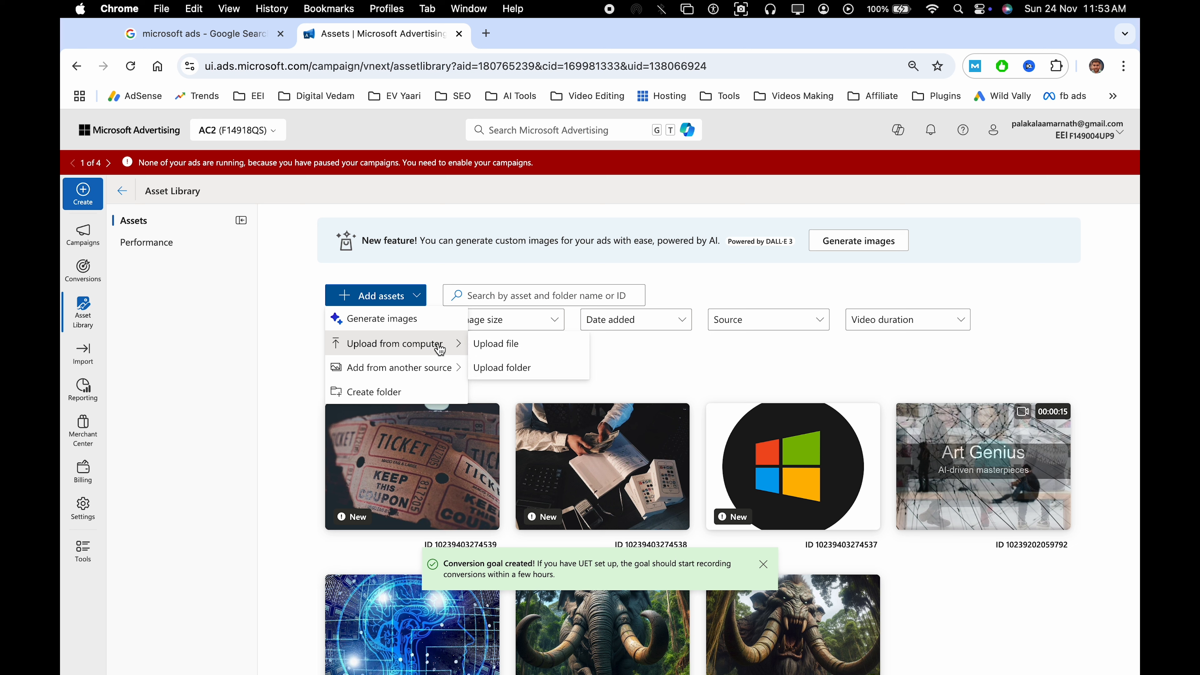
left_click(214, 352)
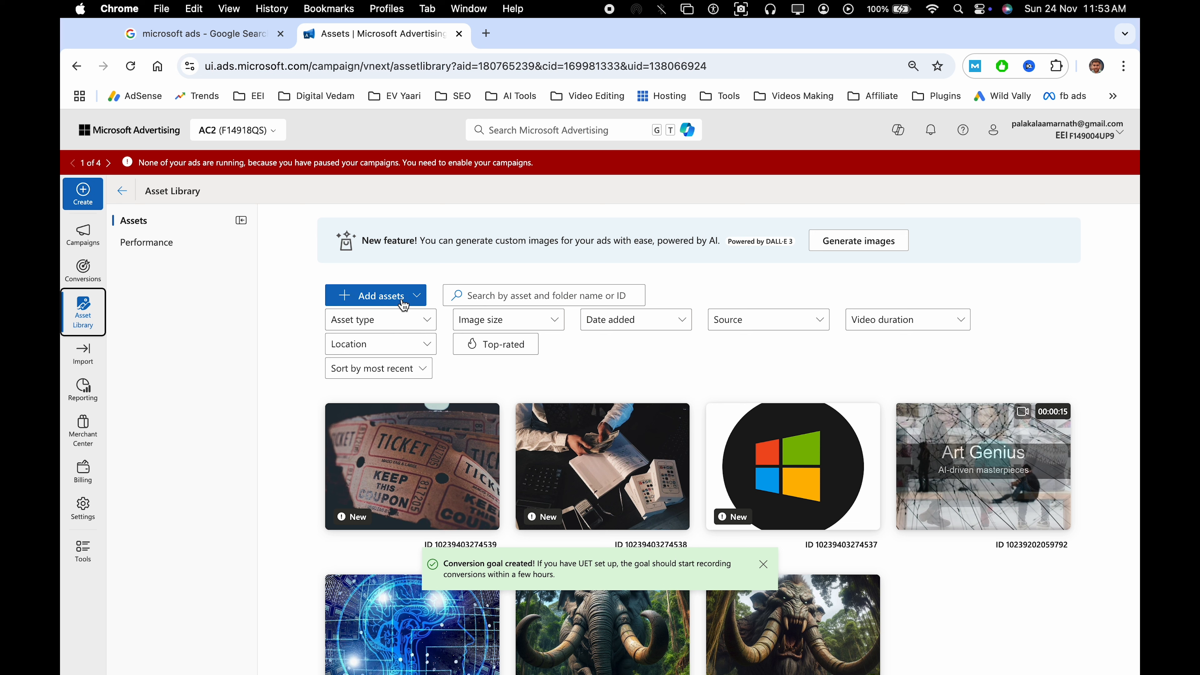
left_click(508, 277)
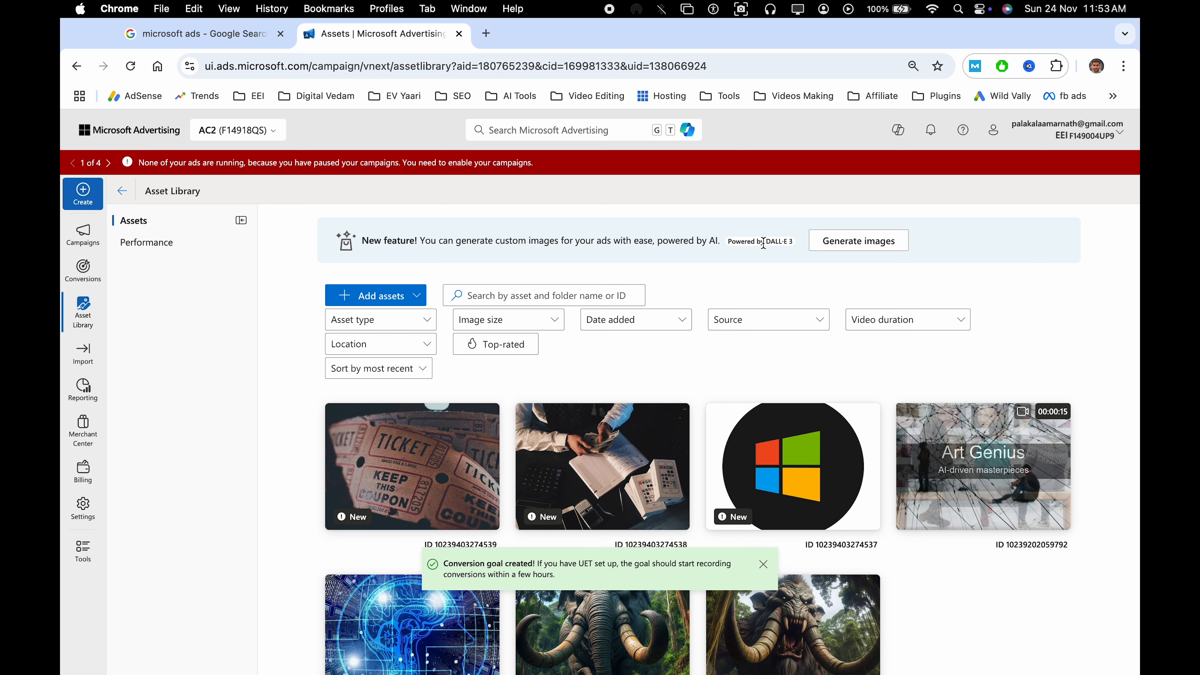
Generate AI images from the Christmas family example prompt and add the first result
left_click(850, 242)
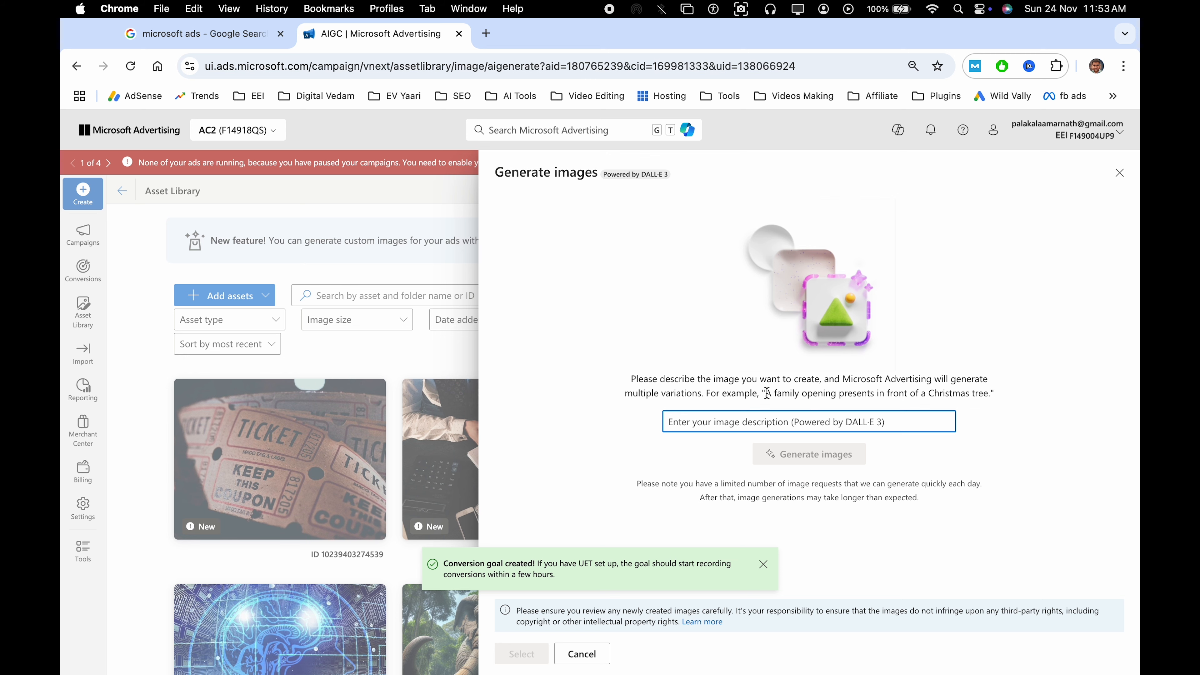
left_click_drag(766, 393, 988, 392)
key("super+c")
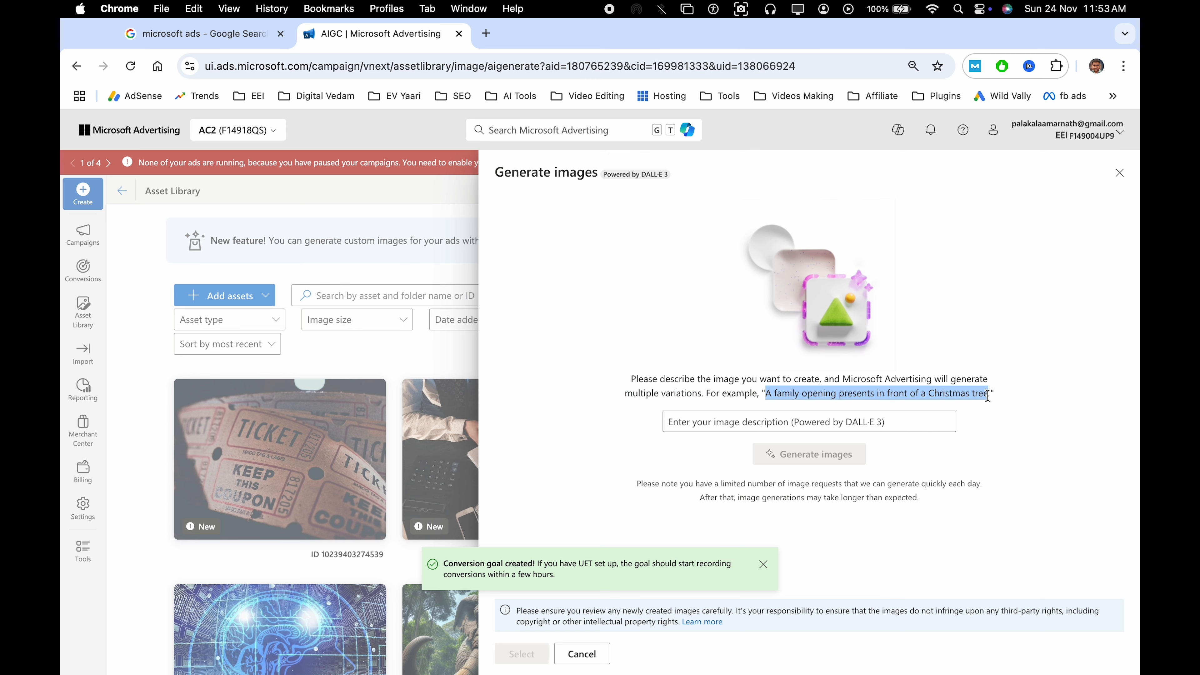
left_click(727, 418)
key("super+v")
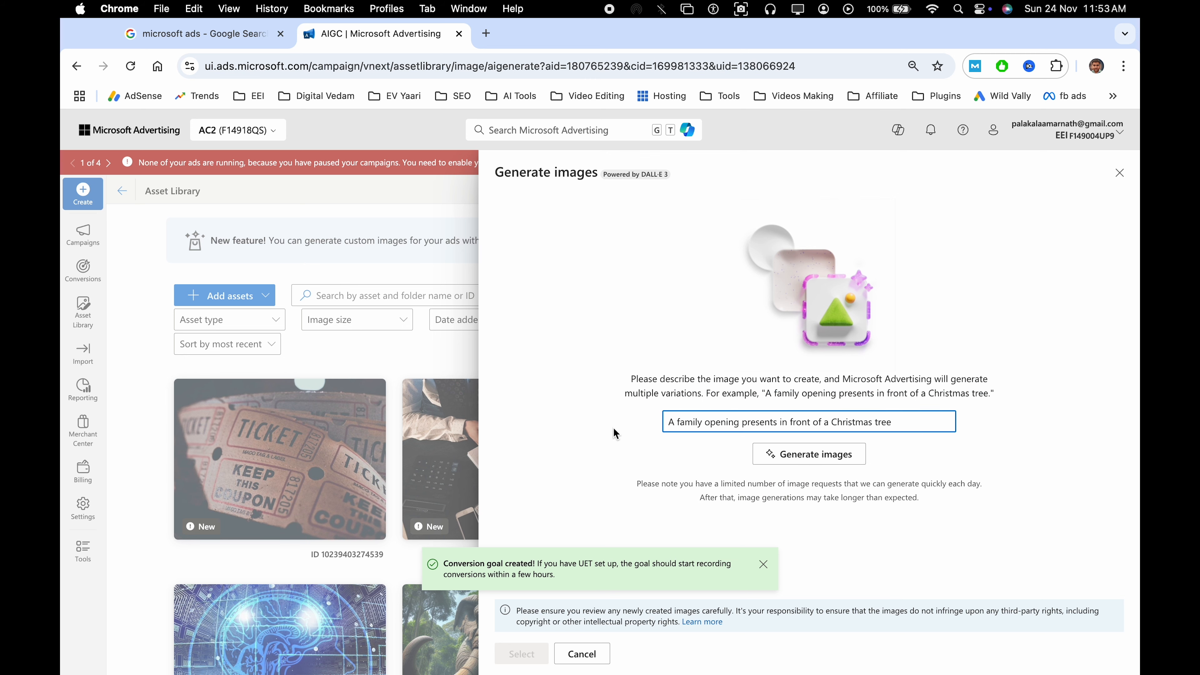
left_click(794, 455)
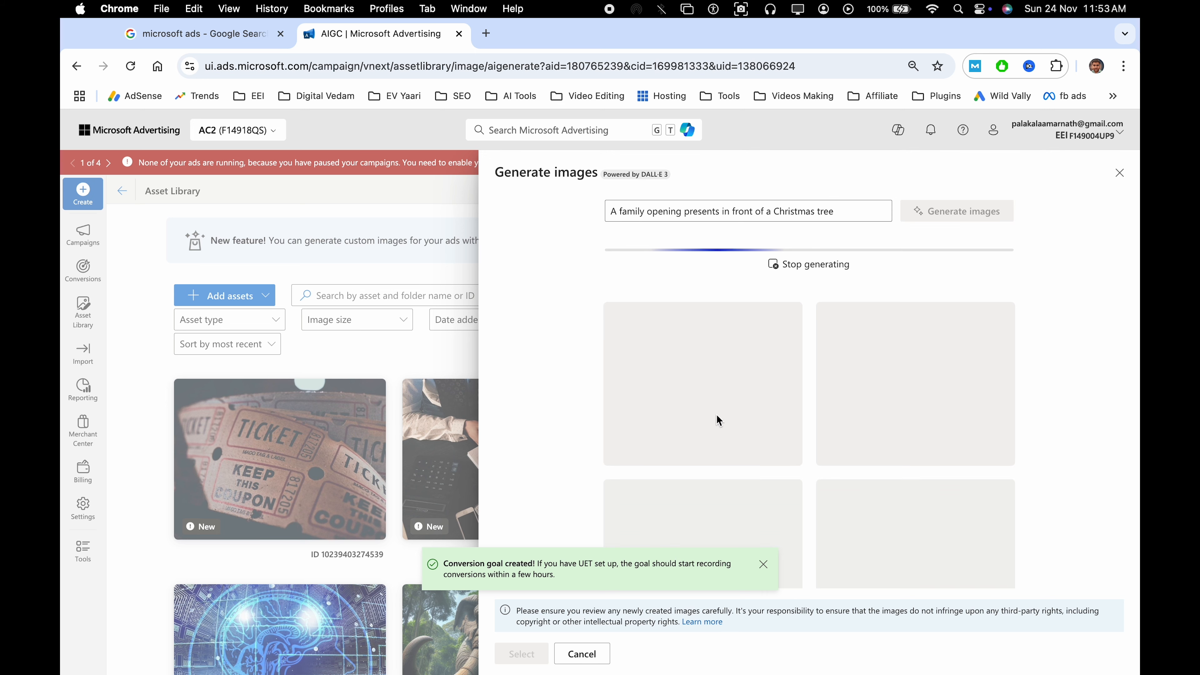
left_click(764, 564)
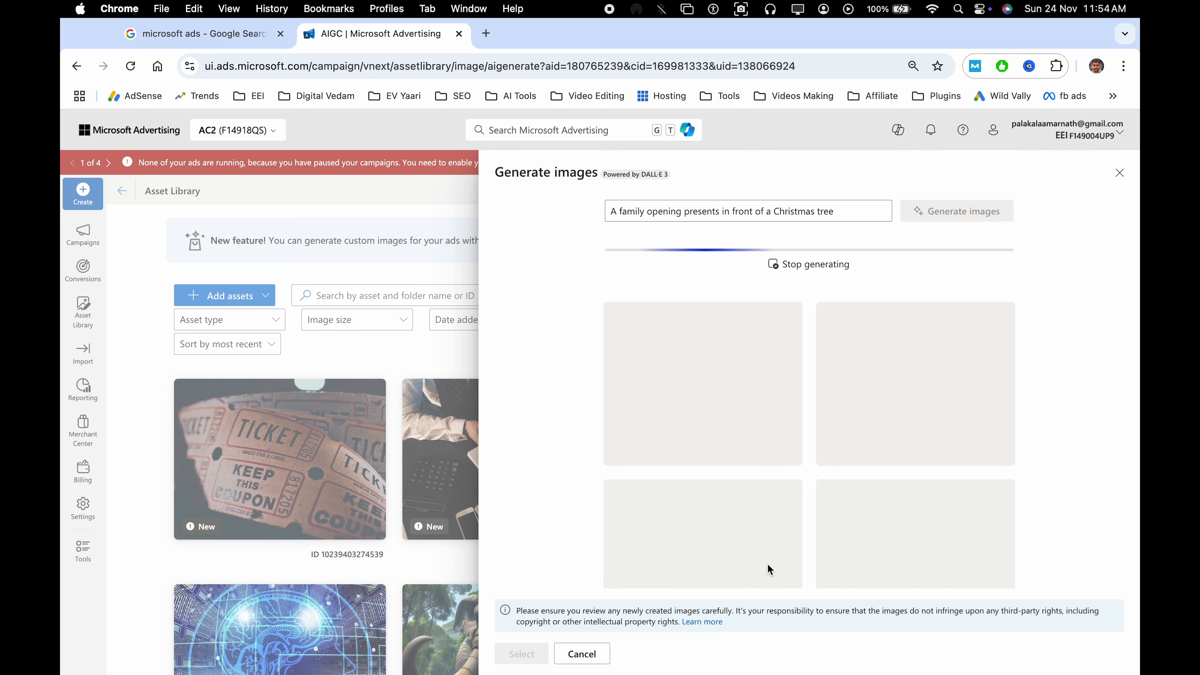
scroll(817, 427, "down", 2)
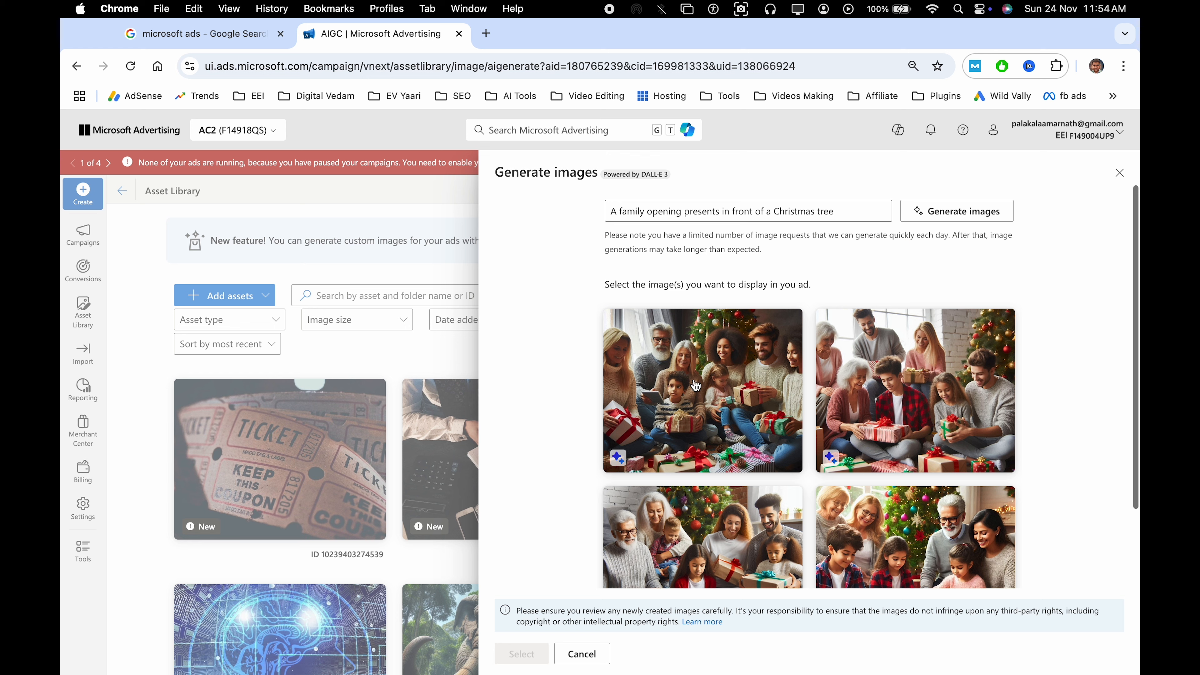
left_click(696, 385)
left_click(534, 655)
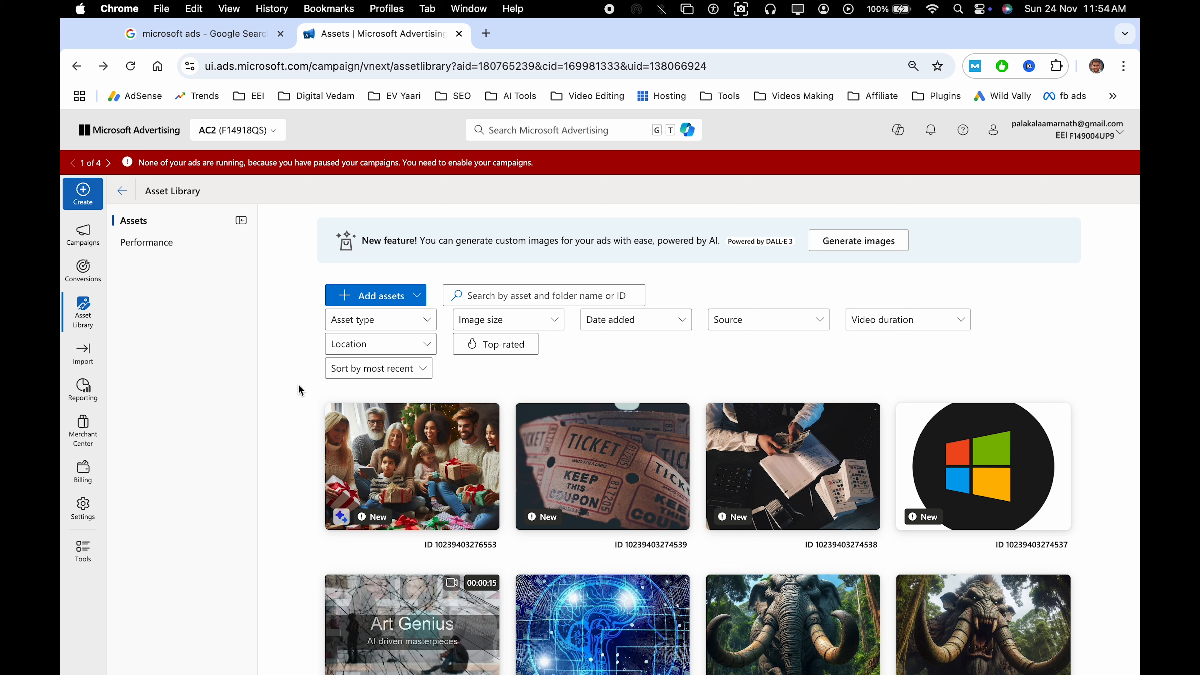
mouse_move(423, 478)
View the asset Performance page, then the default Campaign report
left_click(164, 241)
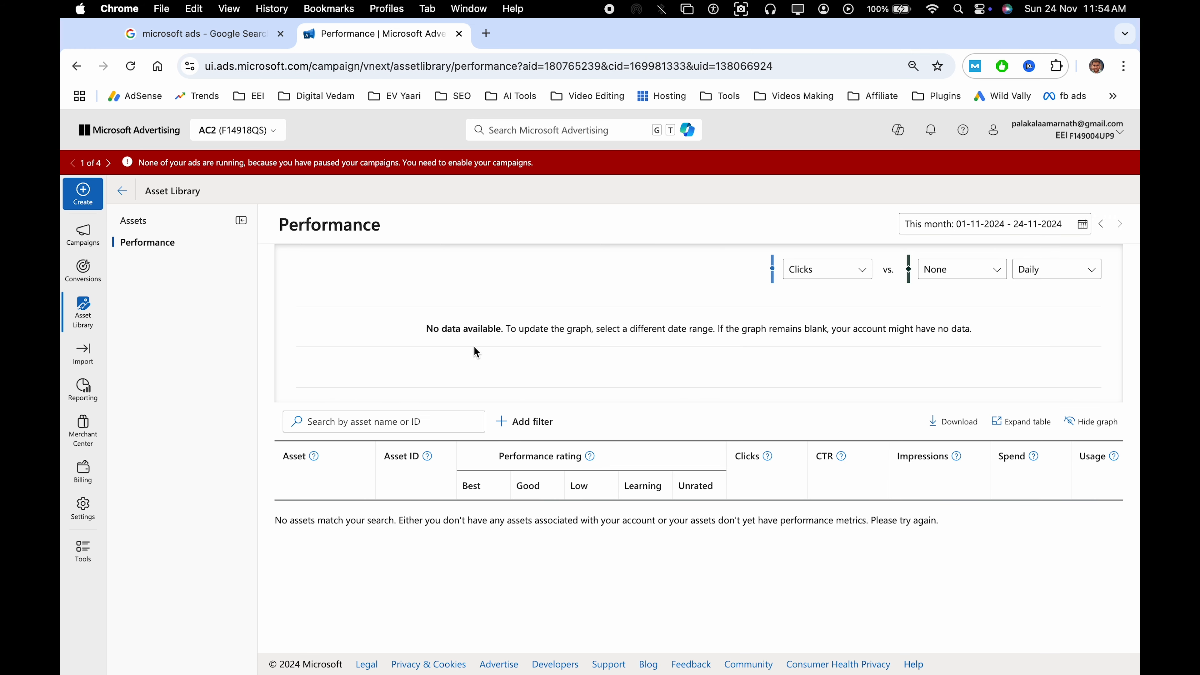
mouse_move(83, 354)
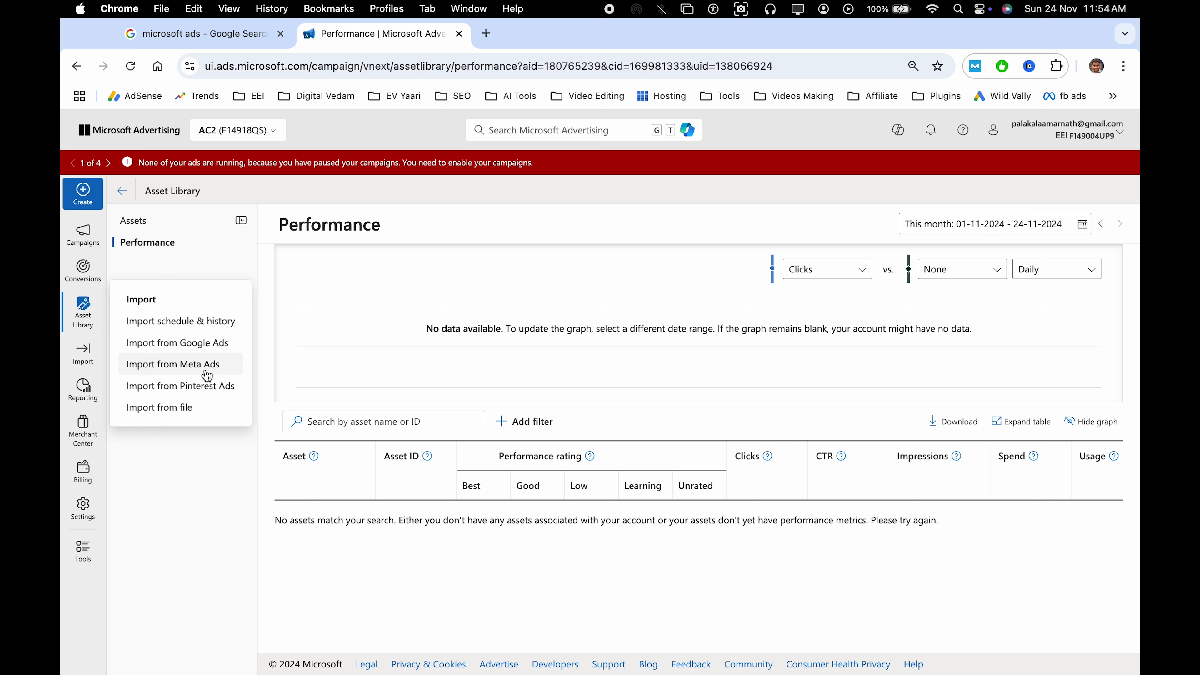
left_click(85, 401)
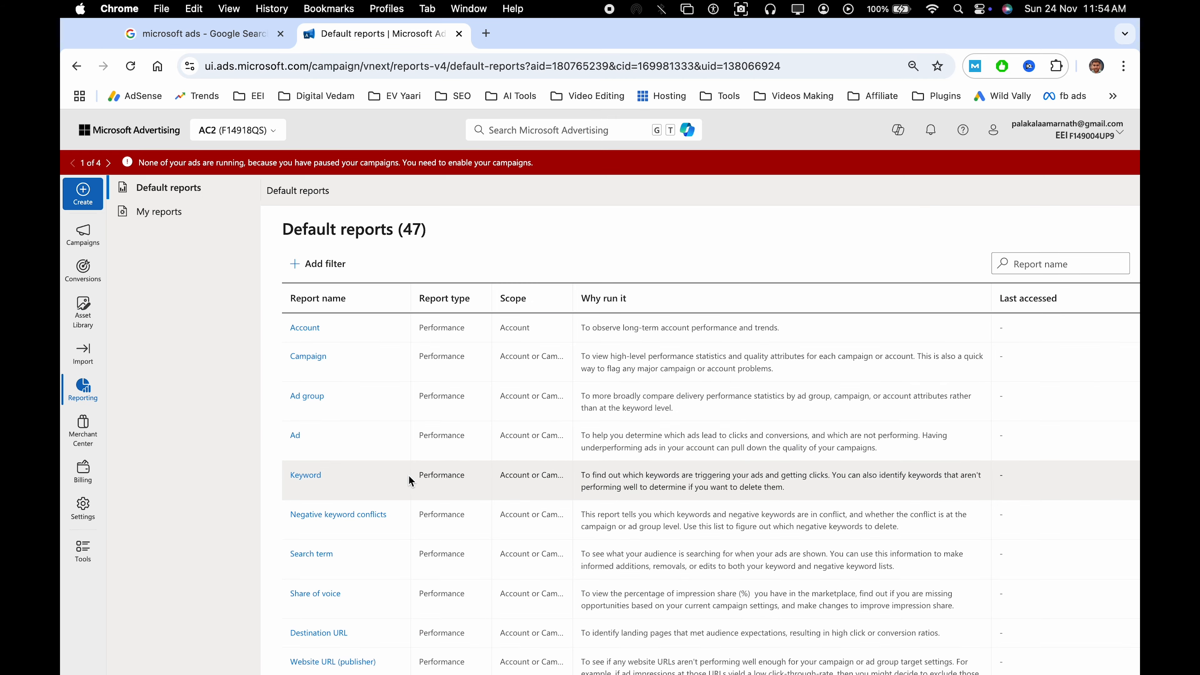
scroll(408, 477, "down", 5)
scroll(464, 370, "up", 5)
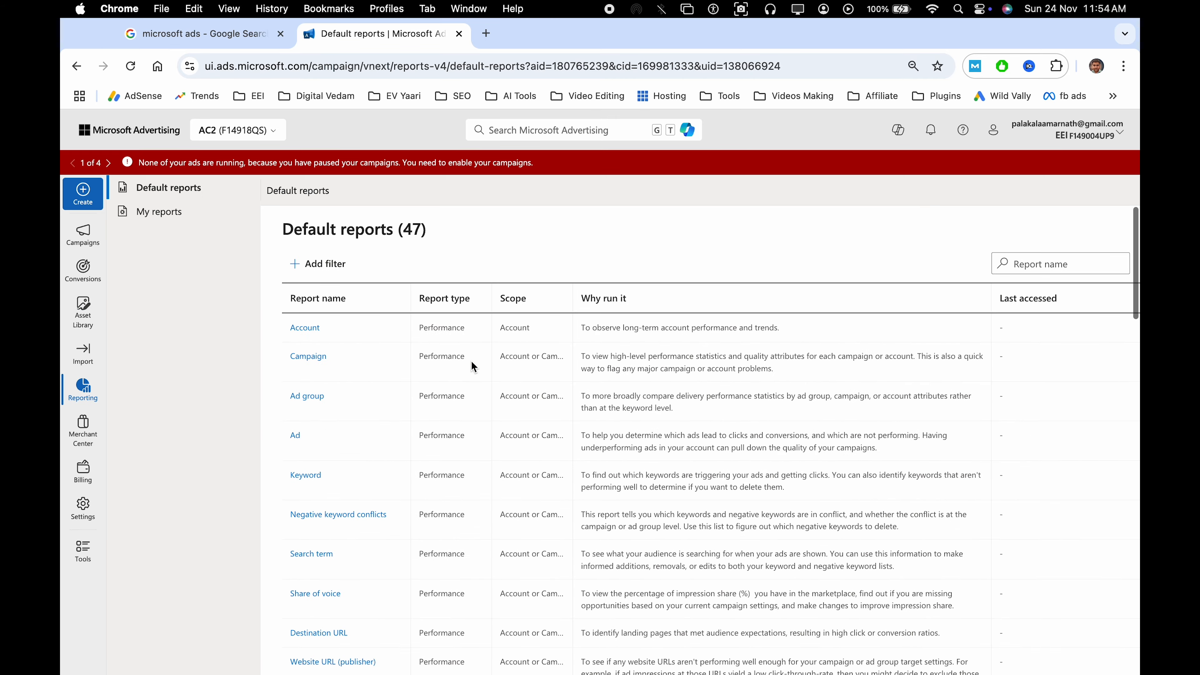
left_click(312, 357)
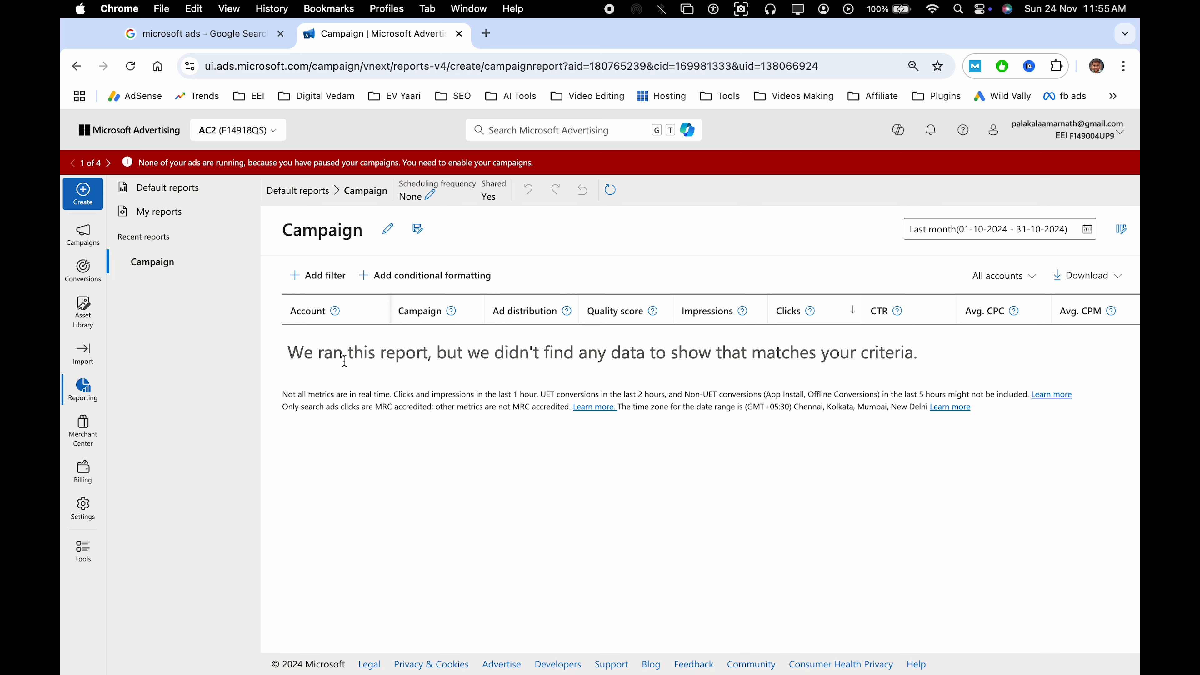
Visit Merchant Center, then open the Billing Summary
left_click(81, 434)
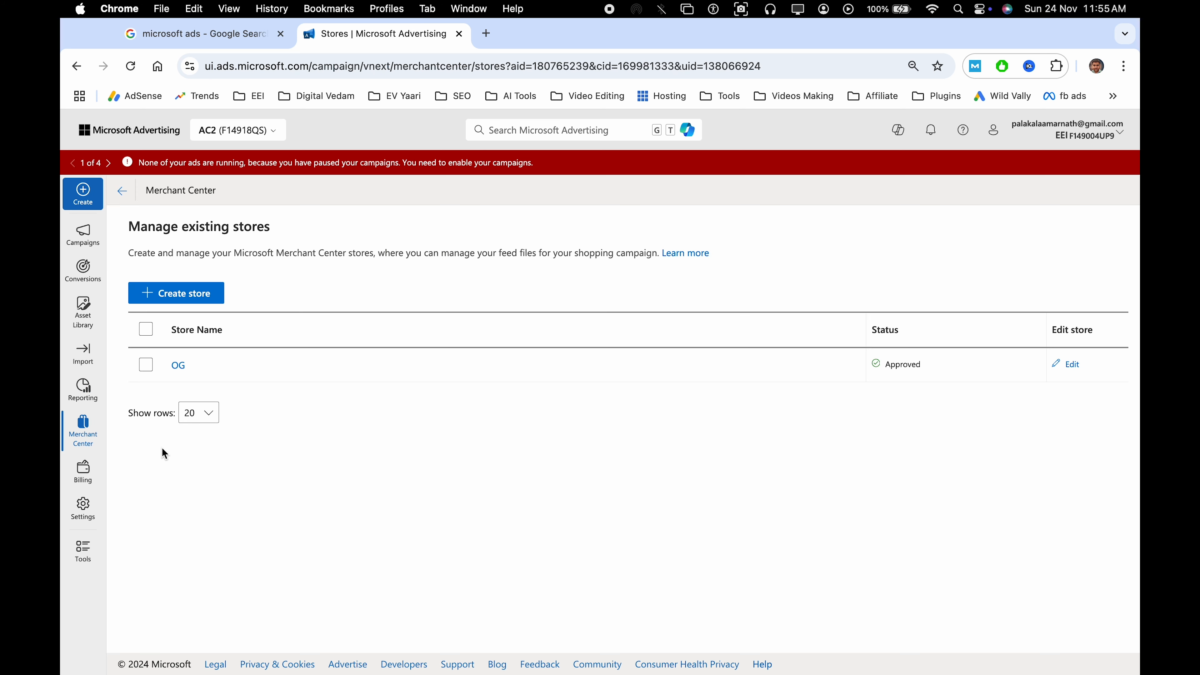
mouse_move(89, 478)
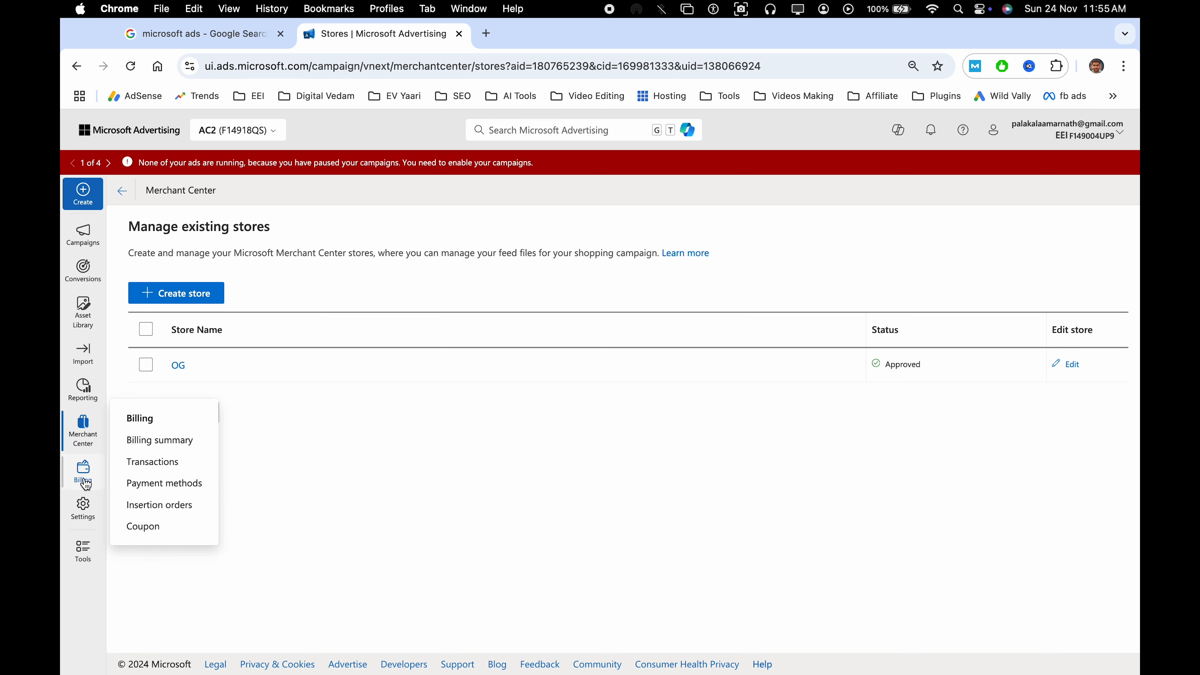
left_click(92, 482)
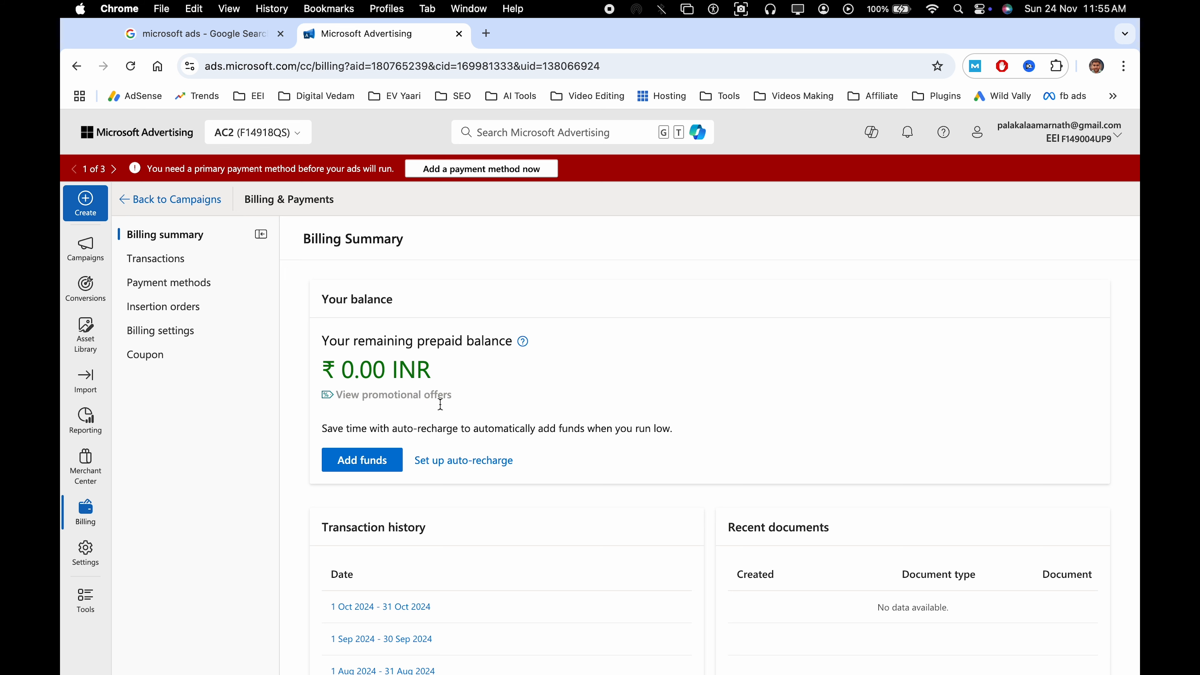
Look at the Add funds page, then return to the Billing Summary
left_click(370, 460)
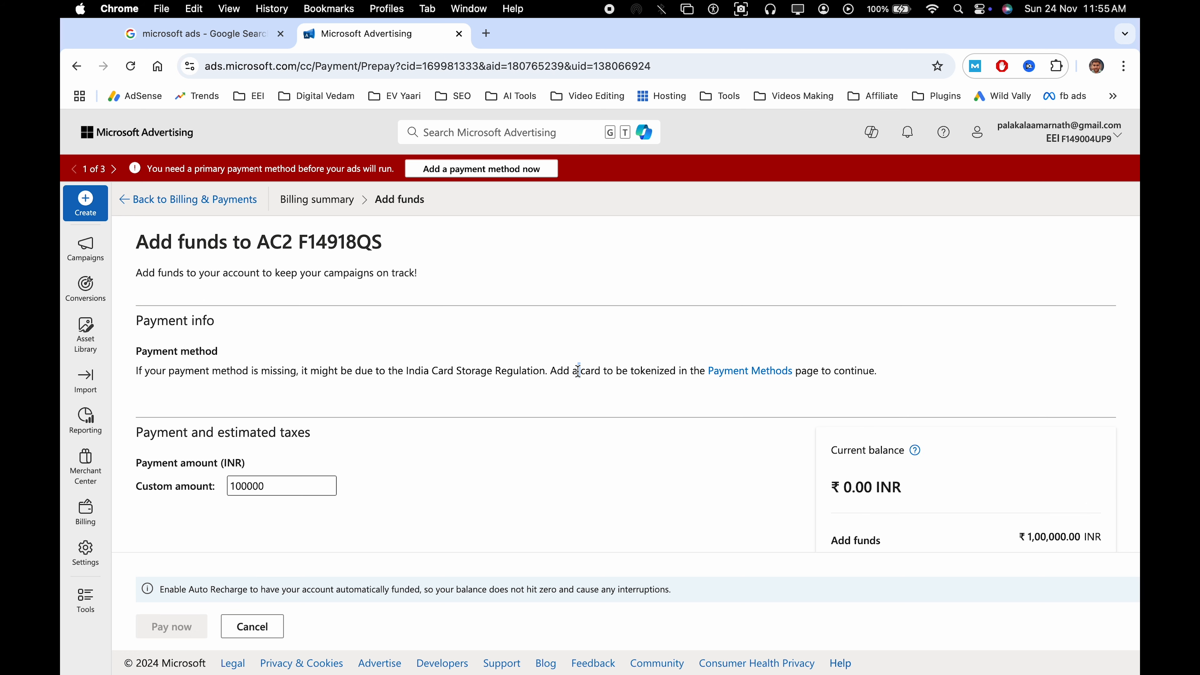
triple_click(577, 371)
left_click(578, 371)
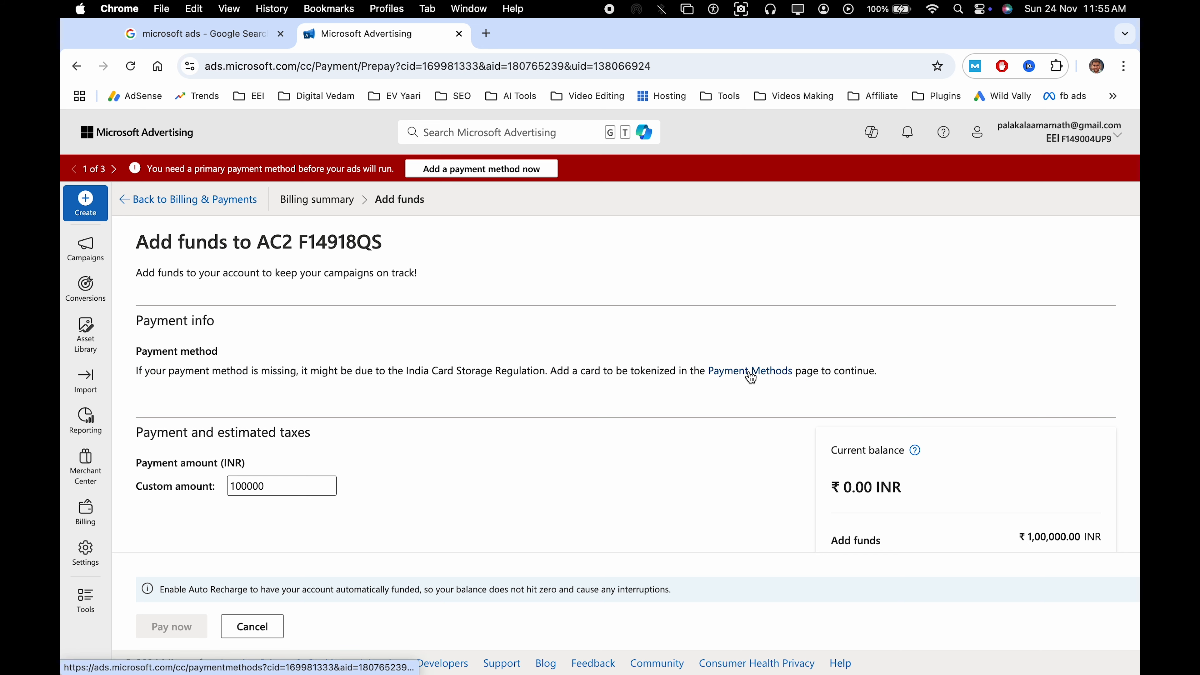
left_click(175, 202)
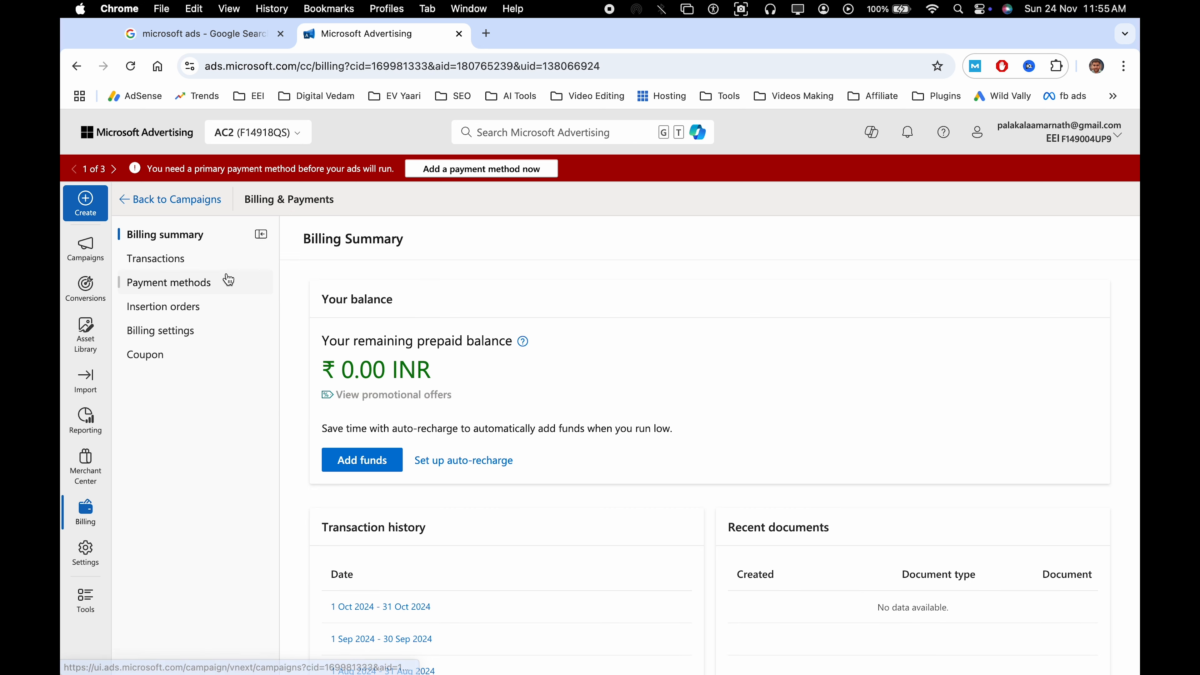
Browse Transactions, Transaction history and Billing documents, then open Payment methods
left_click(181, 259)
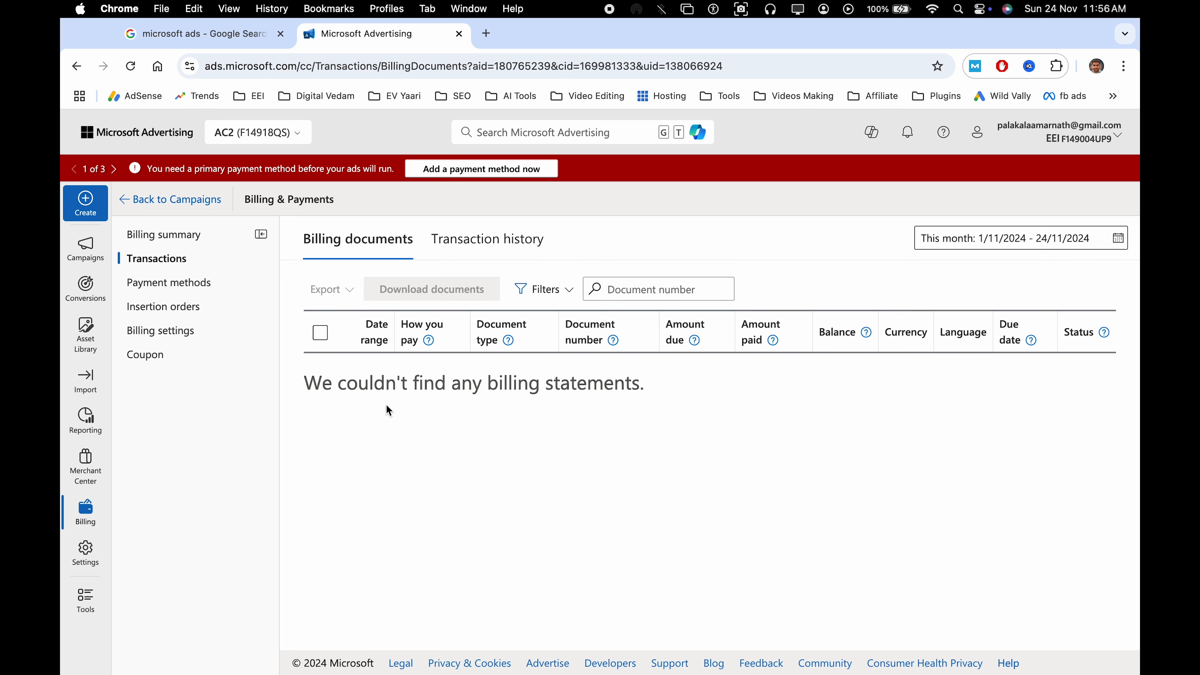
left_click(457, 251)
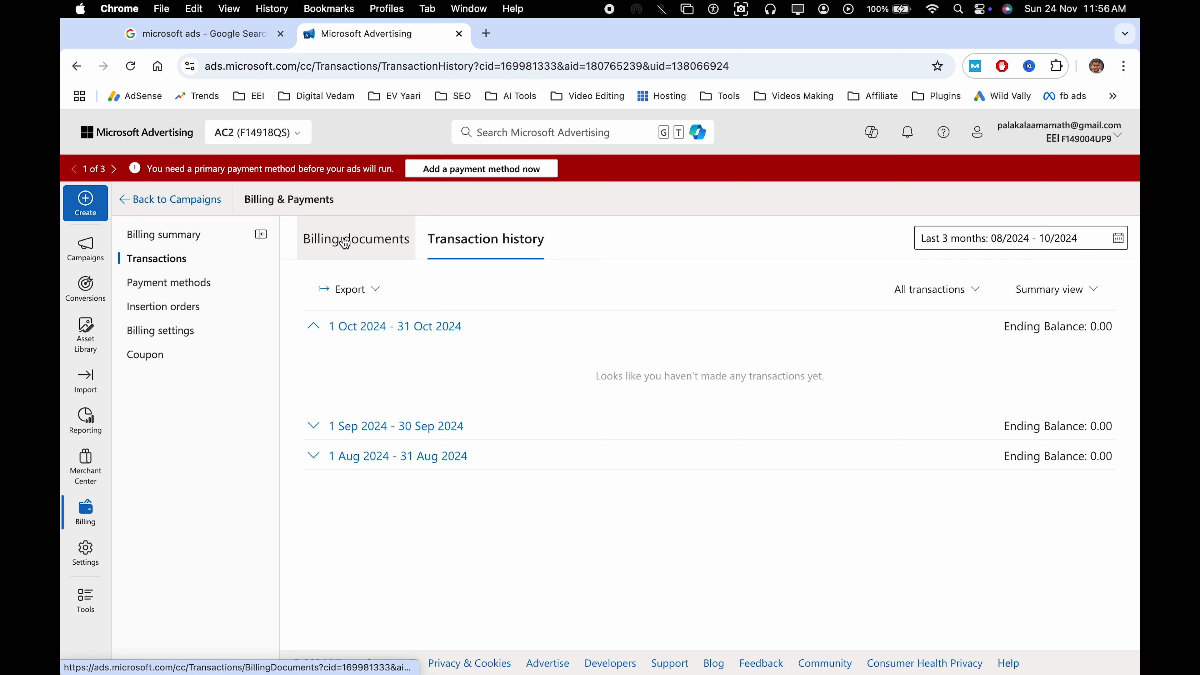
left_click(373, 244)
left_click(178, 286)
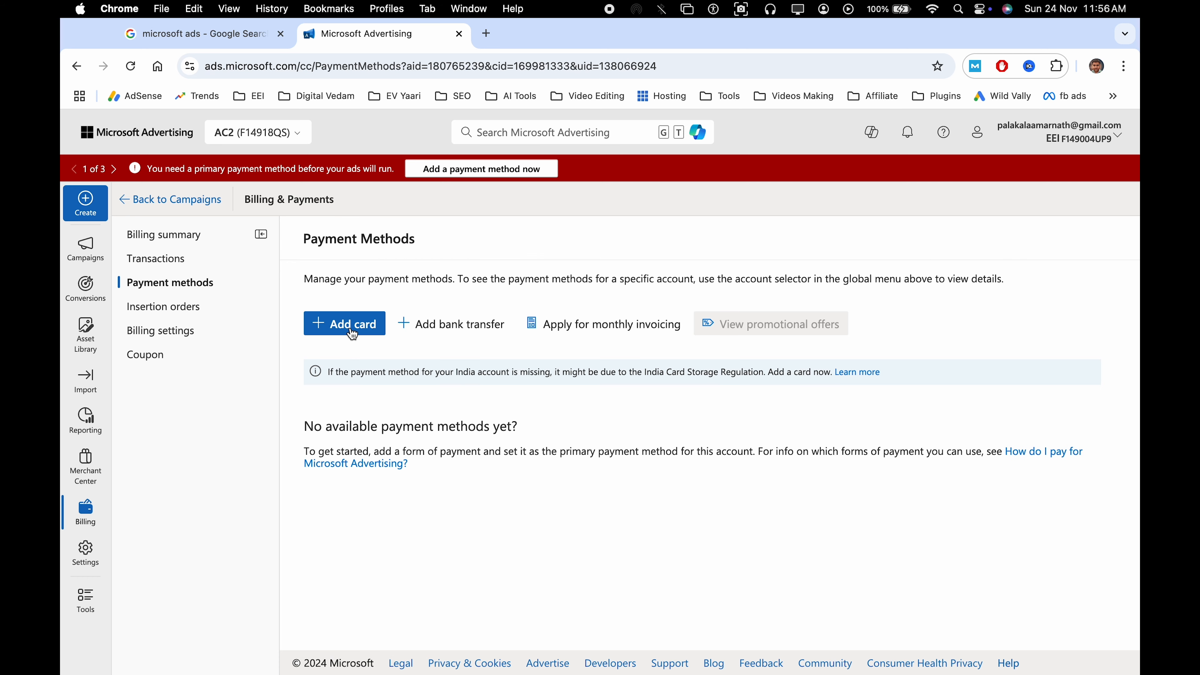
left_click(352, 333)
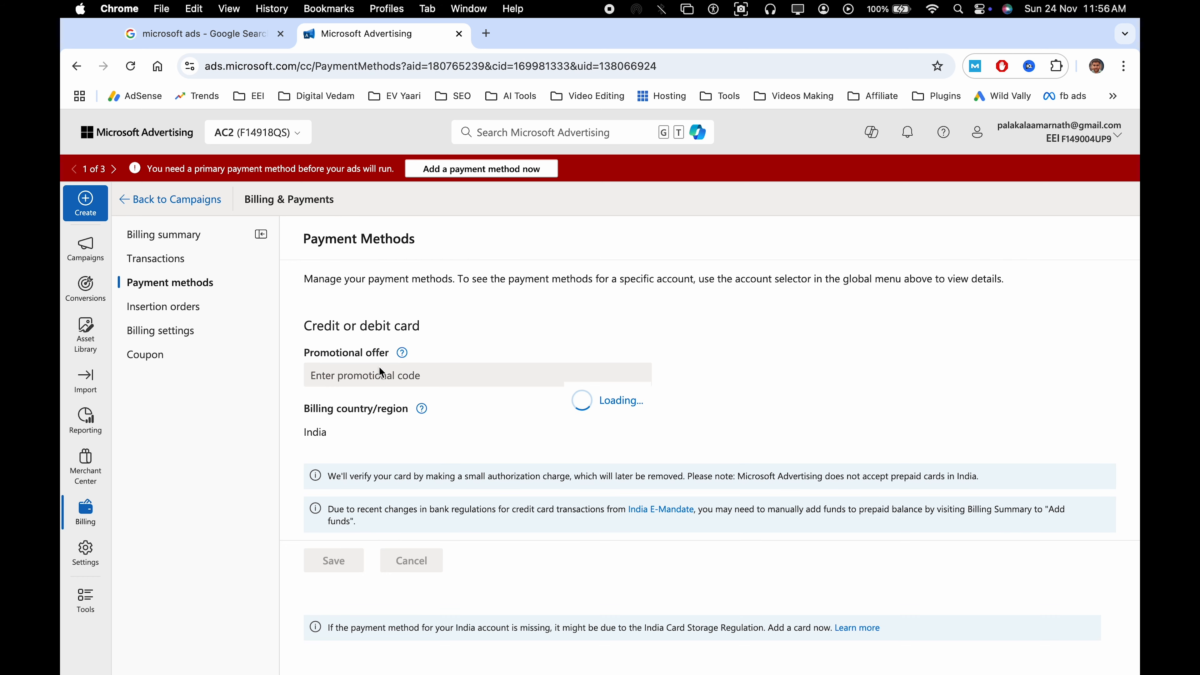
scroll(426, 465, "down", 5)
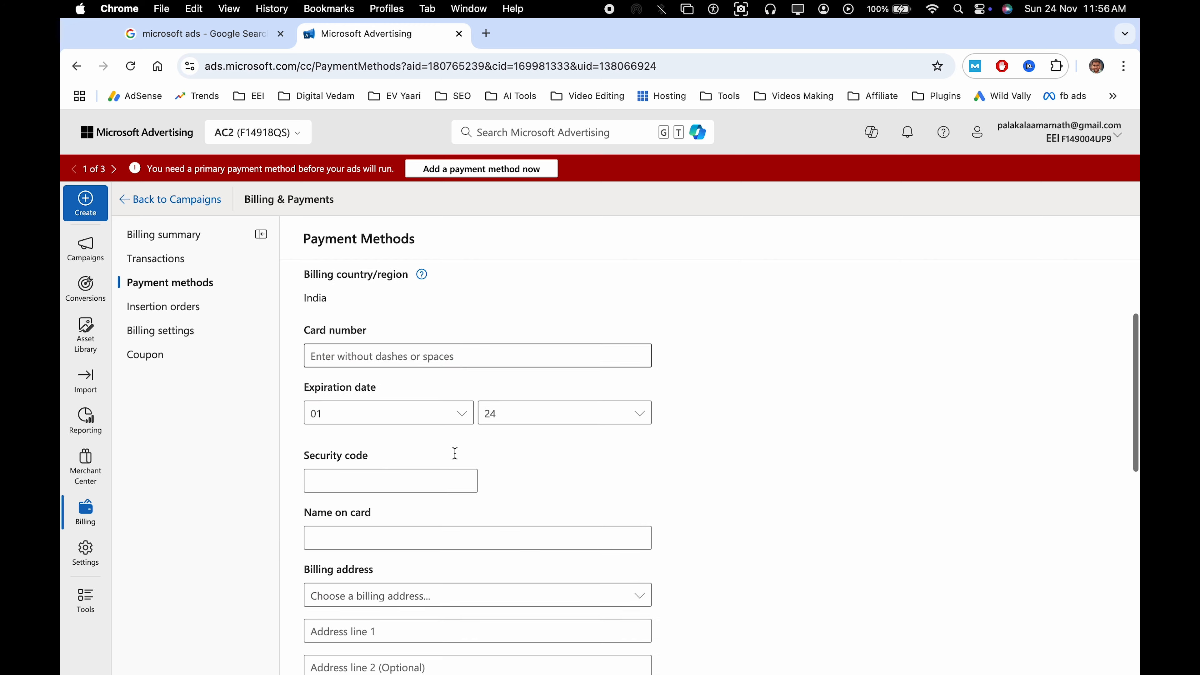
scroll(404, 299, "up", 2)
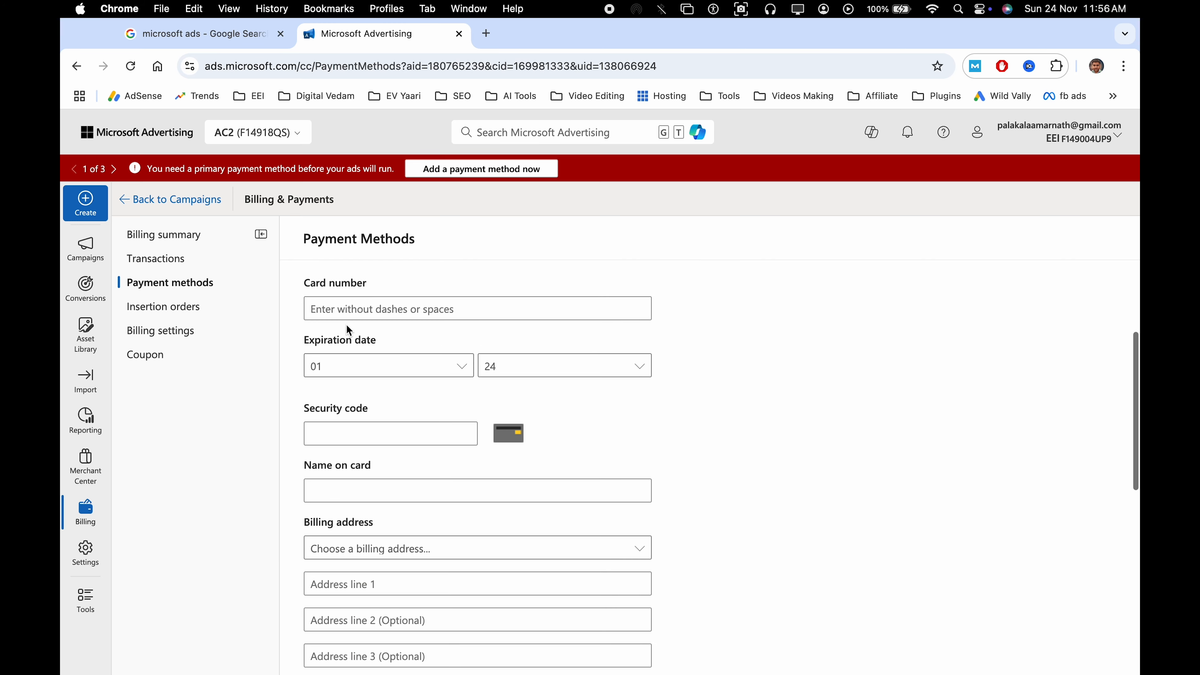
scroll(446, 456, "down", 10)
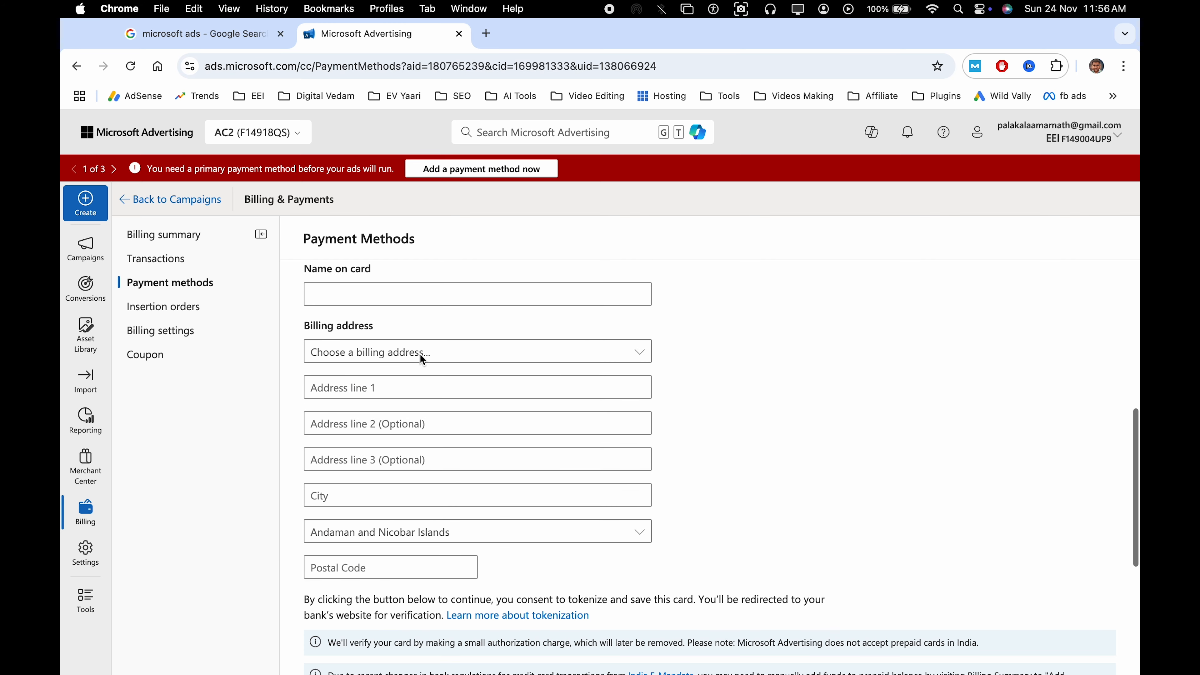
left_click(428, 453)
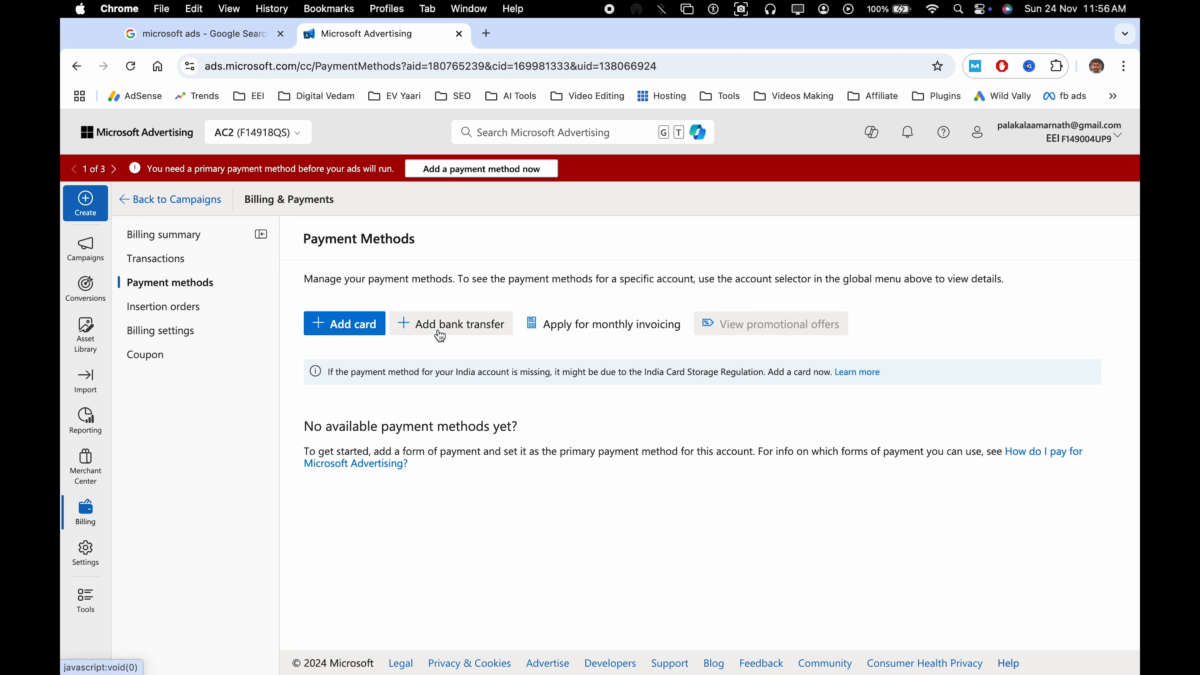
left_click(439, 330)
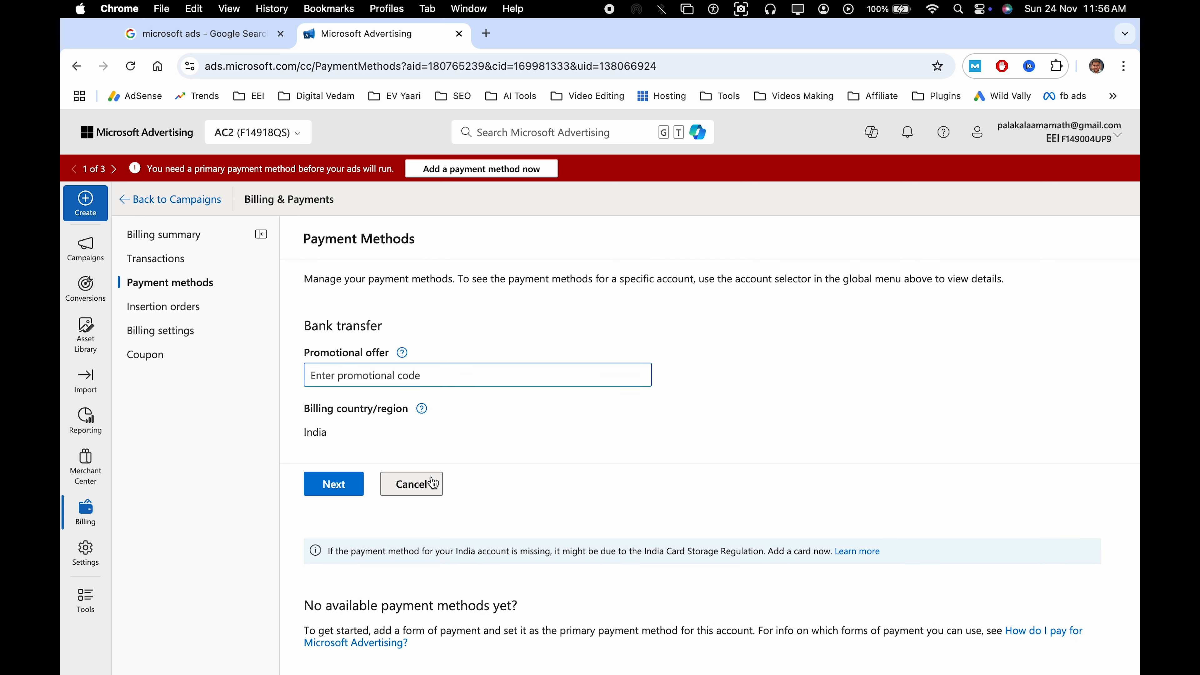
left_click(415, 483)
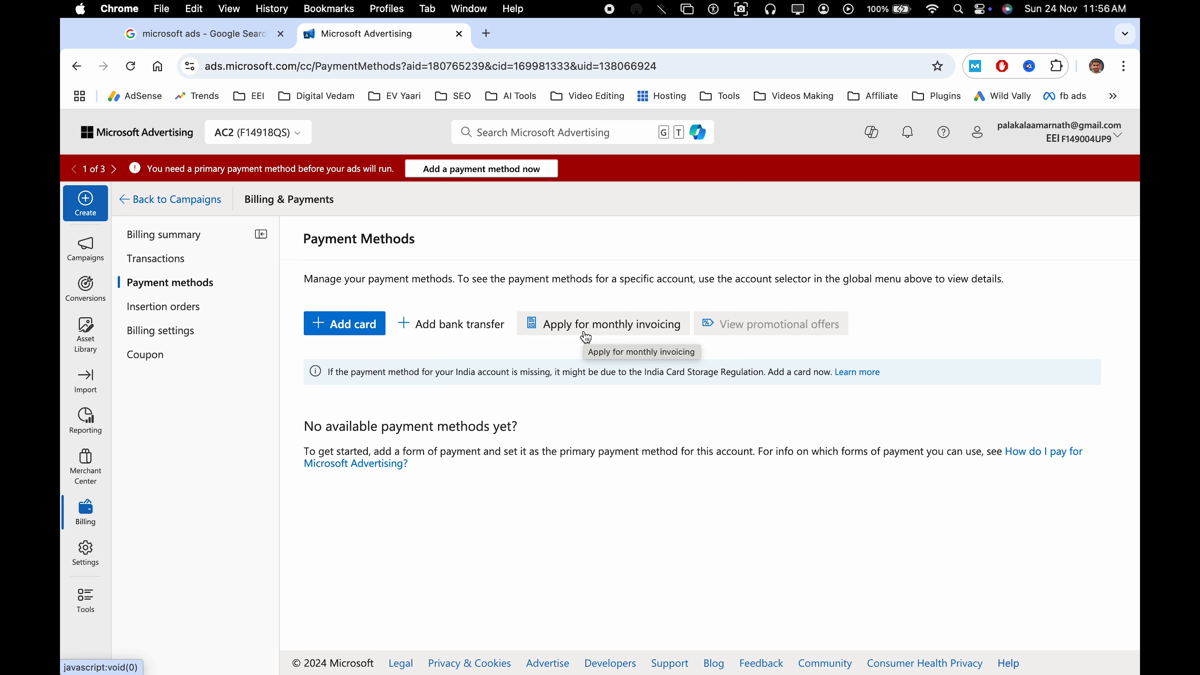
Apply for monthly invoicing and review the ineligibility reasons: $5,000 spending and one-year account standing
left_click(586, 331)
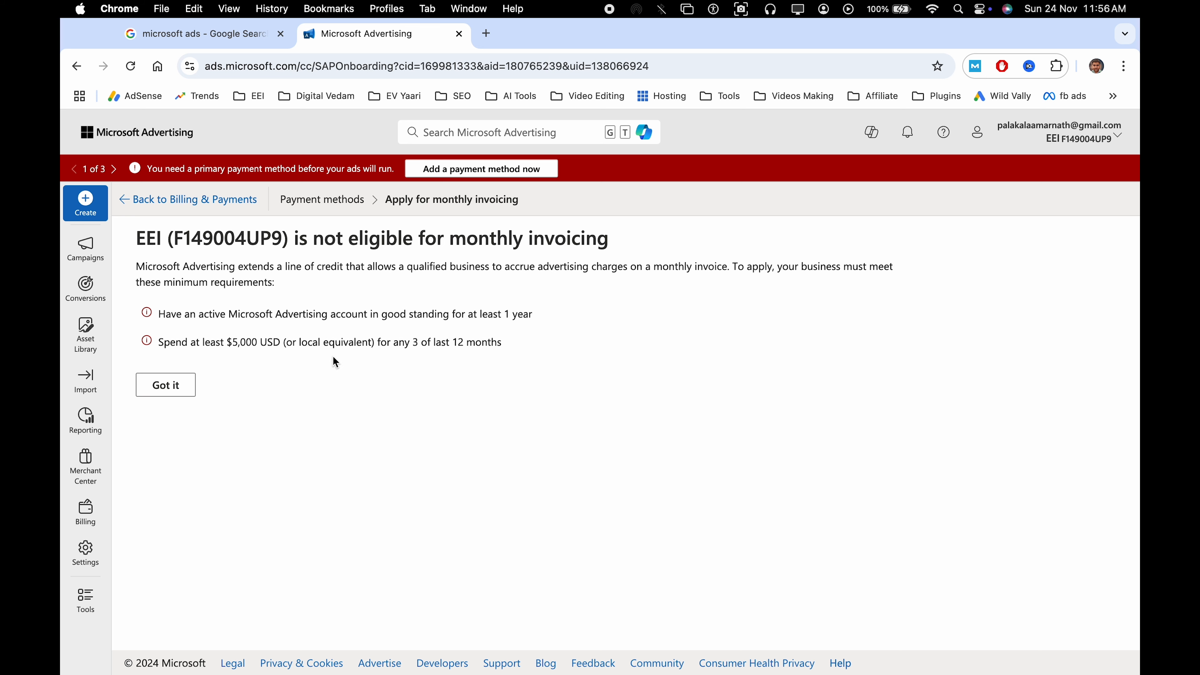
triple_click(227, 340)
left_click(320, 383)
triple_click(419, 313)
left_click(623, 311)
triple_click(369, 237)
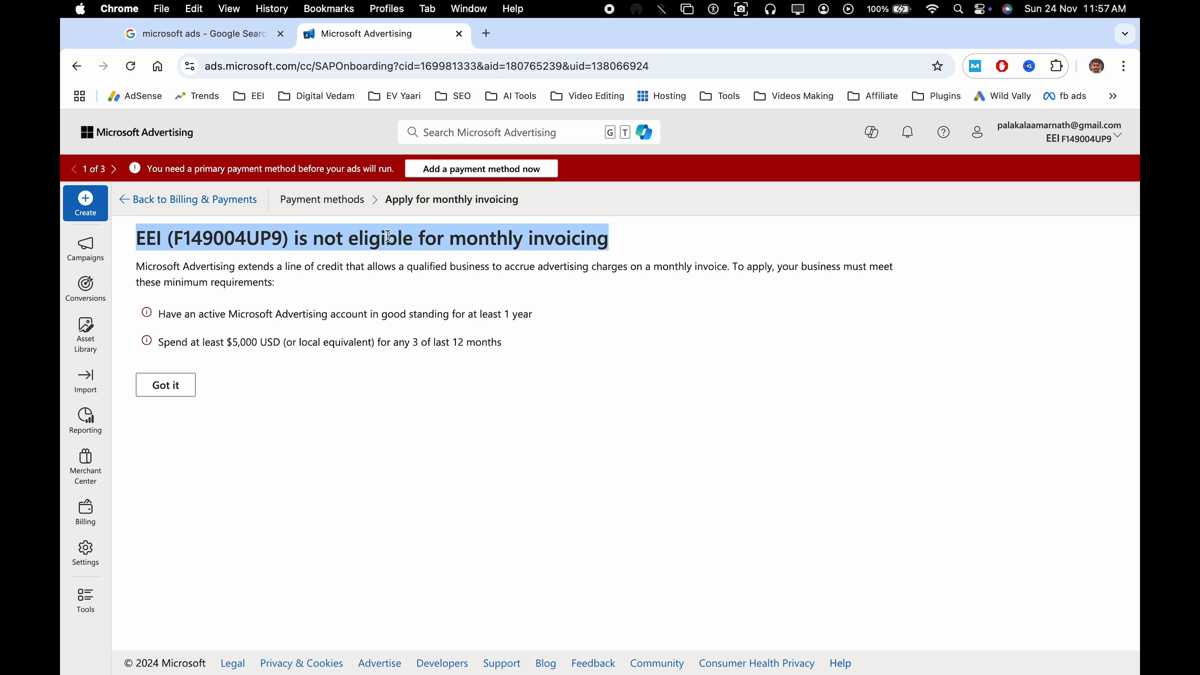
left_click(518, 271)
Return to the billing summary and view the empty Insertion Orders list
left_click(176, 199)
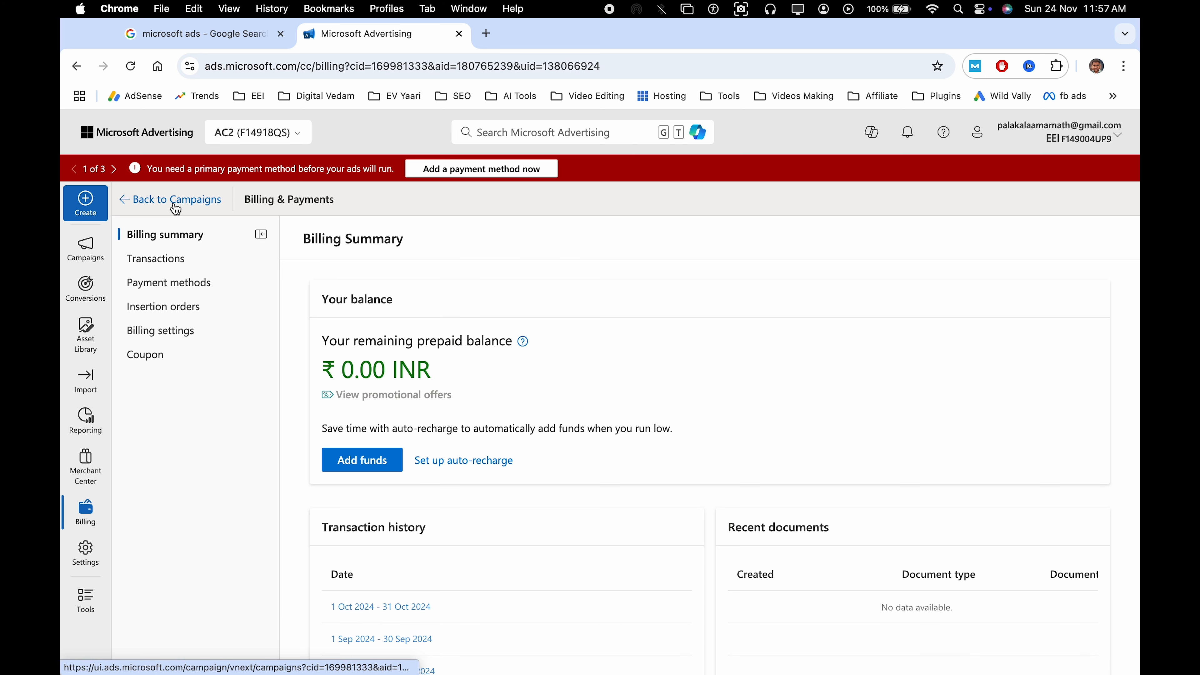
left_click(214, 310)
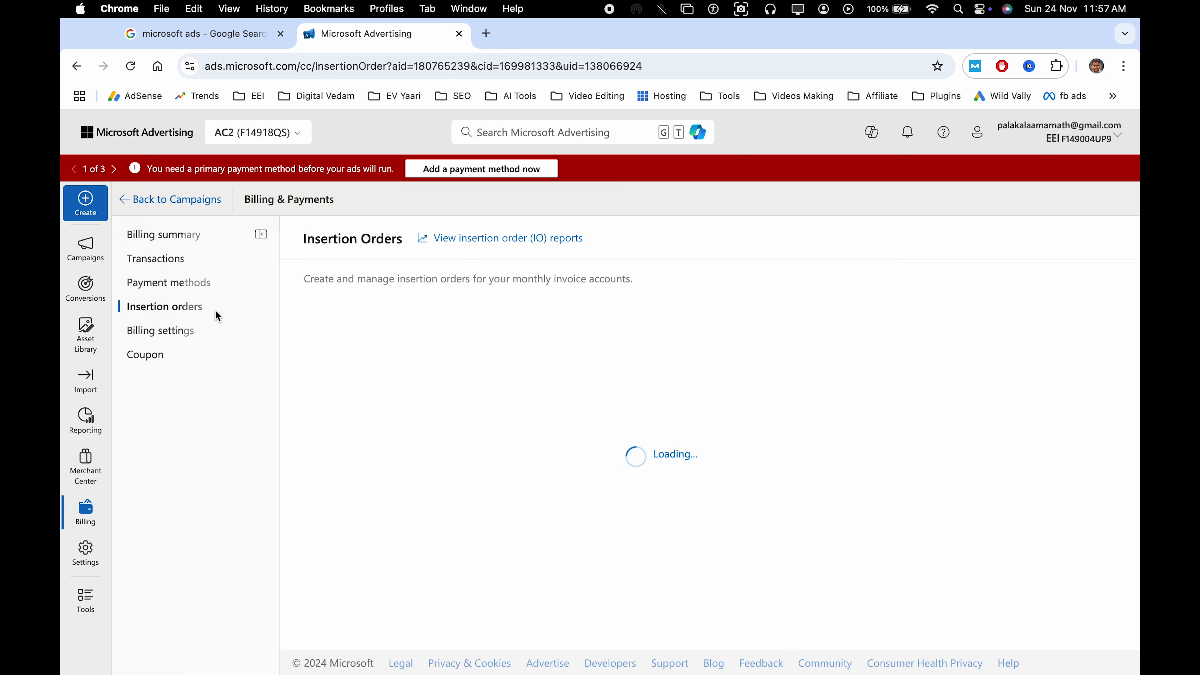
triple_click(581, 278)
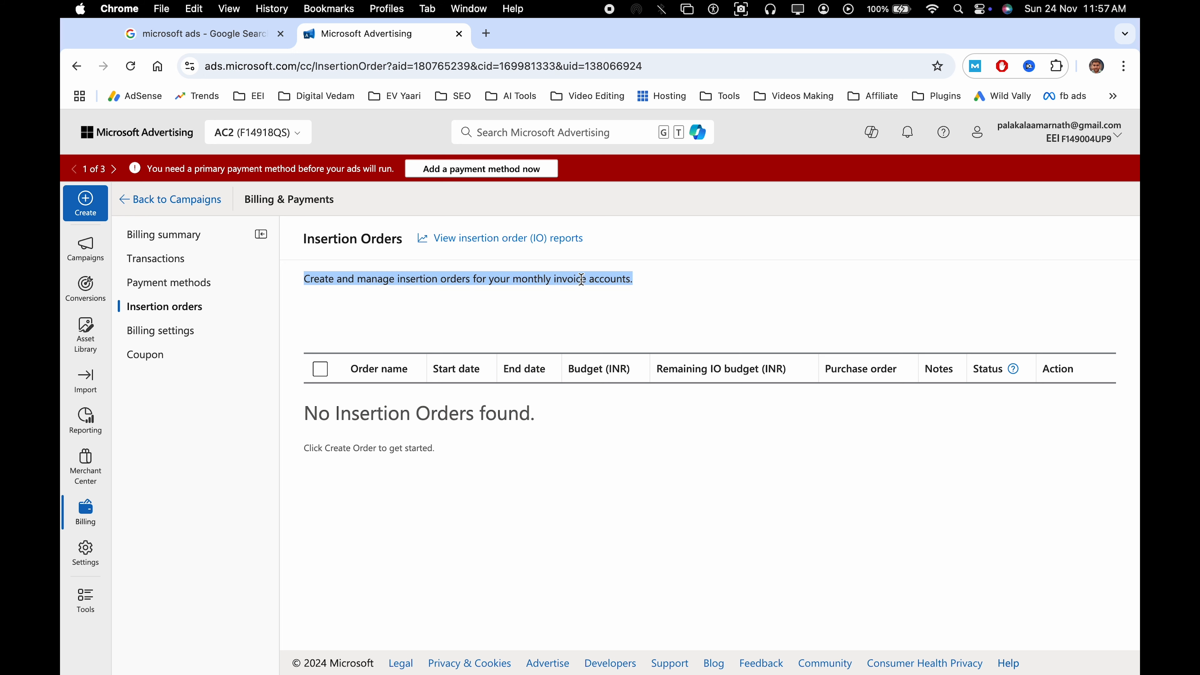
left_click(689, 275)
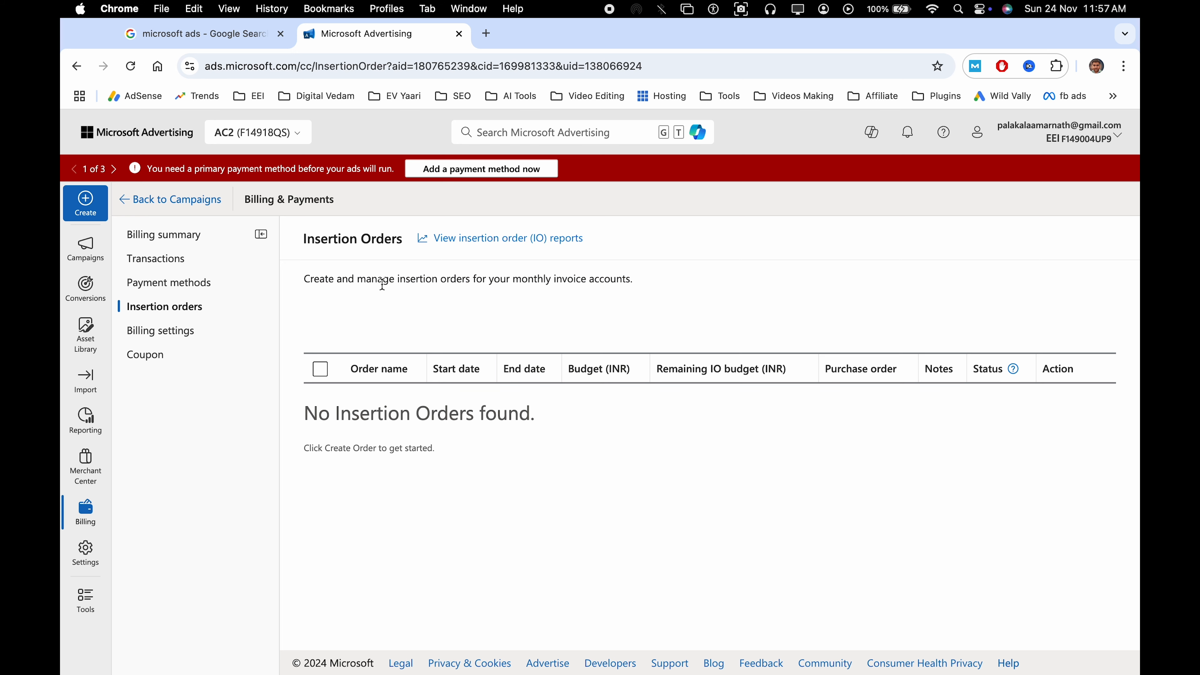
In prepay billing settings, start and cancel an accounts payable contact, then go to account Settings
left_click(174, 340)
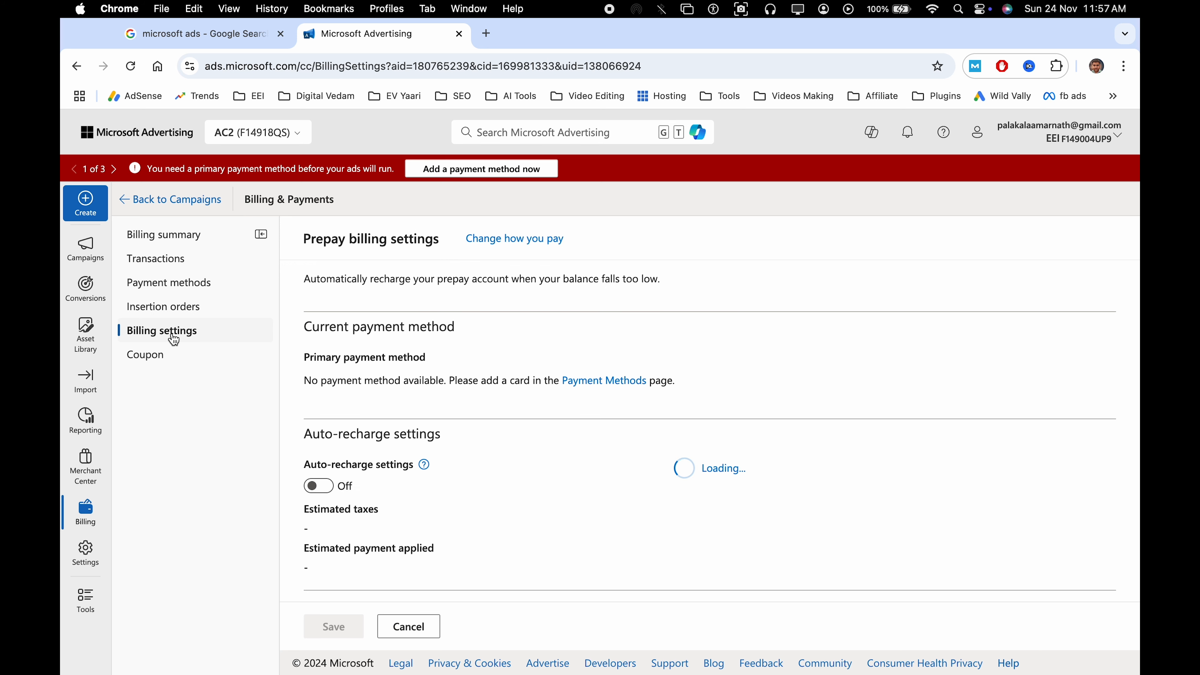
scroll(488, 464, "down", 4)
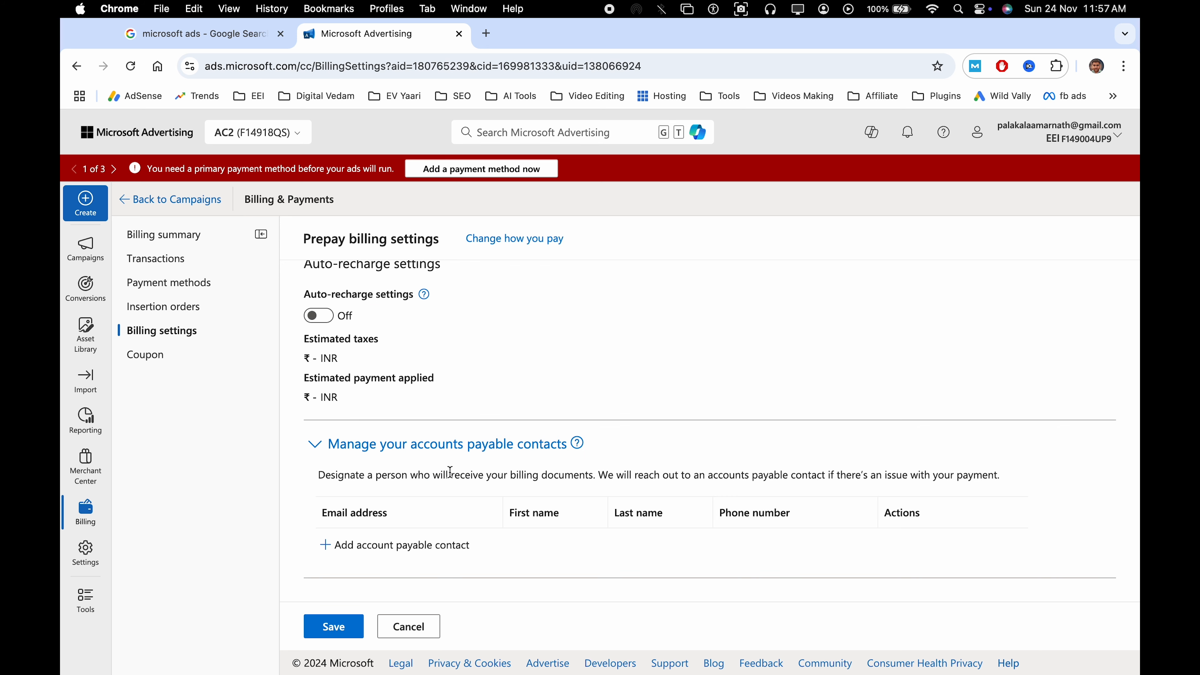
left_click(418, 545)
scroll(511, 500, "down", 1)
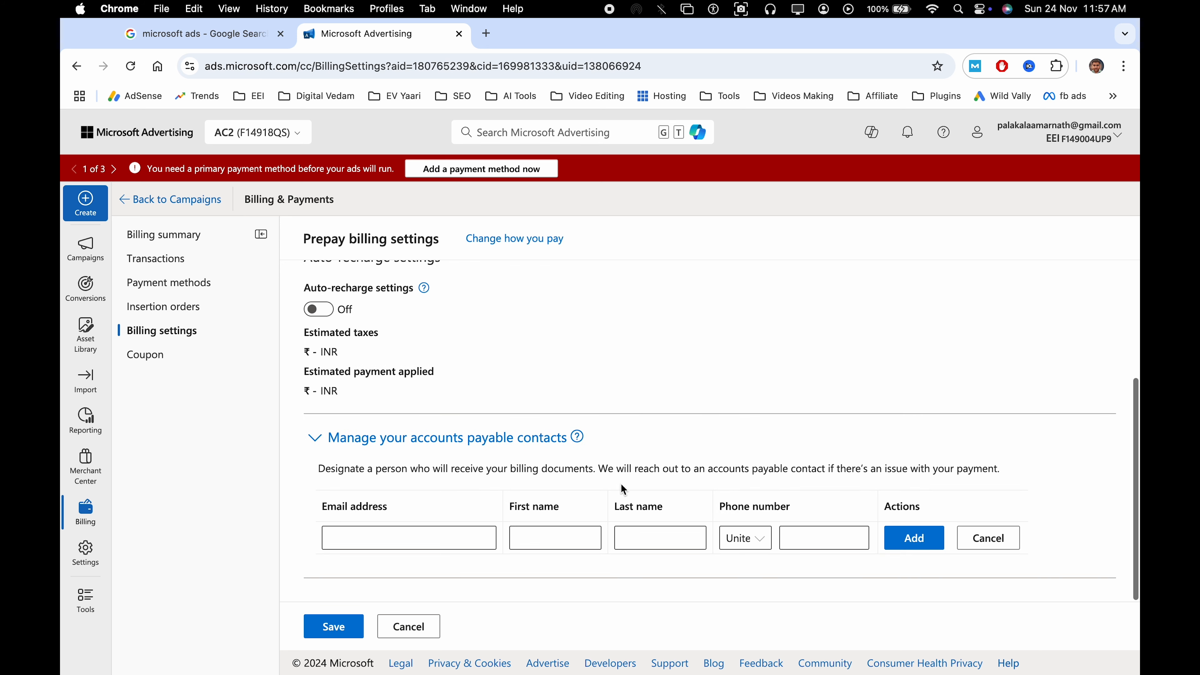
left_click(996, 549)
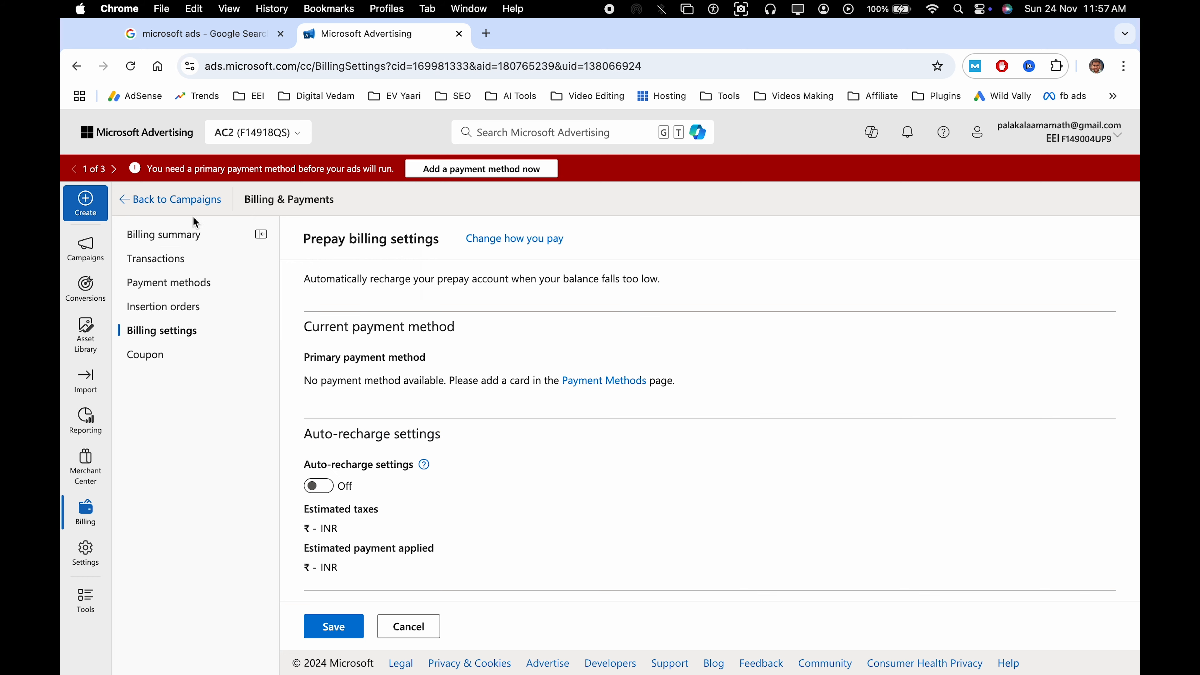
left_click(79, 561)
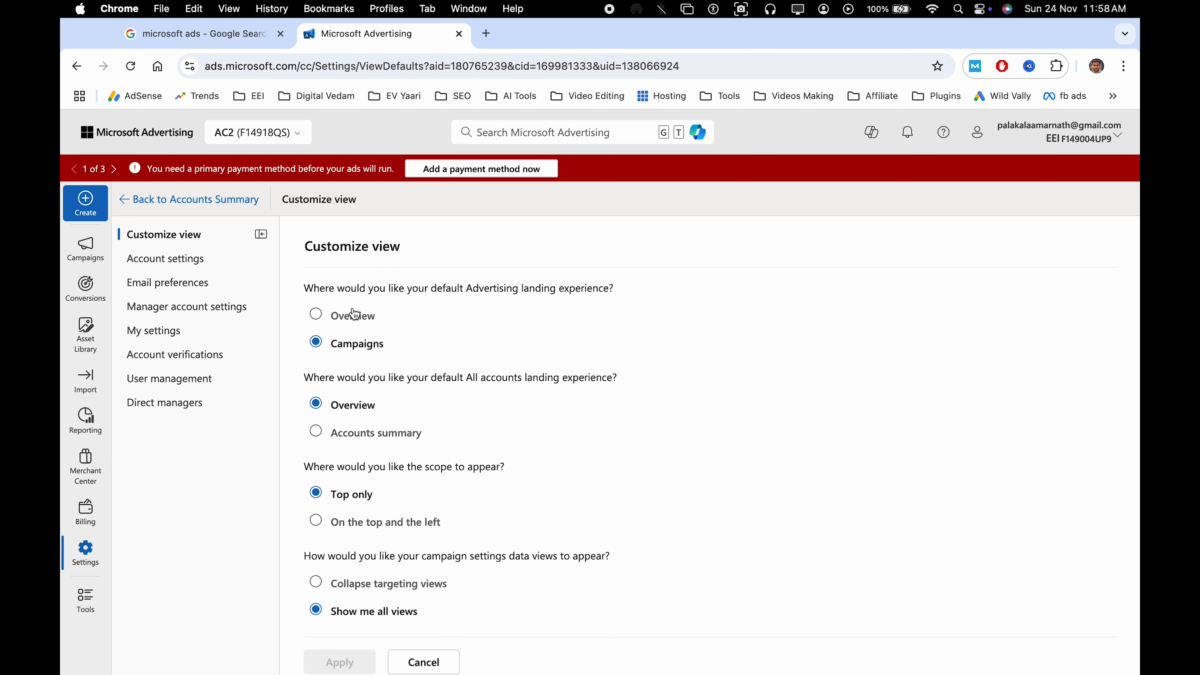
Review Account settings in edit mode (name, primary contact, location, tax) and cancel without saving
left_click(165, 258)
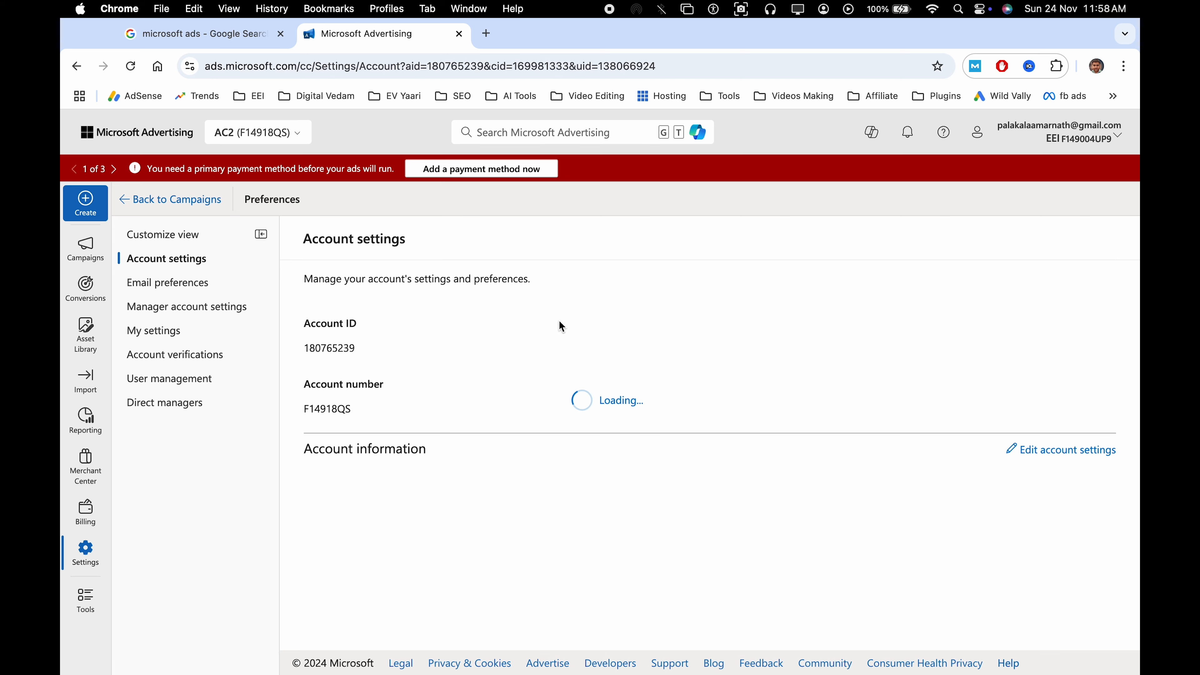
scroll(459, 369, "down", 10)
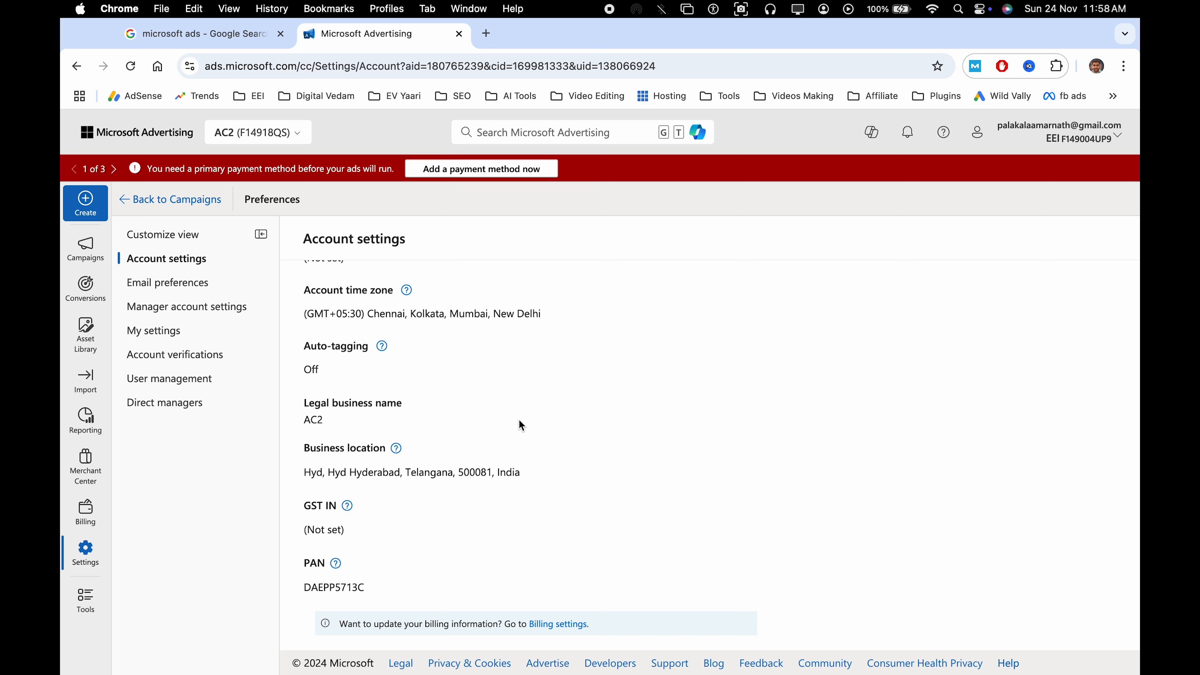
scroll(519, 421, "up", 10)
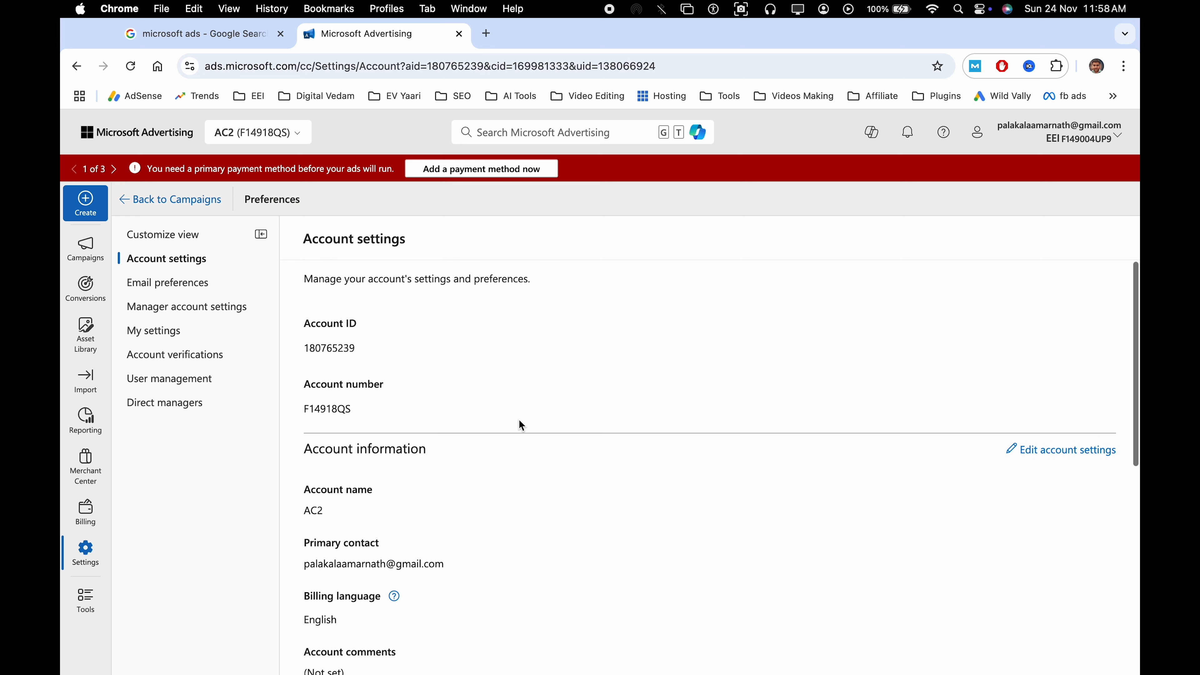
left_click(1057, 458)
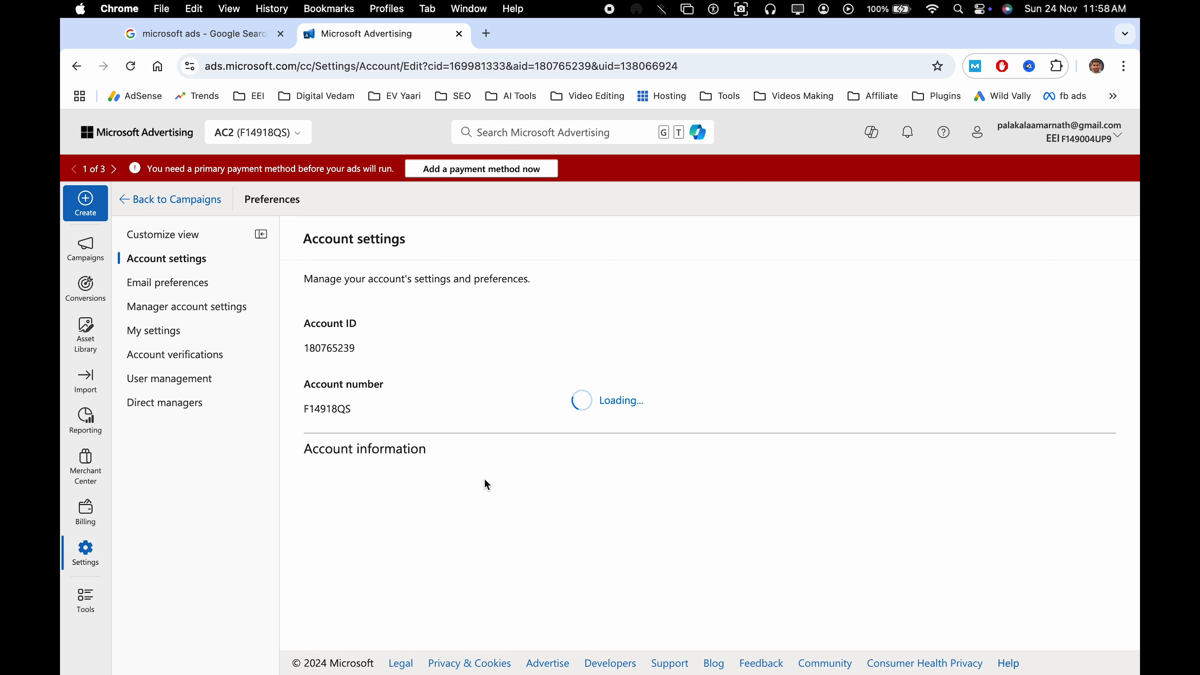
scroll(470, 484, "down", 15)
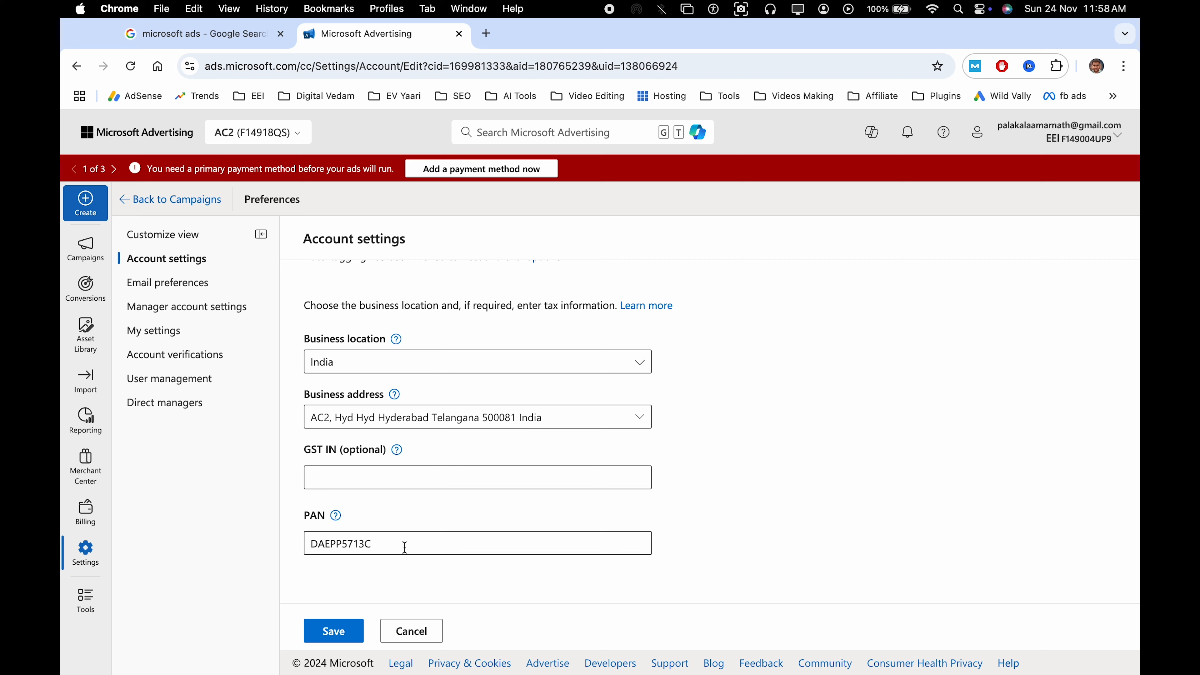
scroll(385, 501, "up", 10)
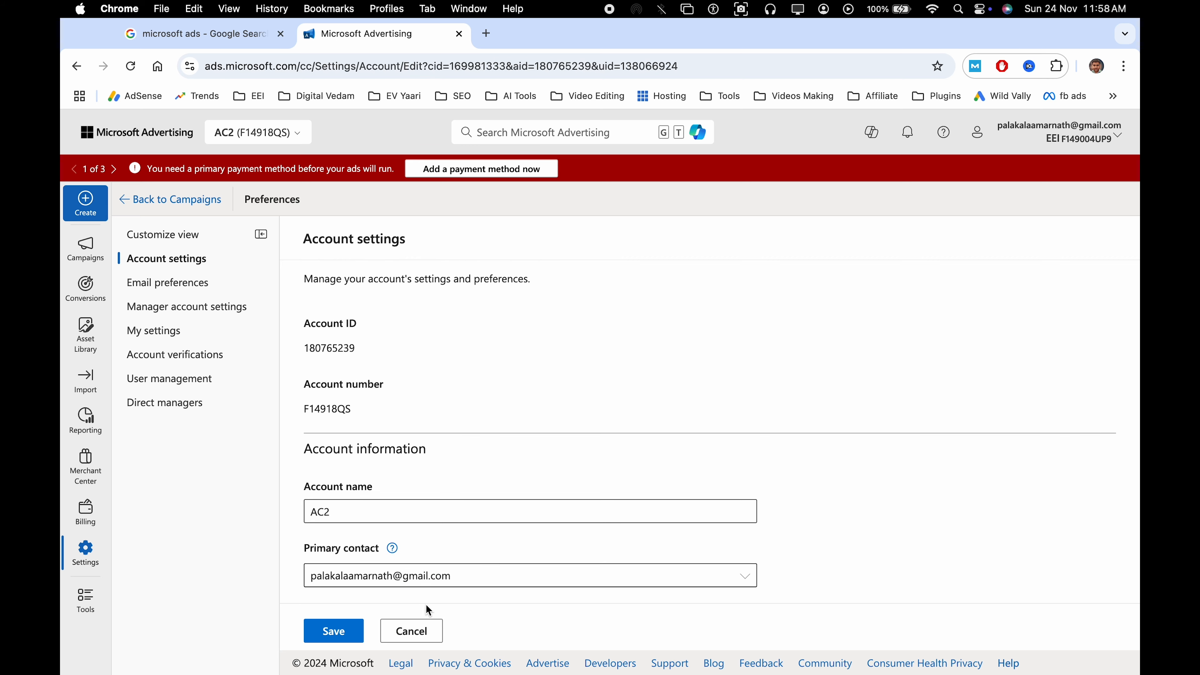
left_click(411, 631)
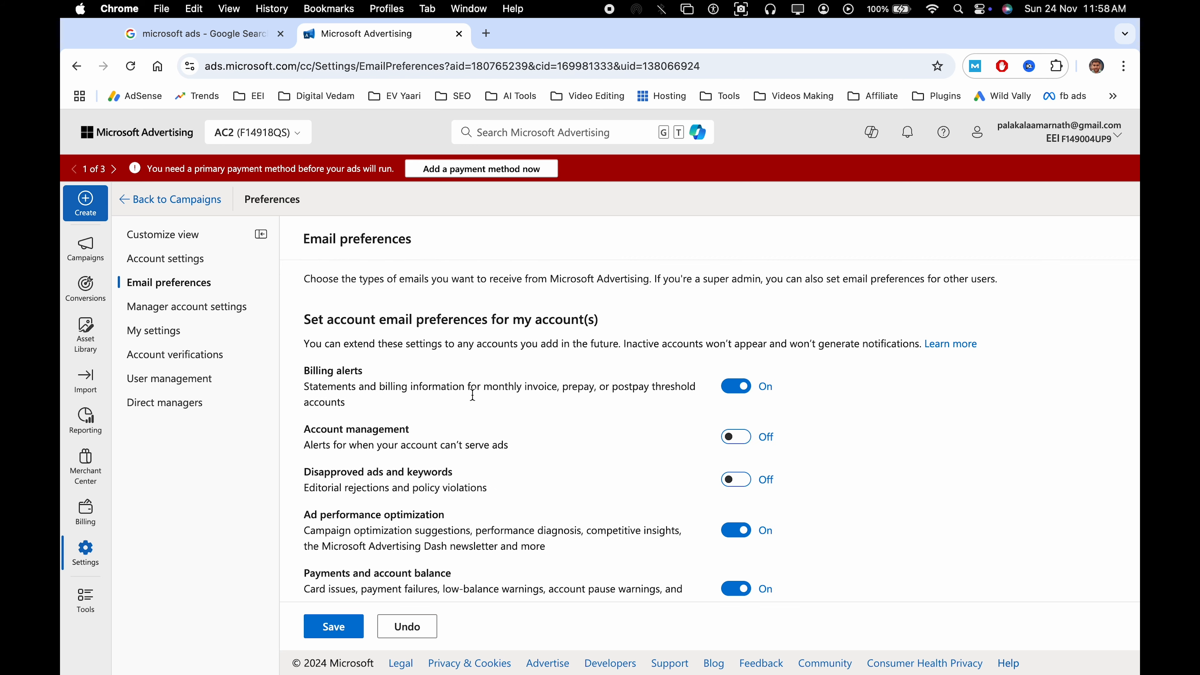
Review Email preferences, then move between Manager account settings and Account settings pages
scroll(482, 431, "down", 5)
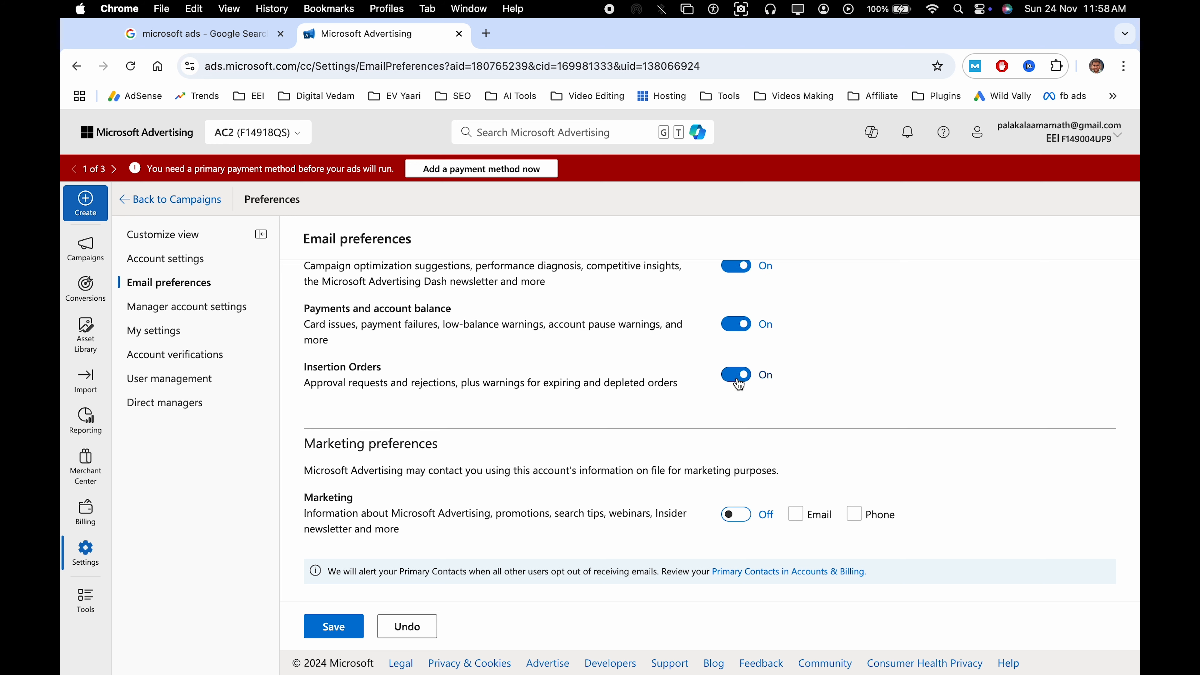
scroll(601, 403, "up", 5)
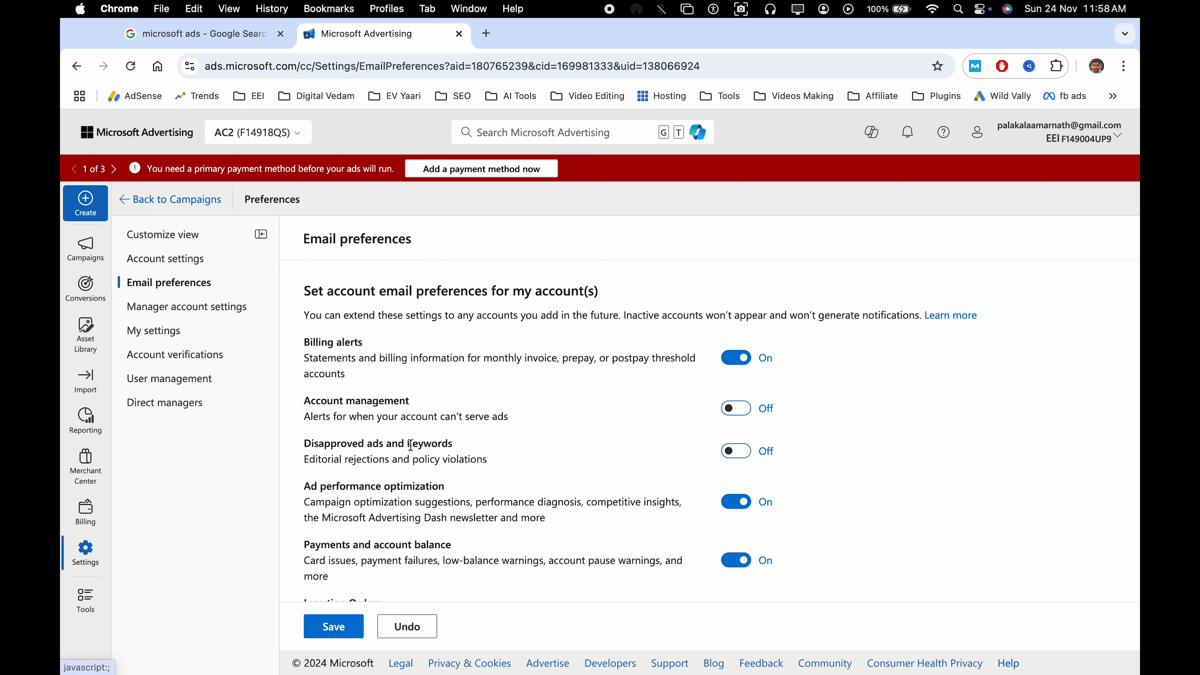
left_click(213, 308)
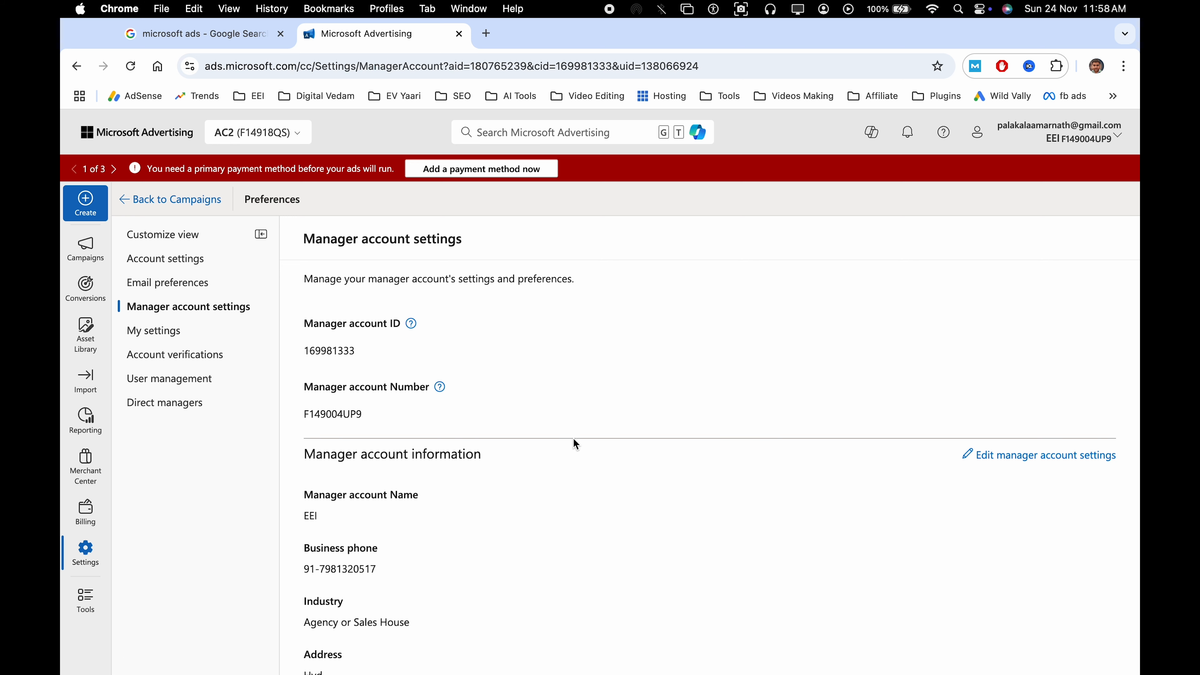
left_click(184, 260)
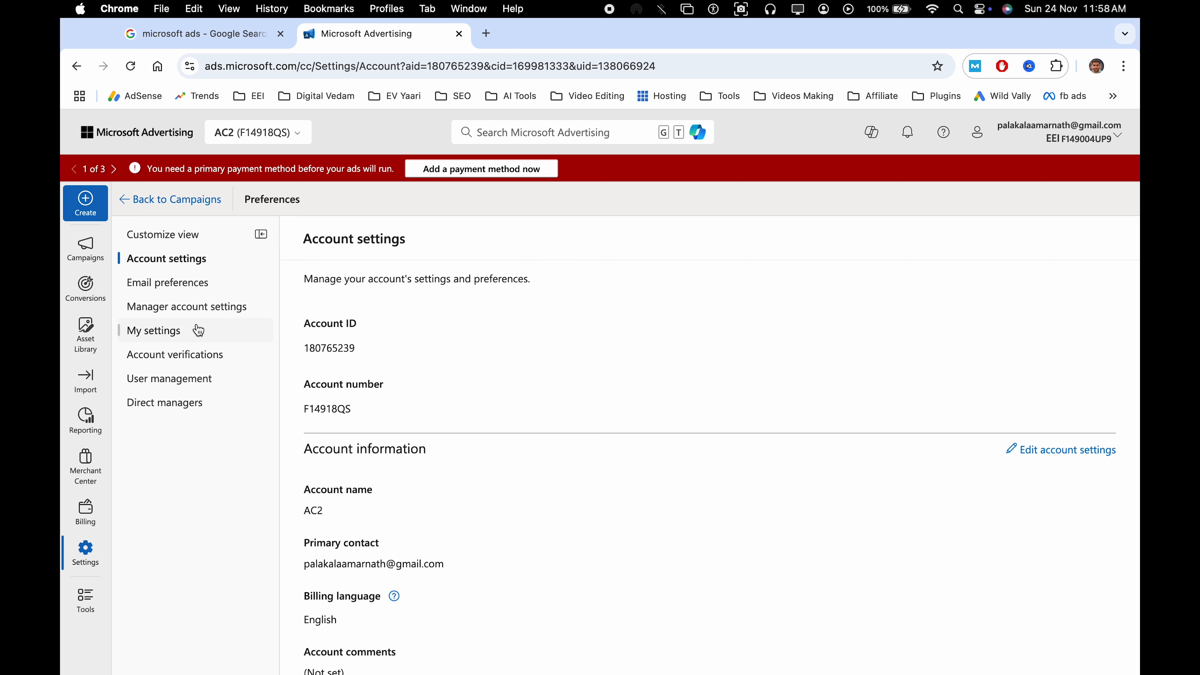
left_click(192, 315)
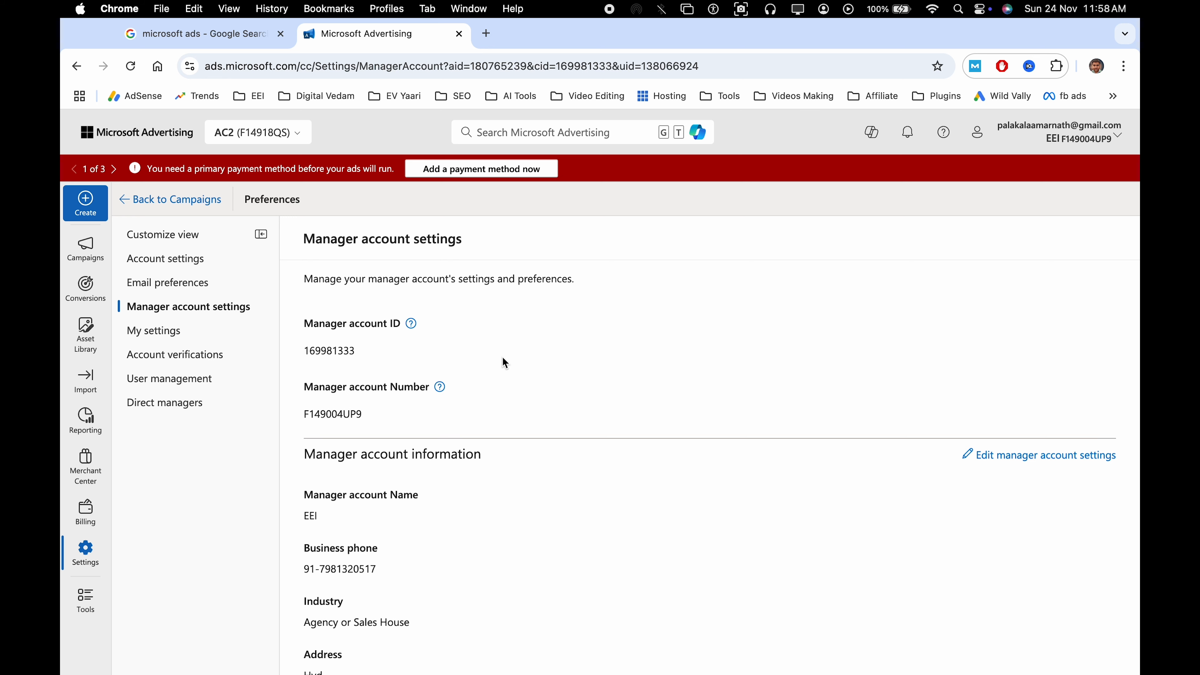
scroll(503, 361, "down", 5)
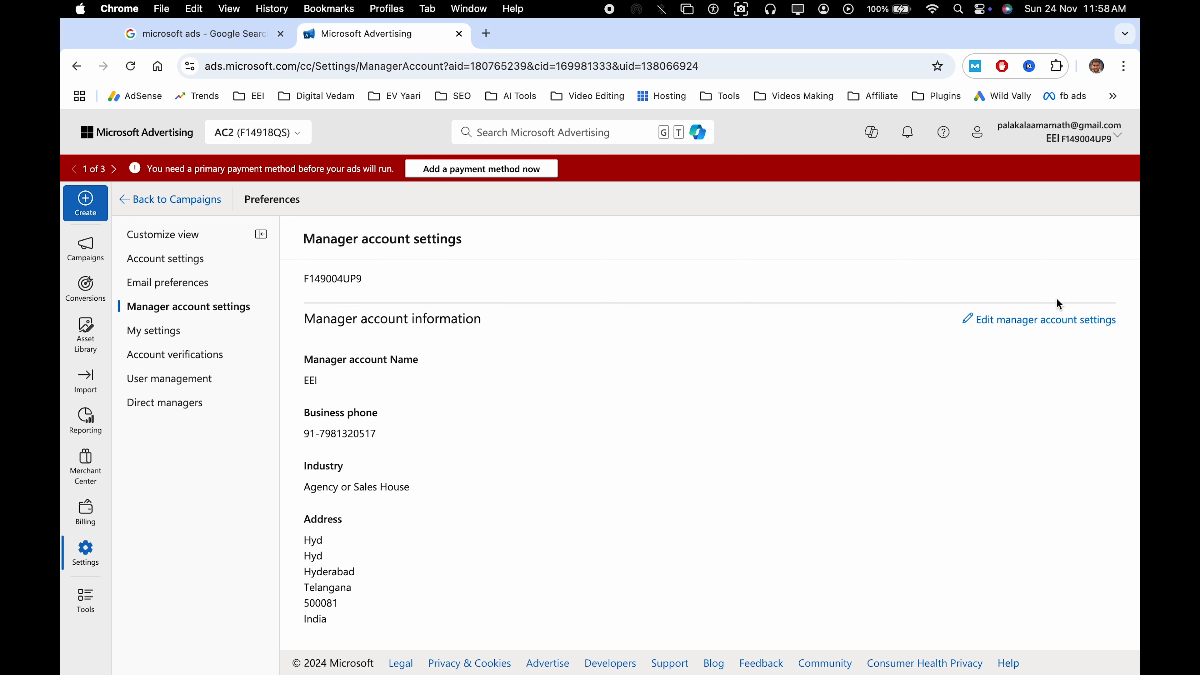
Look through My settings, then view Account verifications showing advertiser identity Not verified
left_click(156, 334)
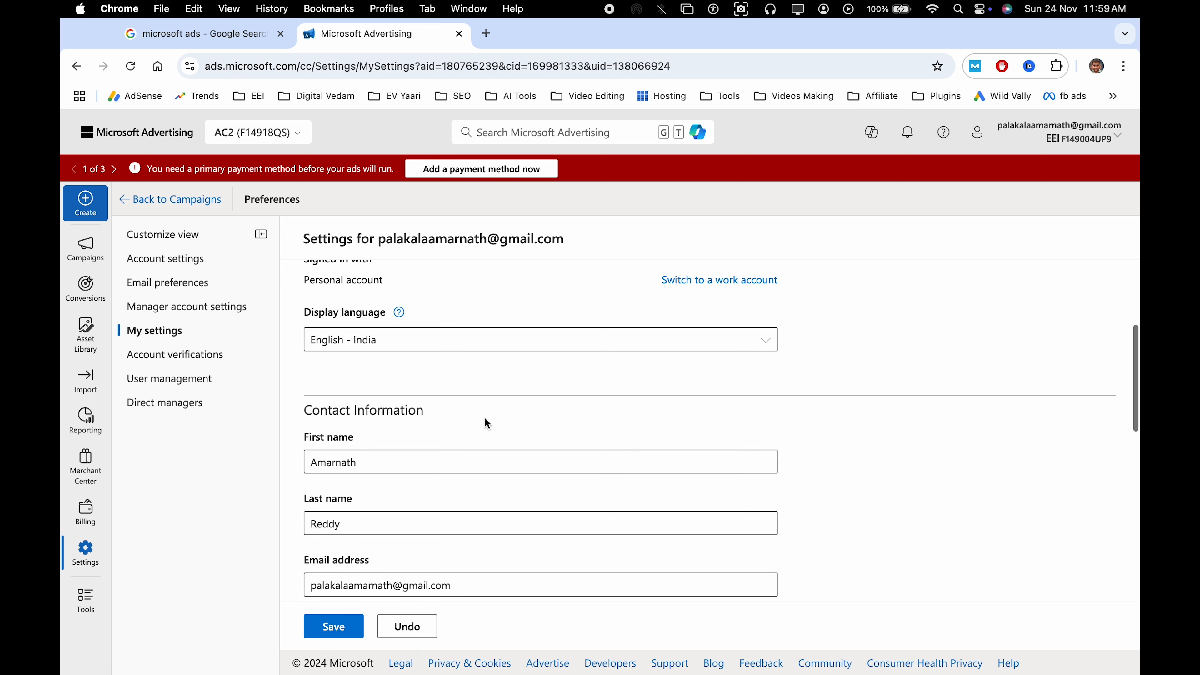
scroll(487, 425, "down", 6)
scroll(488, 408, "down", 4)
scroll(450, 391, "up", 10)
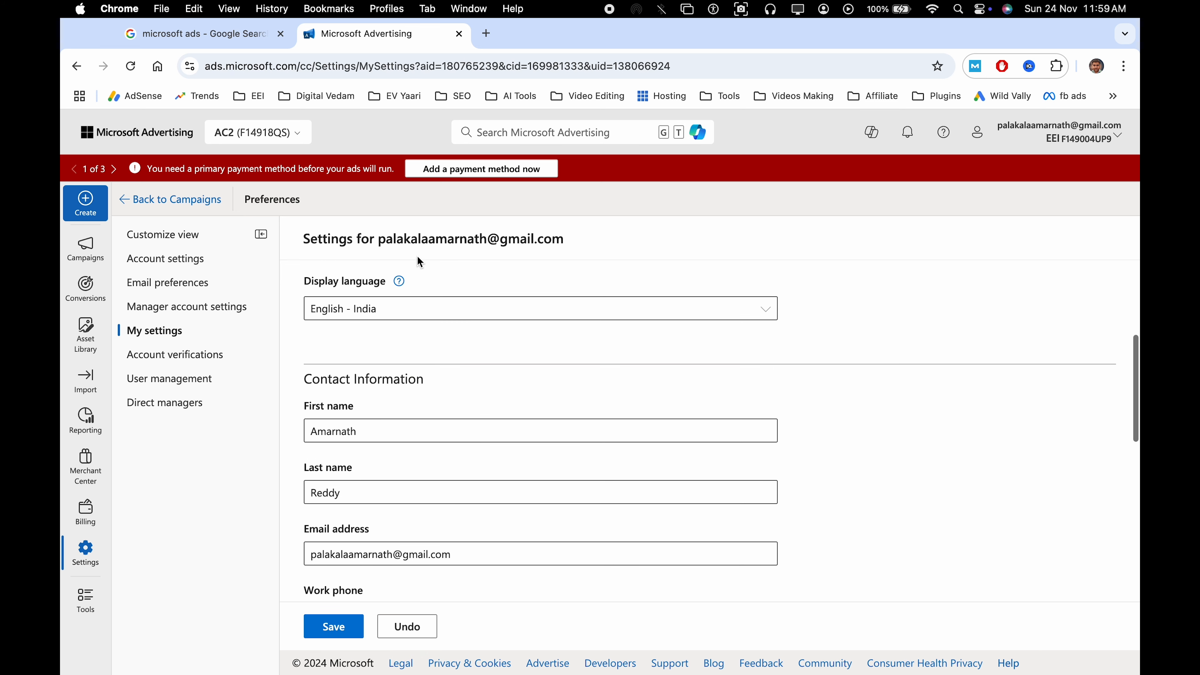
scroll(491, 382, "up", 3)
left_click(183, 355)
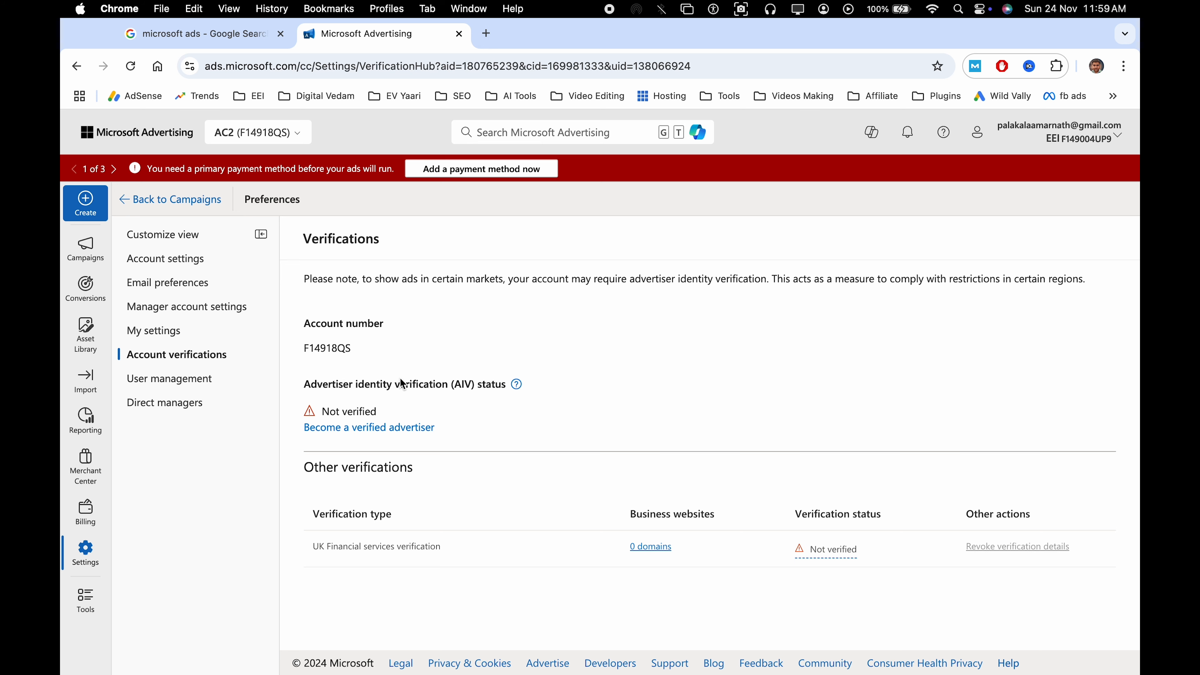
Start advertiser identity verification past the intro and choose to verify as a business
left_click(339, 428)
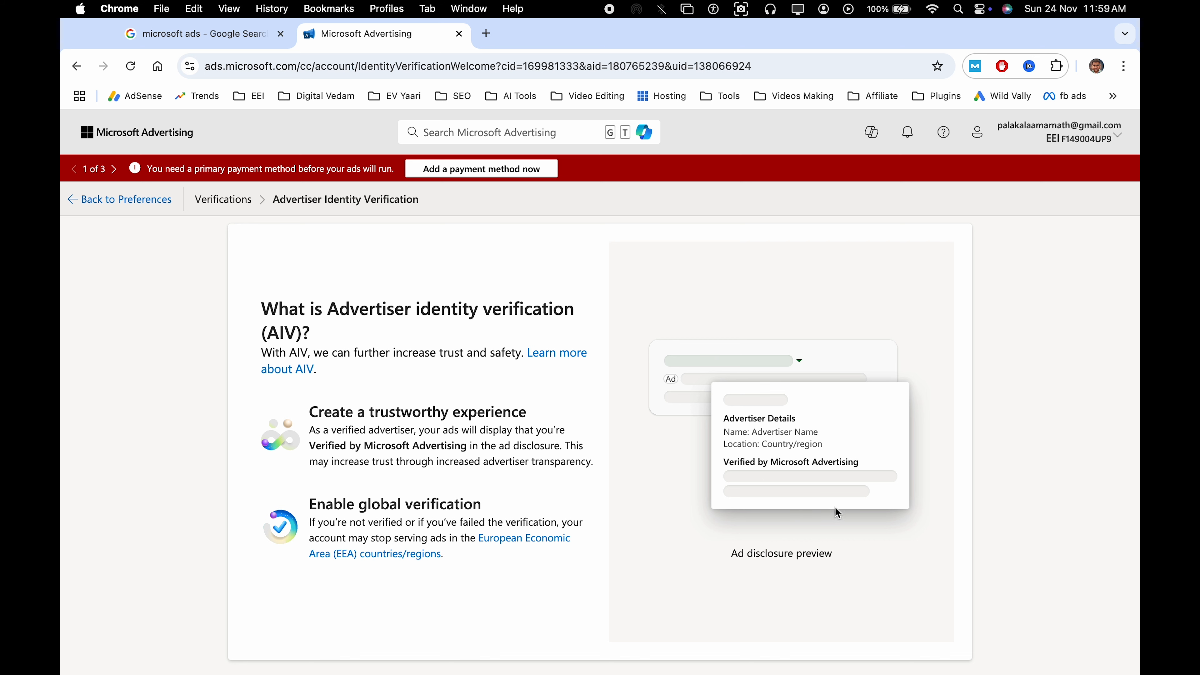
scroll(464, 407, "down", 3)
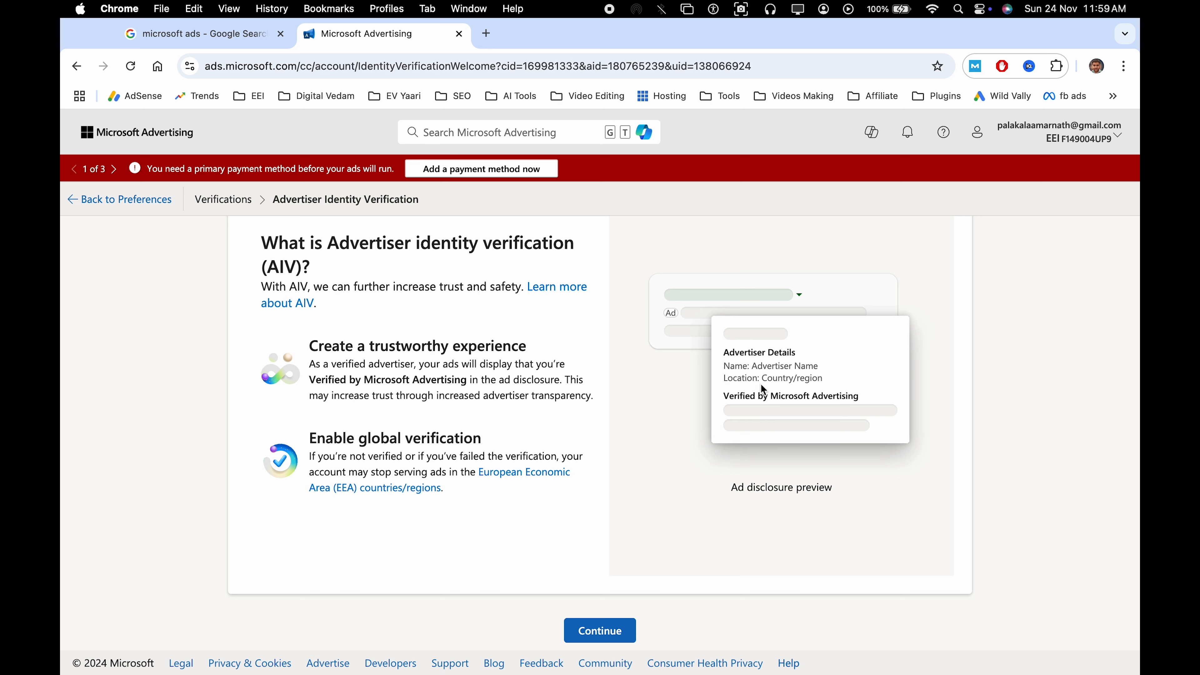
scroll(515, 416, "up", 2)
scroll(515, 416, "down", 2)
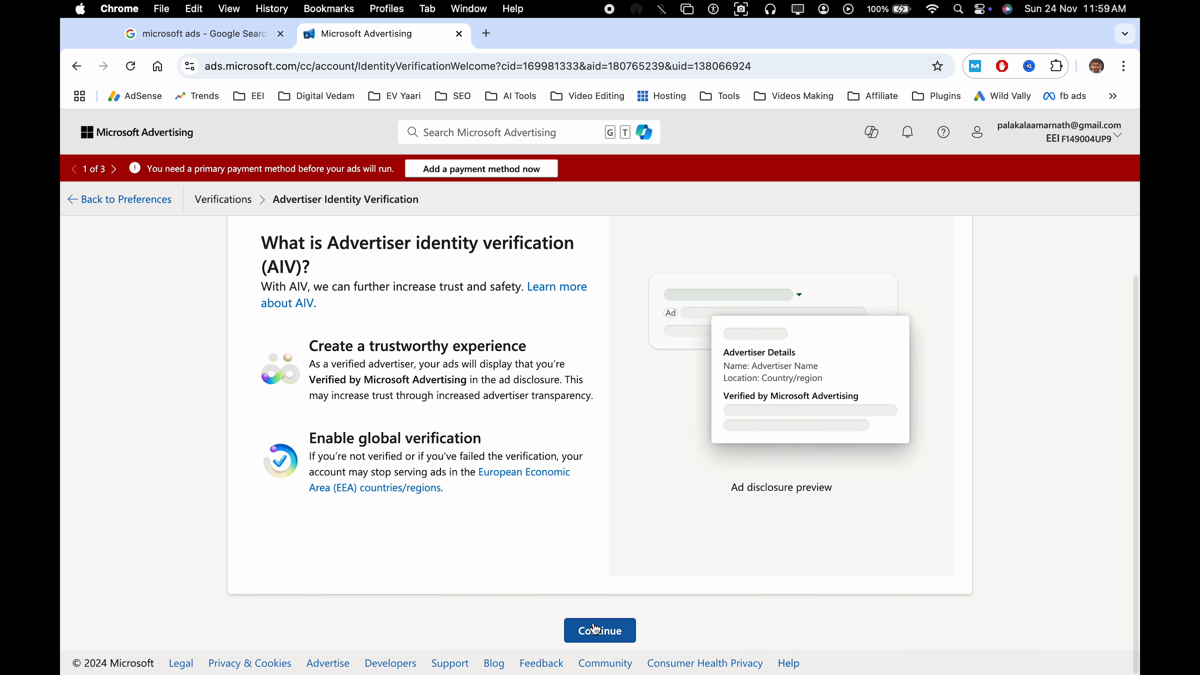
left_click(596, 628)
left_click(515, 550)
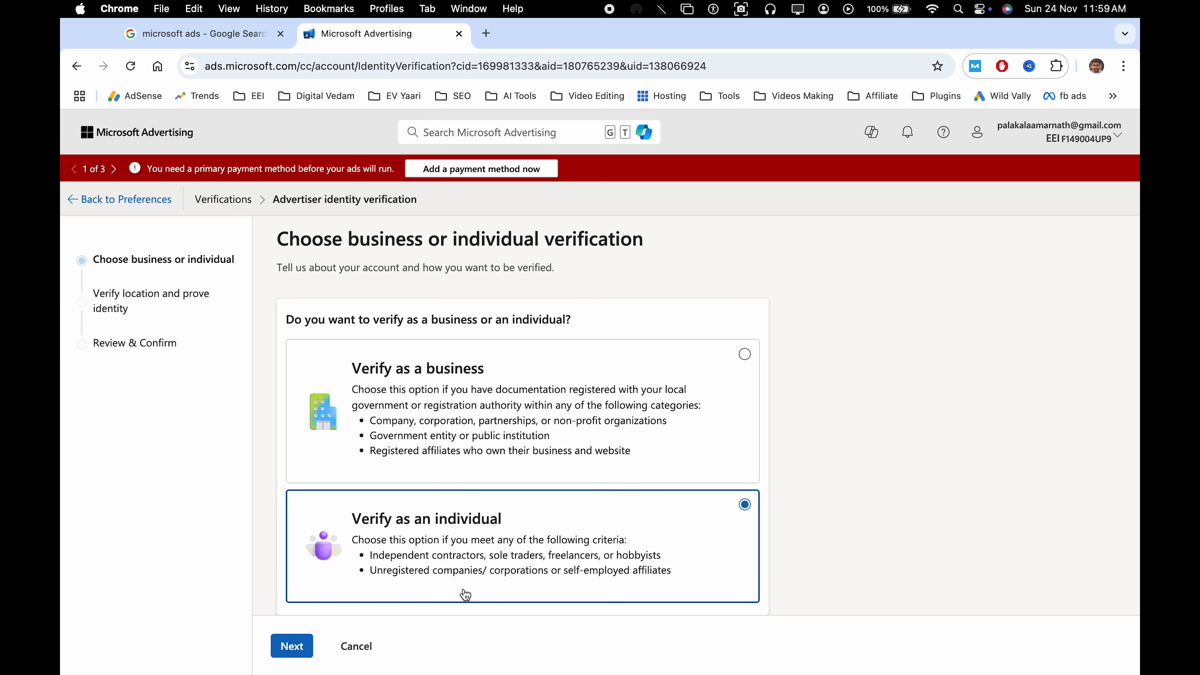
left_click(459, 419)
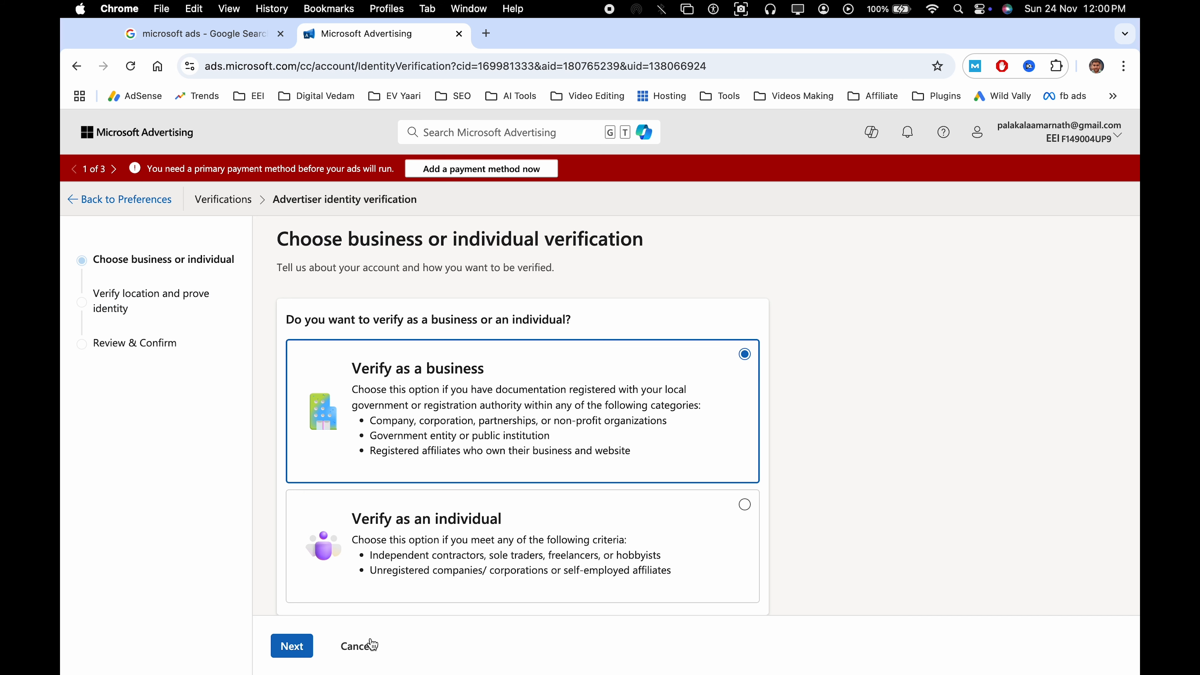
Advance to the location and identity step and select the business email field
left_click(292, 646)
scroll(356, 320, "down", 5)
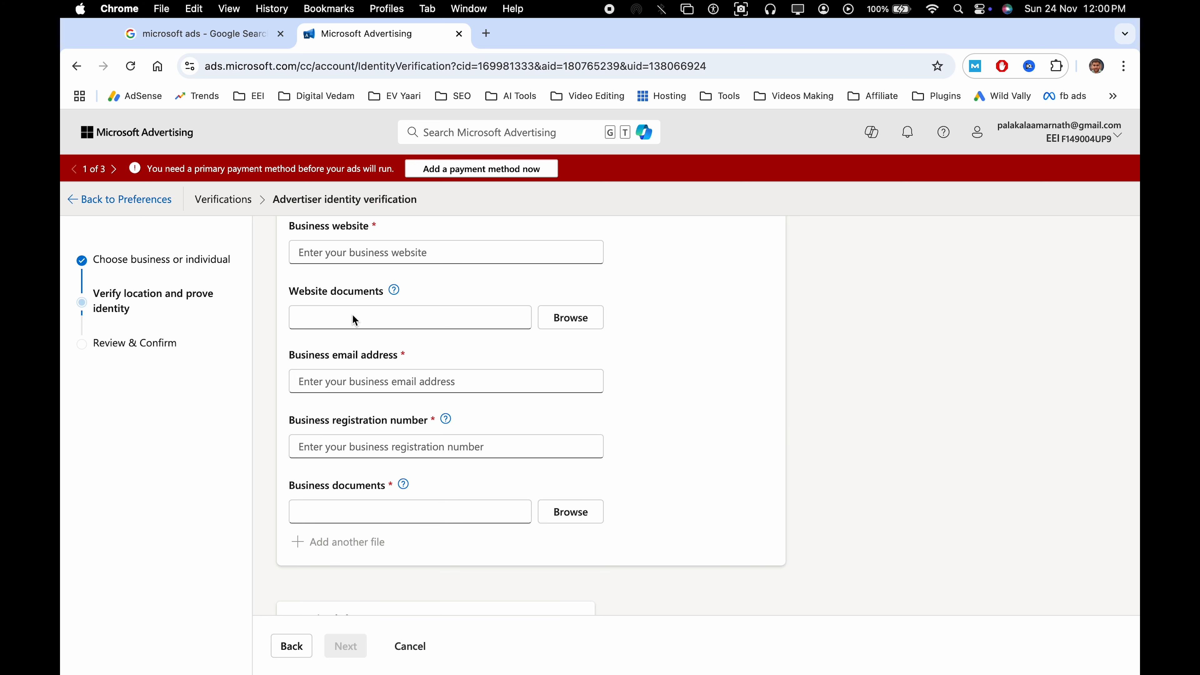
left_click(357, 384)
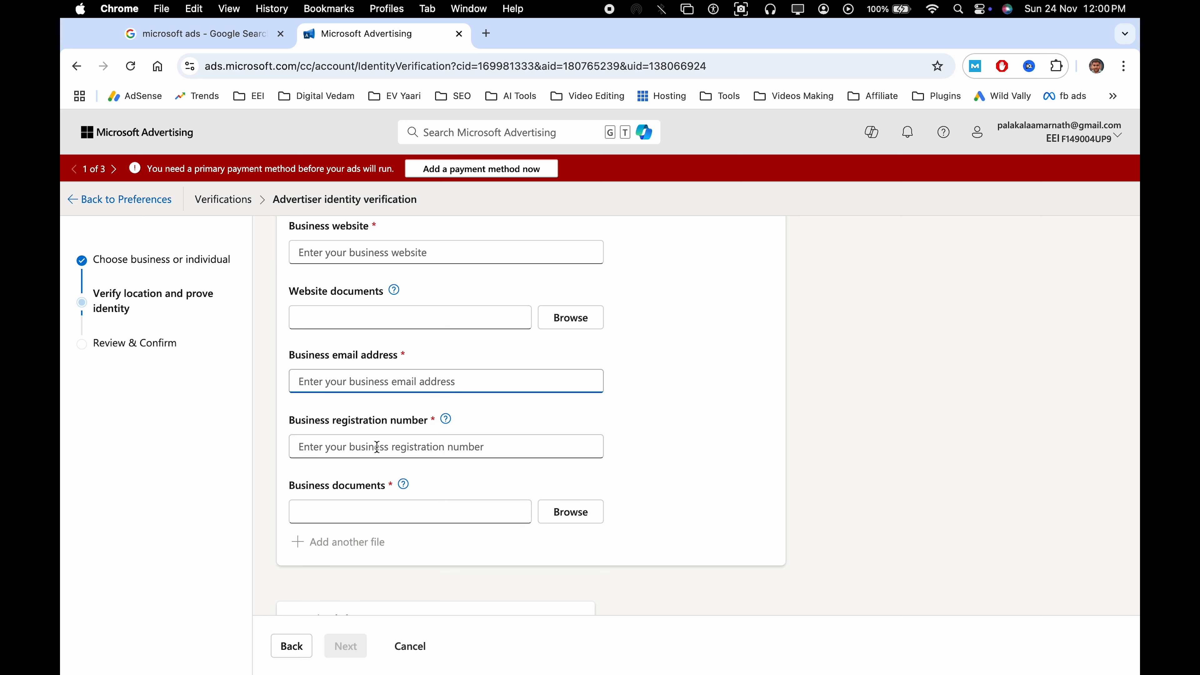
scroll(376, 446, "down", 10)
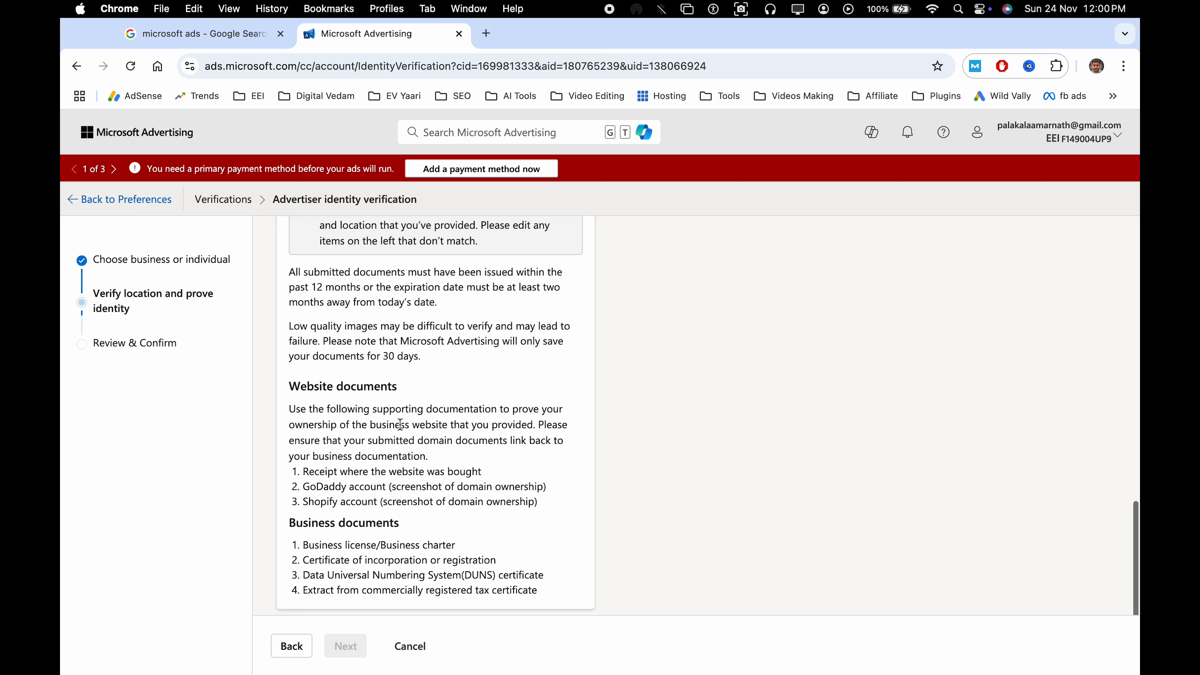
scroll(401, 424, "up", 2)
scroll(401, 424, "down", 1)
scroll(378, 473, "up", 7)
scroll(359, 568, "down", 8)
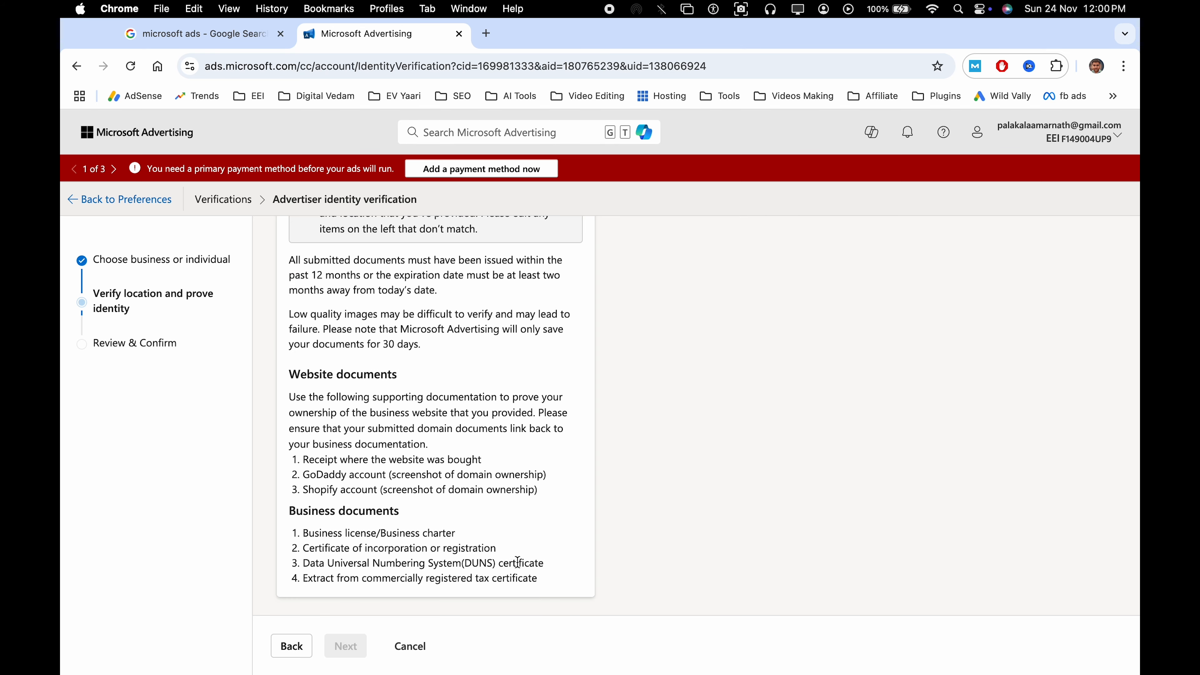
Review the website receipt and business license/charter requirements, then leave verification for User Management
left_click_drag(539, 580, 329, 391)
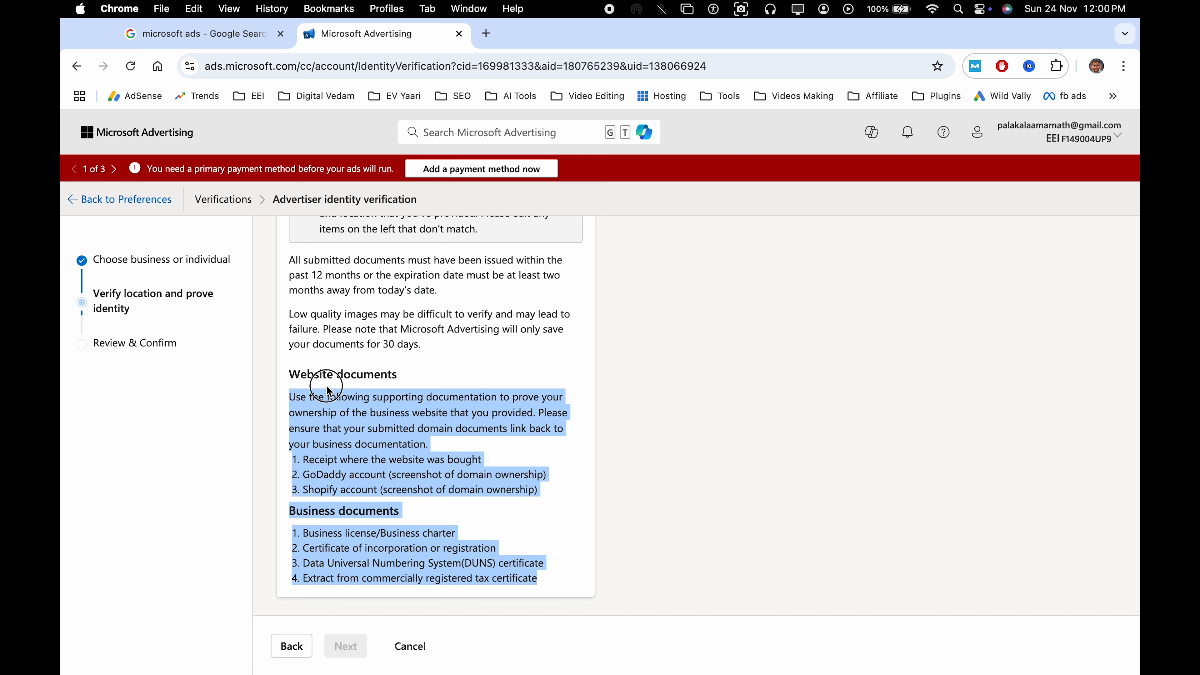
left_click(375, 442)
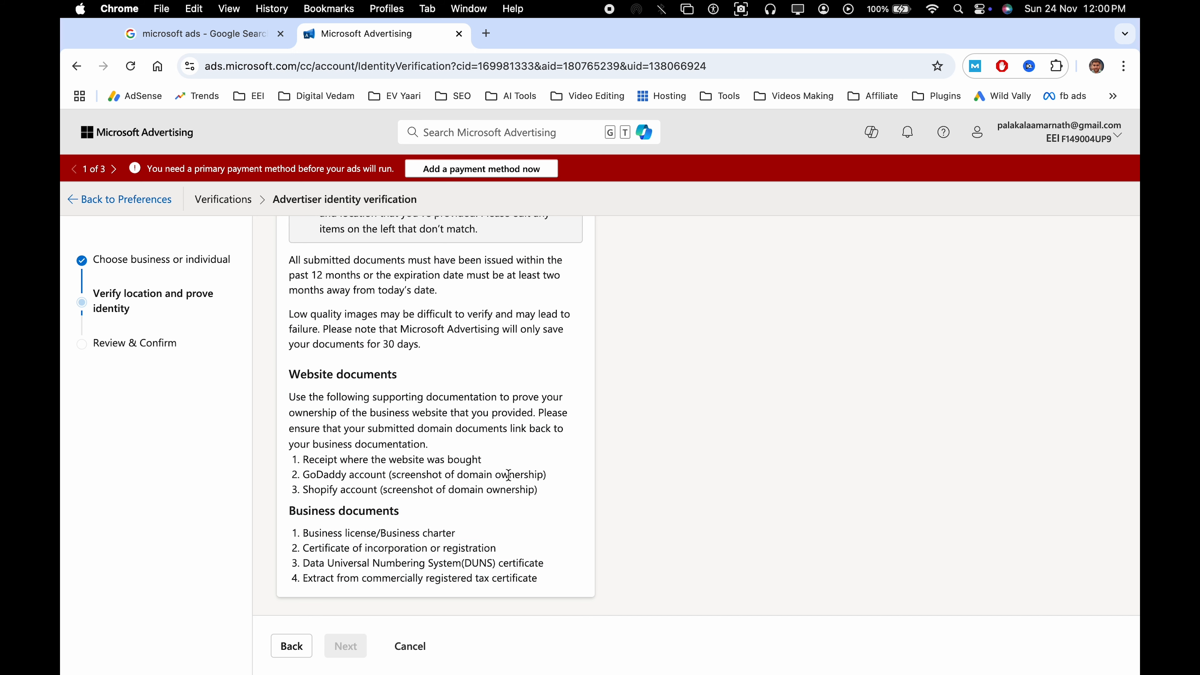
triple_click(350, 461)
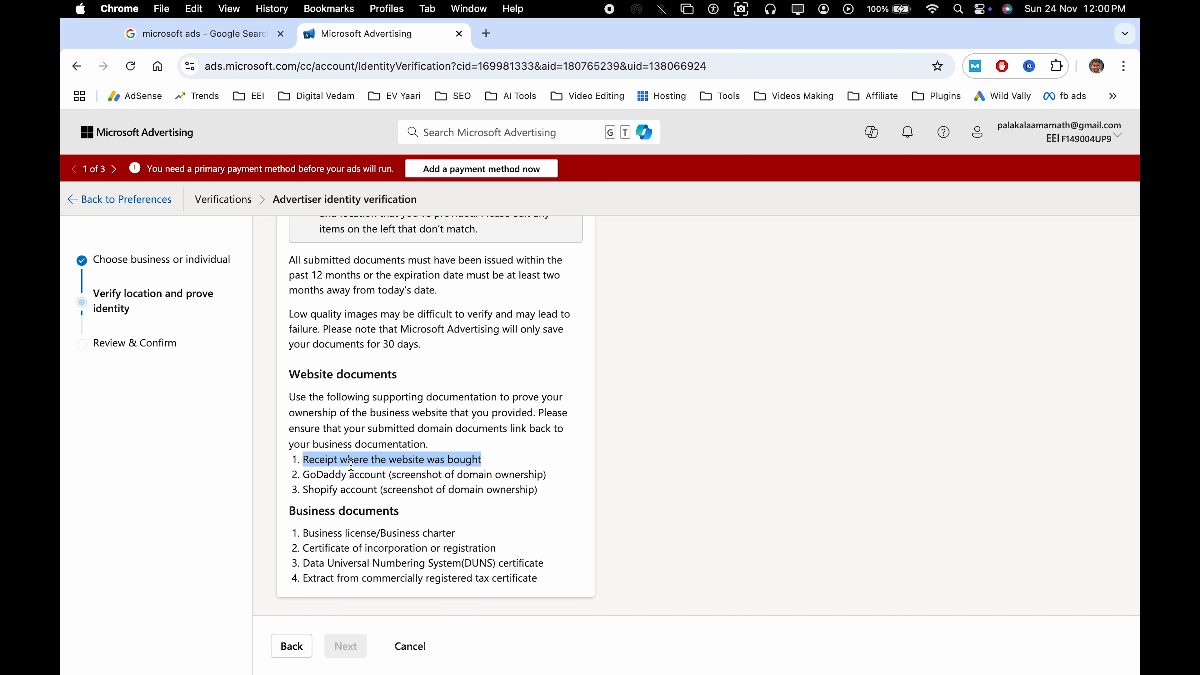
left_click(408, 458)
triple_click(376, 534)
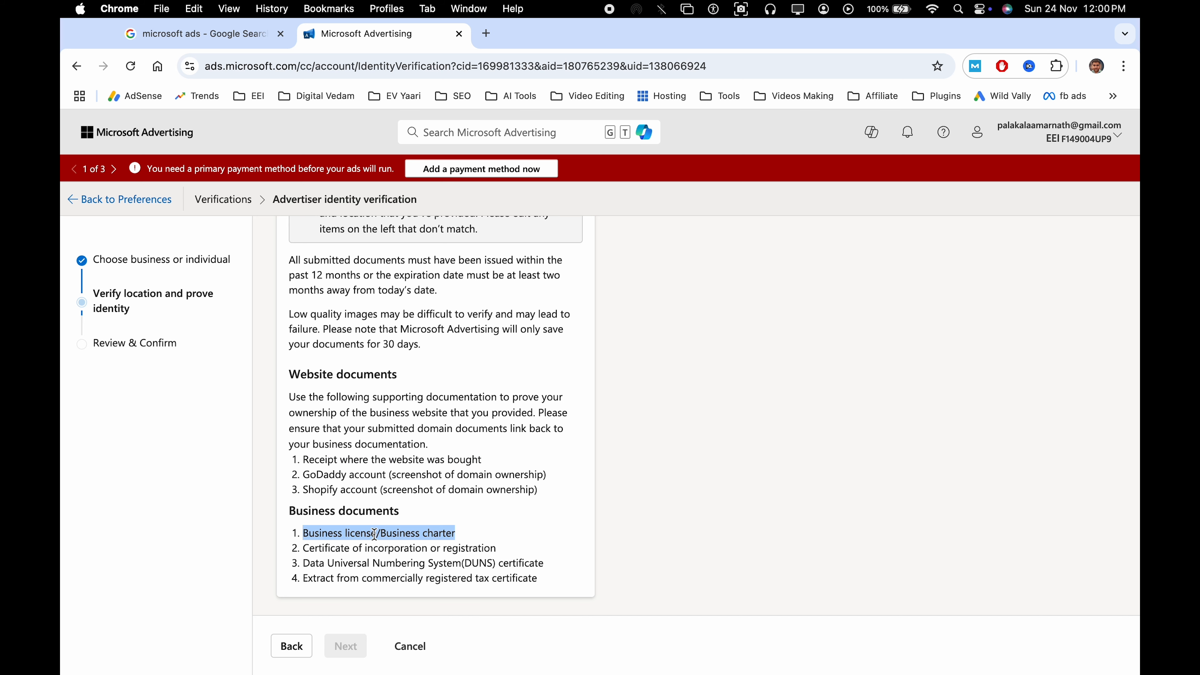
left_click(405, 545)
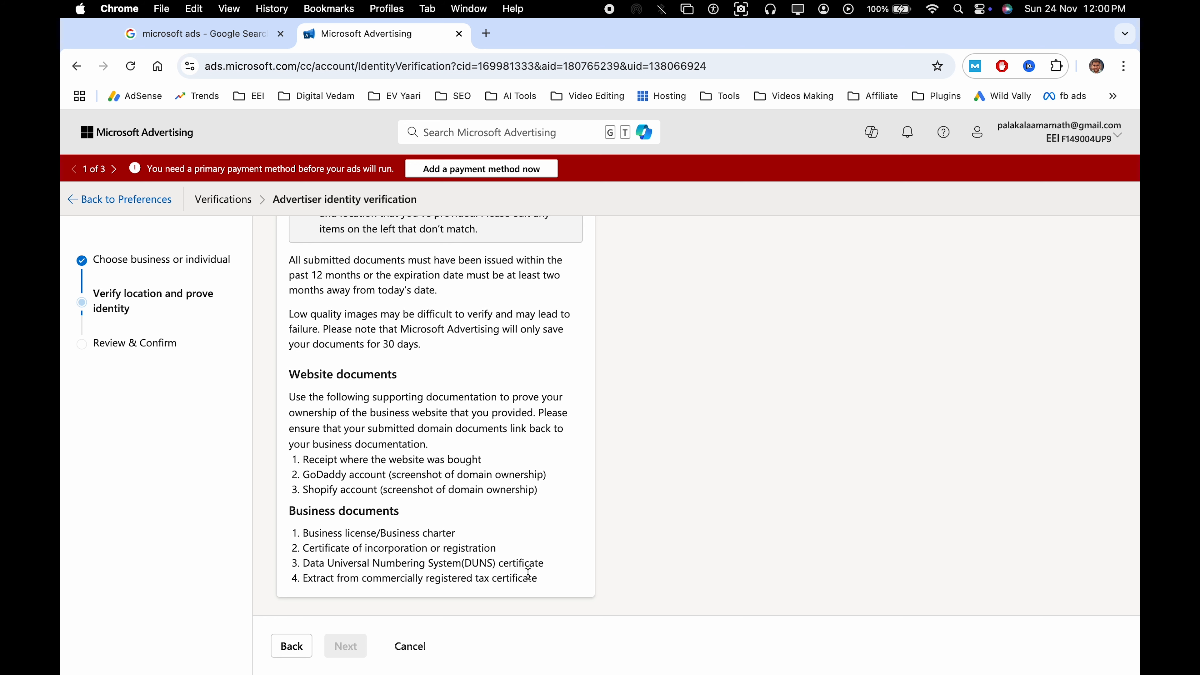
scroll(395, 455, "up", 10)
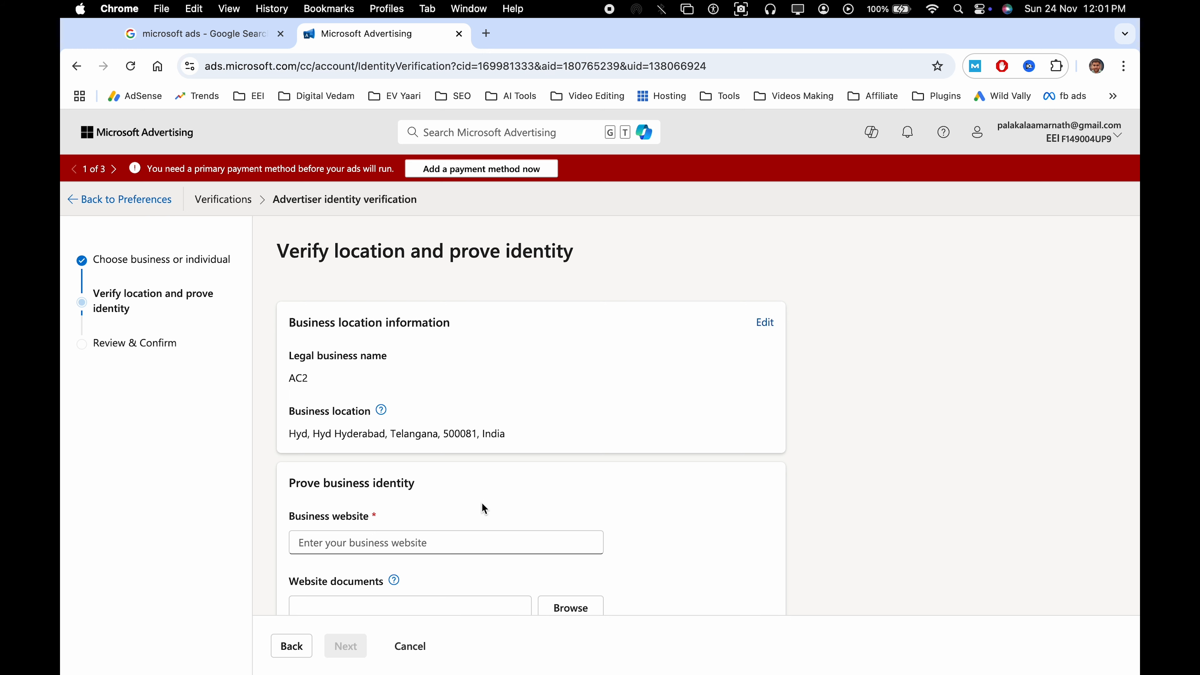
scroll(474, 389, "down", 10)
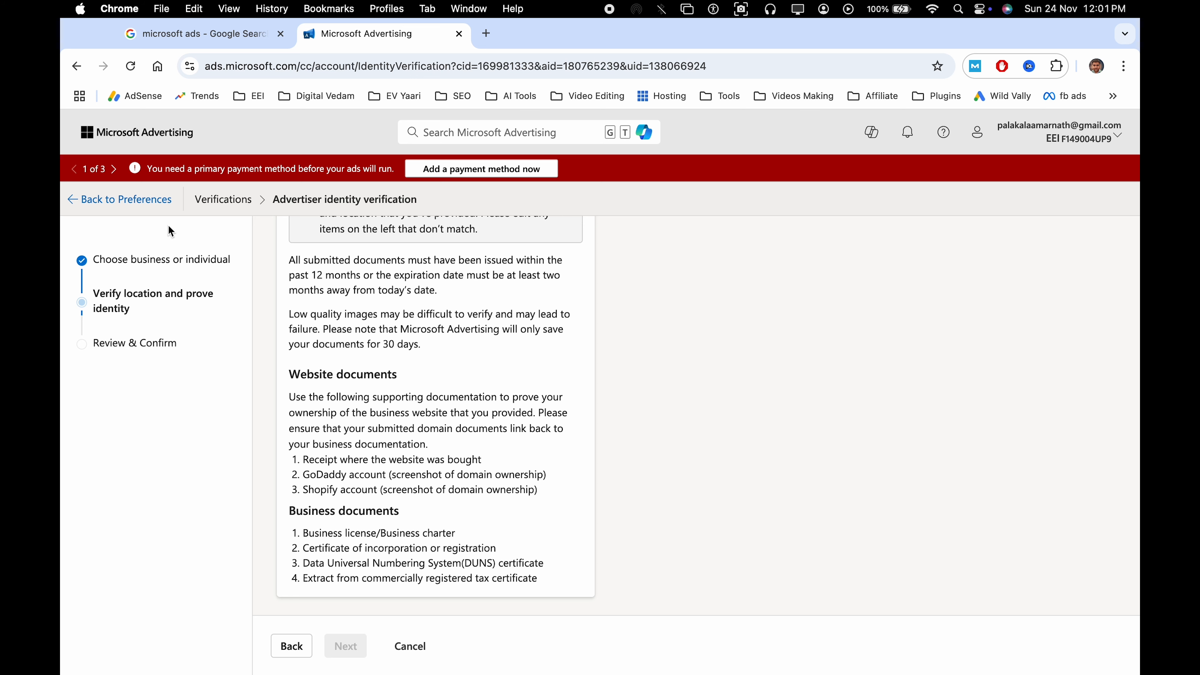
left_click(137, 199)
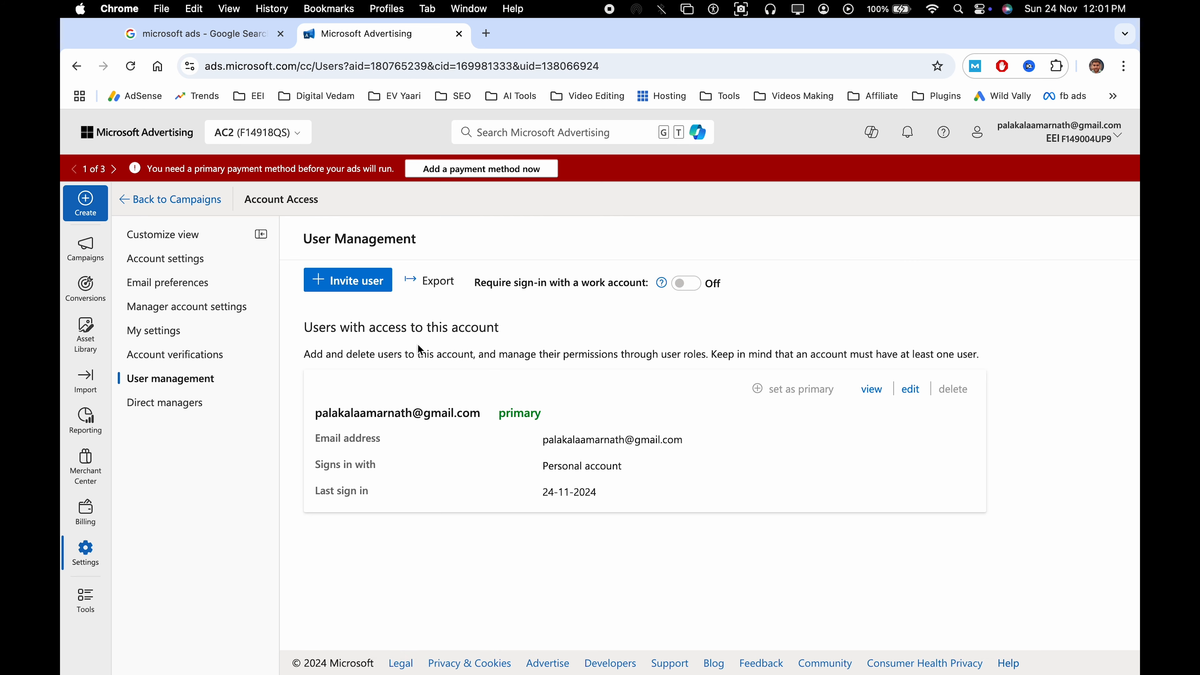
Begin inviting a user and check the Account role options, keeping Super Admin, plus the roles explanation
left_click(367, 287)
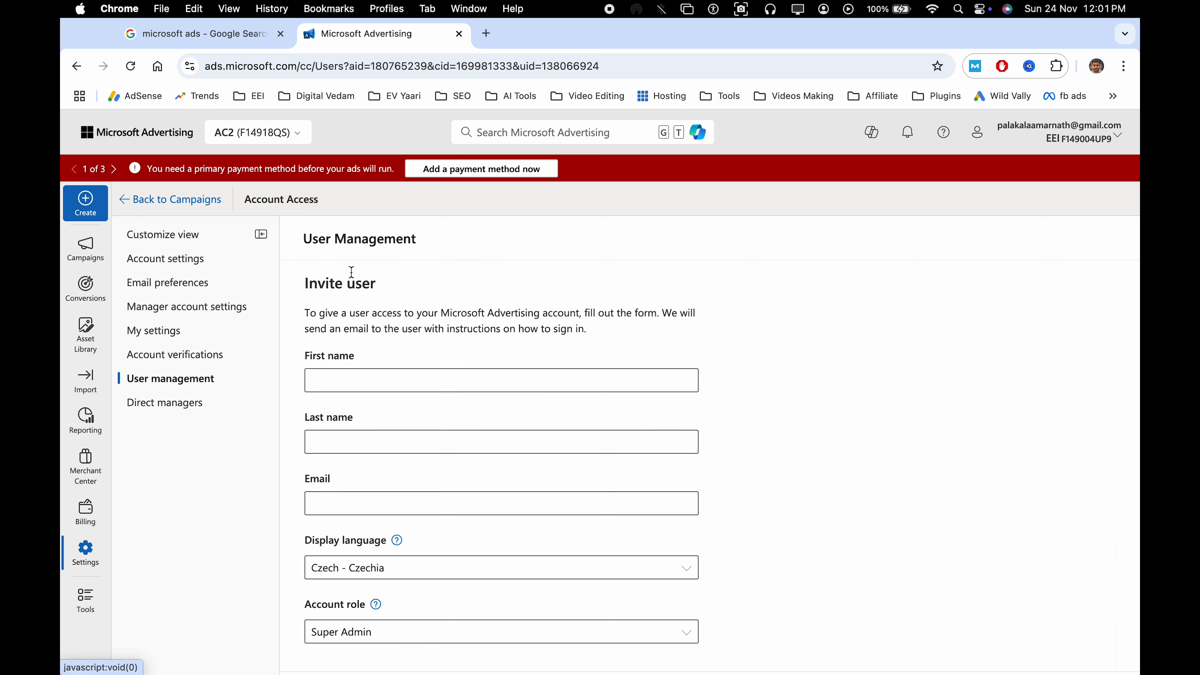
left_click(345, 381)
scroll(618, 345, "down", 3)
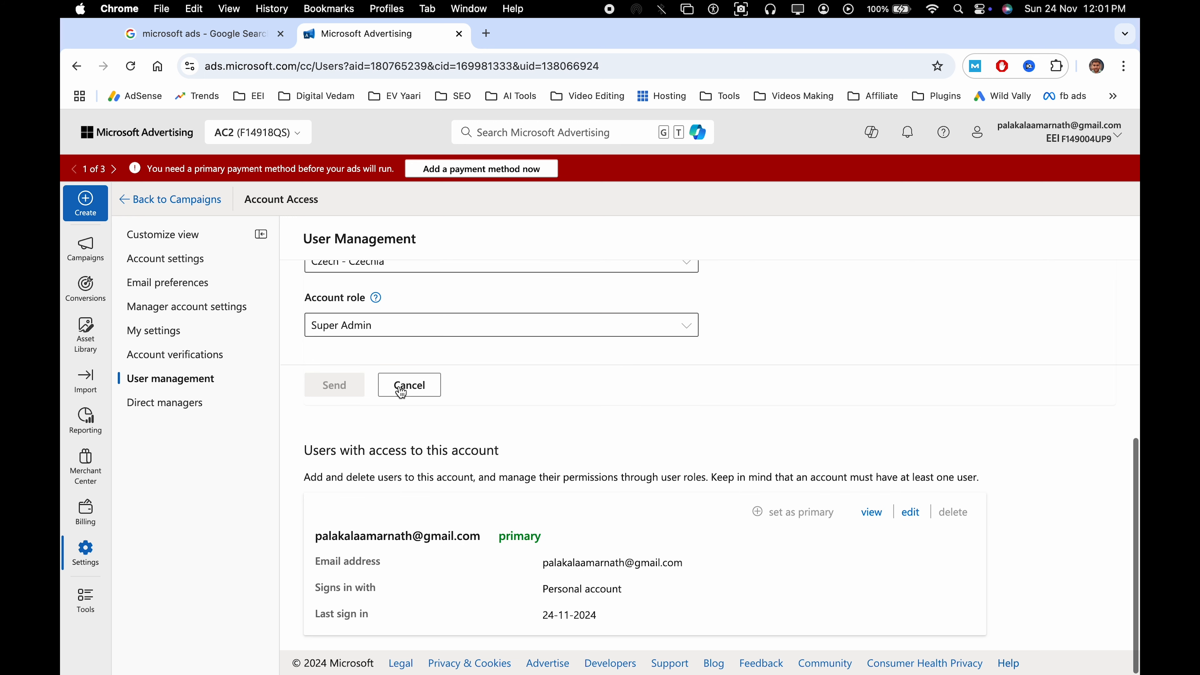
left_click(337, 326)
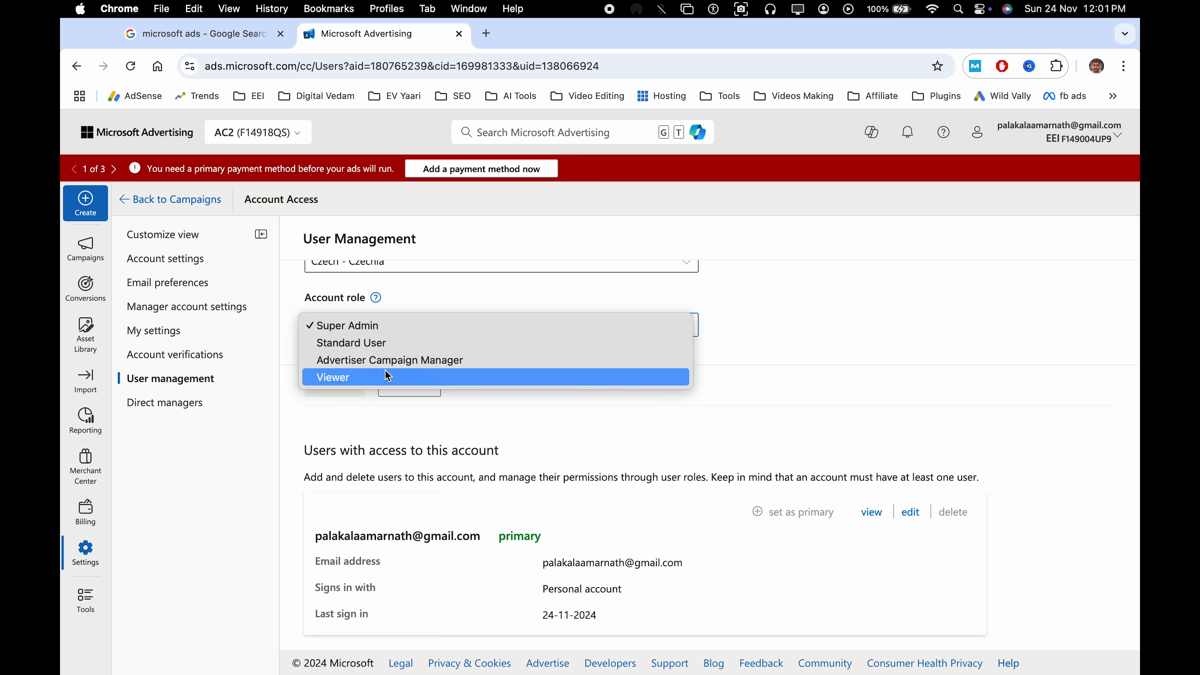
left_click(458, 295)
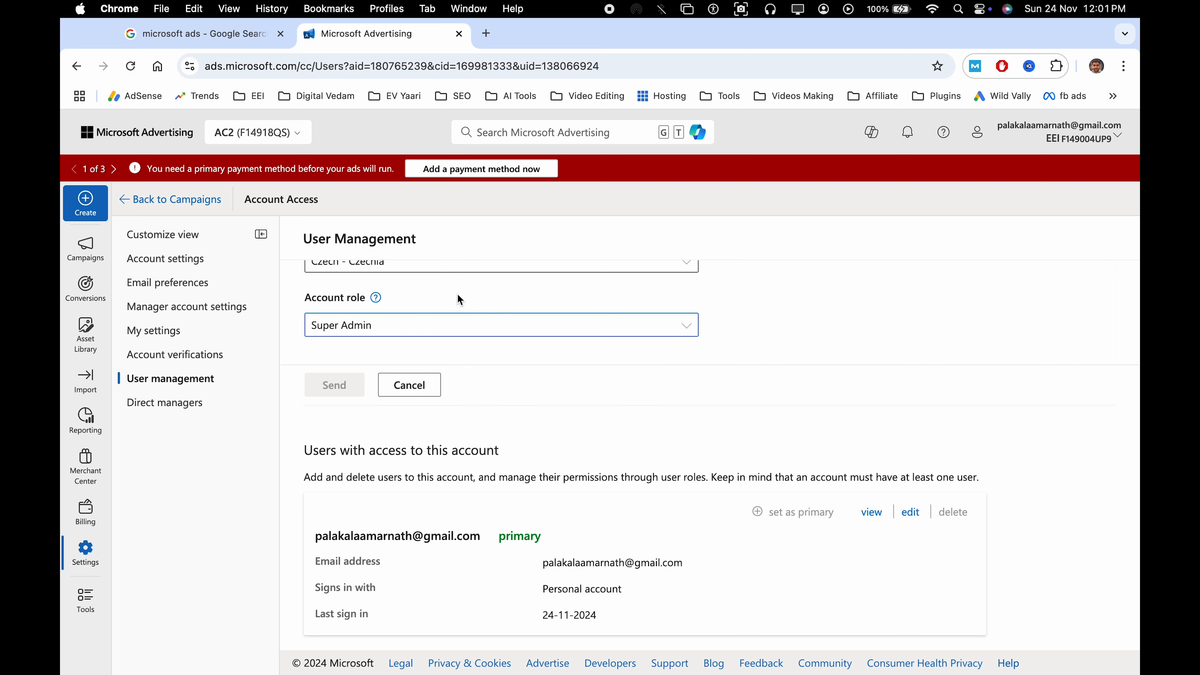
left_click(376, 297)
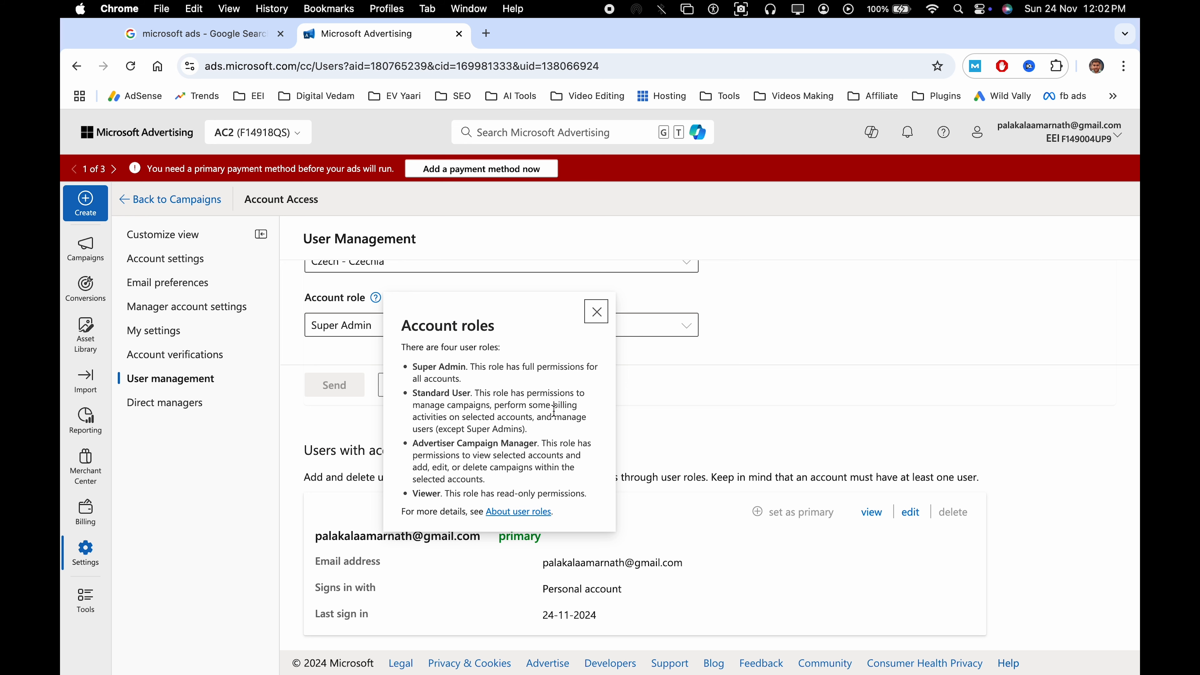
left_click(597, 317)
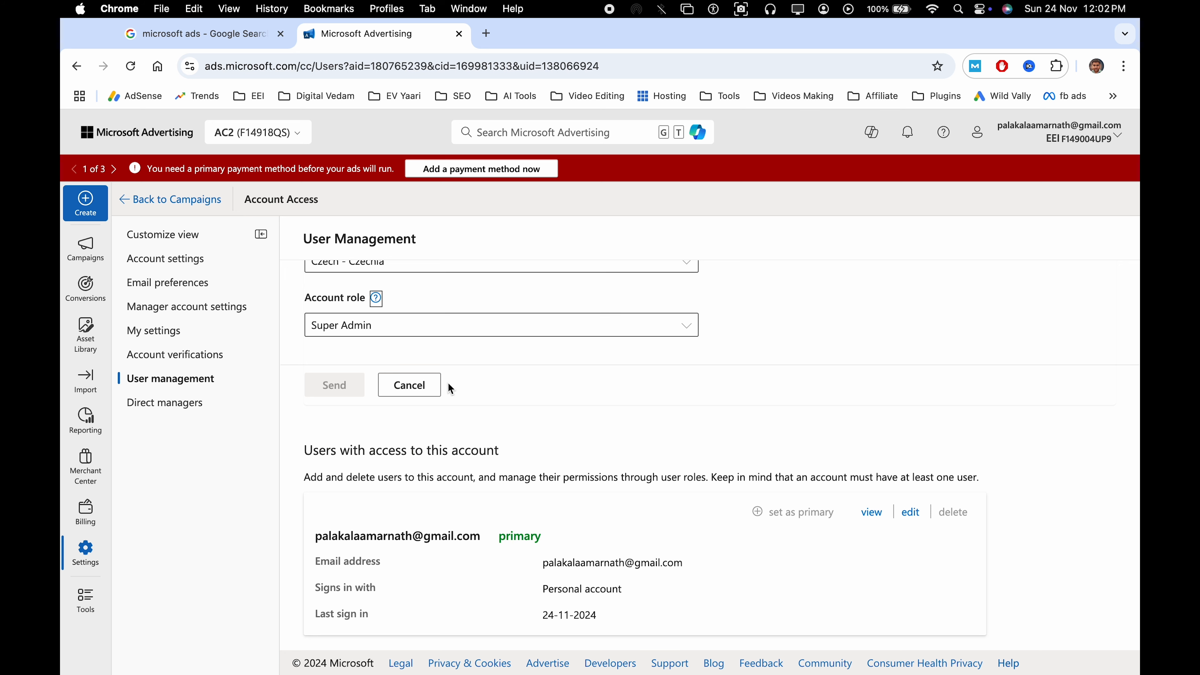
Abandon the invitation without sending and go to the Direct managers page
scroll(488, 363, "up", 6)
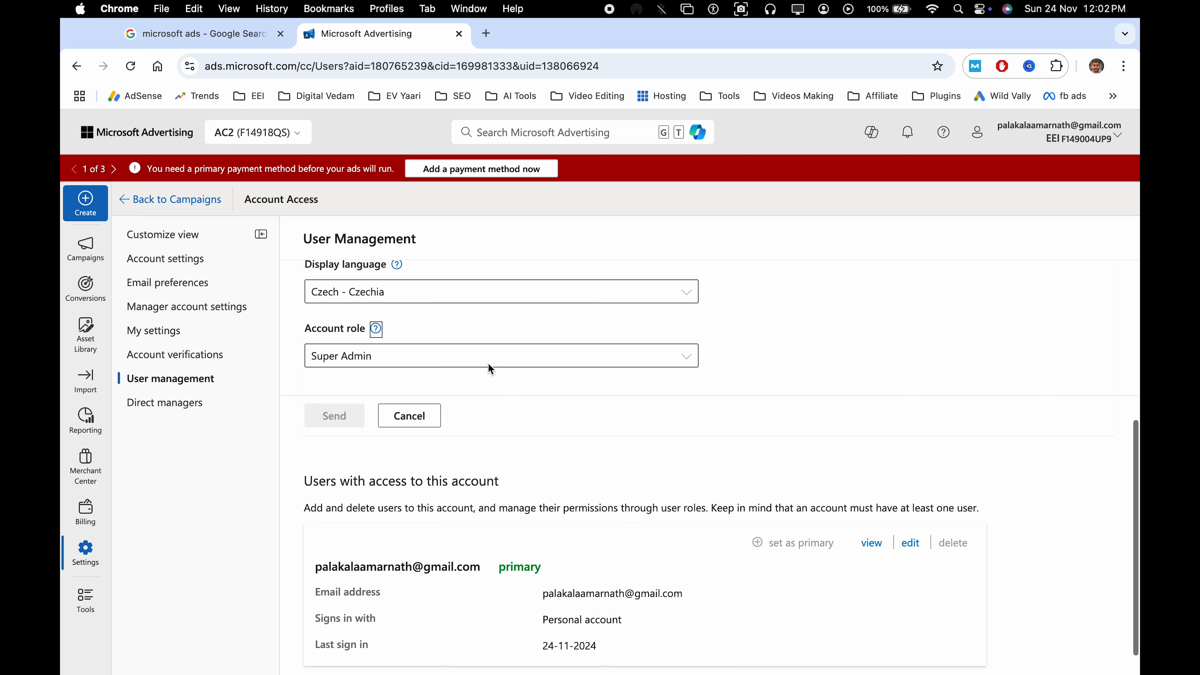
left_click(338, 504)
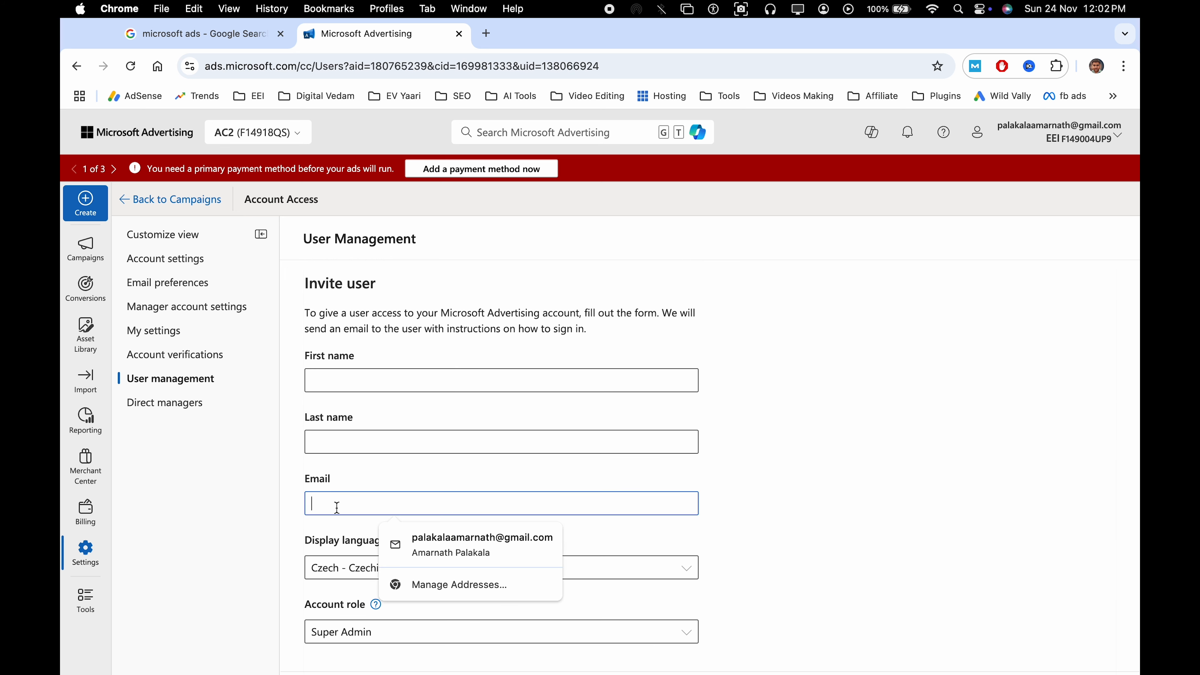
scroll(401, 472, "down", 6)
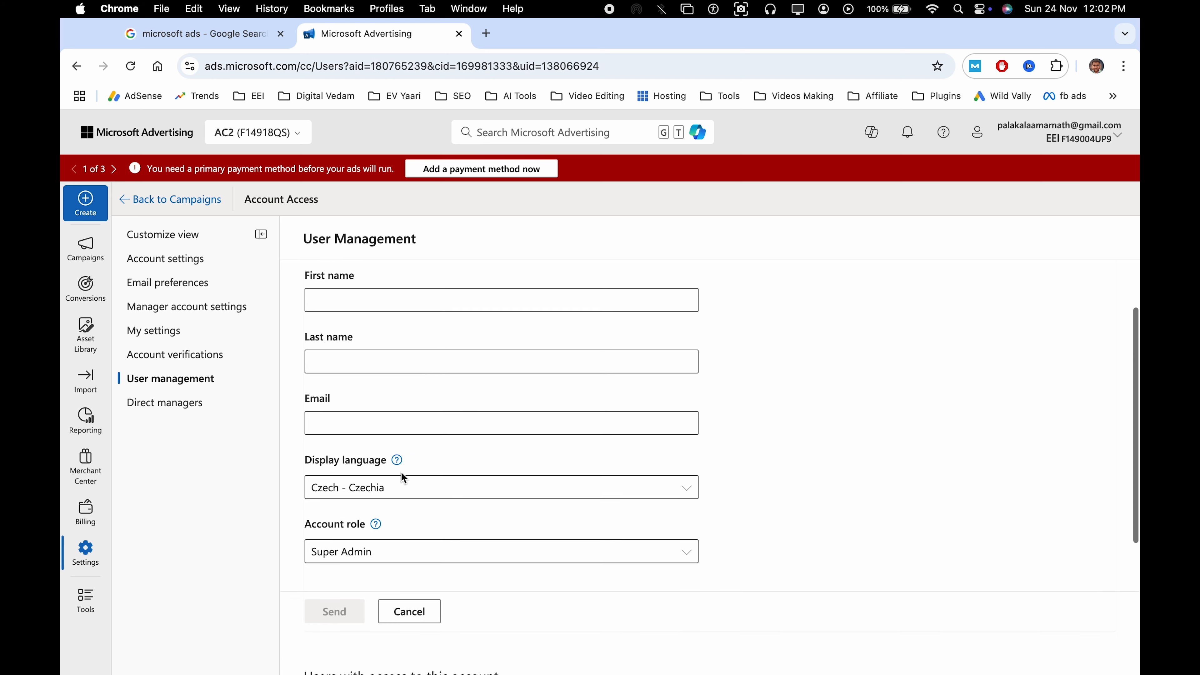
left_click(411, 442)
left_click(198, 409)
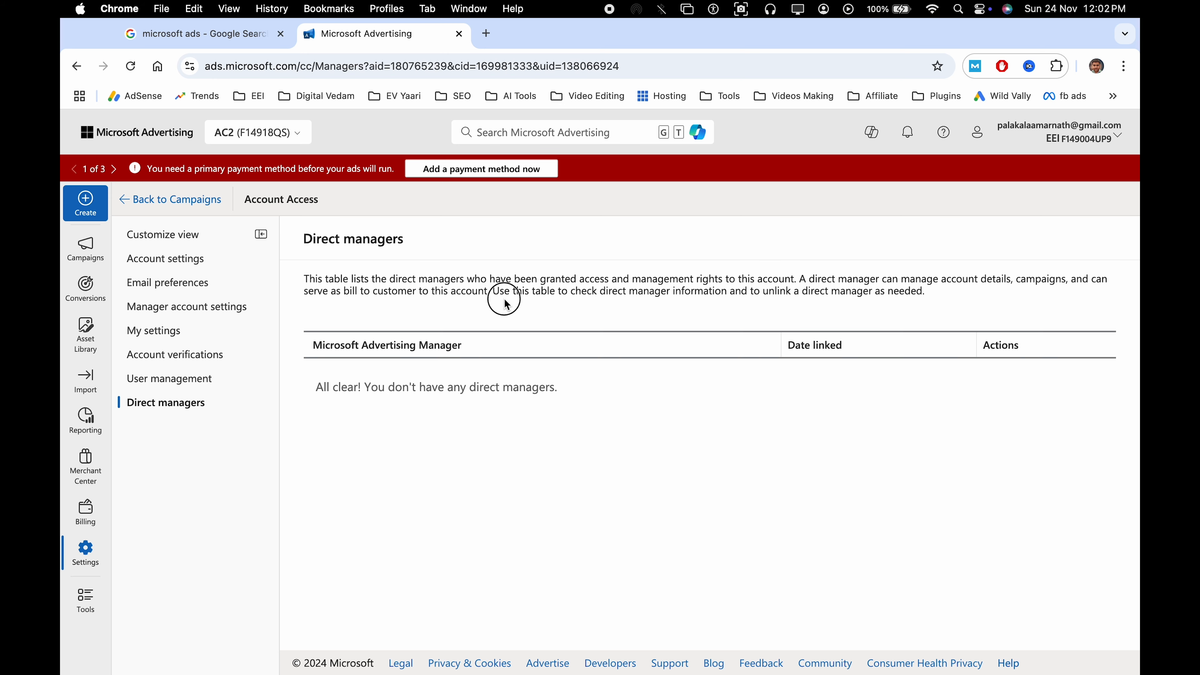
triple_click(507, 304)
left_click(572, 284)
Browse all tools, scroll down to Content and data, and choose Business locations
left_click(86, 600)
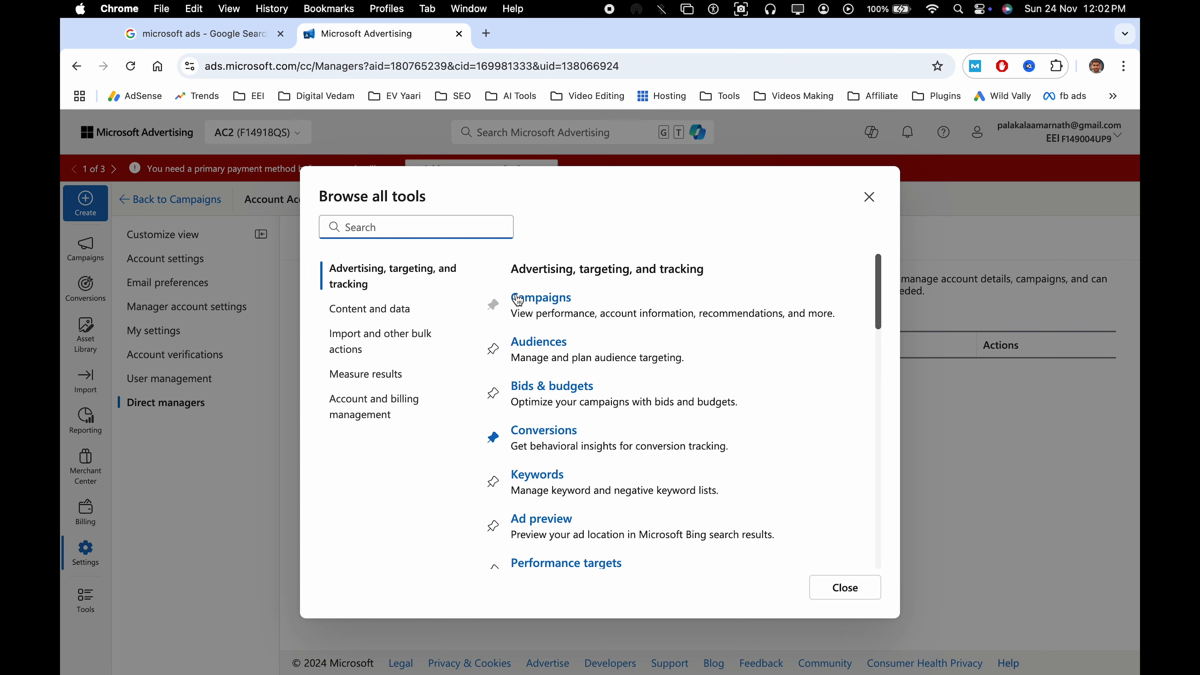
left_click(391, 315)
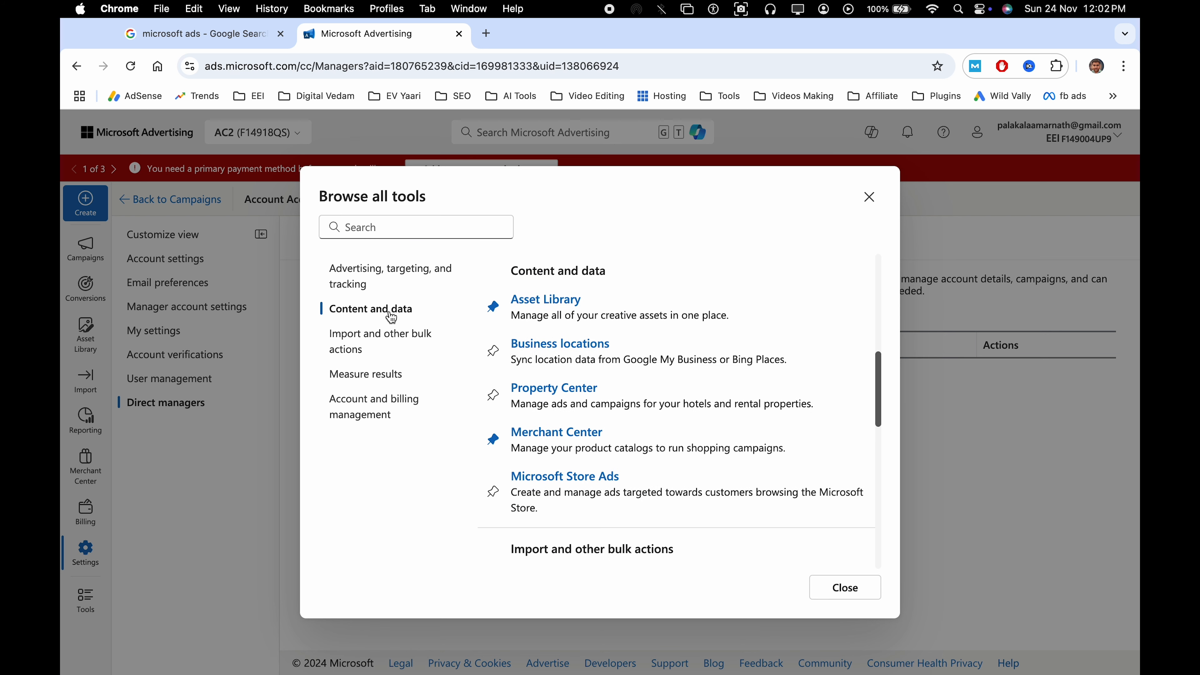
left_click(376, 282)
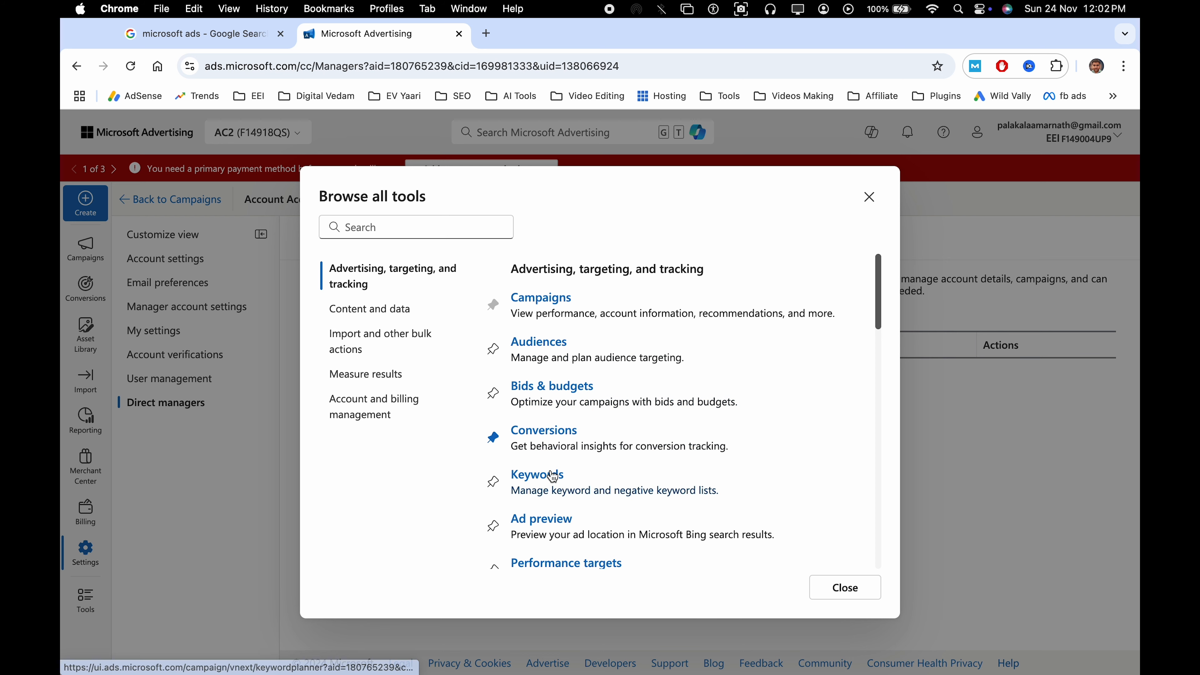
scroll(553, 466, "down", 4)
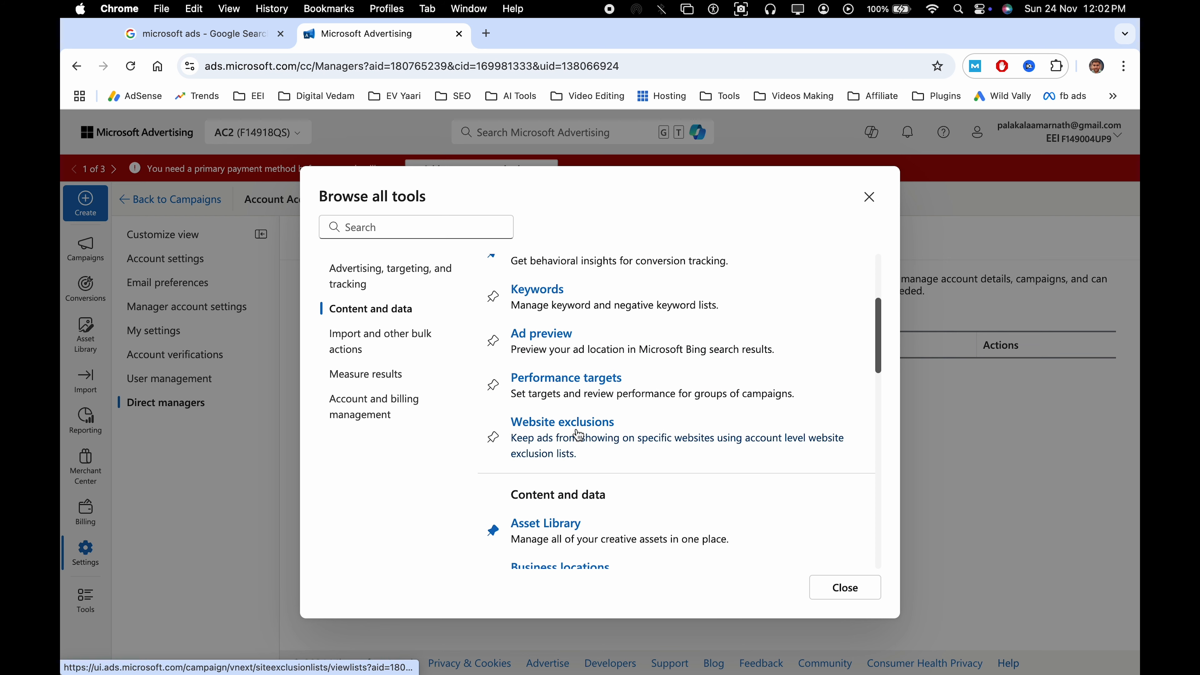
scroll(646, 345, "down", 3)
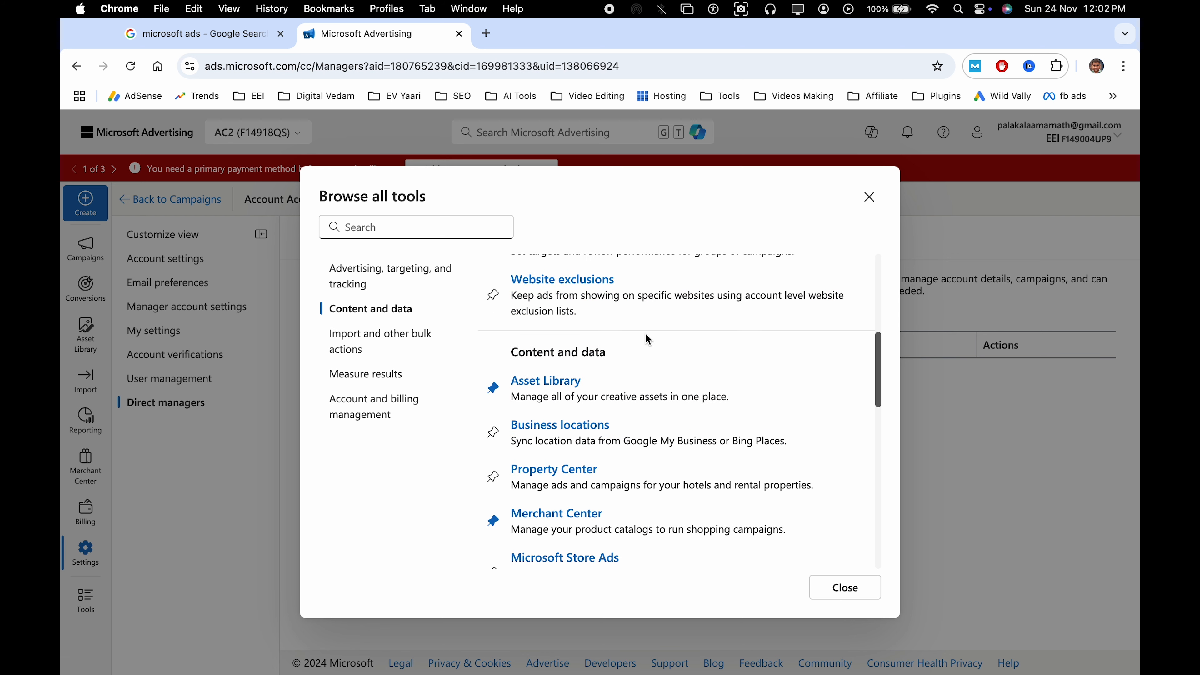
scroll(646, 335, "down", 1)
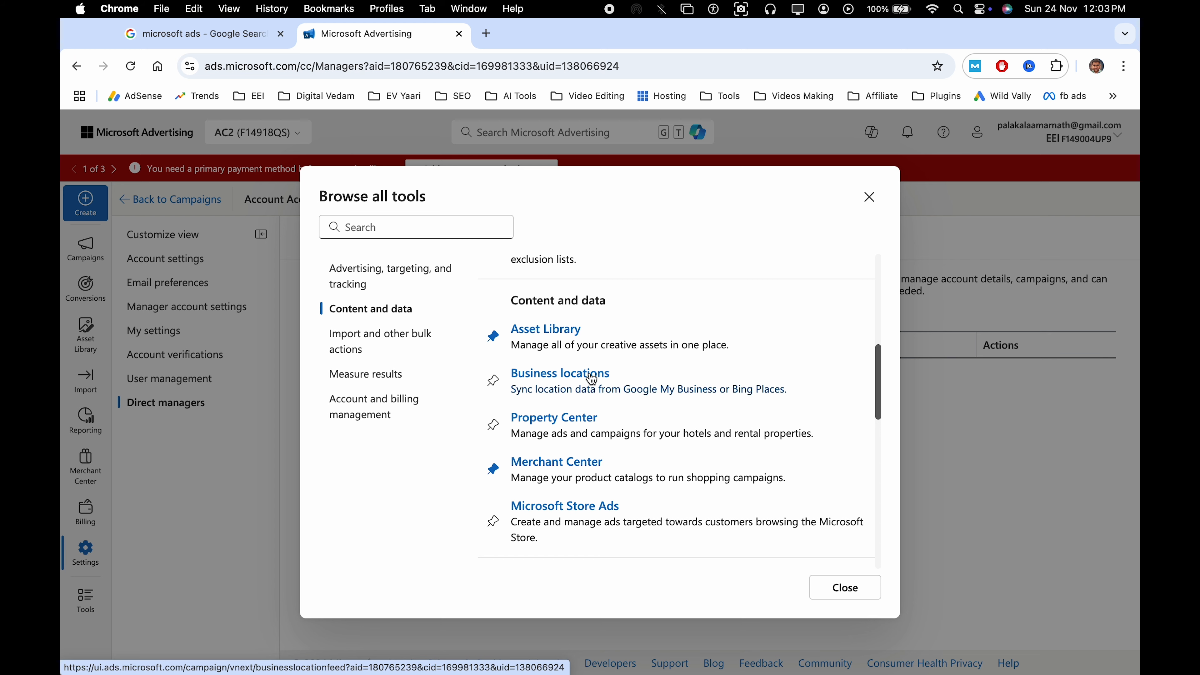
left_click(553, 375)
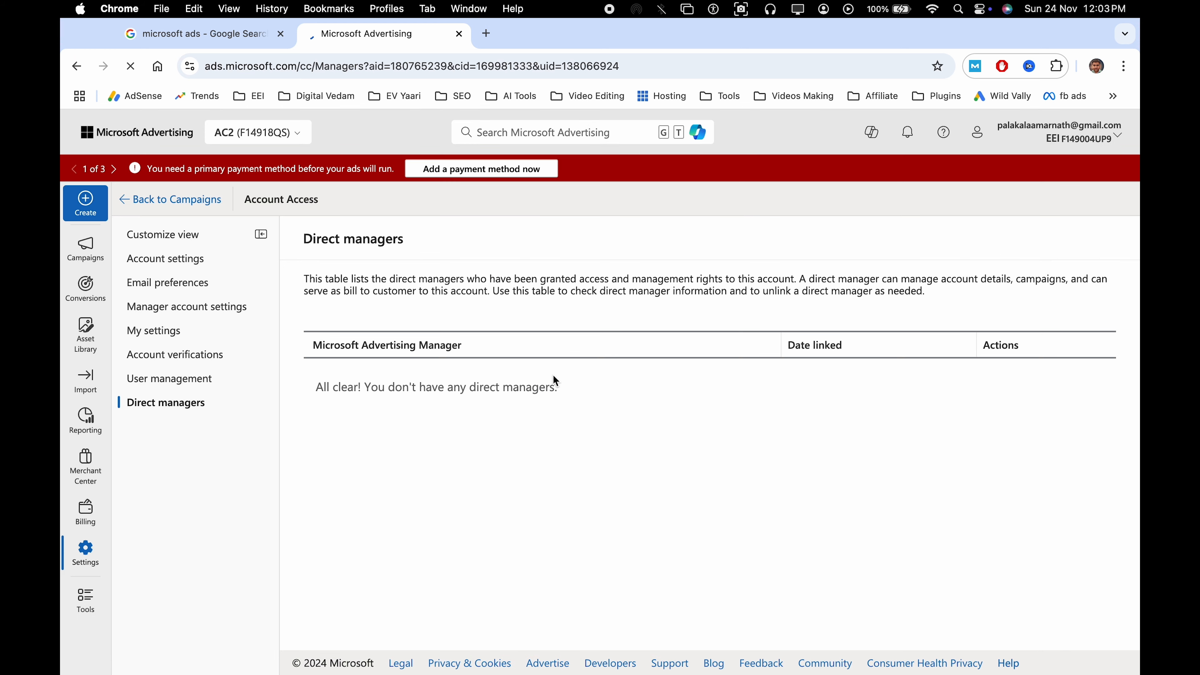
View the Business location feed's import options, close them unchosen, and bring up Browse all tools
left_click(231, 409)
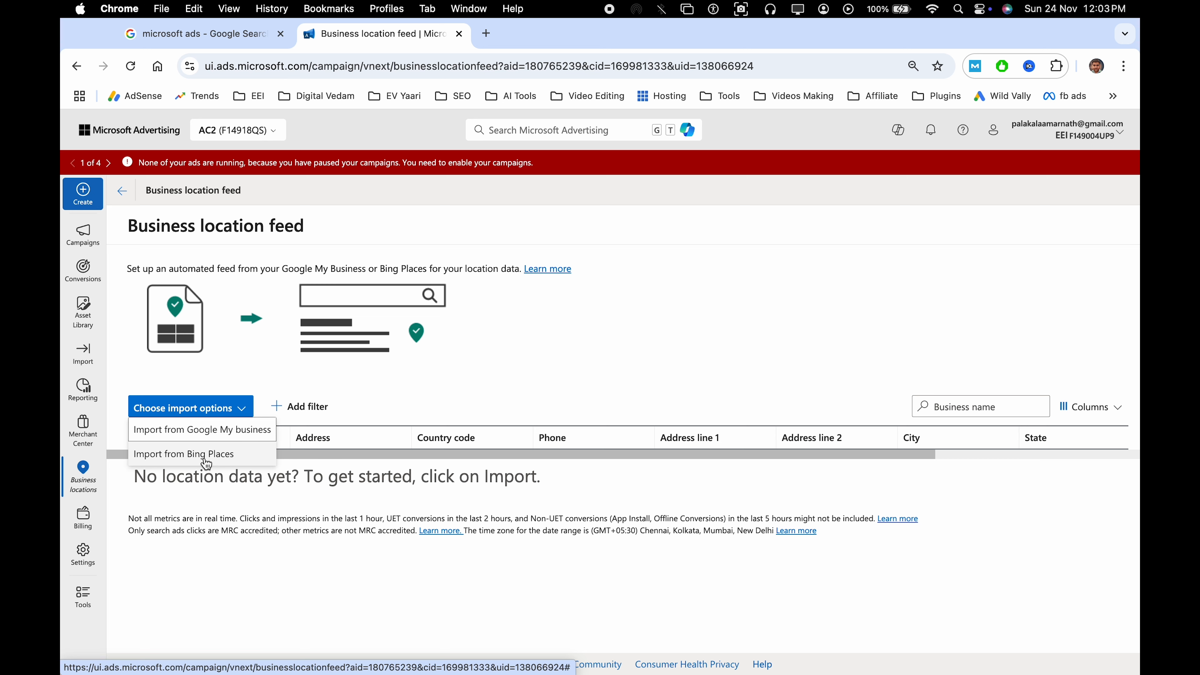
left_click(241, 410)
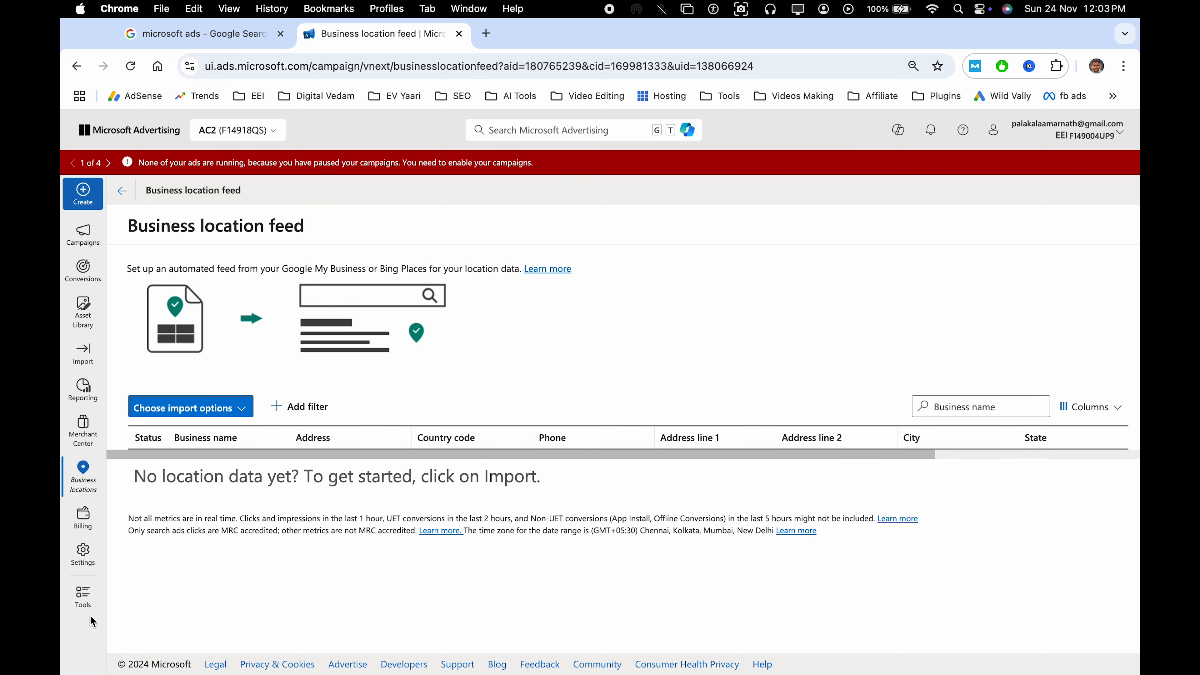
left_click(81, 599)
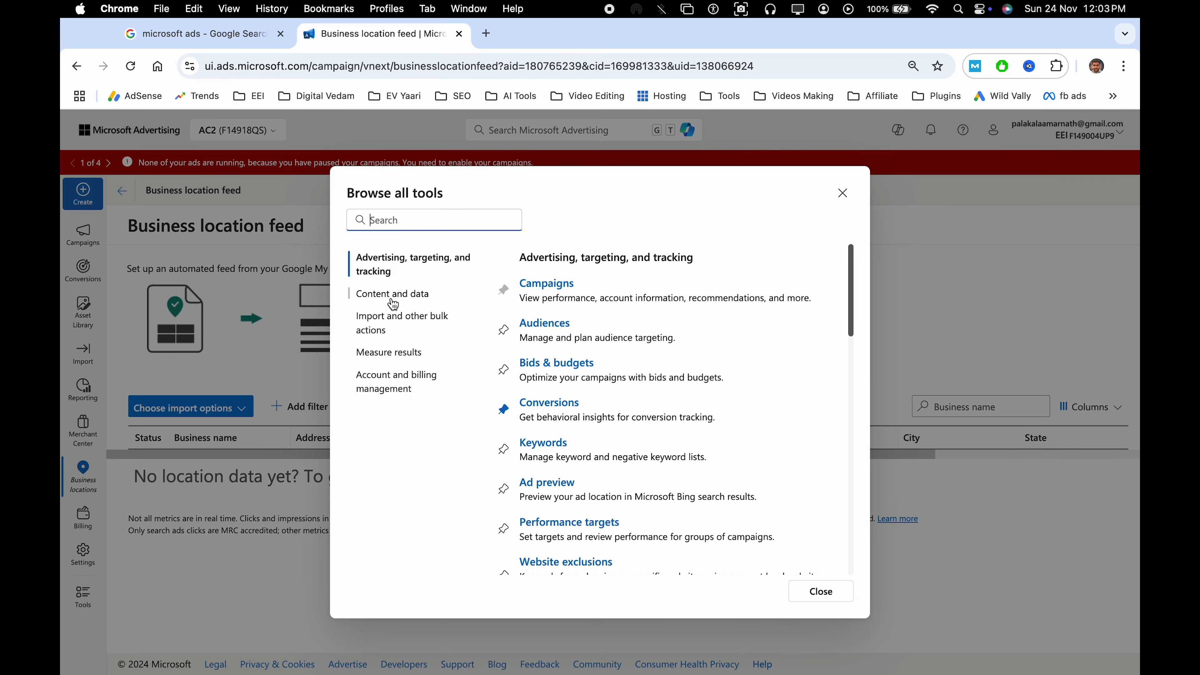
Go to Property Center from Content and data tools and begin the property feed's Download from URL setup
left_click(393, 302)
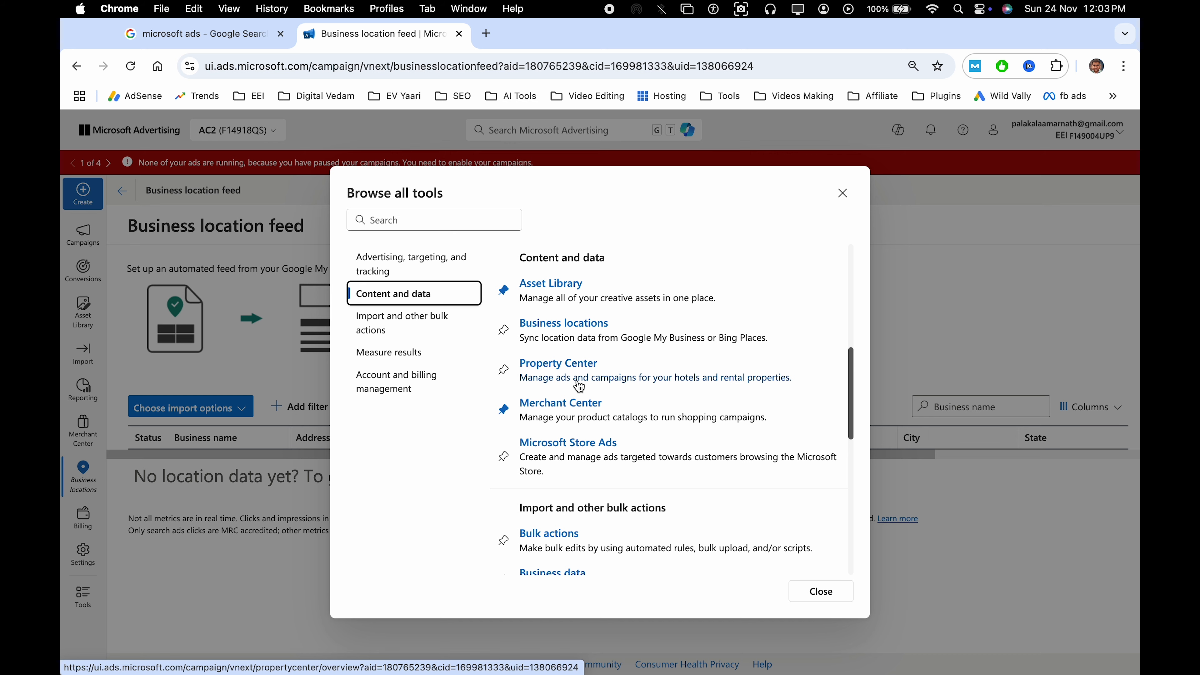
left_click(560, 360)
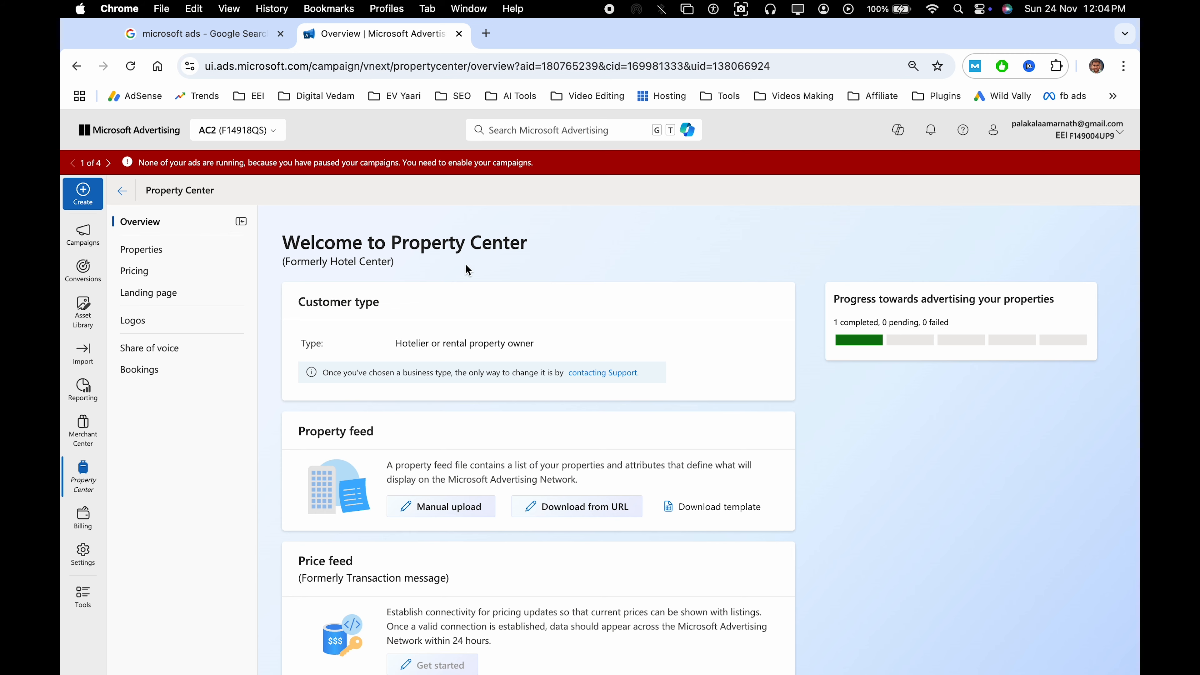
scroll(463, 407, "down", 3)
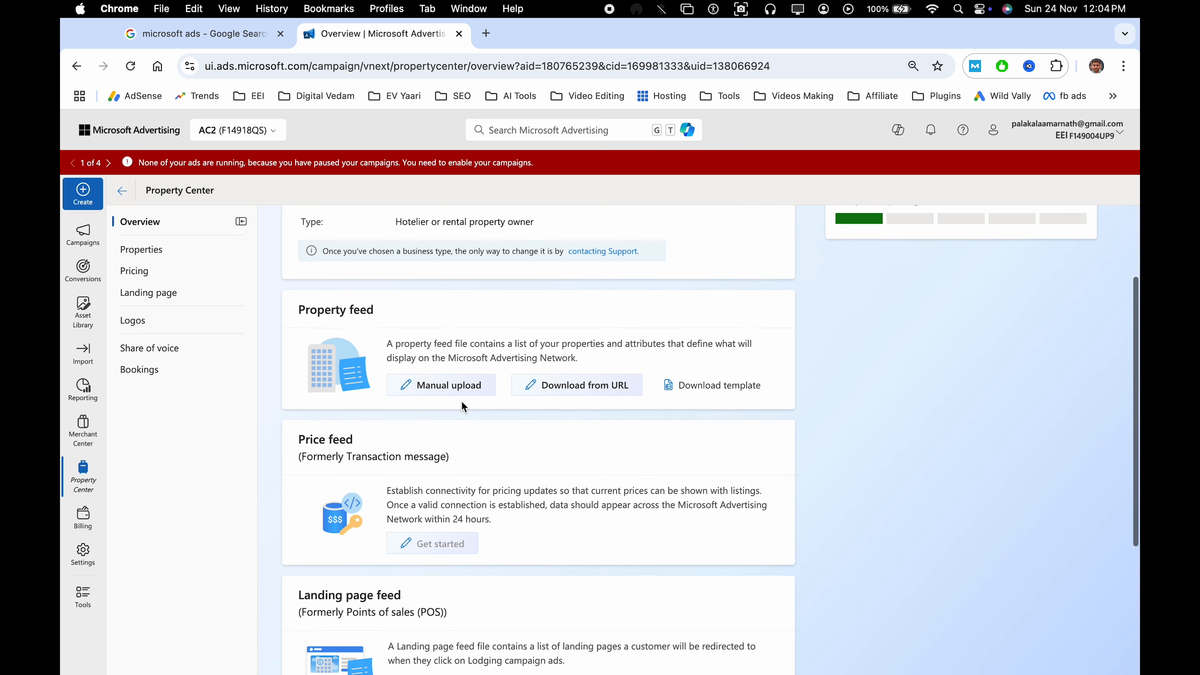
scroll(463, 406, "down", 2)
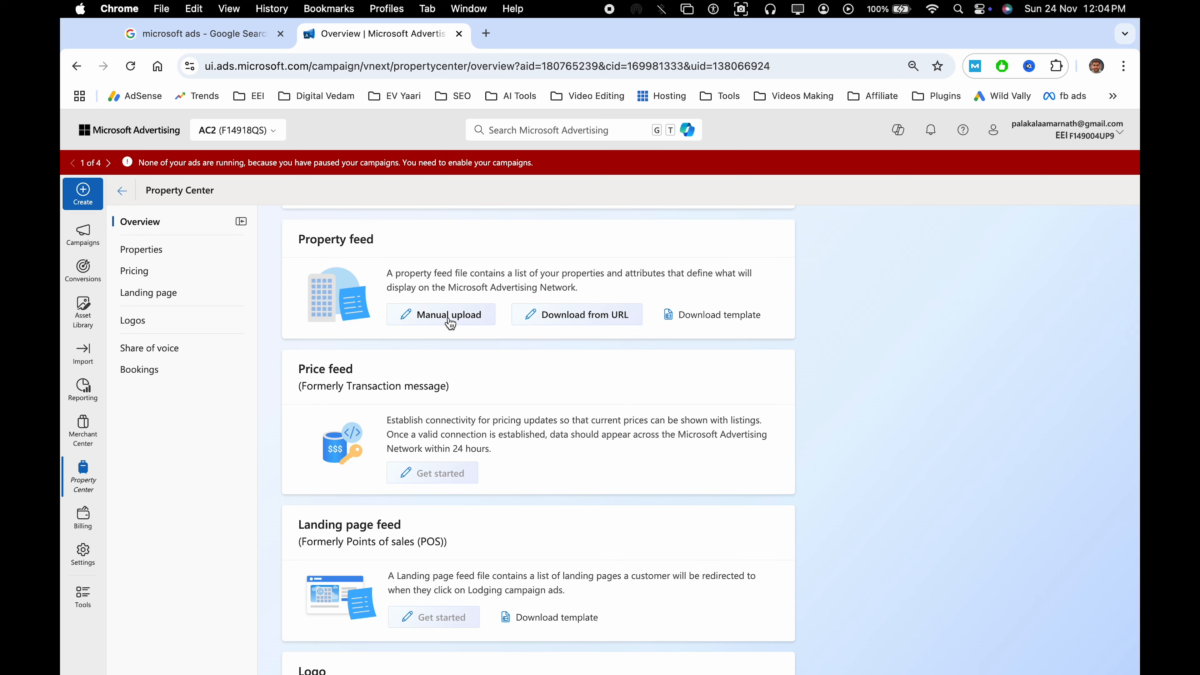
left_click(451, 323)
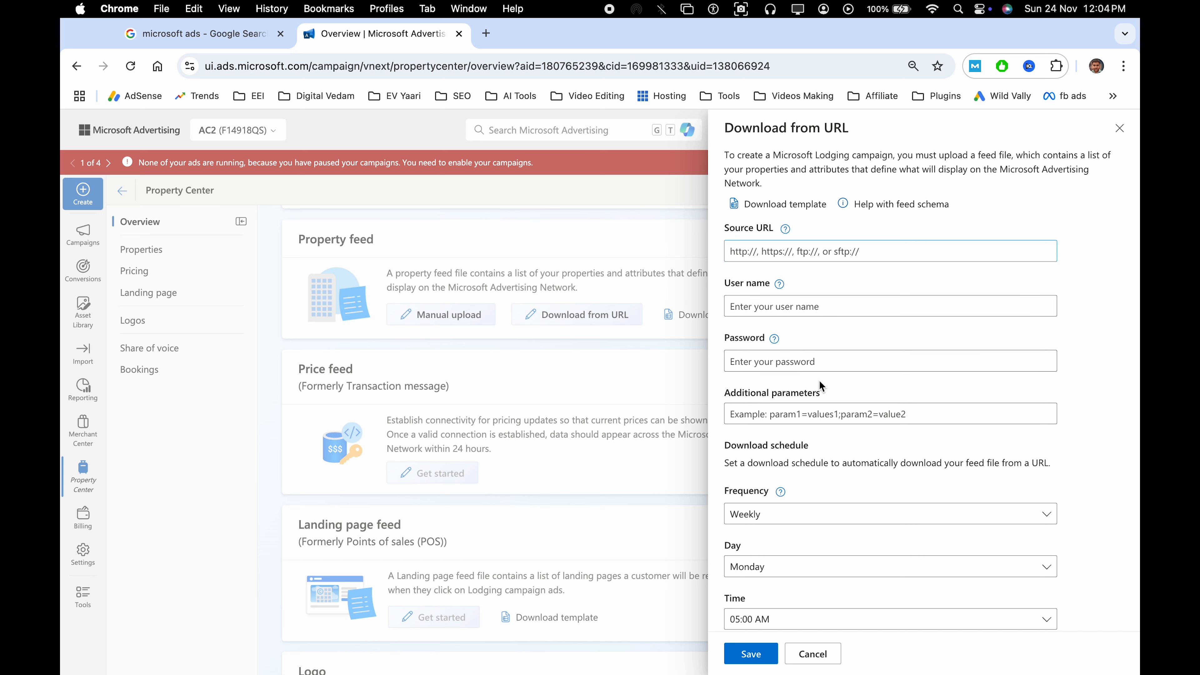
Review the URL download schedule, keeping Weekly frequency and Monday as the download day
scroll(822, 387, "down", 1)
scroll(822, 387, "down", 5)
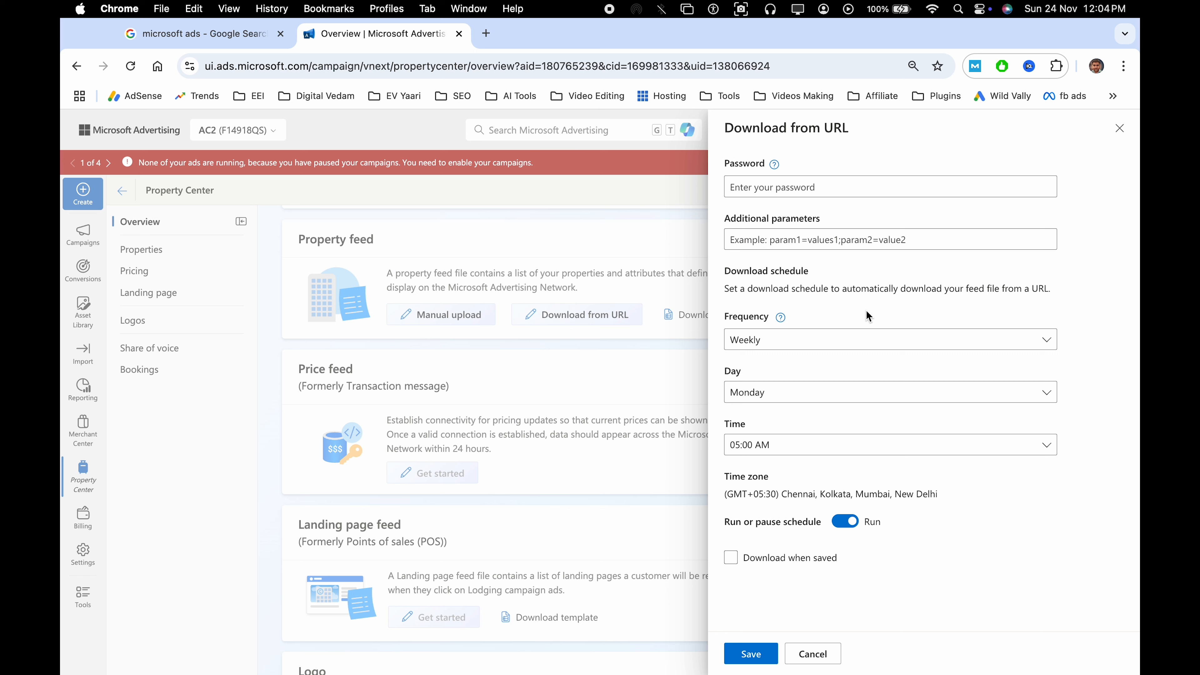
left_click(782, 348)
left_click(857, 299)
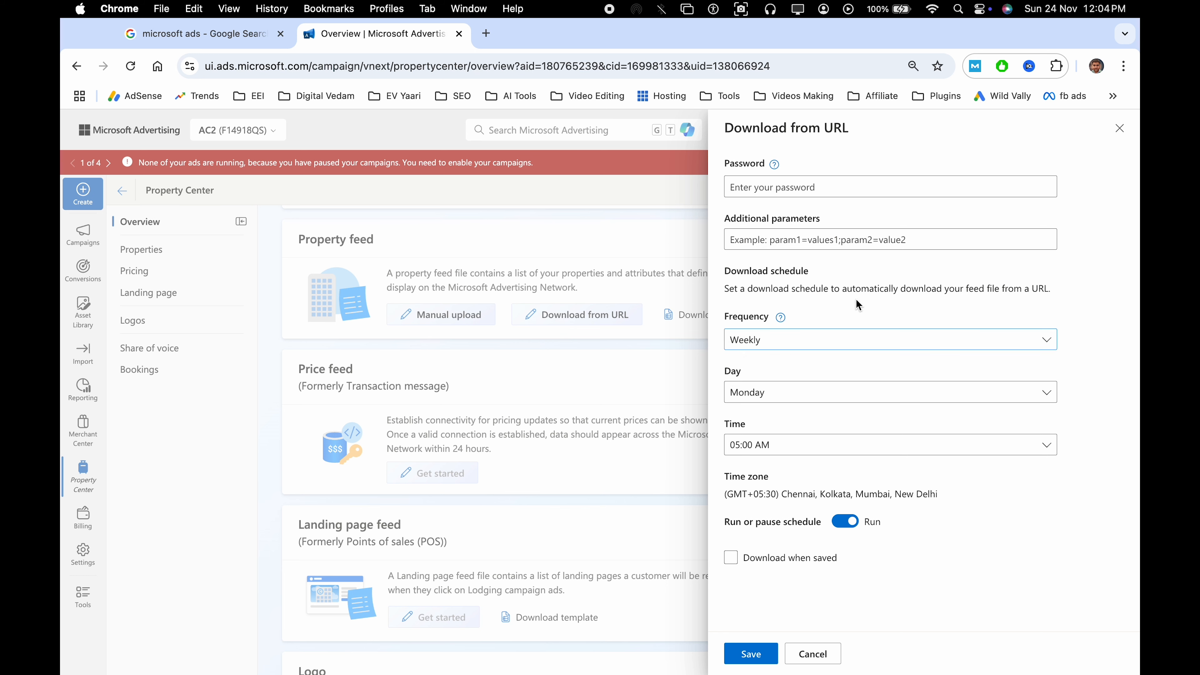
left_click(775, 402)
left_click(765, 389)
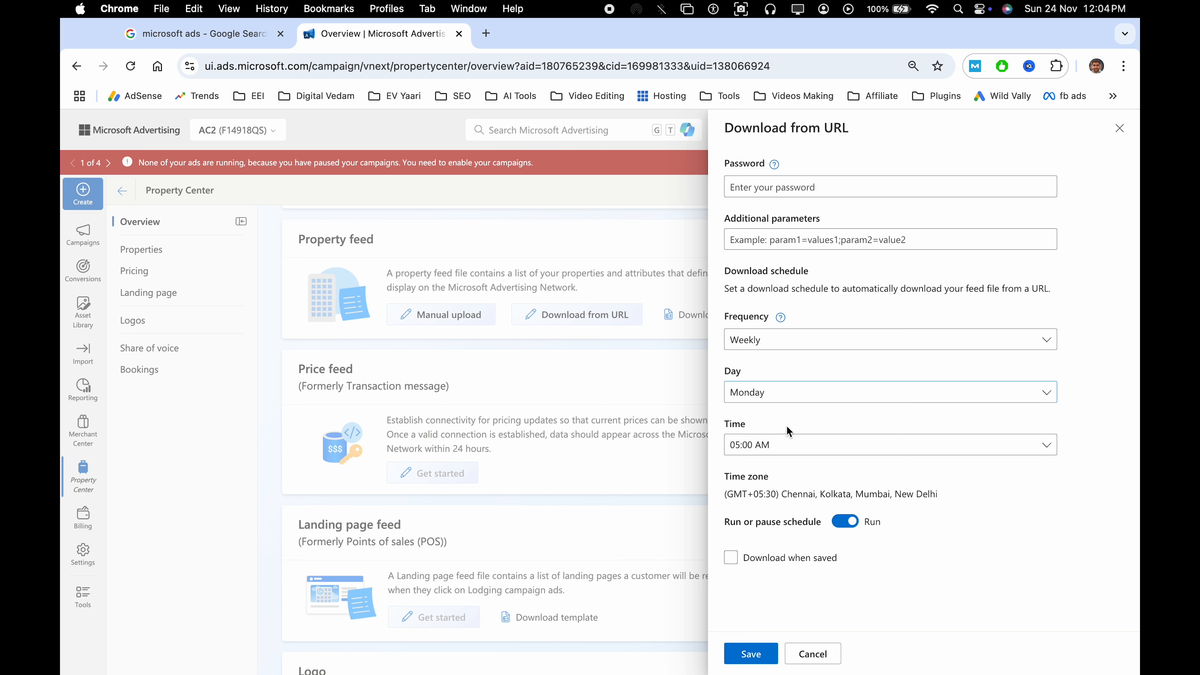
Cancel the Download from URL panel without saving
scroll(785, 418, "up", 5)
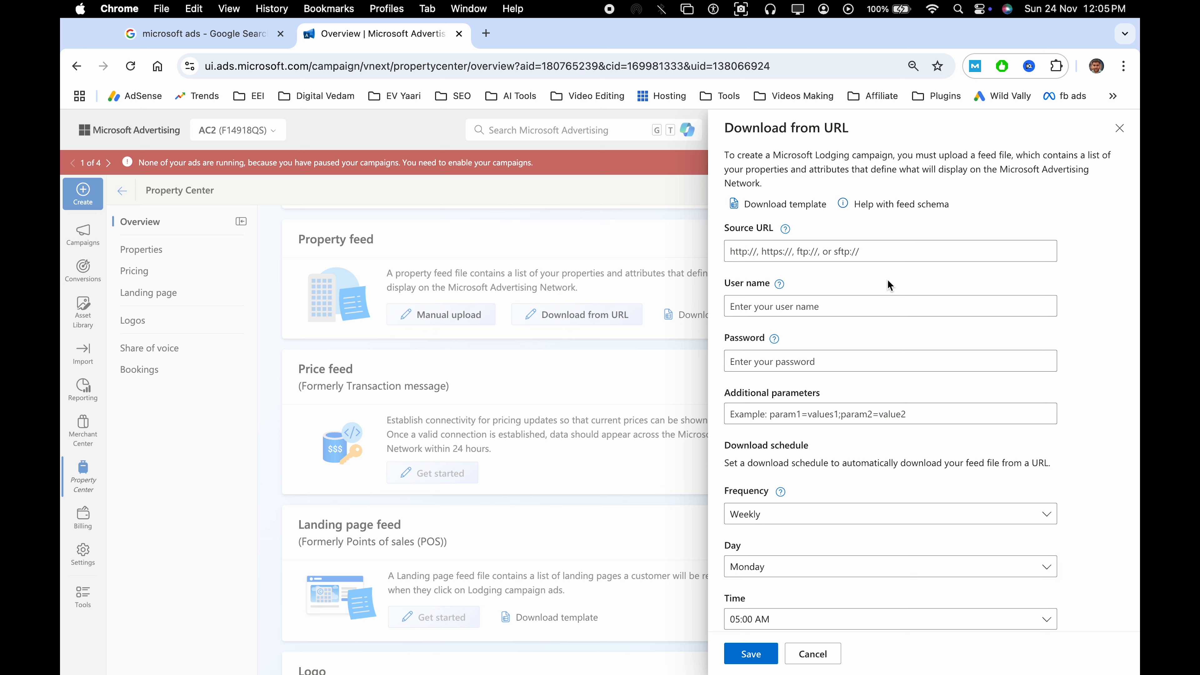
left_click(828, 655)
scroll(542, 322, "down", 3)
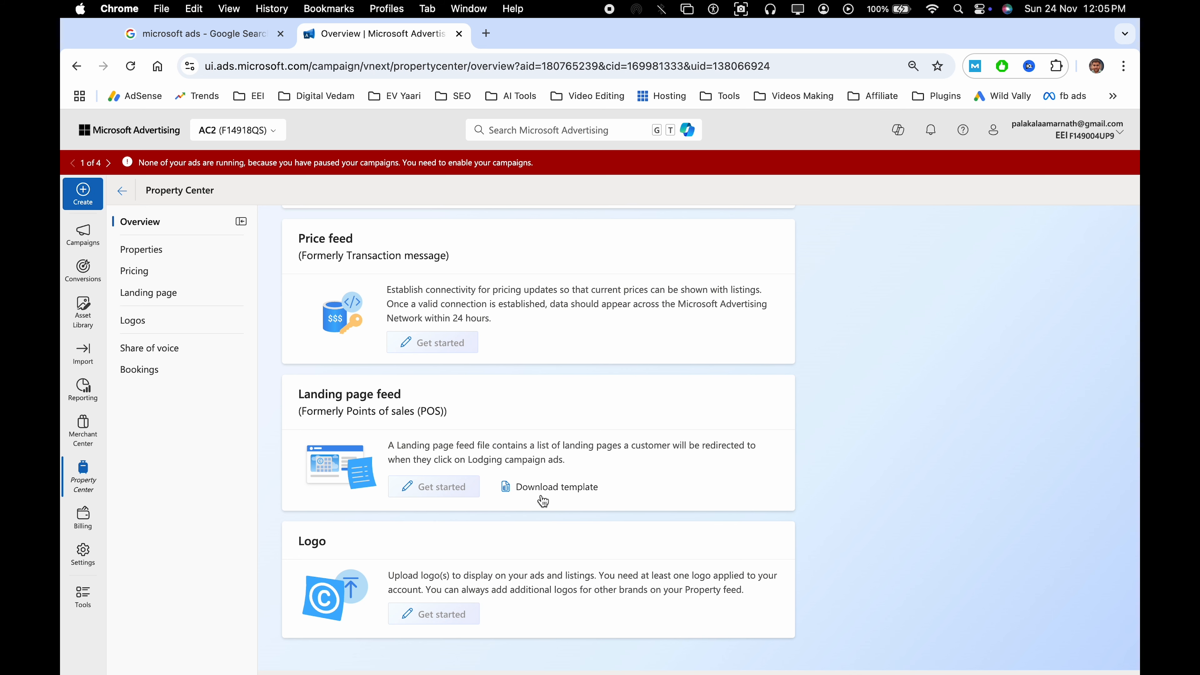
Browse the Properties, Pricing and Landing page sections, including the manual landing page upload
scroll(570, 570, "down", 1)
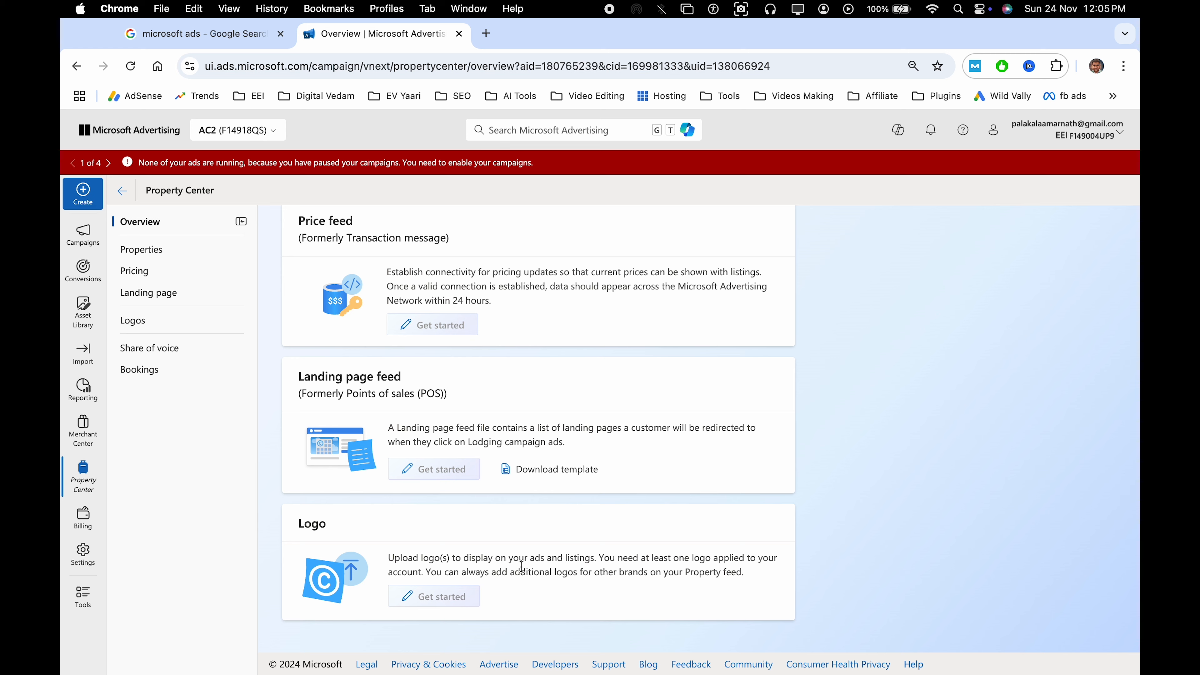
scroll(507, 387, "up", 5)
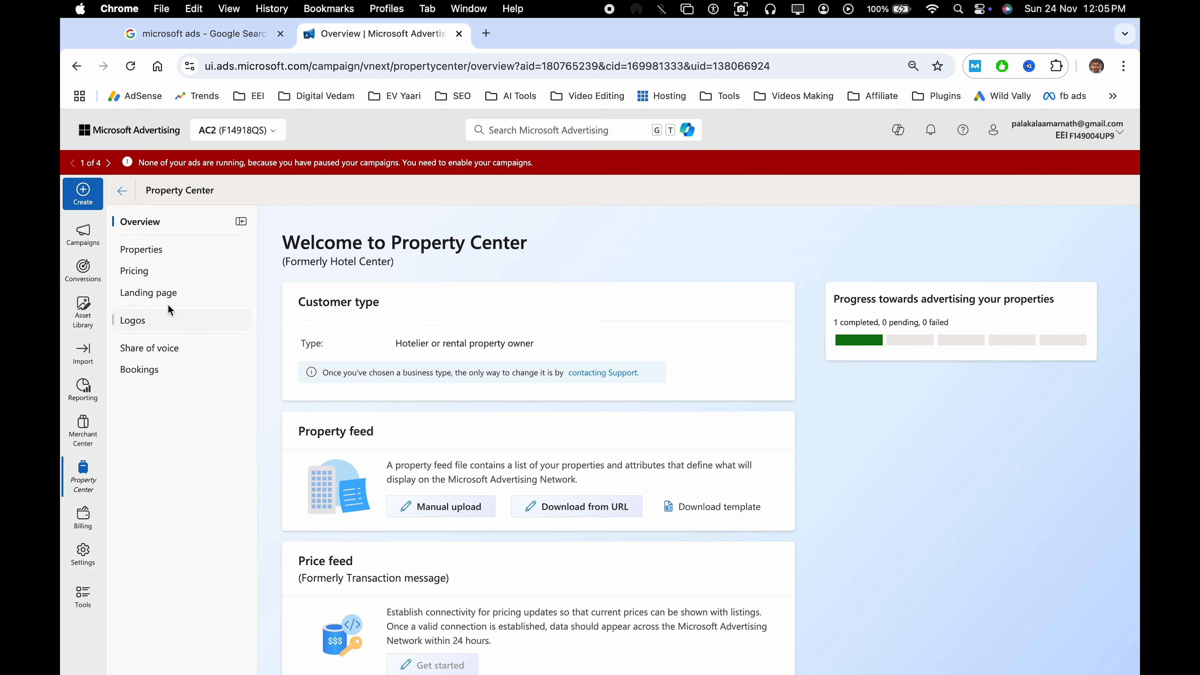
left_click(152, 259)
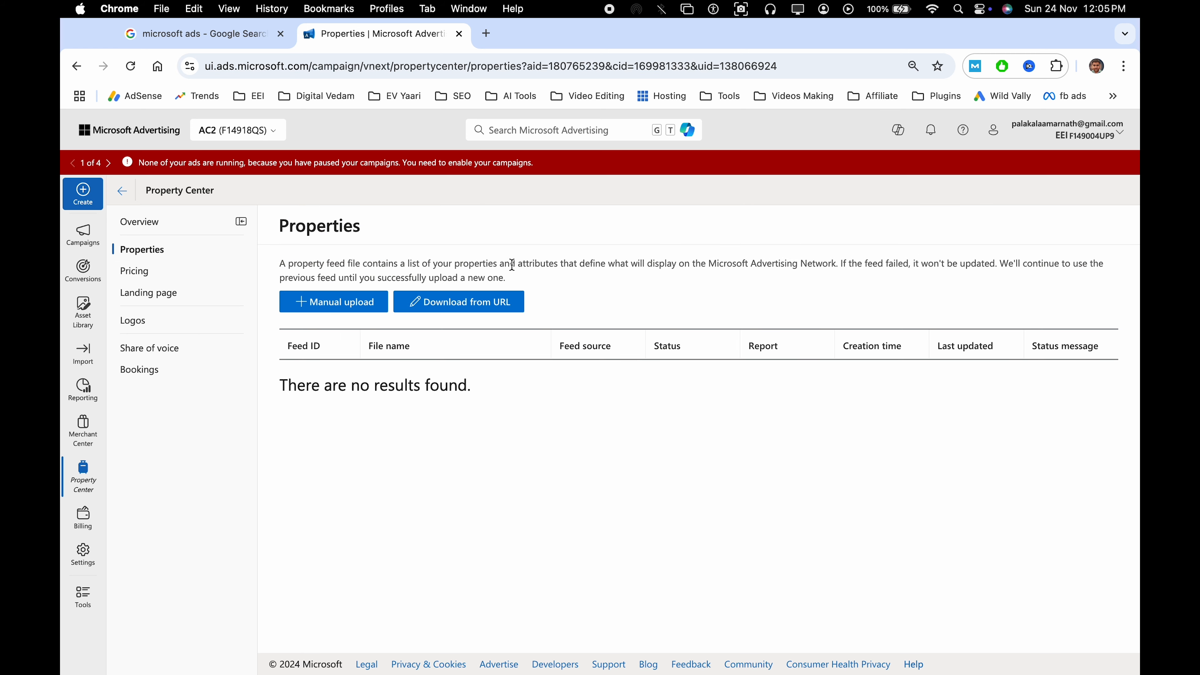
left_click(169, 275)
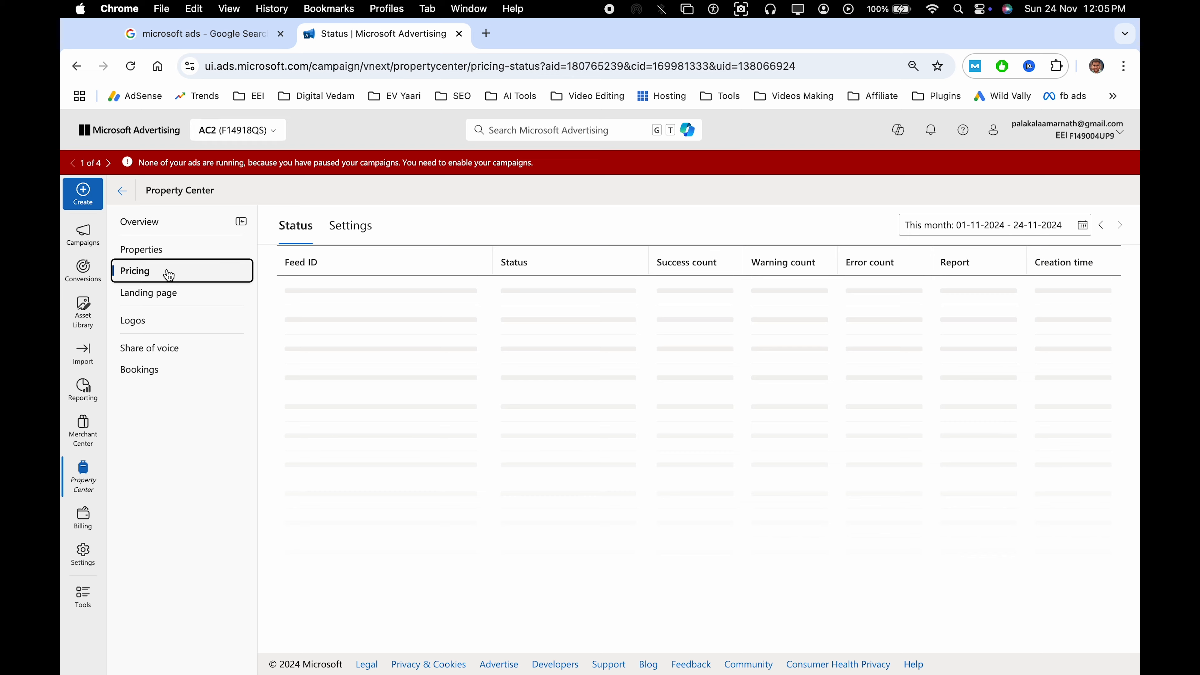
left_click(187, 293)
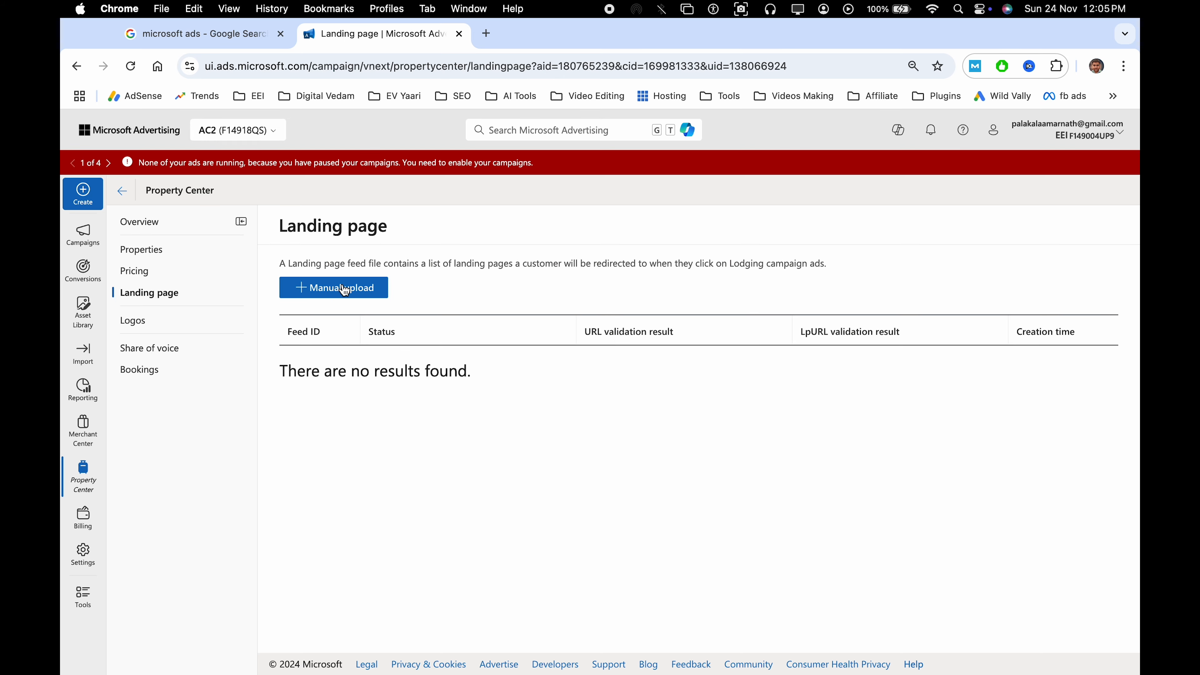
left_click(342, 289)
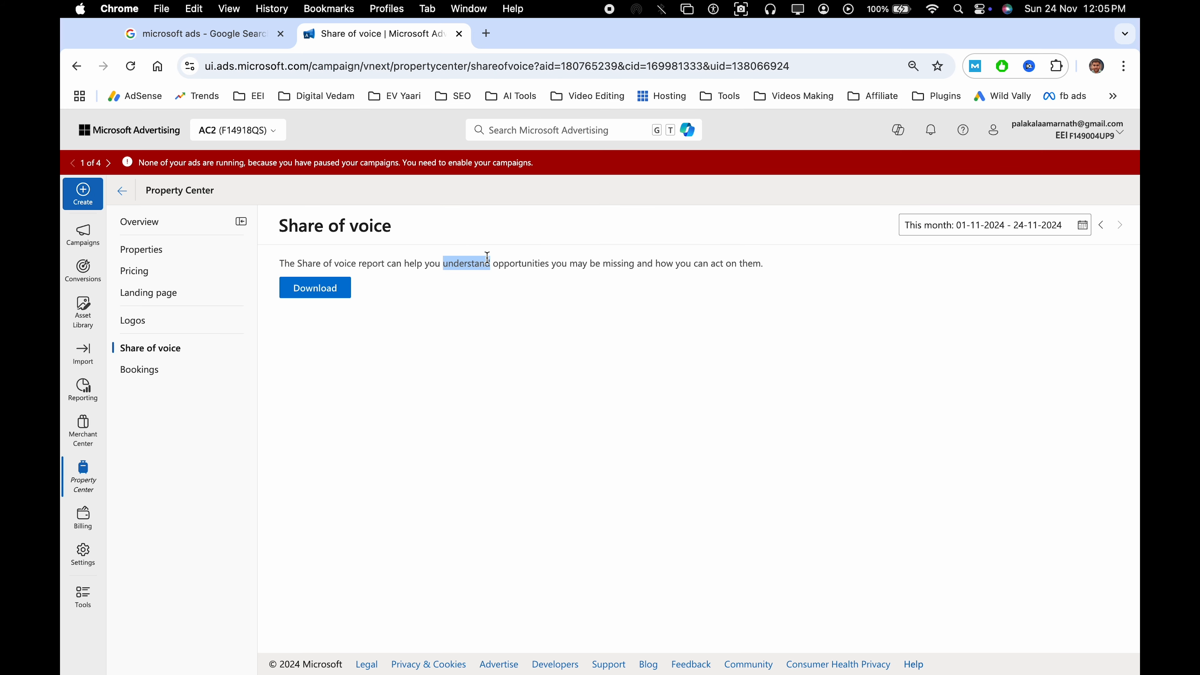
Look over the Share of voice description, then open the Bookings report
triple_click(467, 263)
left_click(439, 291)
left_click(175, 371)
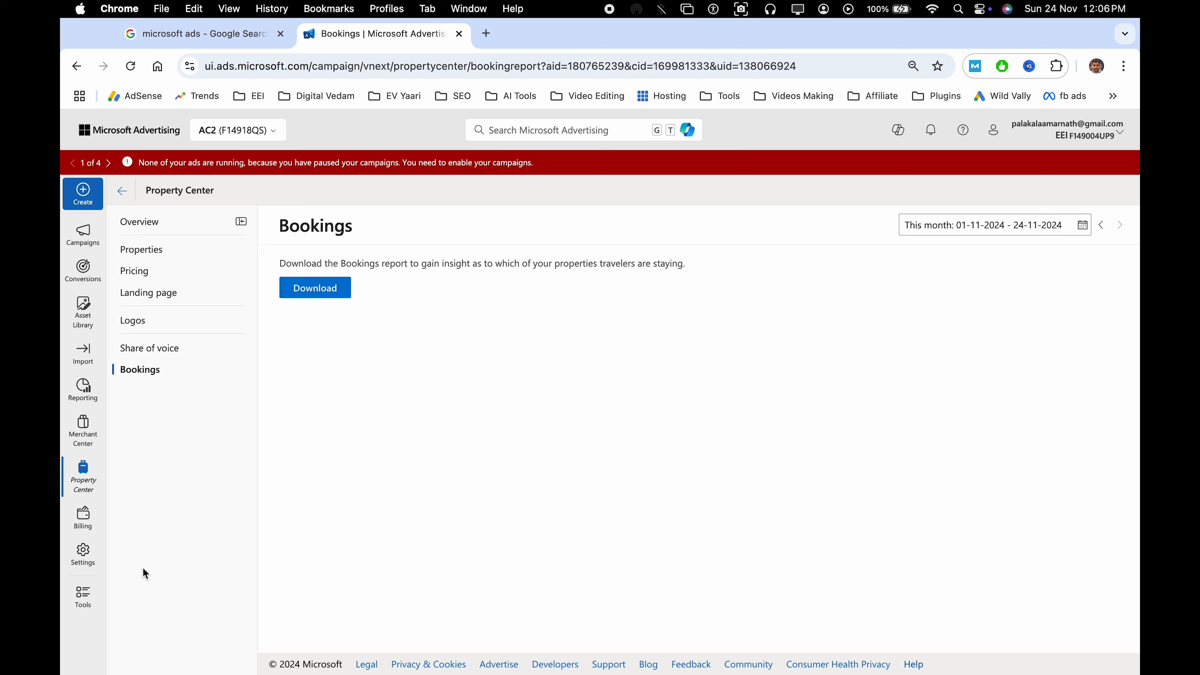
Go to Merchant Center under the Content and data tools
left_click(82, 596)
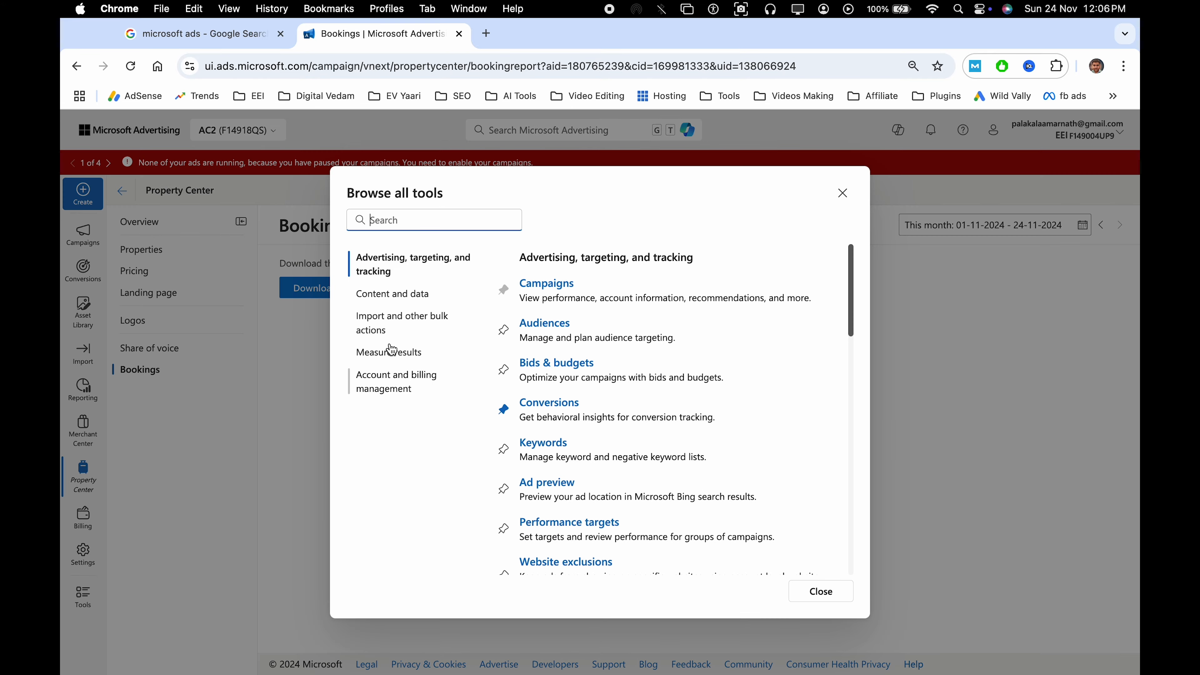
left_click(393, 295)
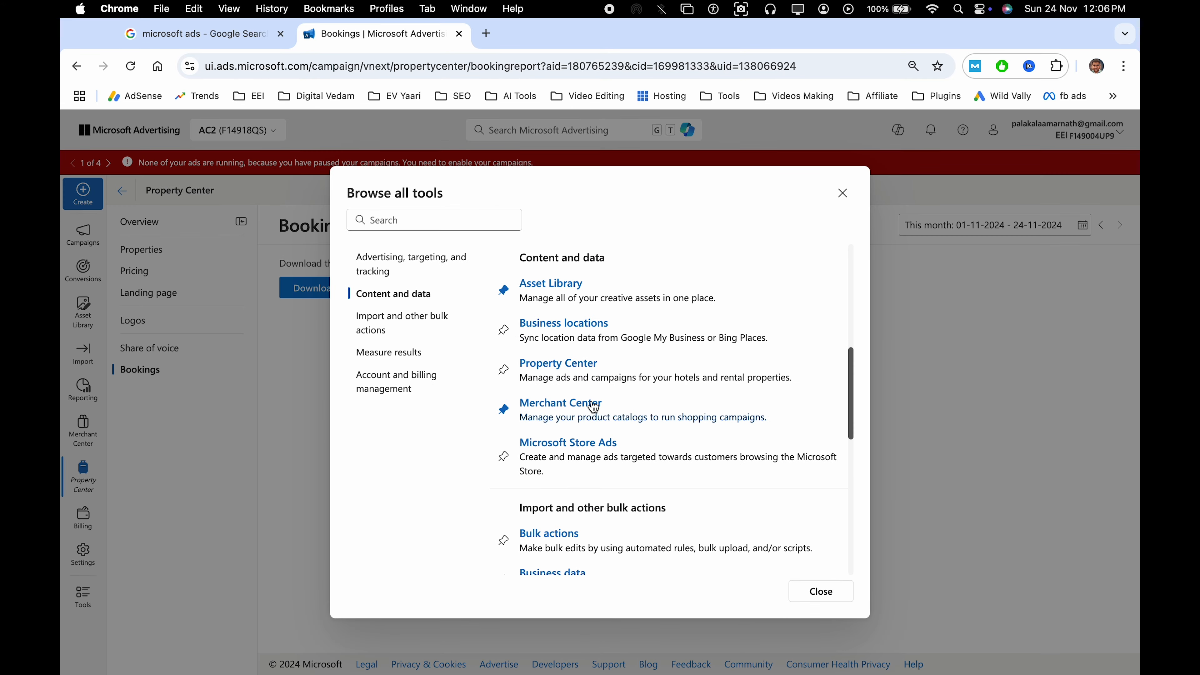
left_click(589, 413)
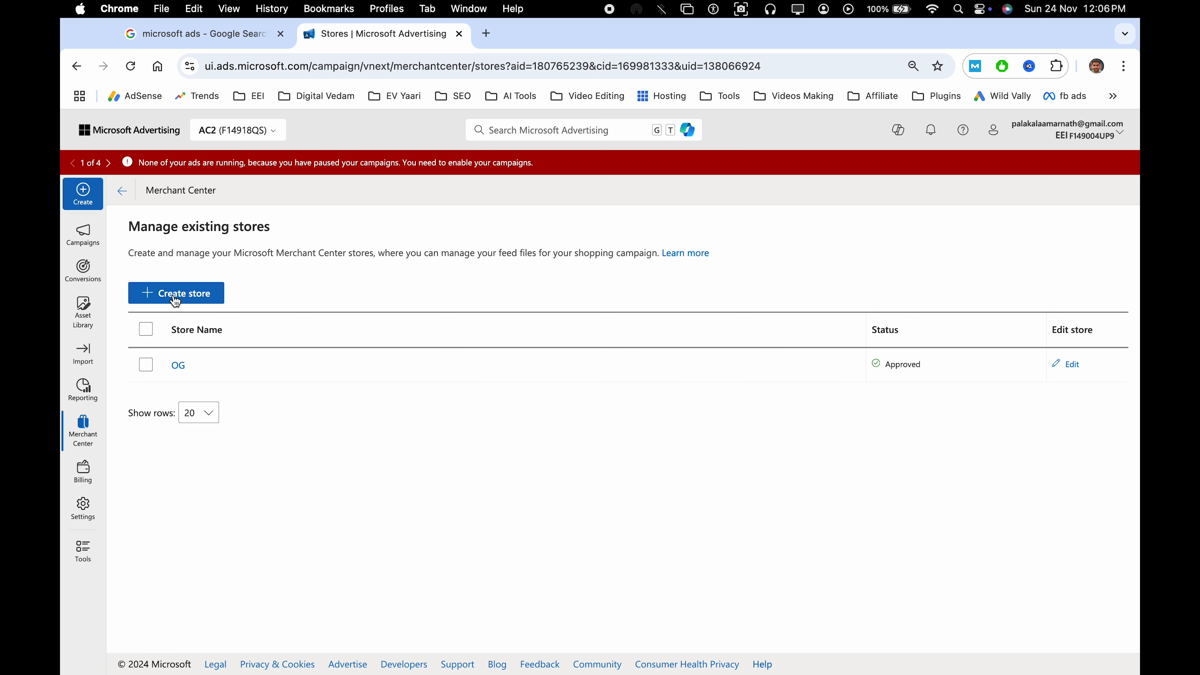
Start a new store, choosing to create it manually rather than import from Google
left_click(222, 299)
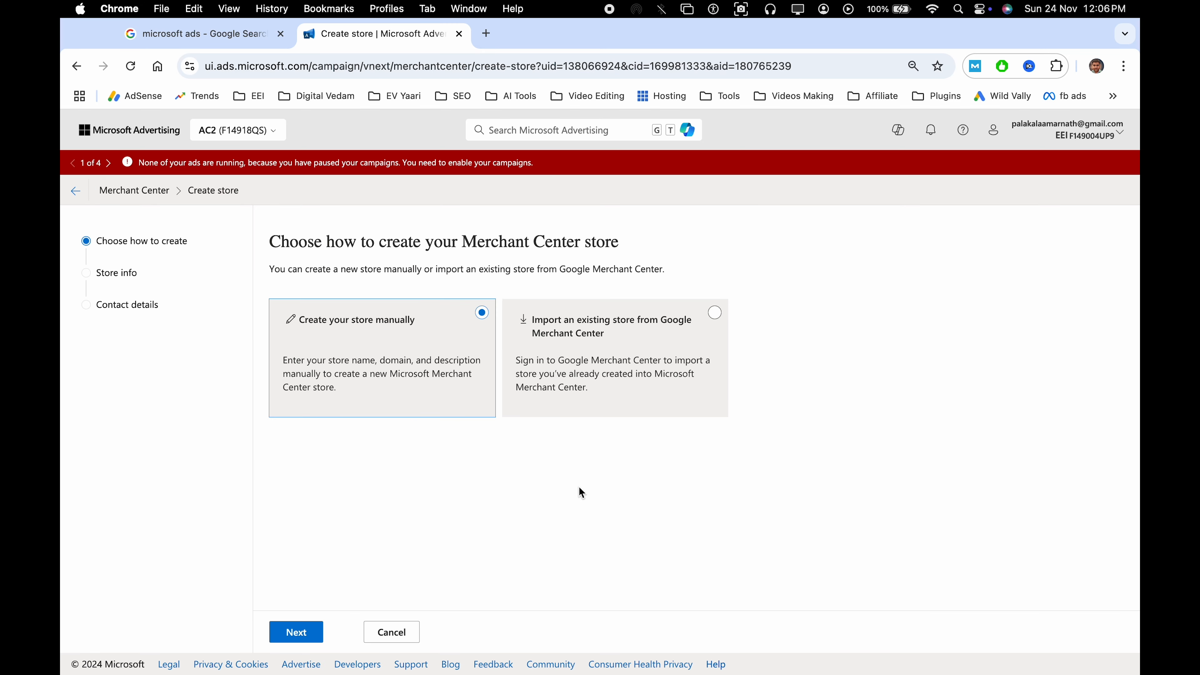
left_click(613, 344)
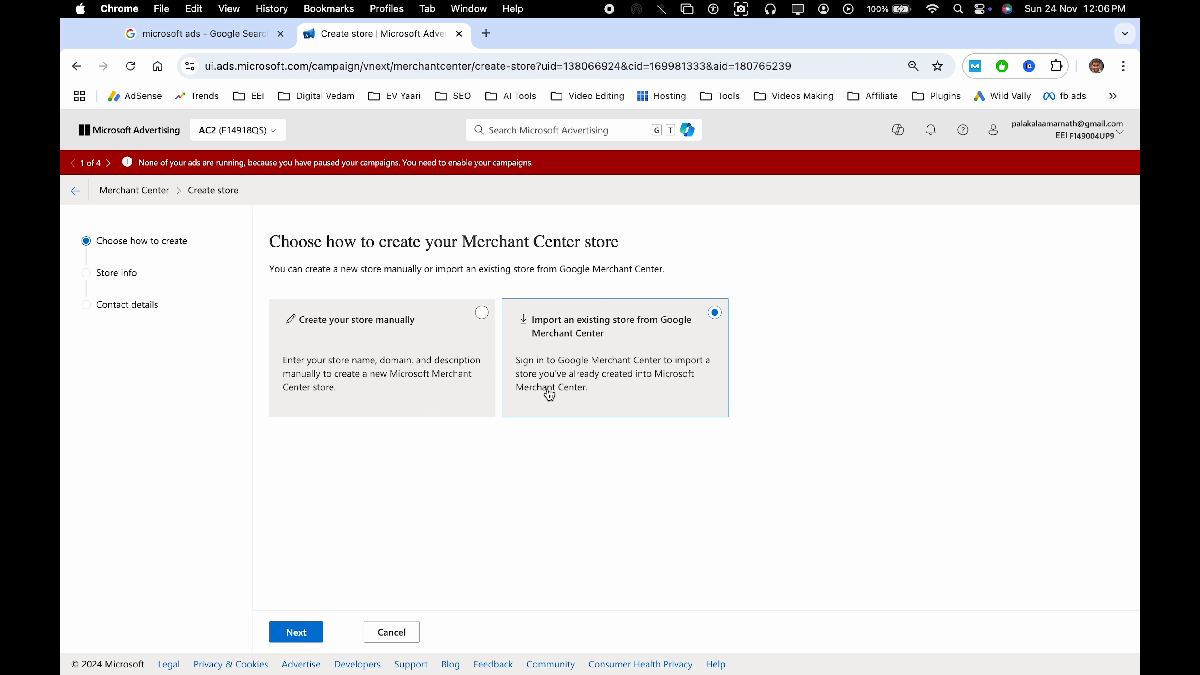
left_click(350, 361)
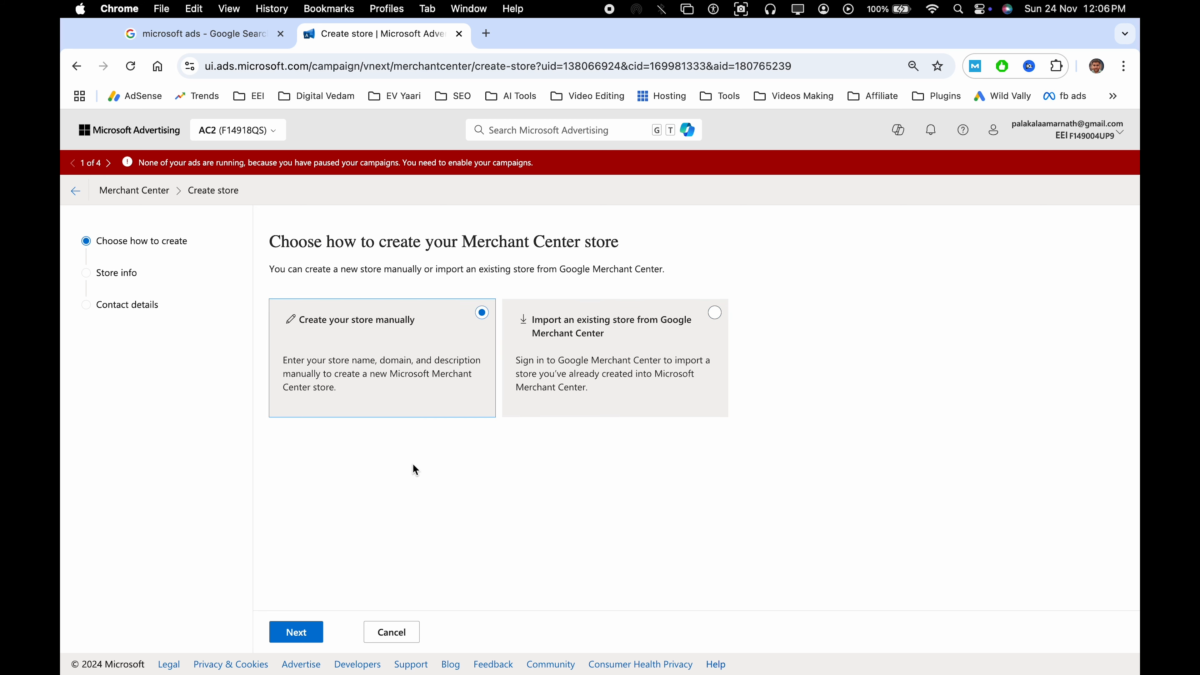
left_click(301, 634)
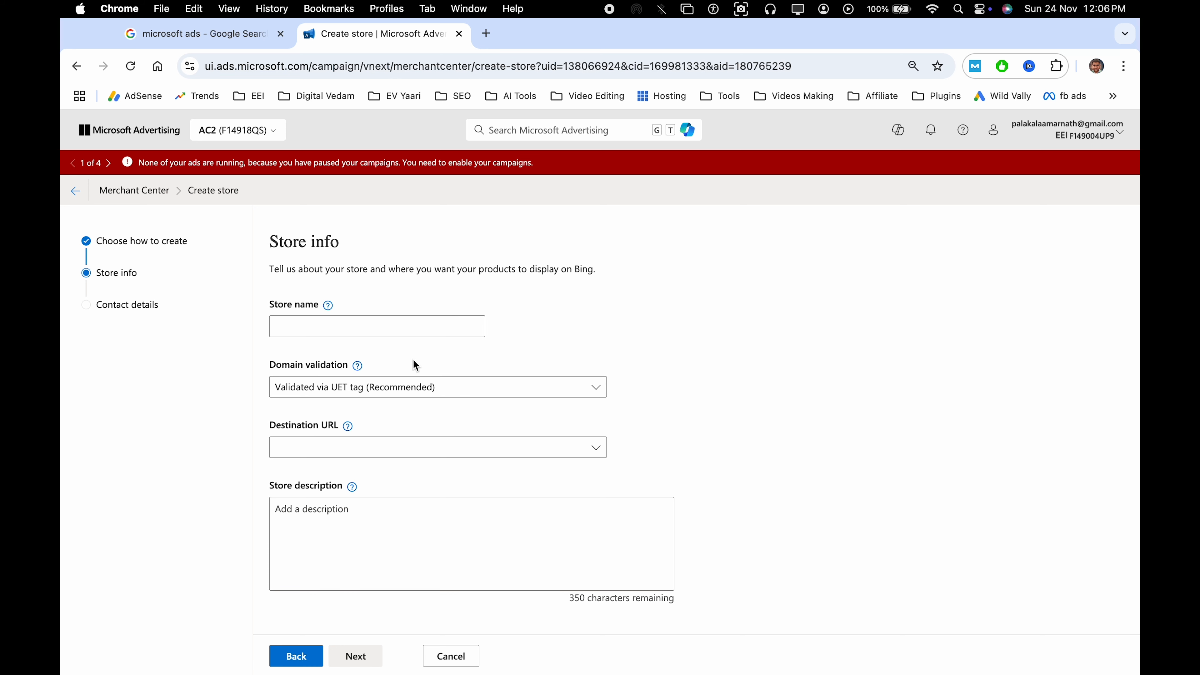
Set Bing Webmaster Tools validation, electricalengineeringinfo.com as the URL, and name the store store233
left_click(383, 389)
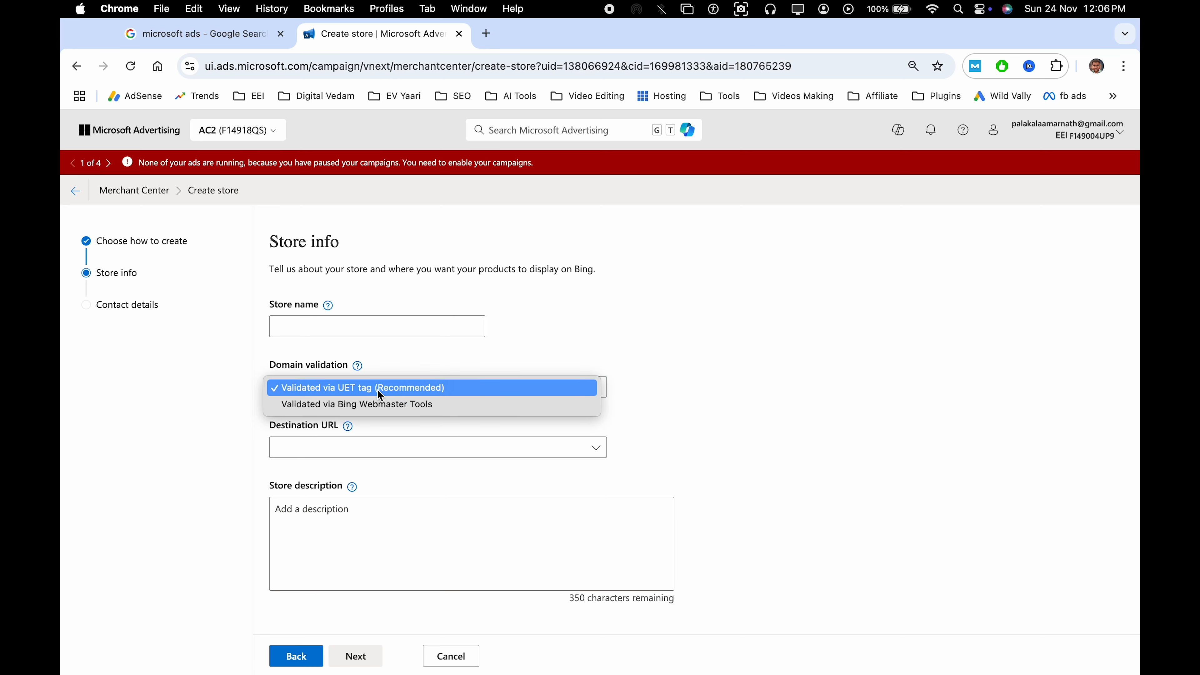
left_click(358, 408)
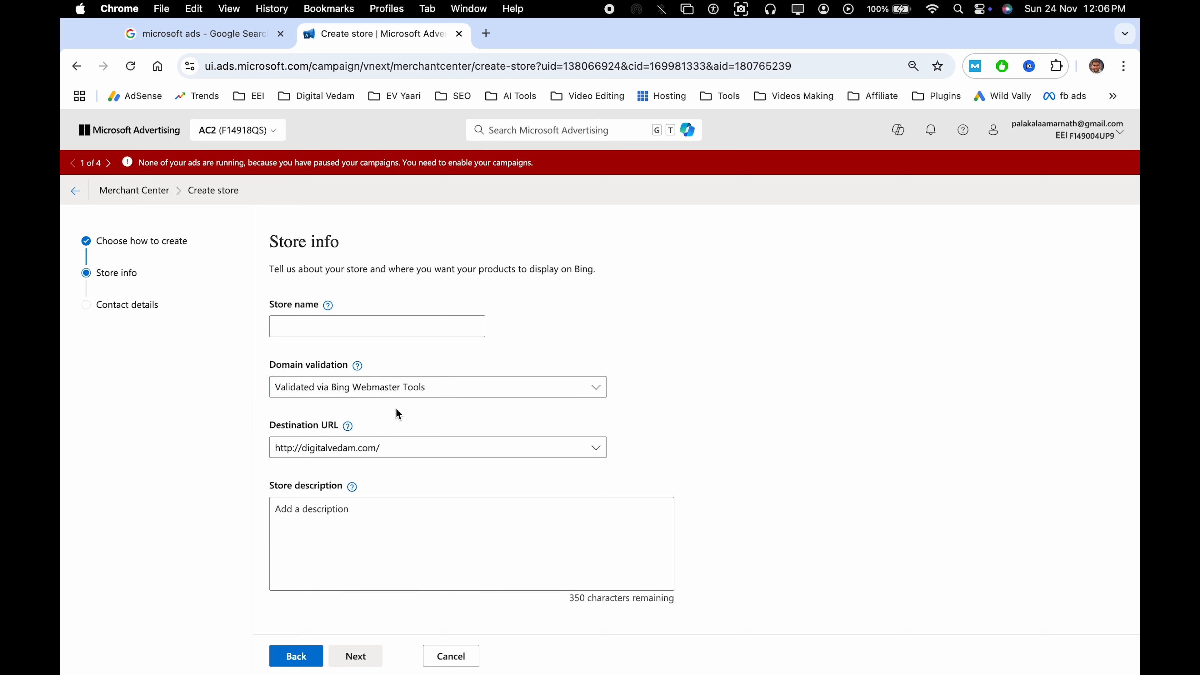
left_click(411, 447)
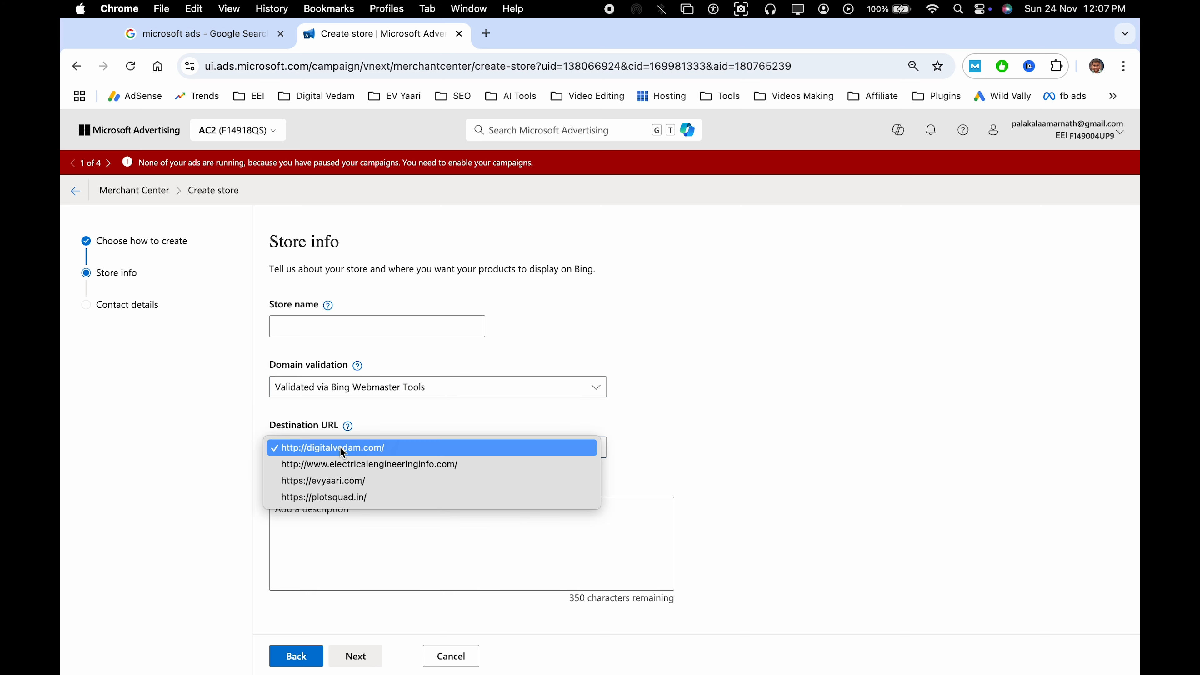
left_click(406, 468)
scroll(392, 568, "down", 1)
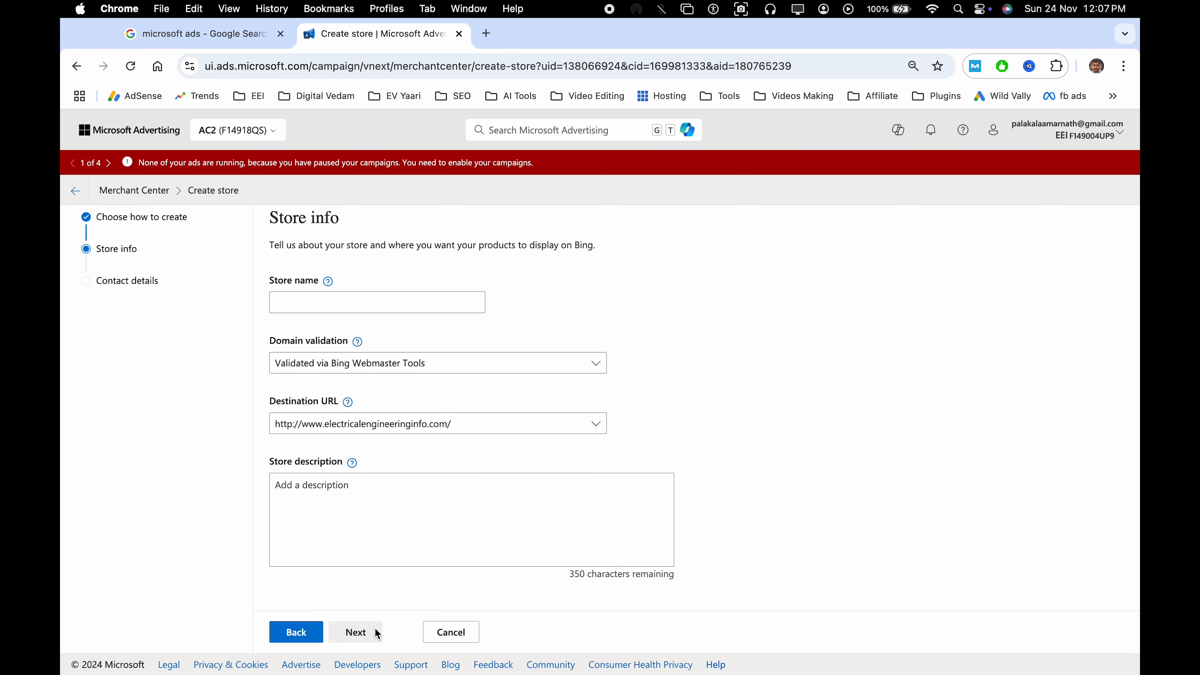
left_click(332, 301)
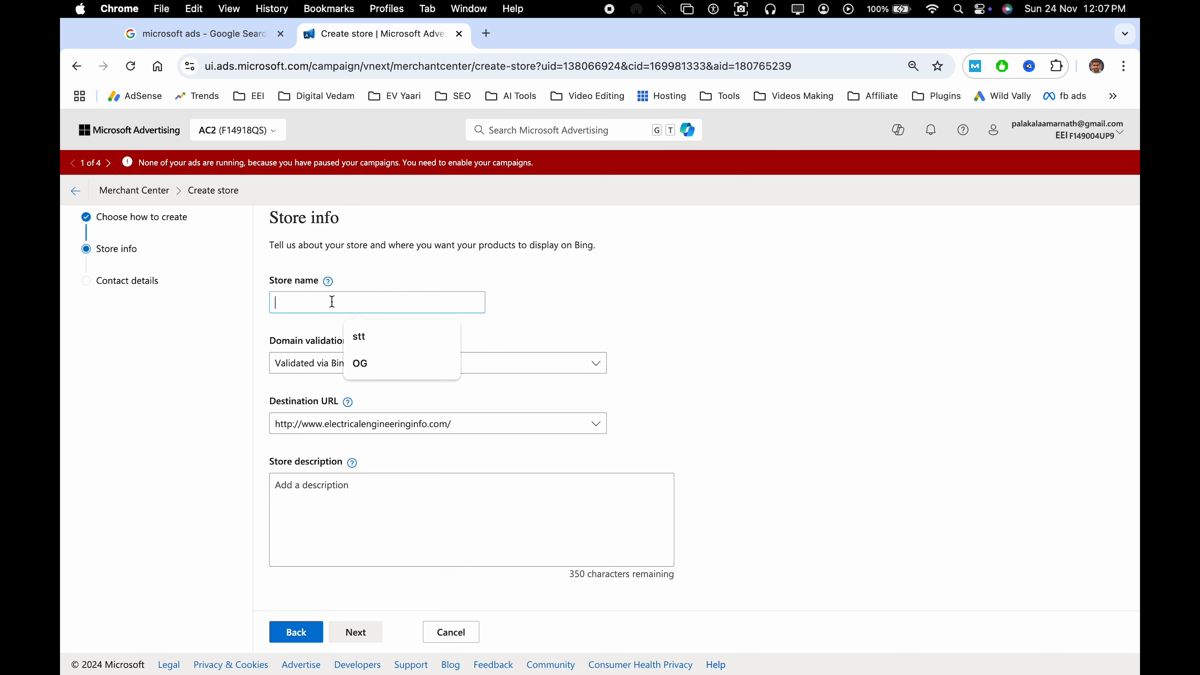
type("st")
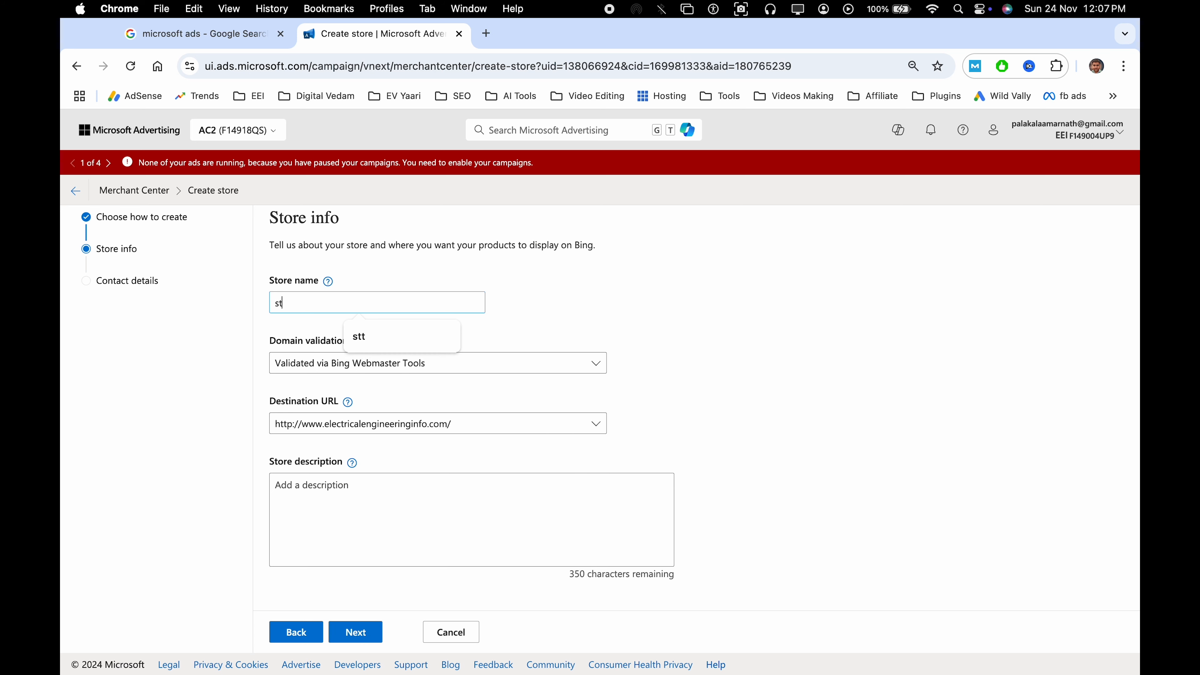
type("ore2")
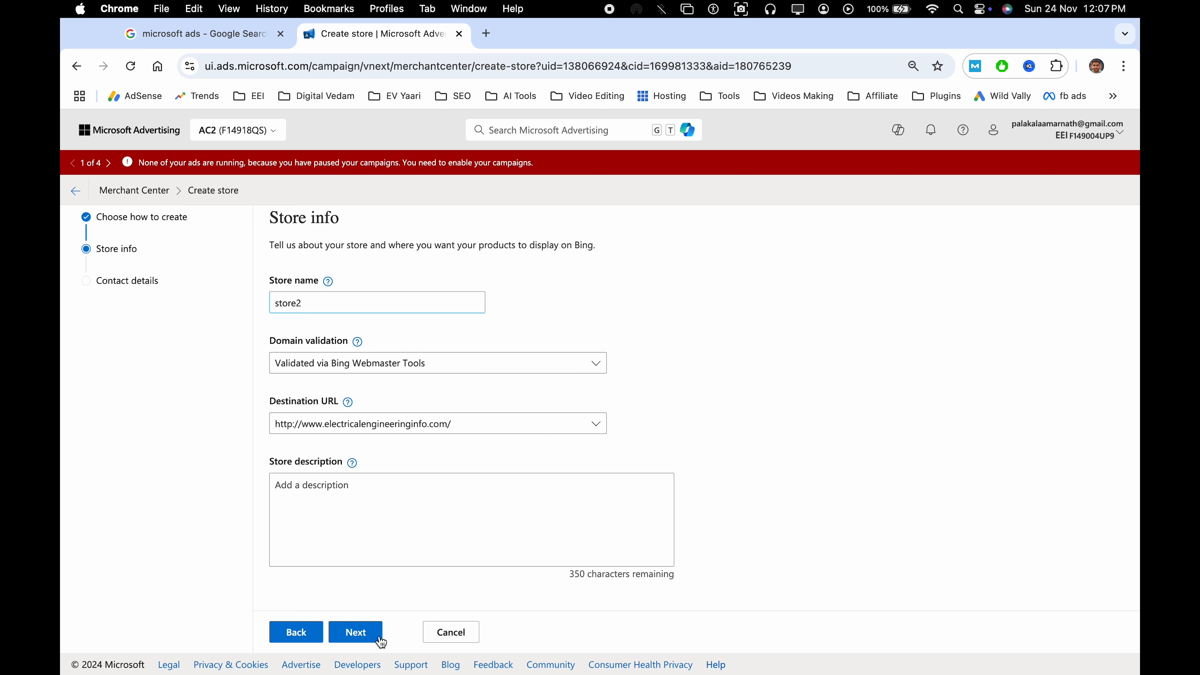
Create the store, then return to the Merchant Center store list and open the OG store
left_click(376, 636)
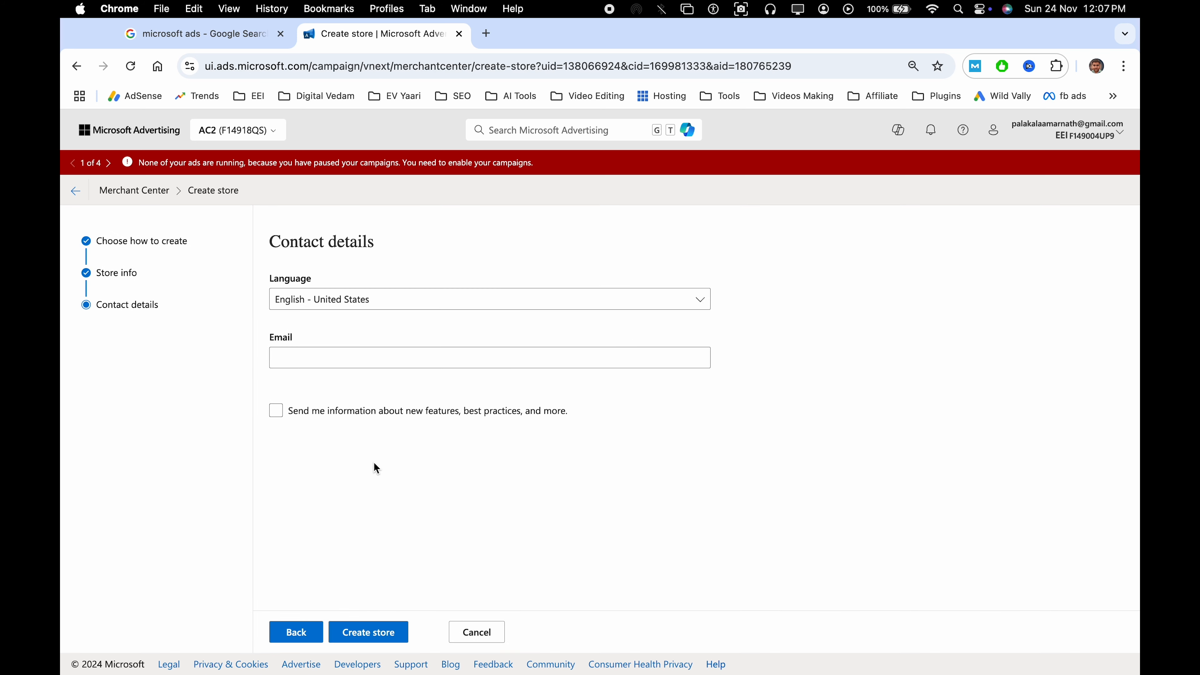
left_click(387, 633)
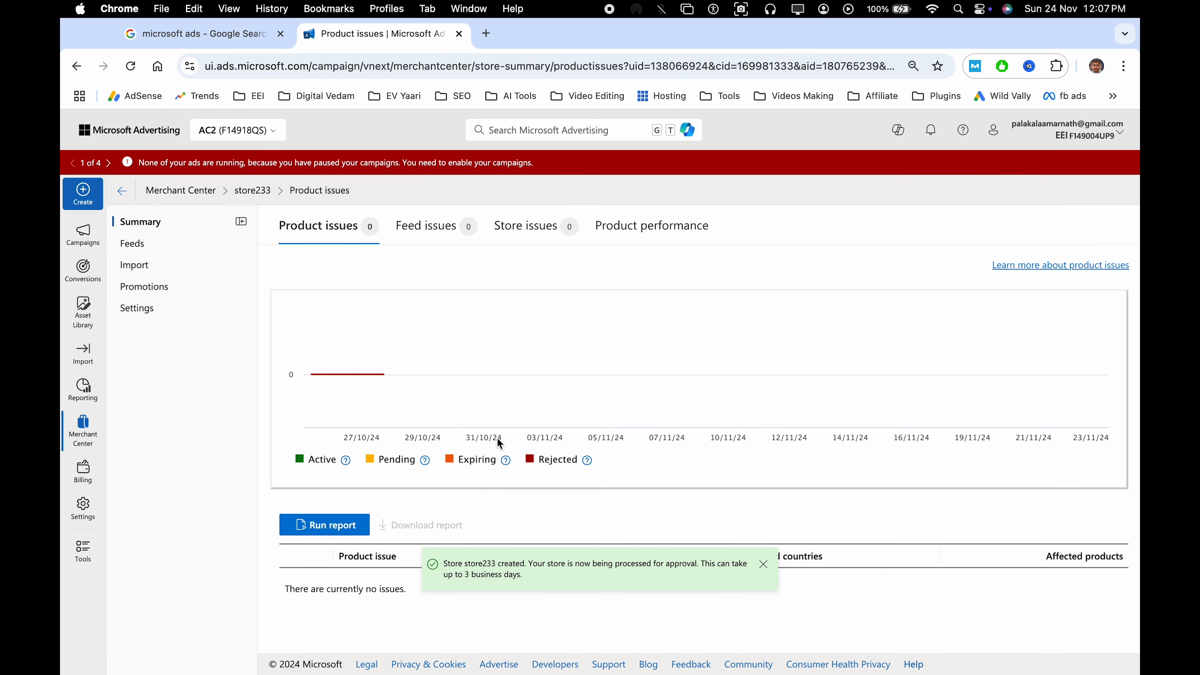
left_click(181, 190)
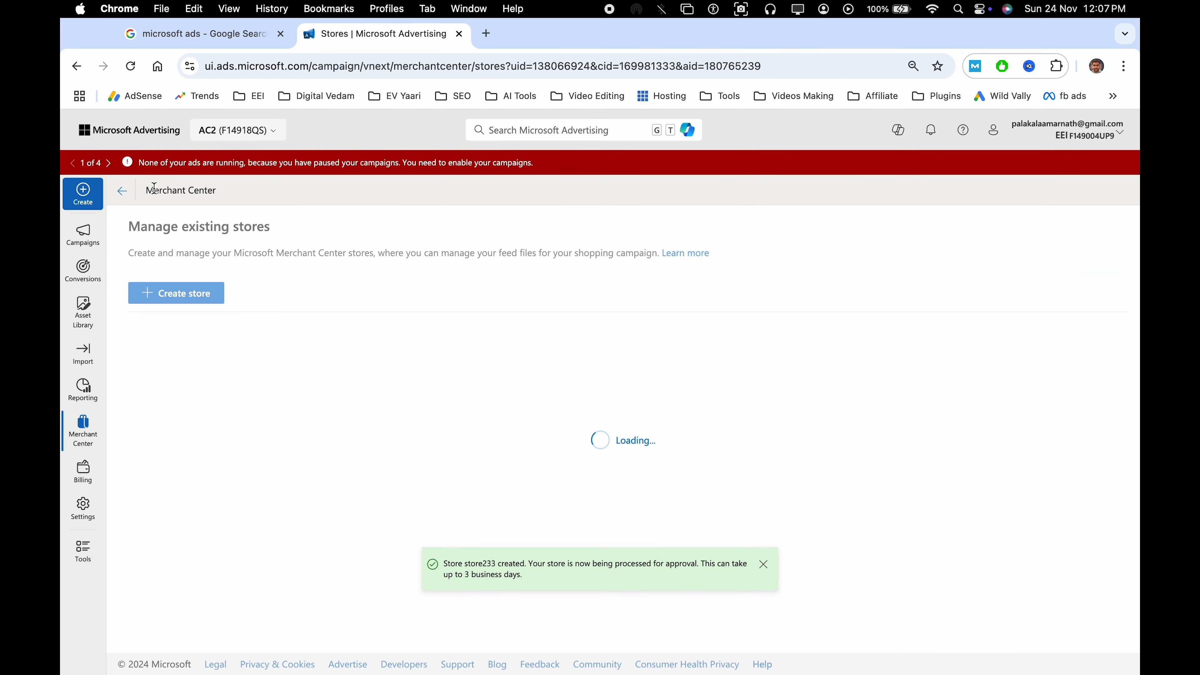
left_click(176, 396)
Open the OG store's Feeds and start creating a new feed
left_click(168, 248)
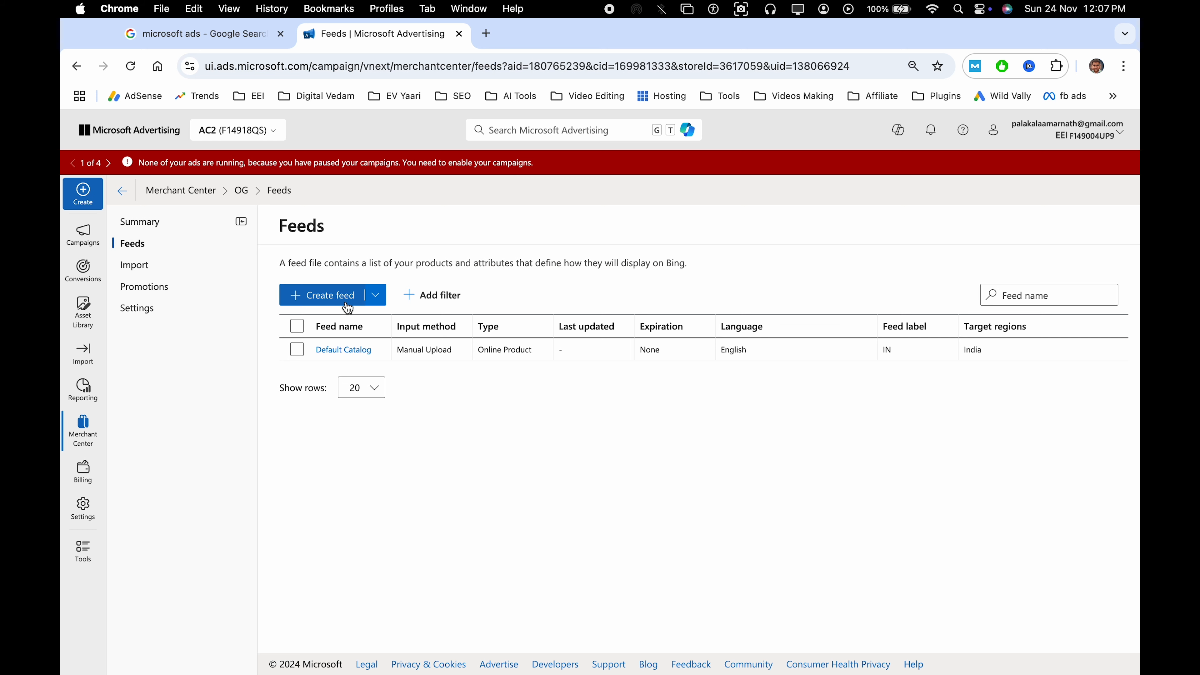
left_click(382, 302)
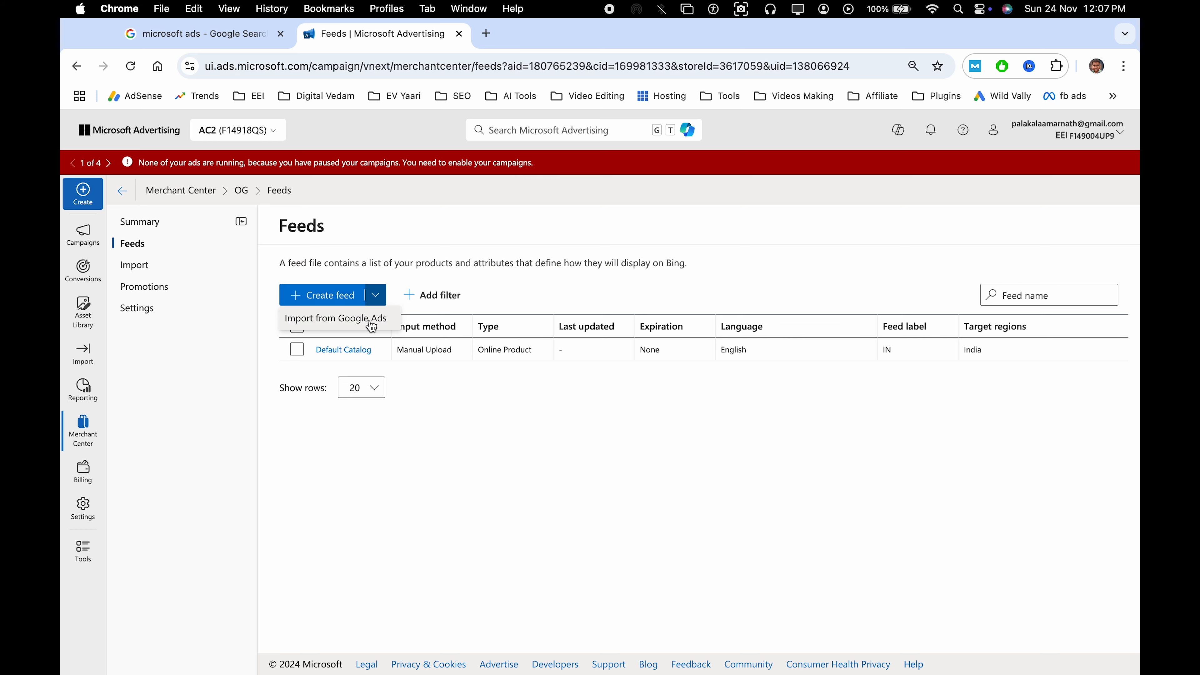
left_click(332, 296)
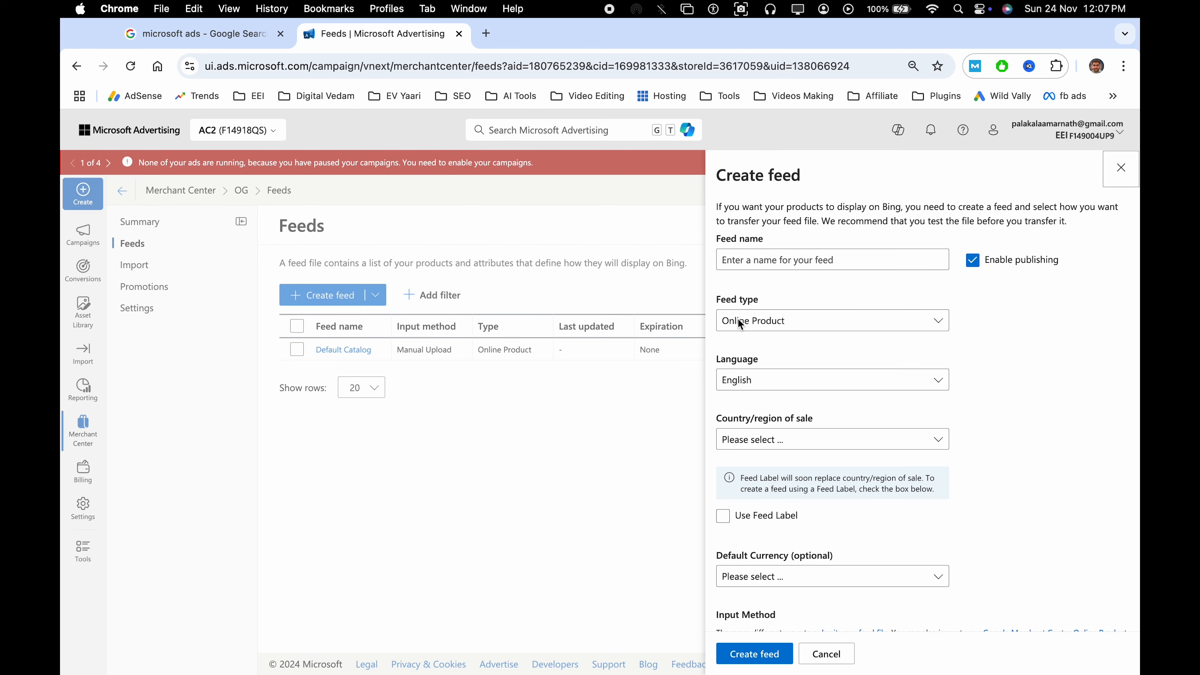
Inspect the Feed type, Country/region and Default Currency lists, leaving Online Product unchanged
left_click(786, 325)
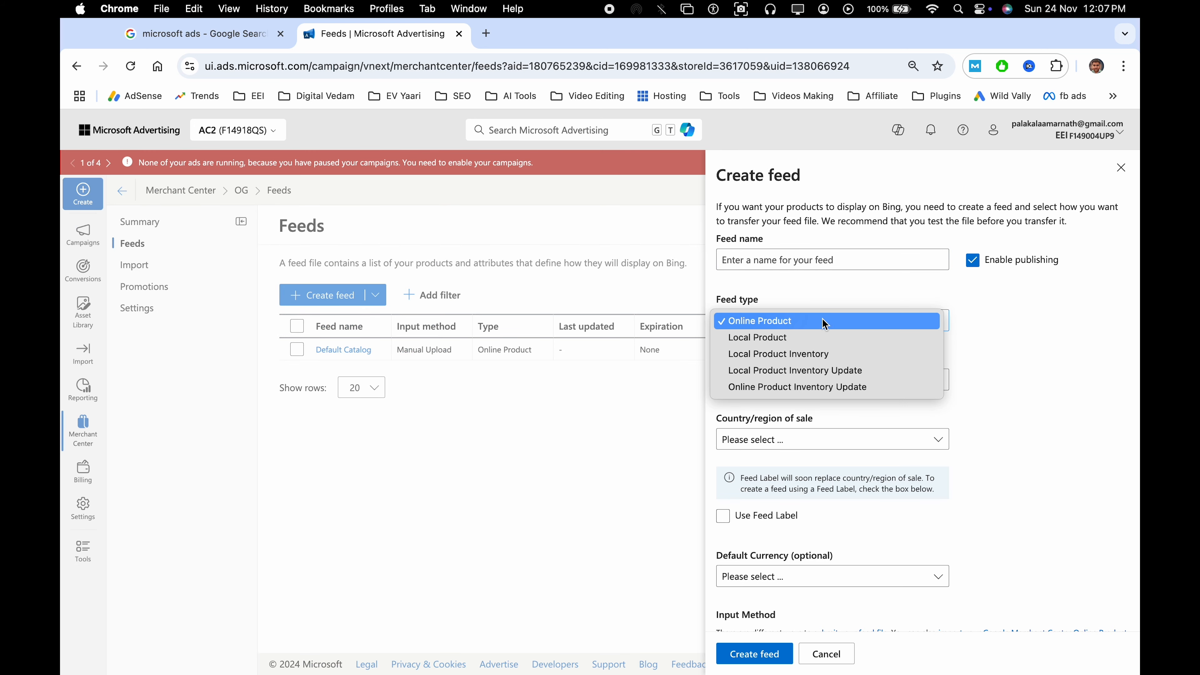
left_click(1019, 404)
scroll(793, 369, "down", 3)
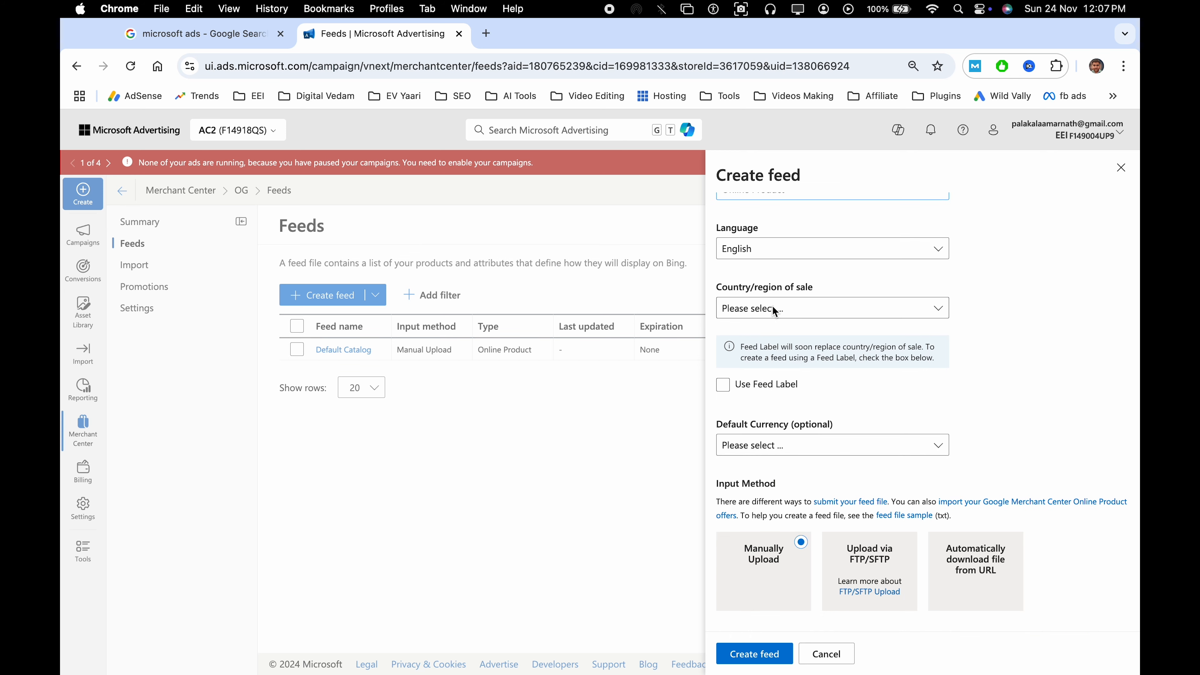
left_click(775, 312)
left_click(1050, 406)
scroll(1052, 407, "down", 2)
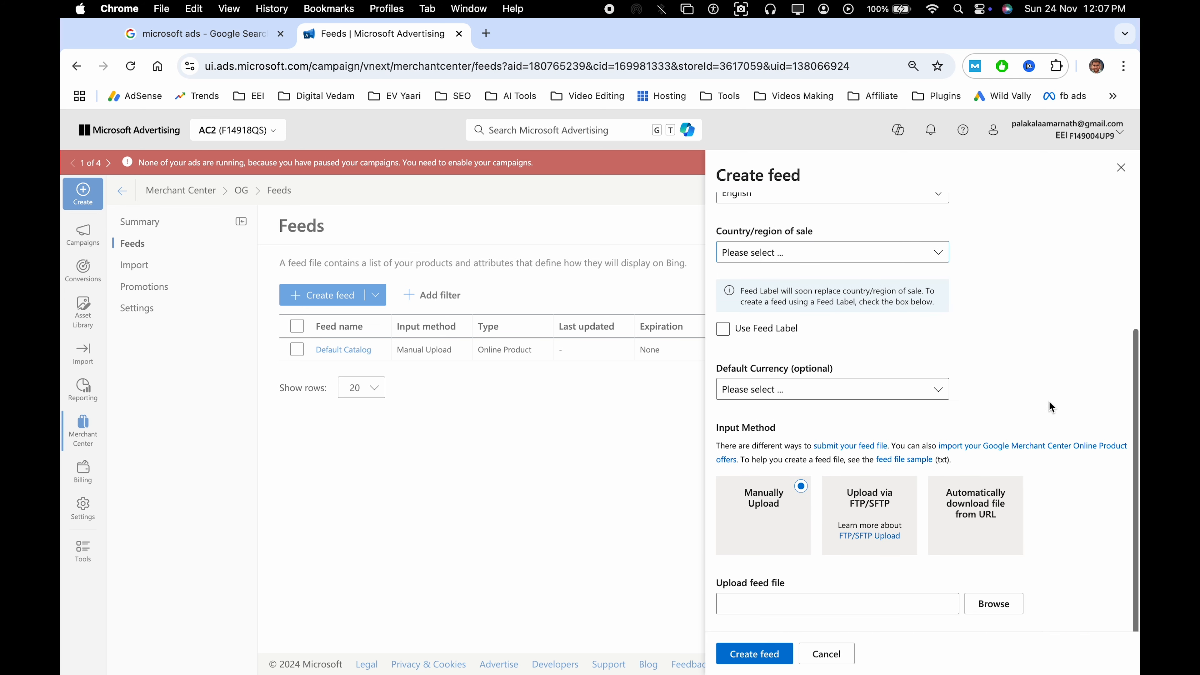
left_click(784, 393)
left_click(1014, 372)
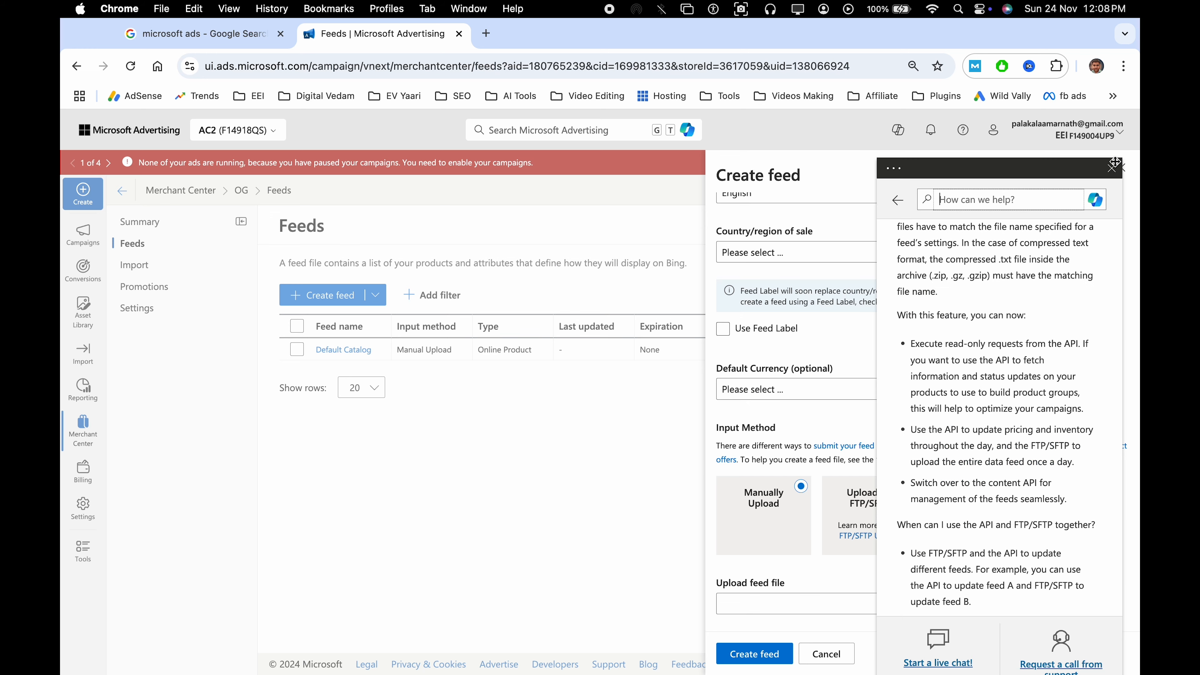
Try a weekly automatic download from URL for the feed, then discard the new feed
left_click(981, 530)
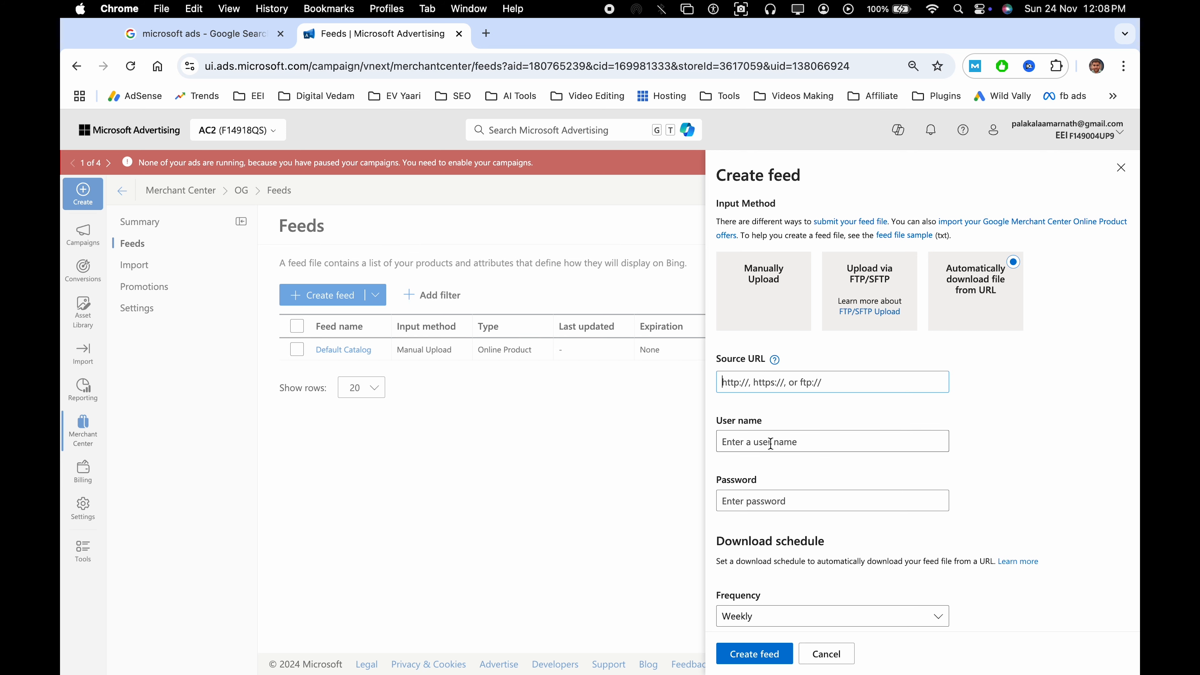
scroll(782, 511, "down", 6)
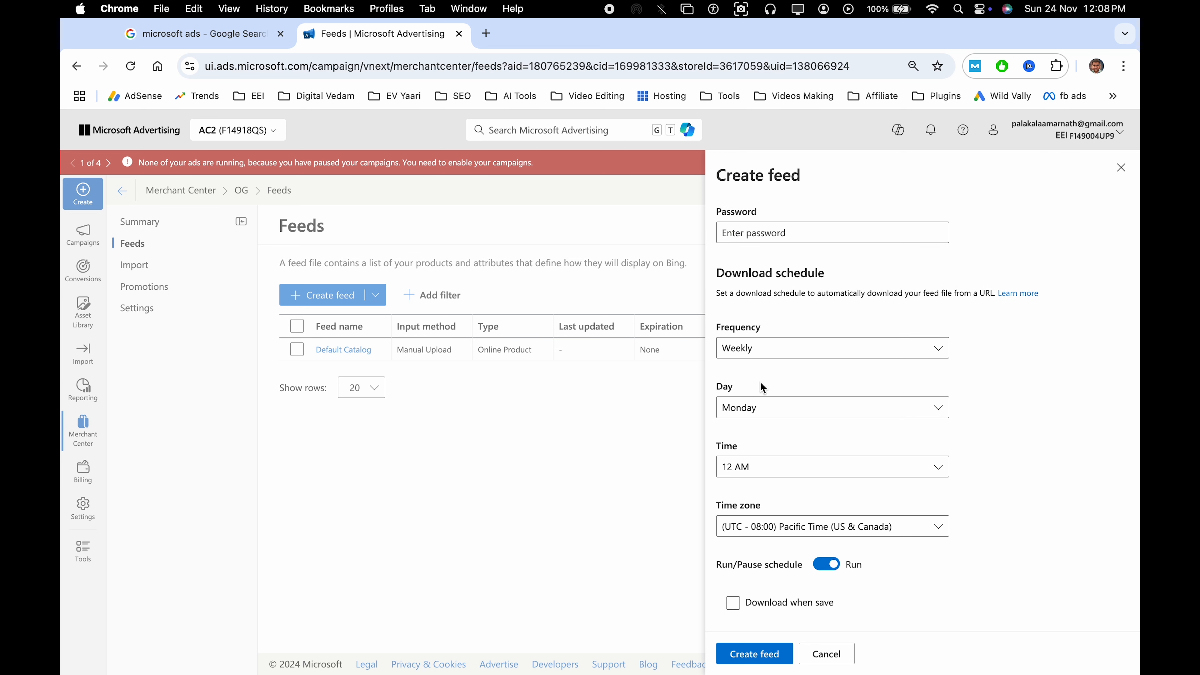
left_click(761, 355)
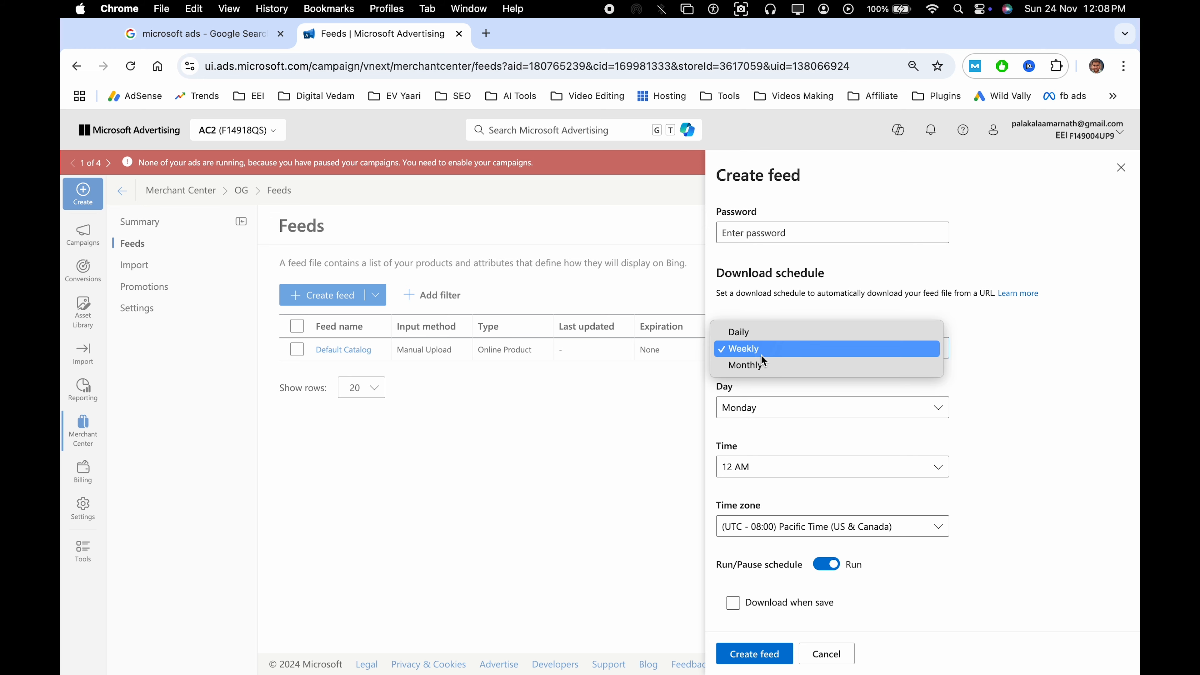
left_click(797, 383)
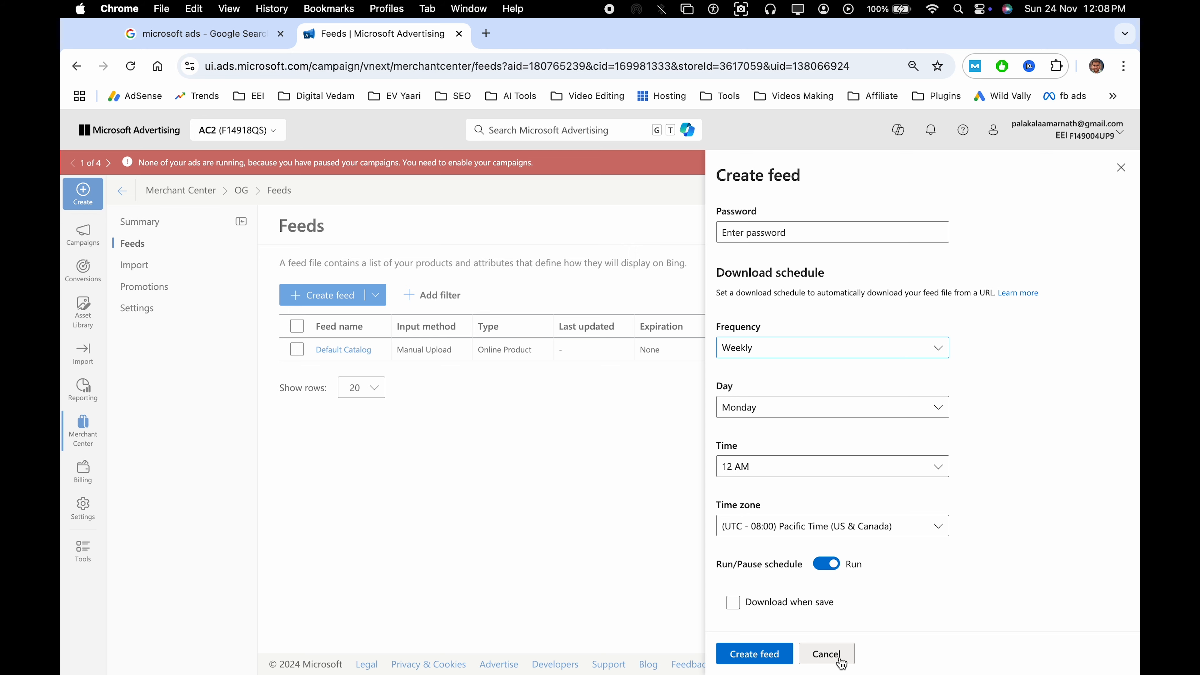
left_click(826, 654)
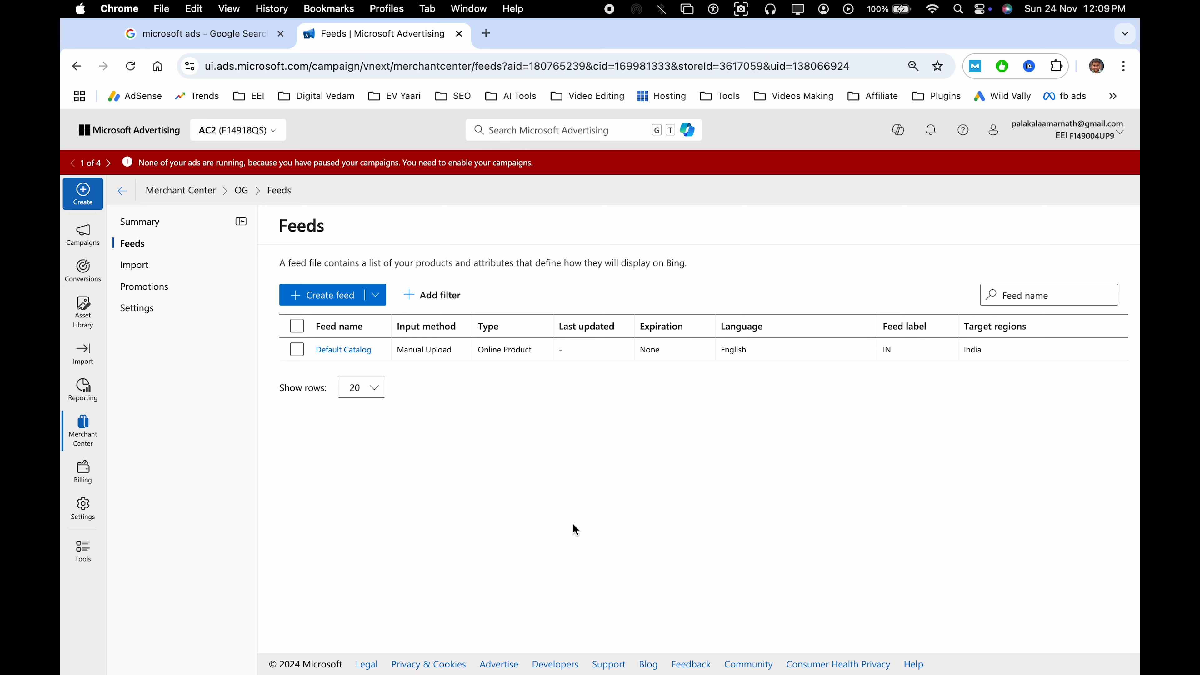
left_click(82, 551)
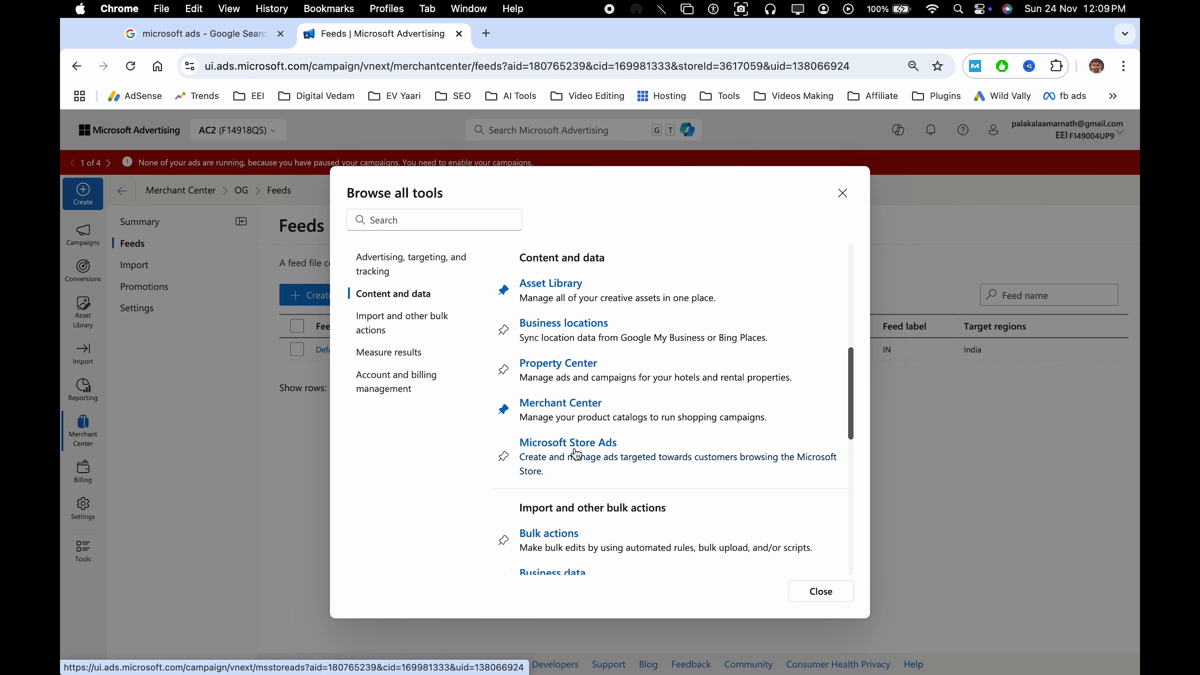
Open Microsoft Store Ads, try adding a publisher searched by app information, then cancel
left_click(587, 447)
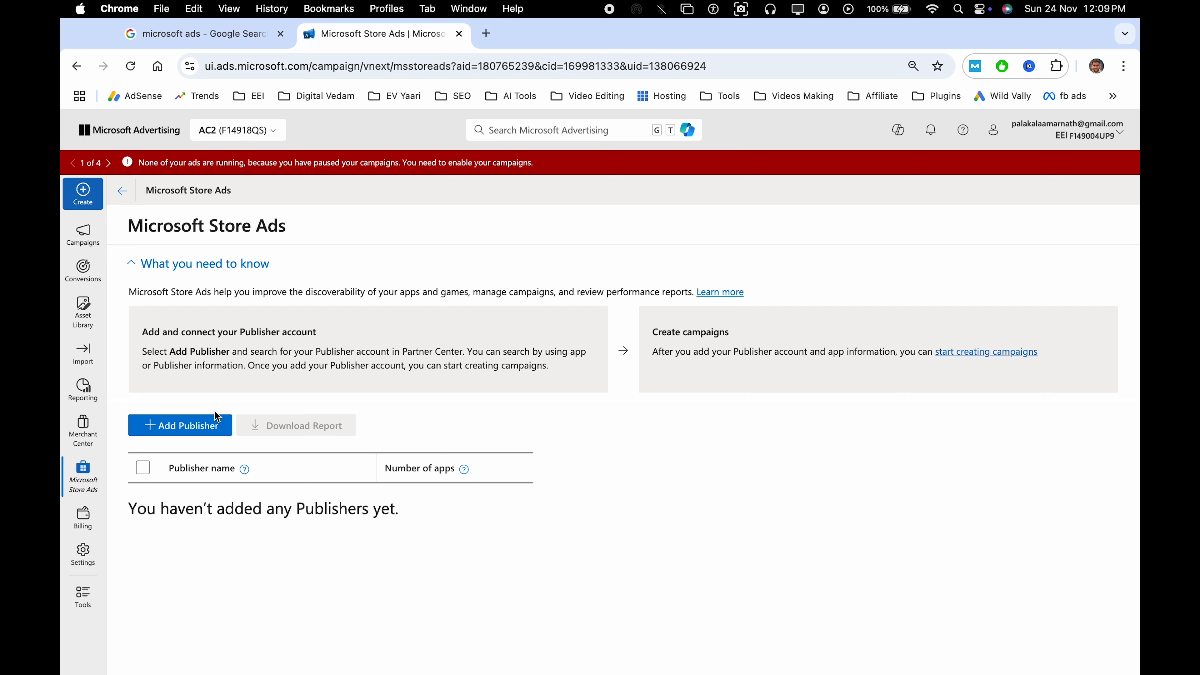
left_click(200, 428)
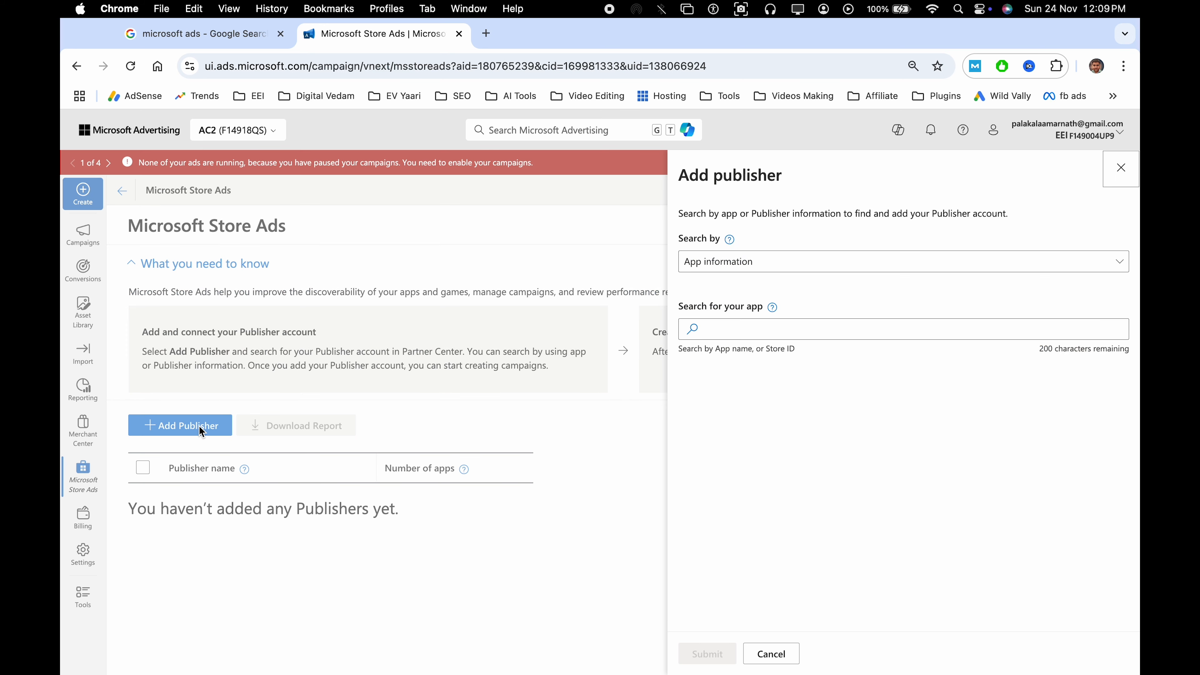
left_click(731, 263)
left_click(751, 284)
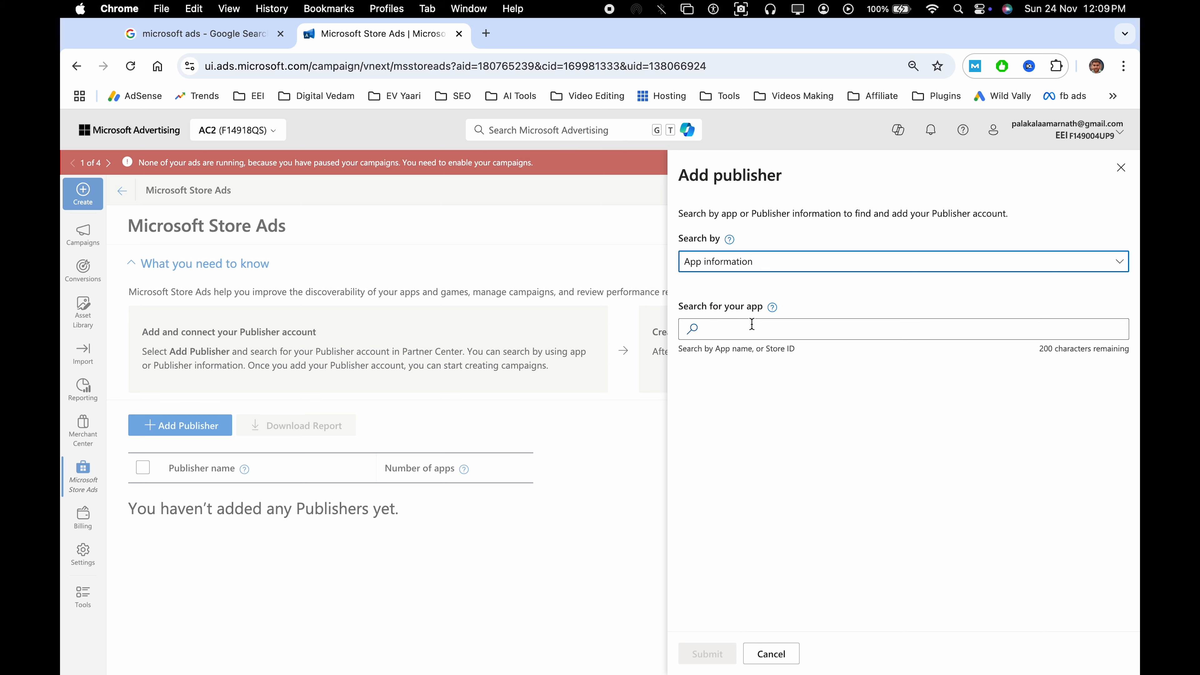
left_click(758, 337)
left_click(719, 394)
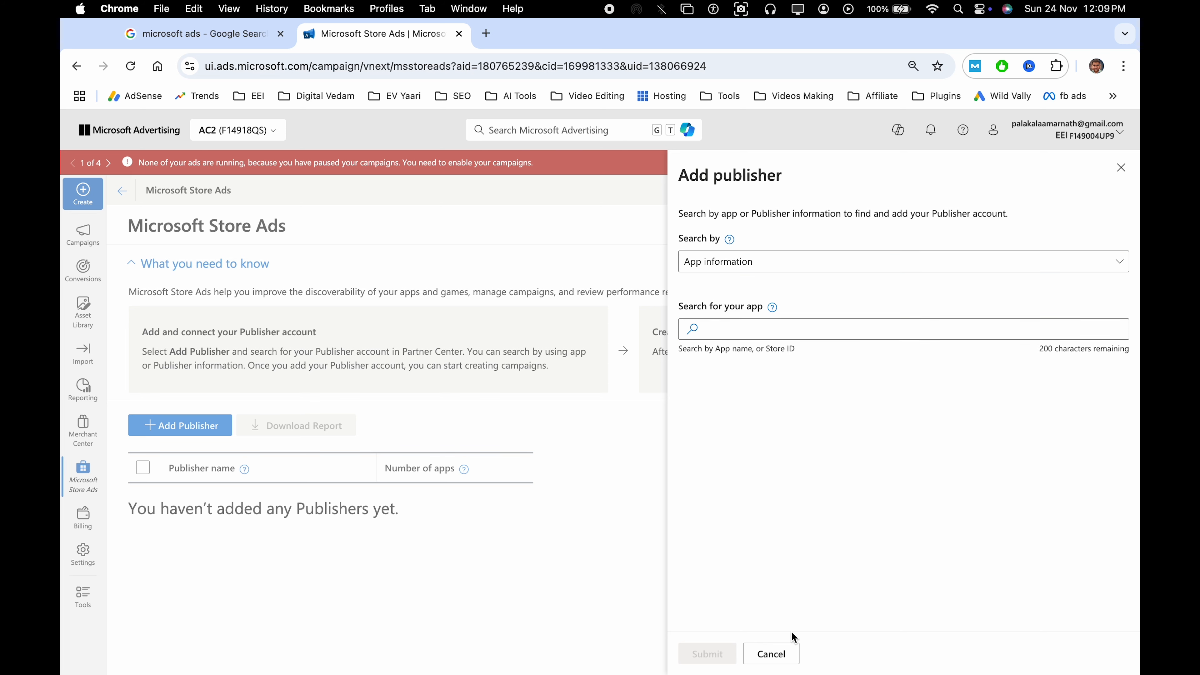
left_click(771, 655)
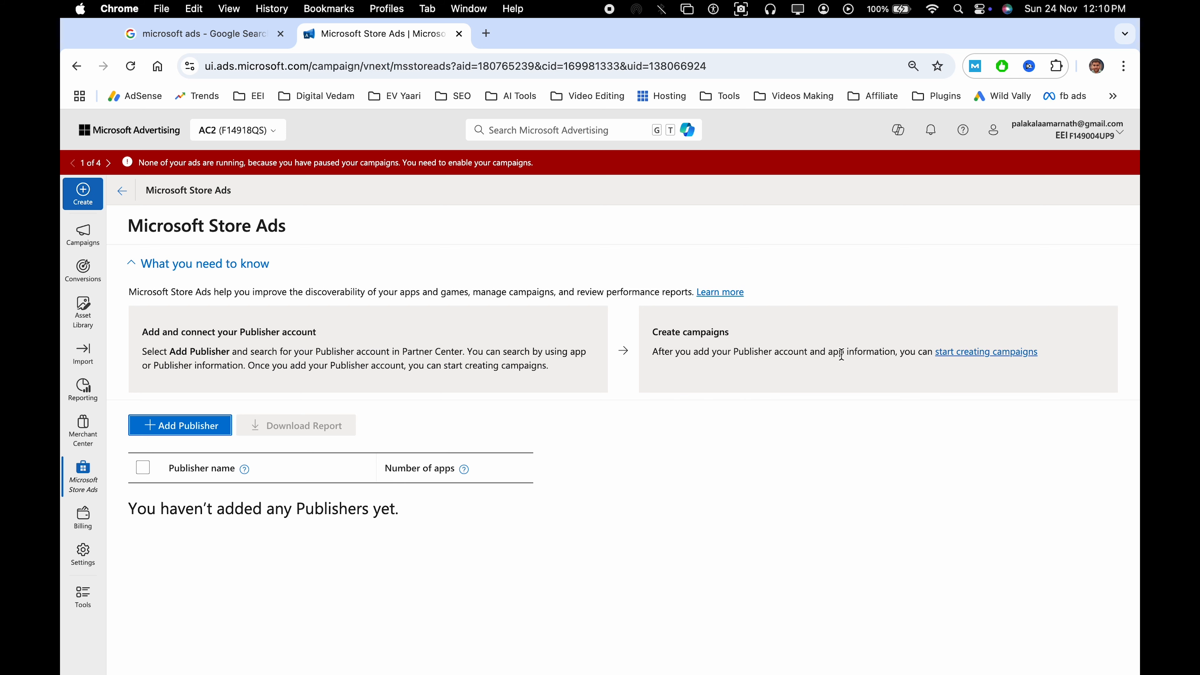
left_click(968, 353)
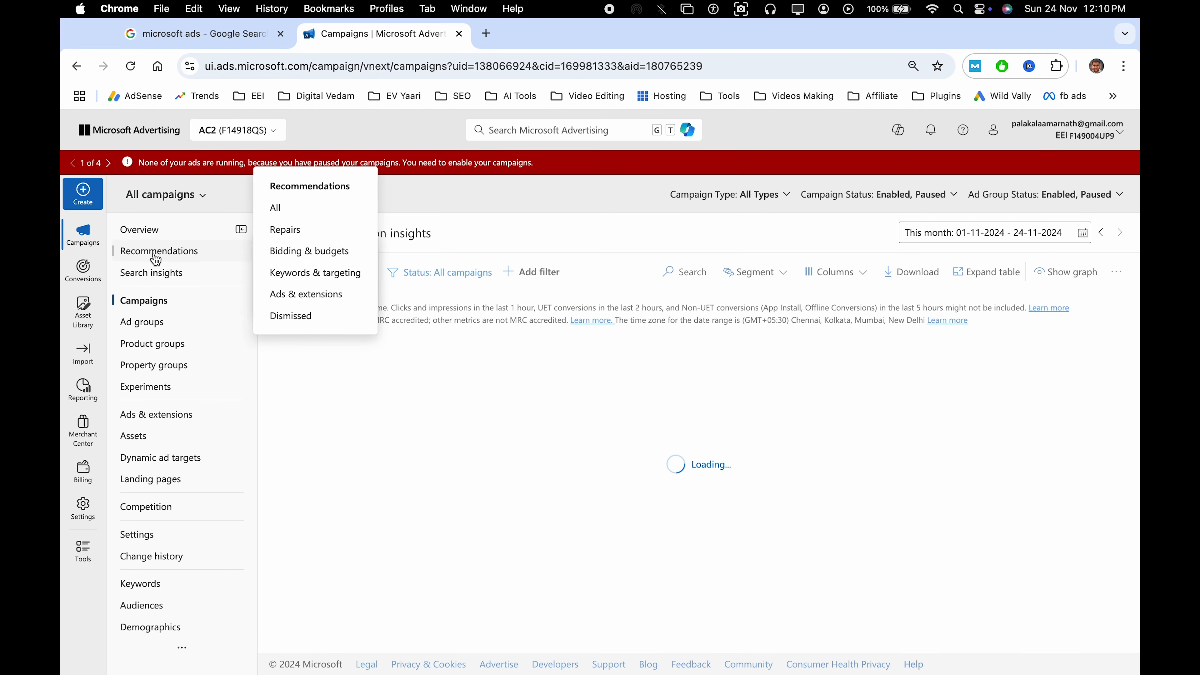
Start a new campaign from the All campaigns list and skip the goal step
mouse_move(88, 248)
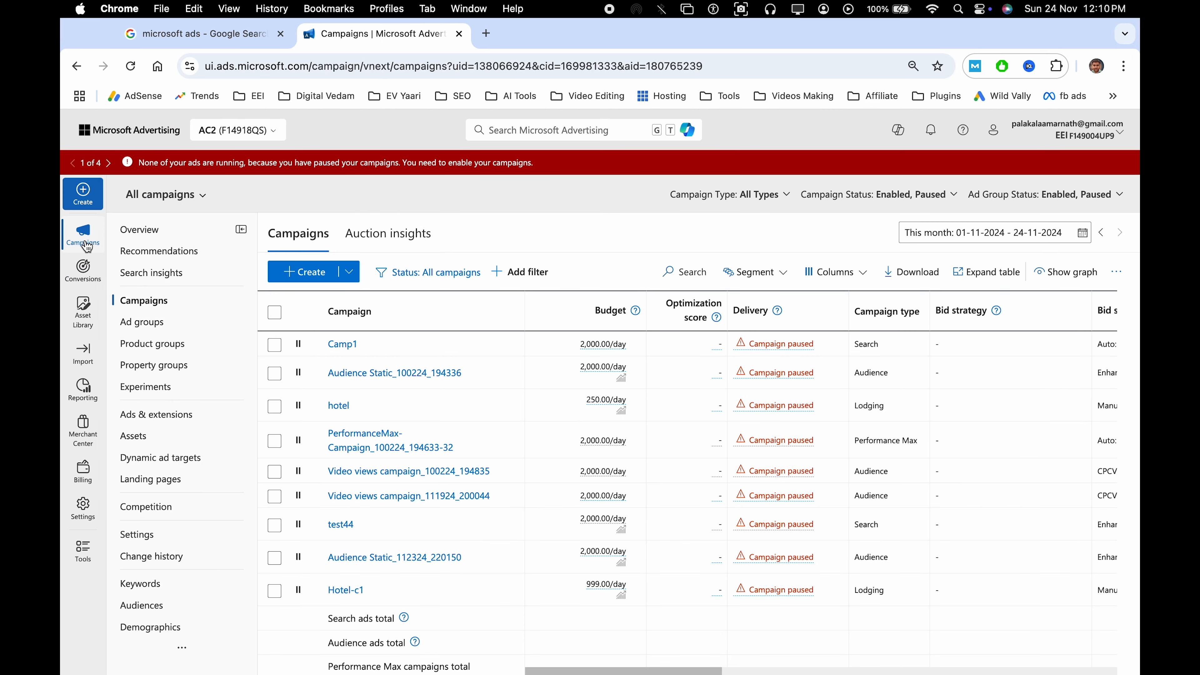
left_click(76, 203)
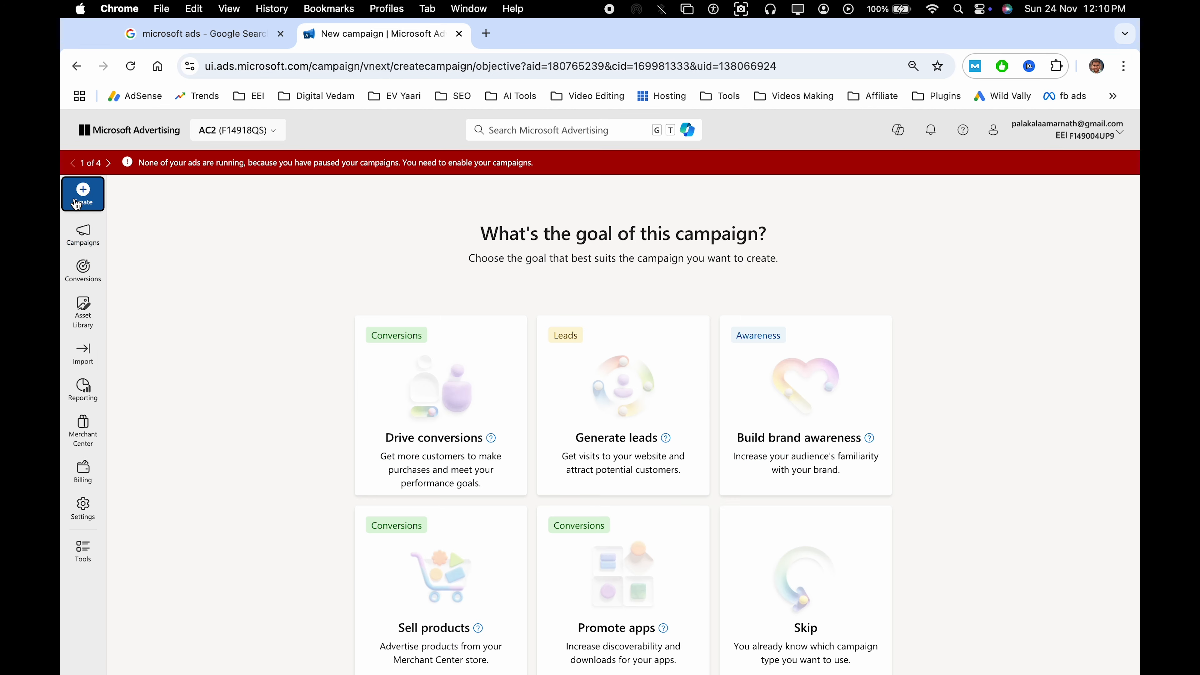
left_click(87, 236)
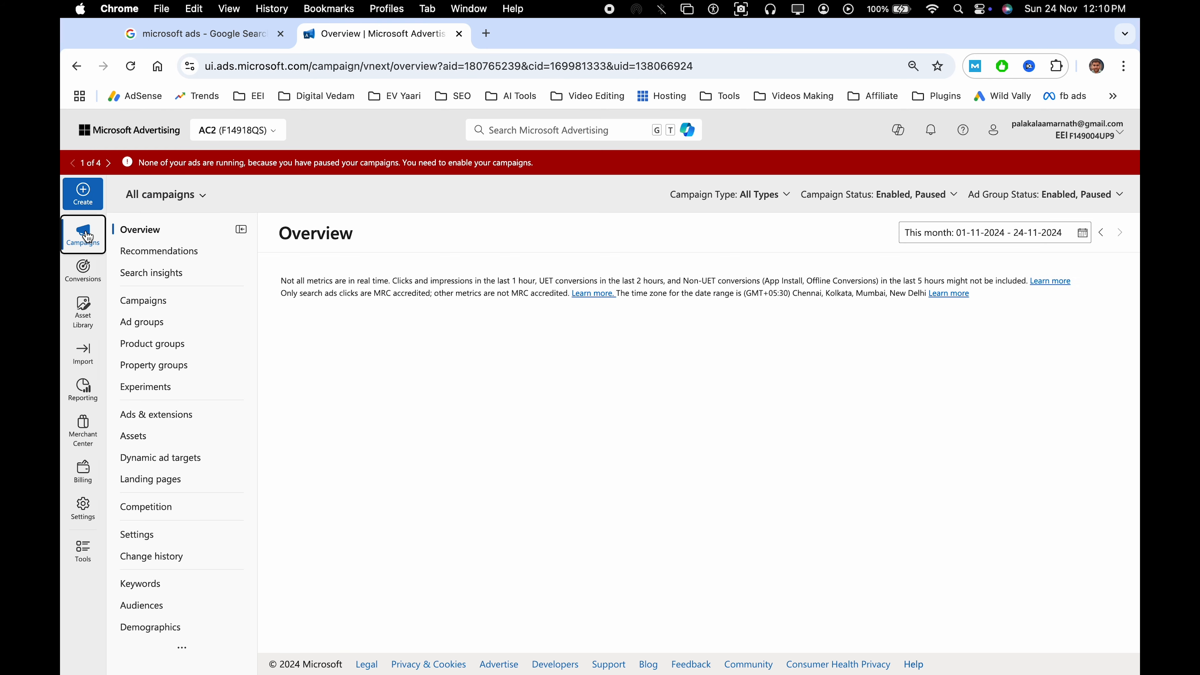
mouse_move(160, 303)
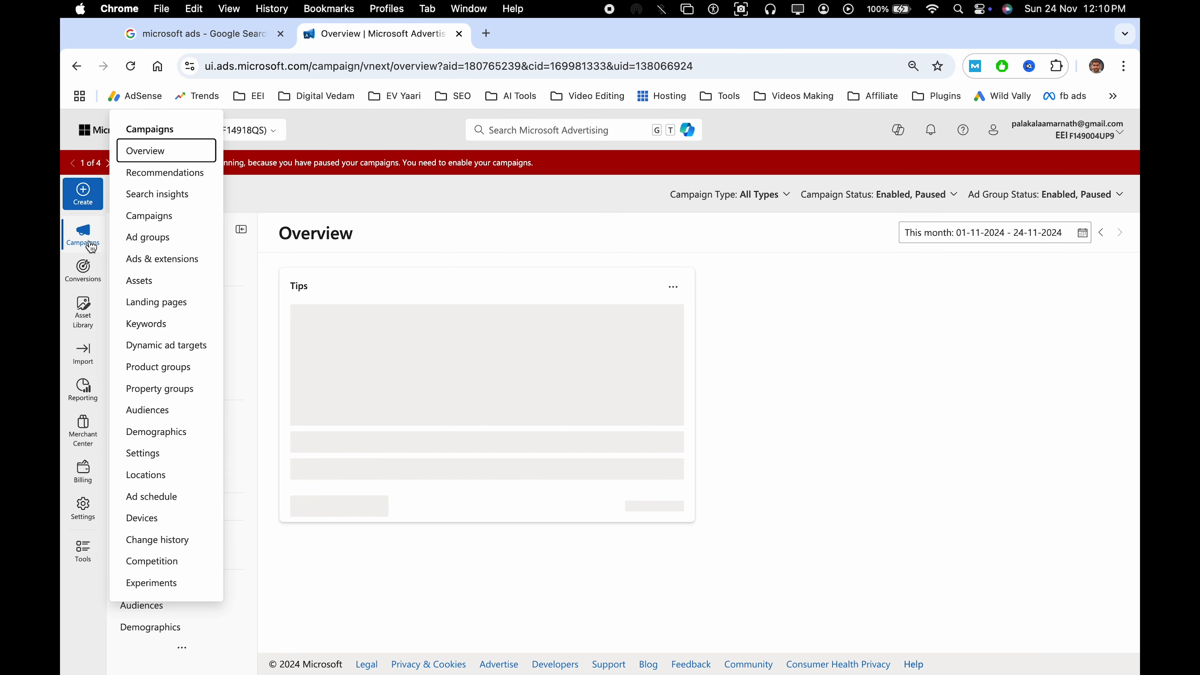
left_click(187, 307)
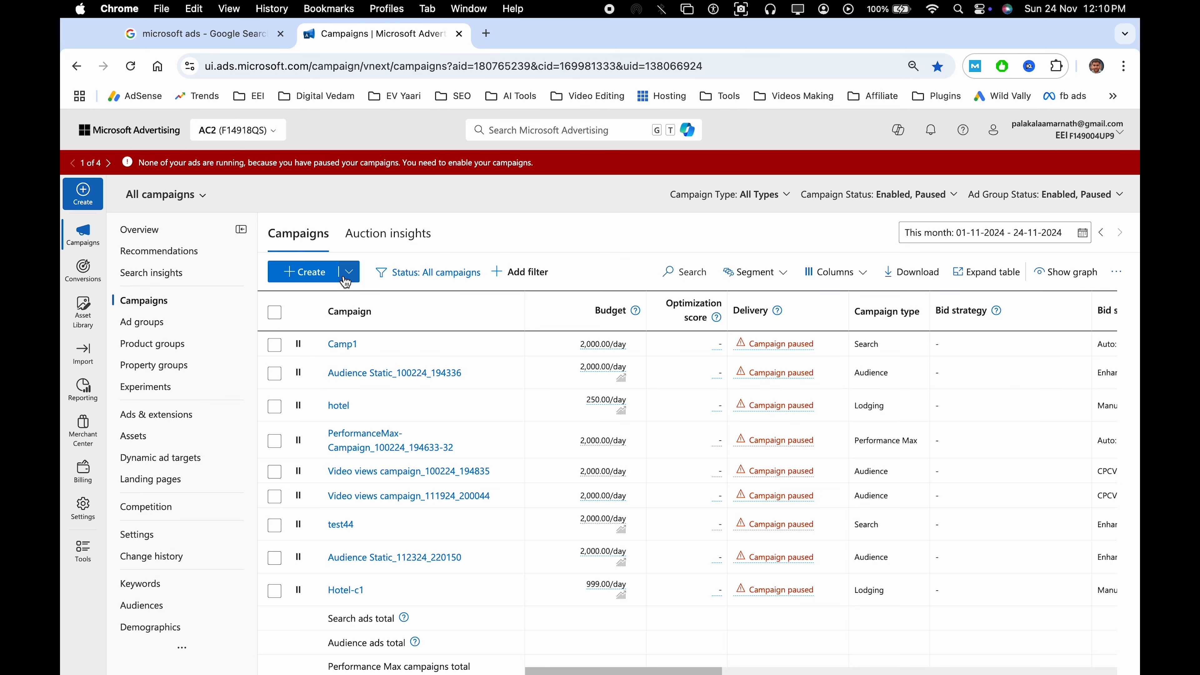
left_click(314, 272)
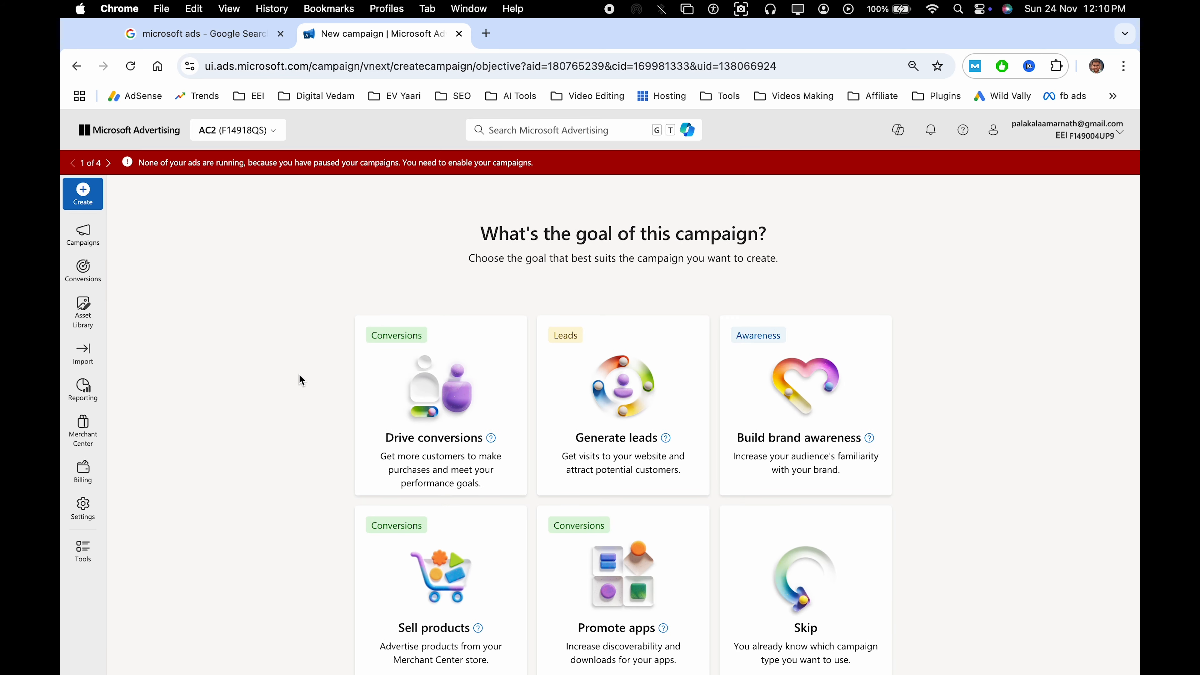
scroll(302, 380, "down", 2)
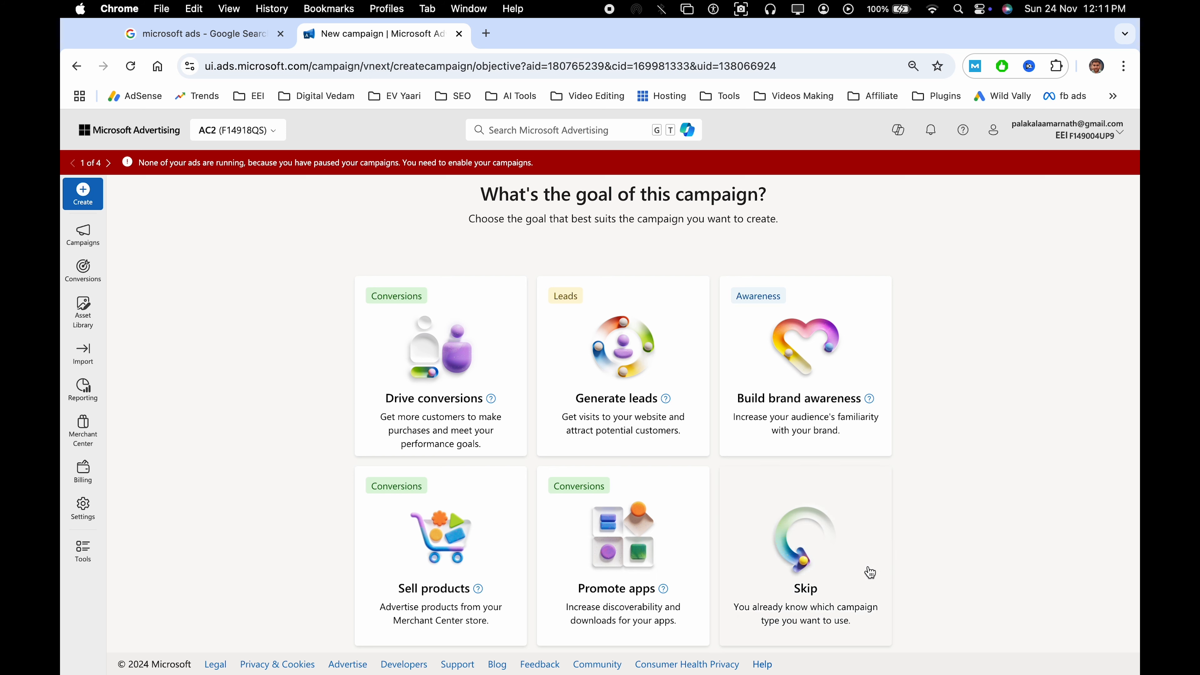
left_click(857, 581)
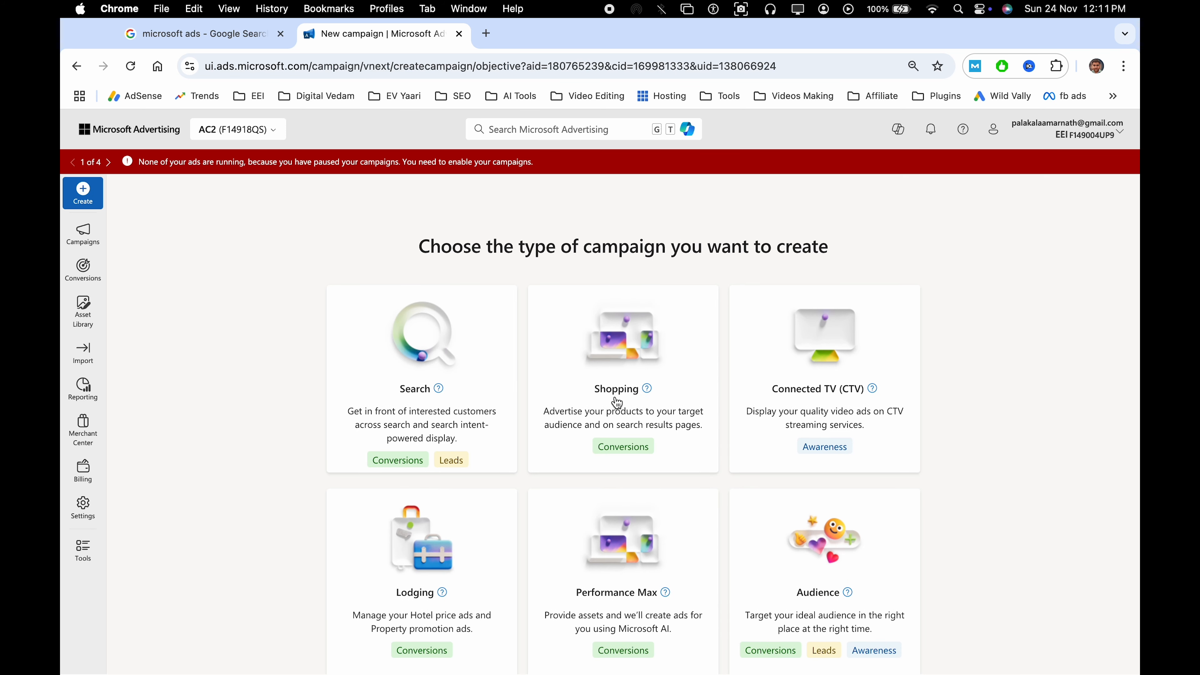
scroll(967, 392, "down", 3)
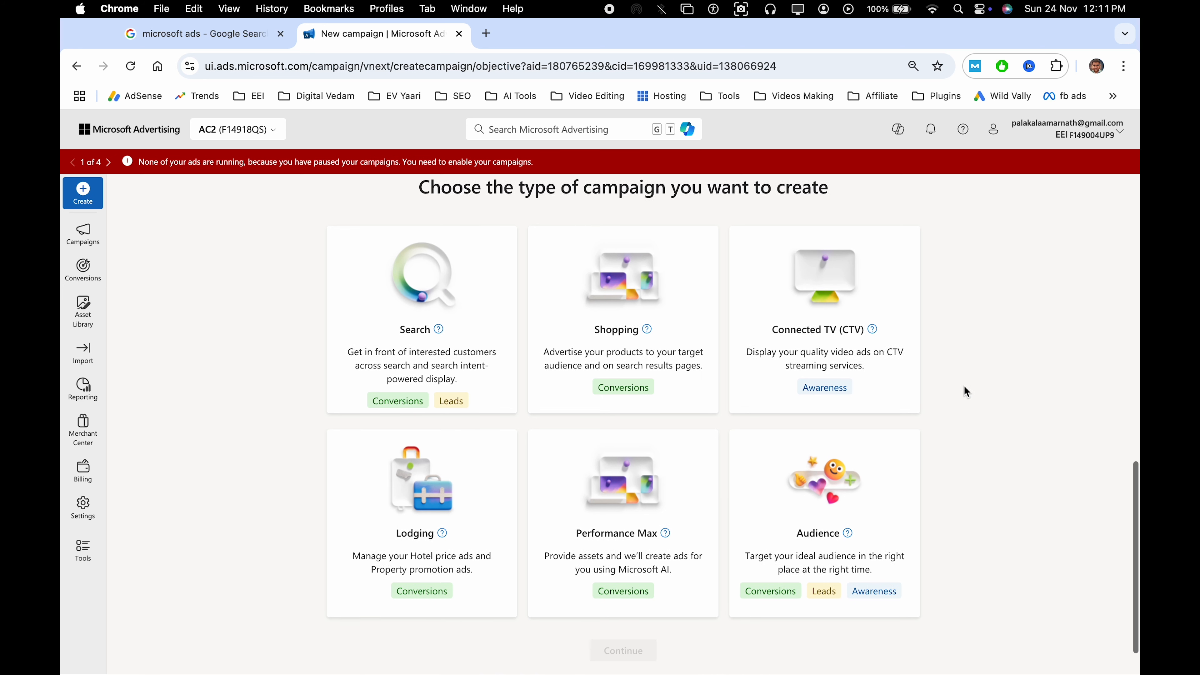
scroll(966, 391, "up", 2)
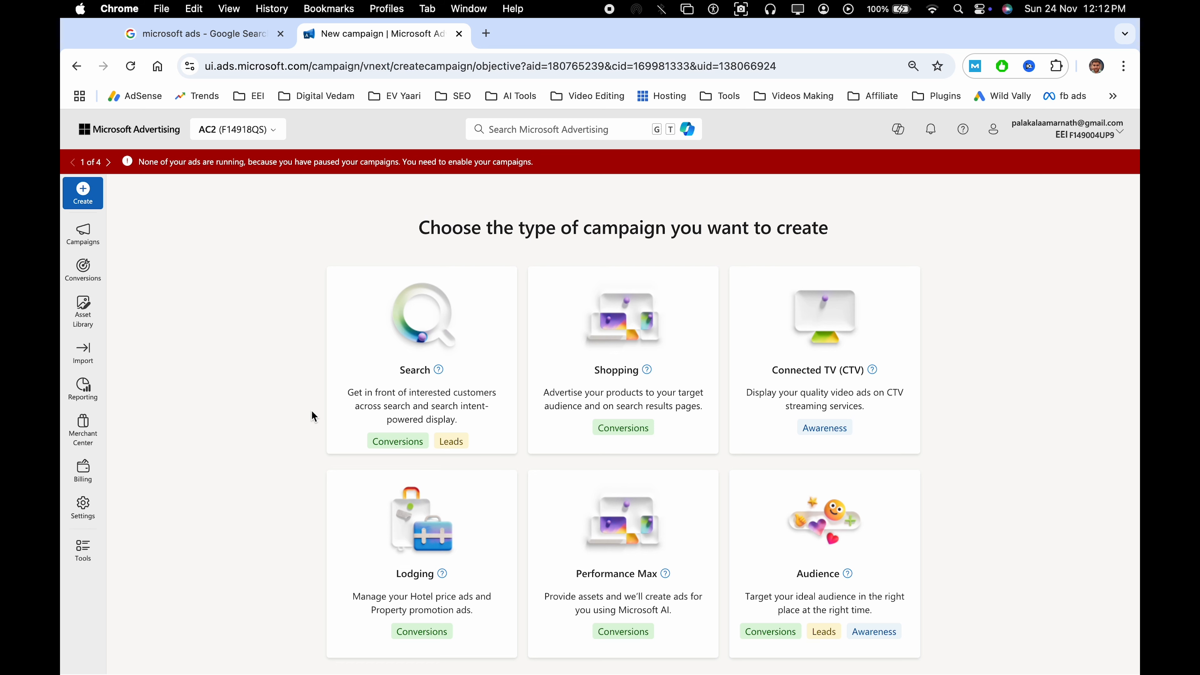
left_click(439, 369)
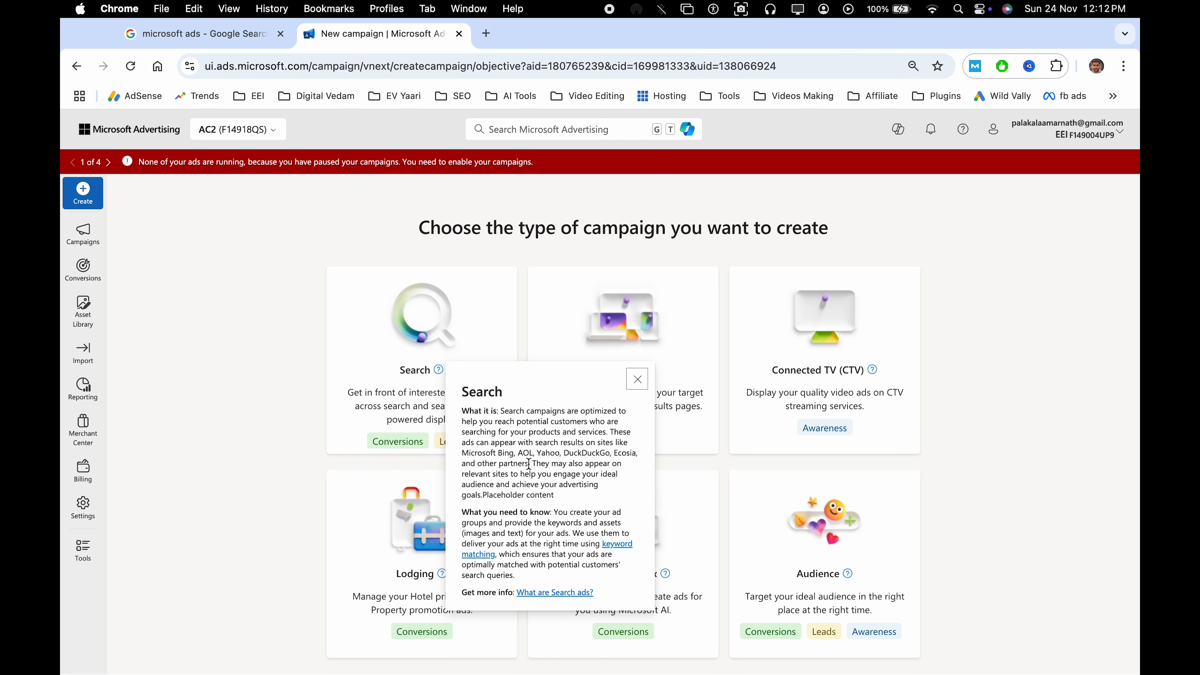
left_click(637, 379)
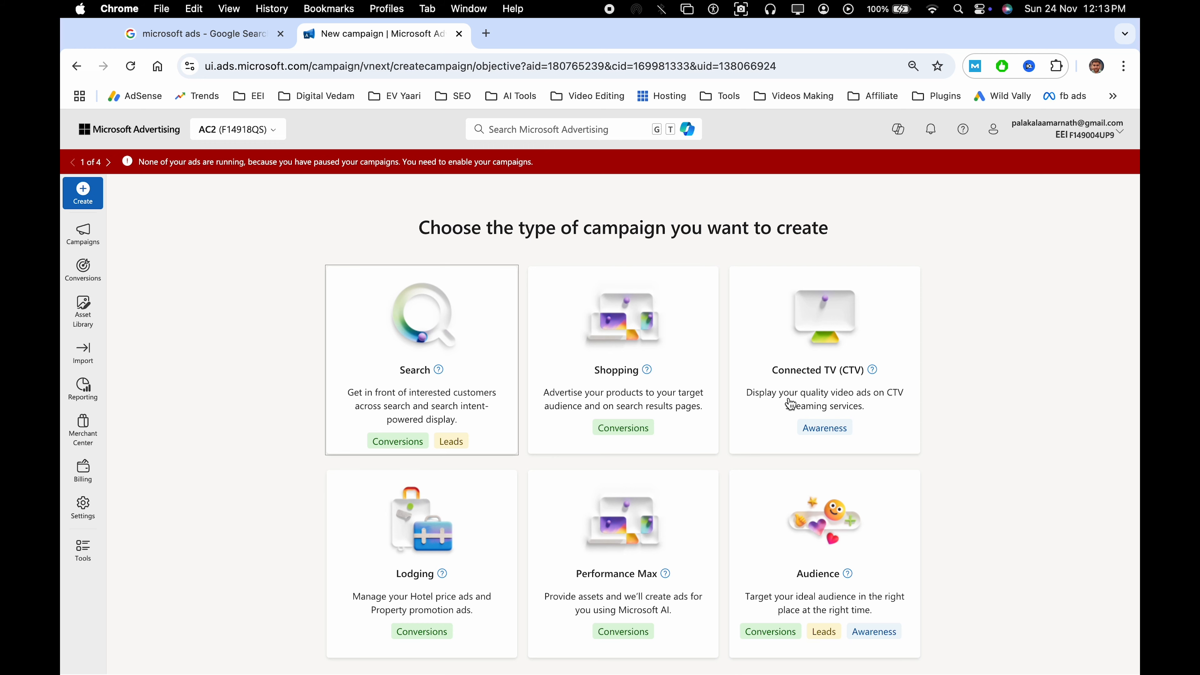
Read the Audience campaign explanation and select a campaign type card
scroll(470, 501, "down", 2)
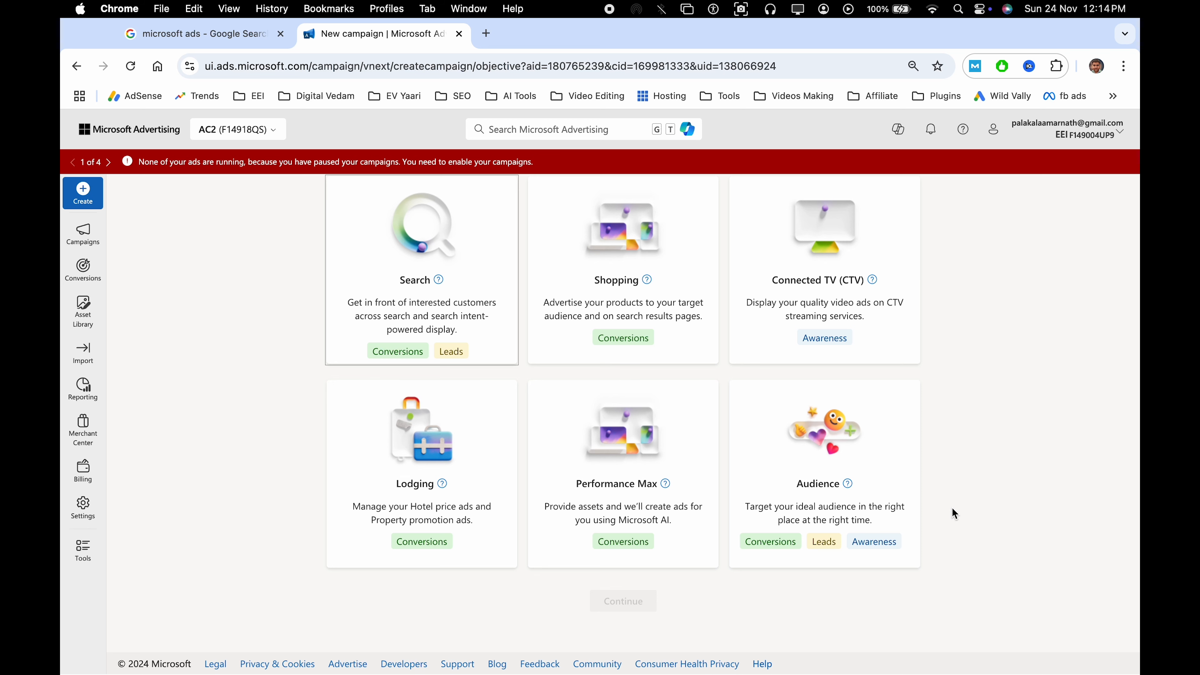
left_click(848, 484)
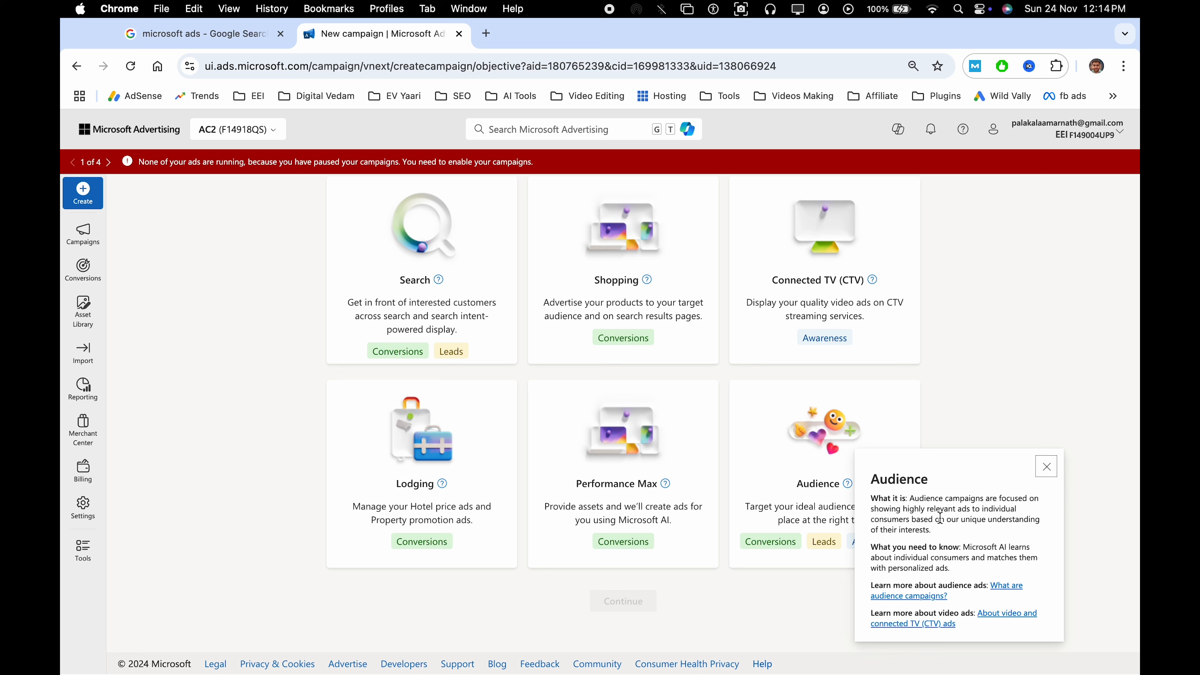
left_click(1046, 467)
left_click(827, 466)
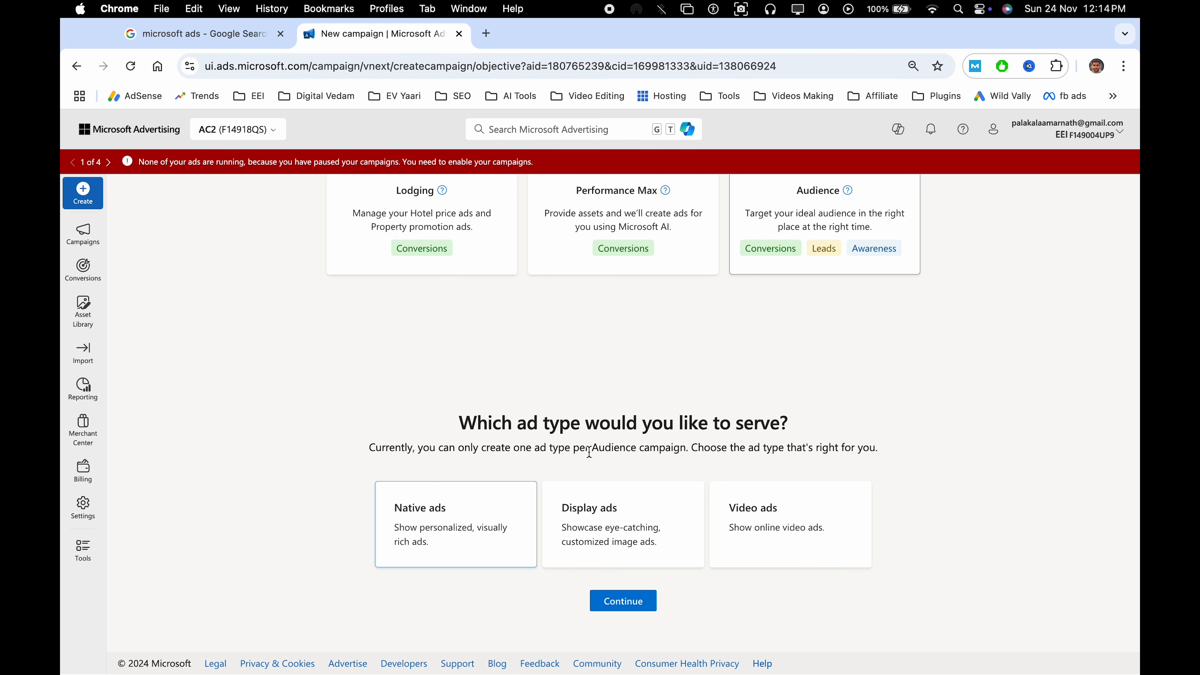
Try App install ads as the ad type, then switch back to Search ads
scroll(303, 461, "up", 10)
scroll(302, 461, "down", 10)
scroll(925, 501, "up", 5)
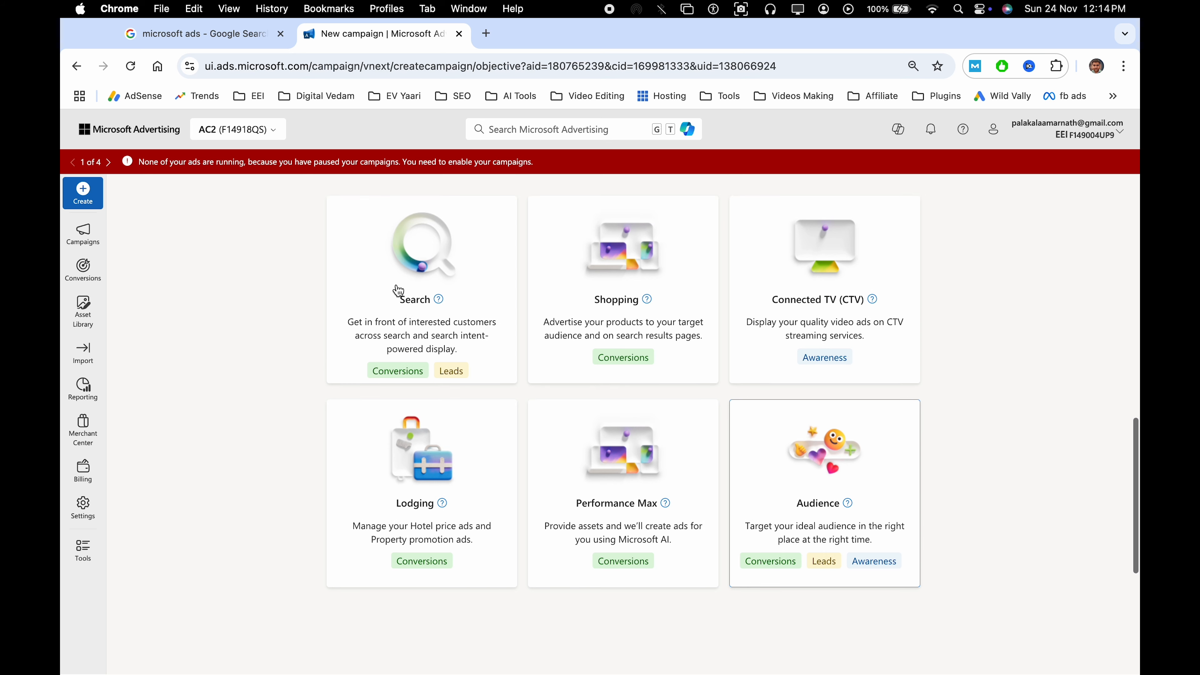
scroll(281, 374, "down", 6)
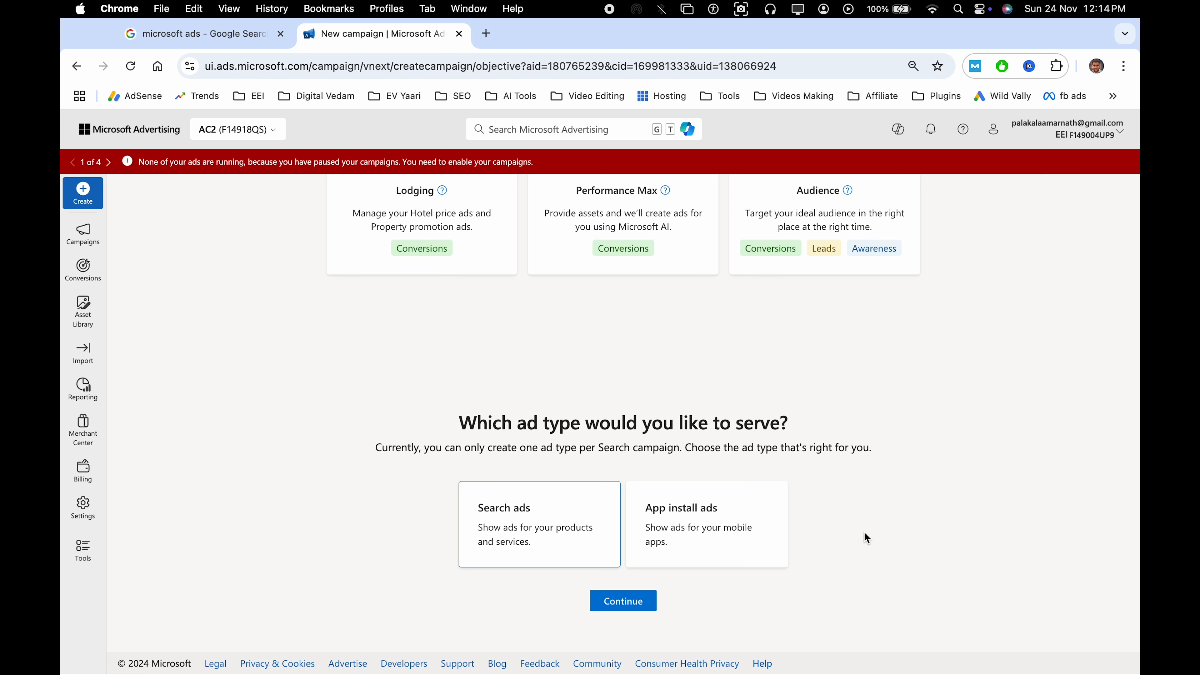
left_click(687, 529)
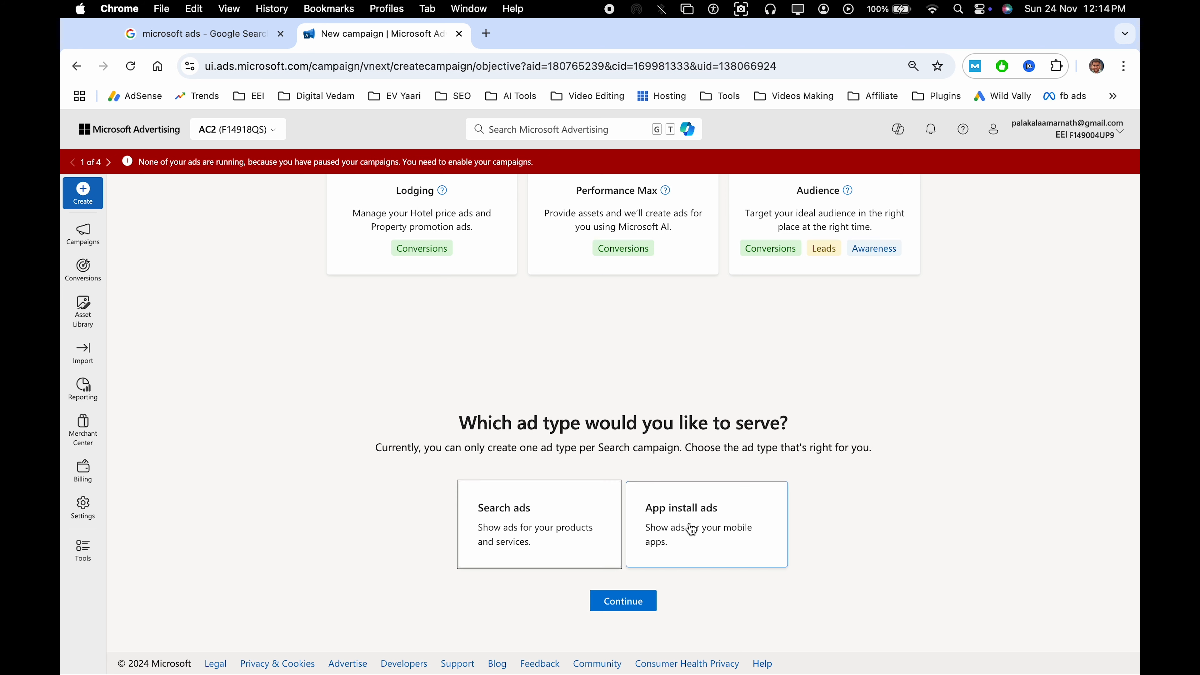
left_click(534, 528)
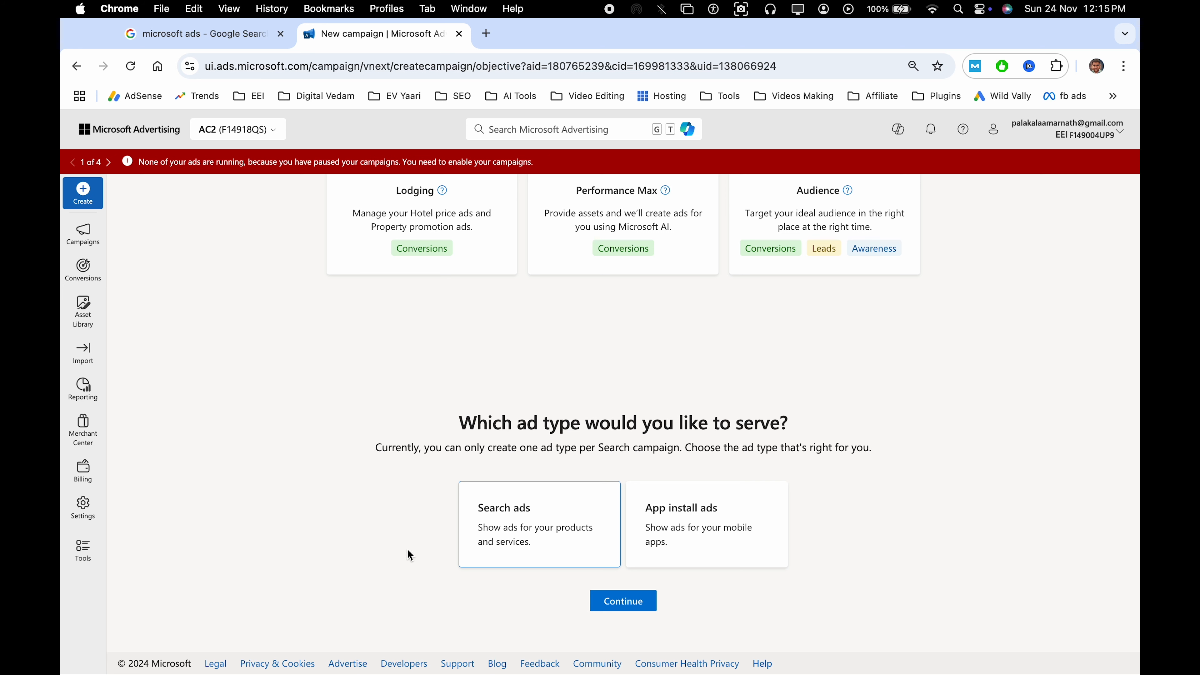
Cycle the product ad type through Search and Audience, settling on Smart shopping
scroll(364, 478, "up", 1)
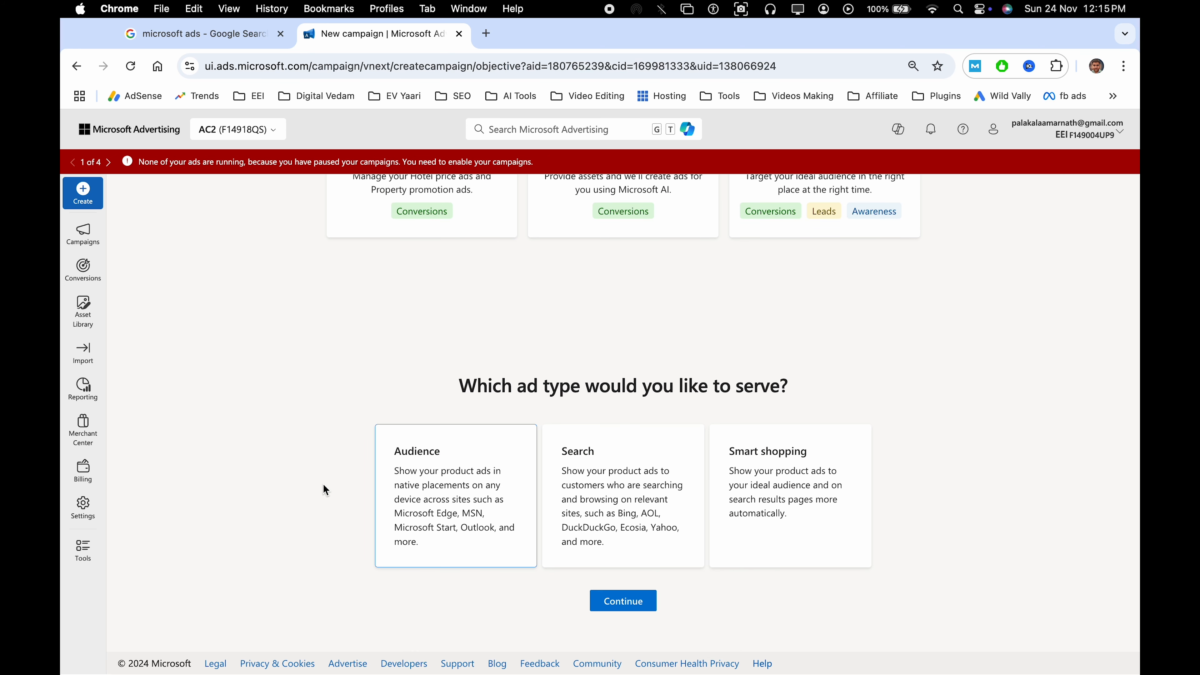
left_click(608, 501)
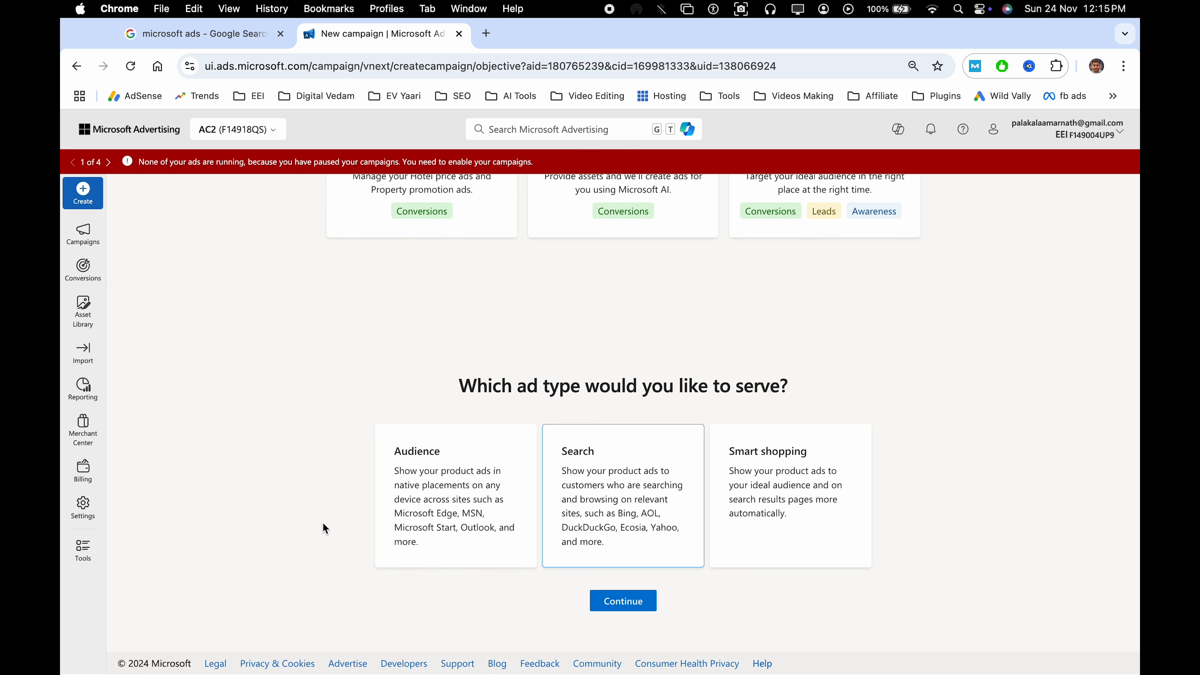
left_click(475, 529)
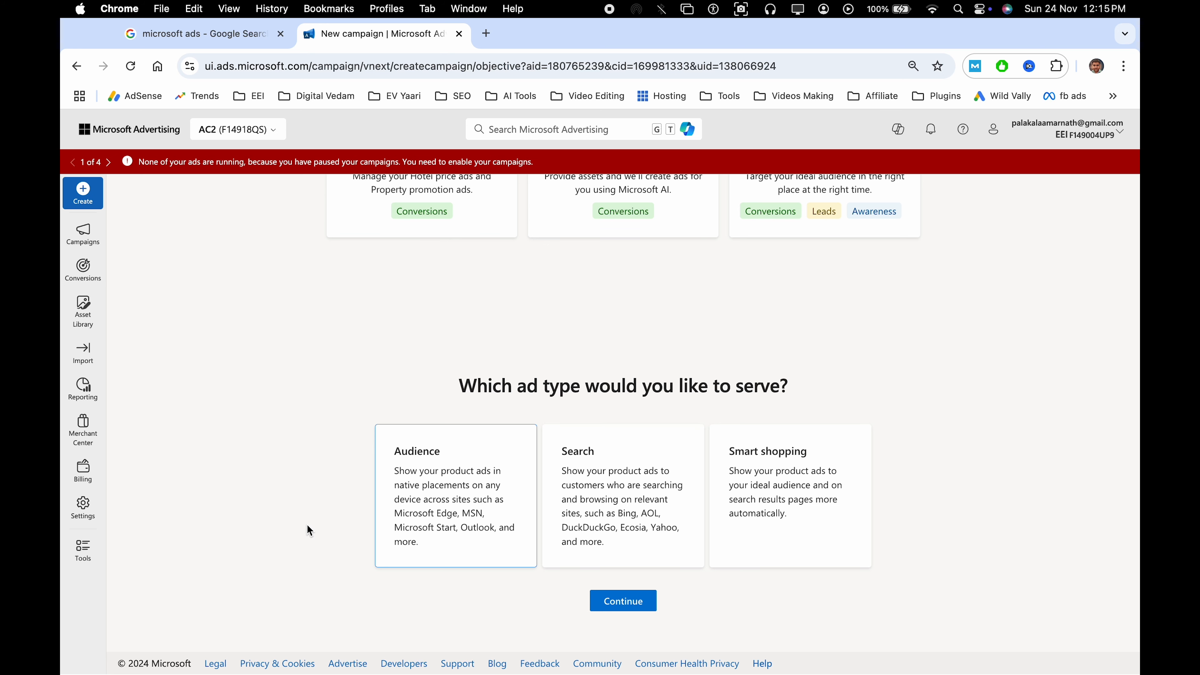
left_click(752, 540)
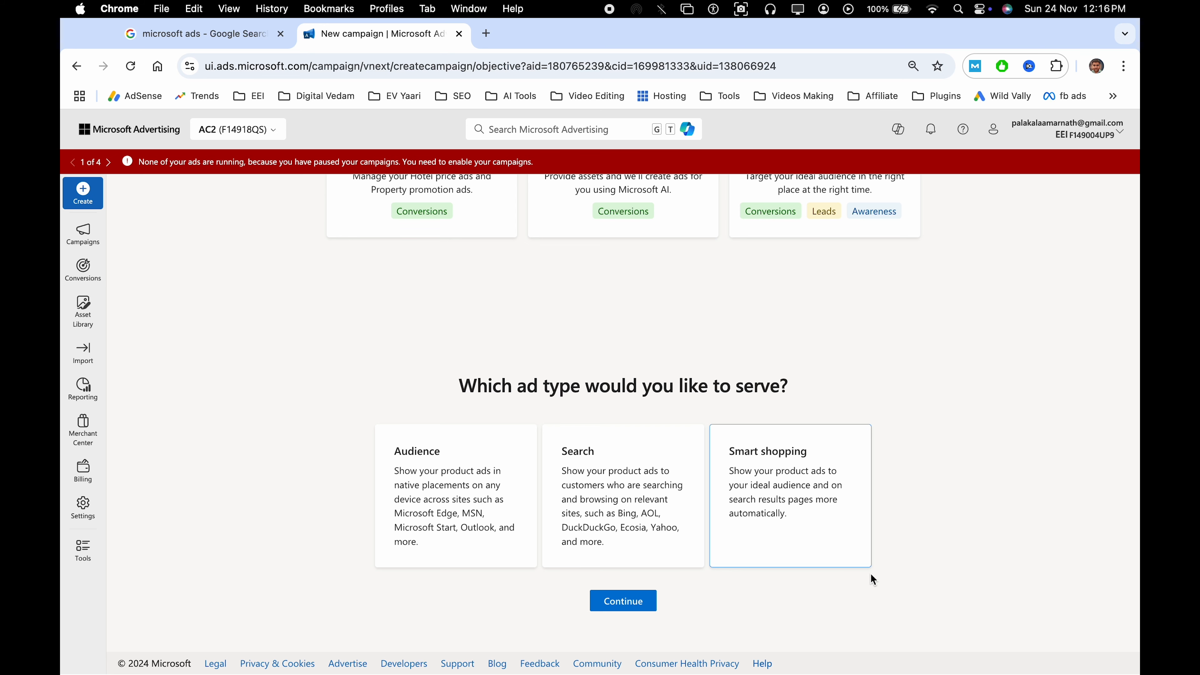
scroll(963, 428, "up", 10)
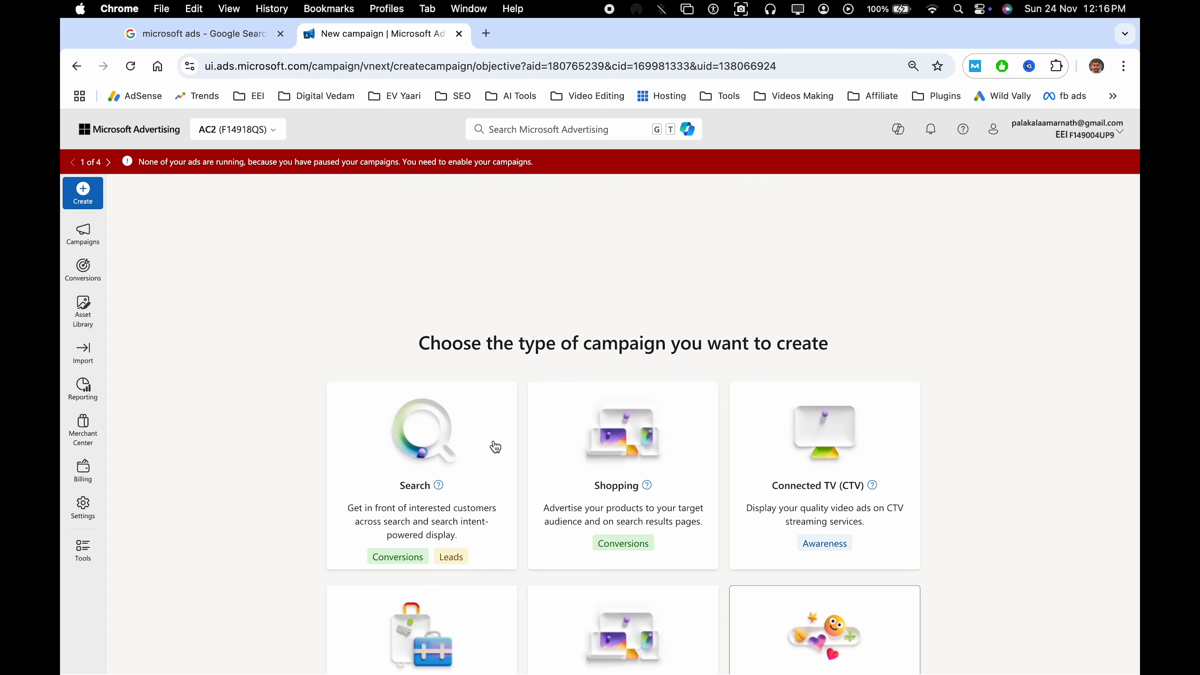
scroll(495, 447, "down", 4)
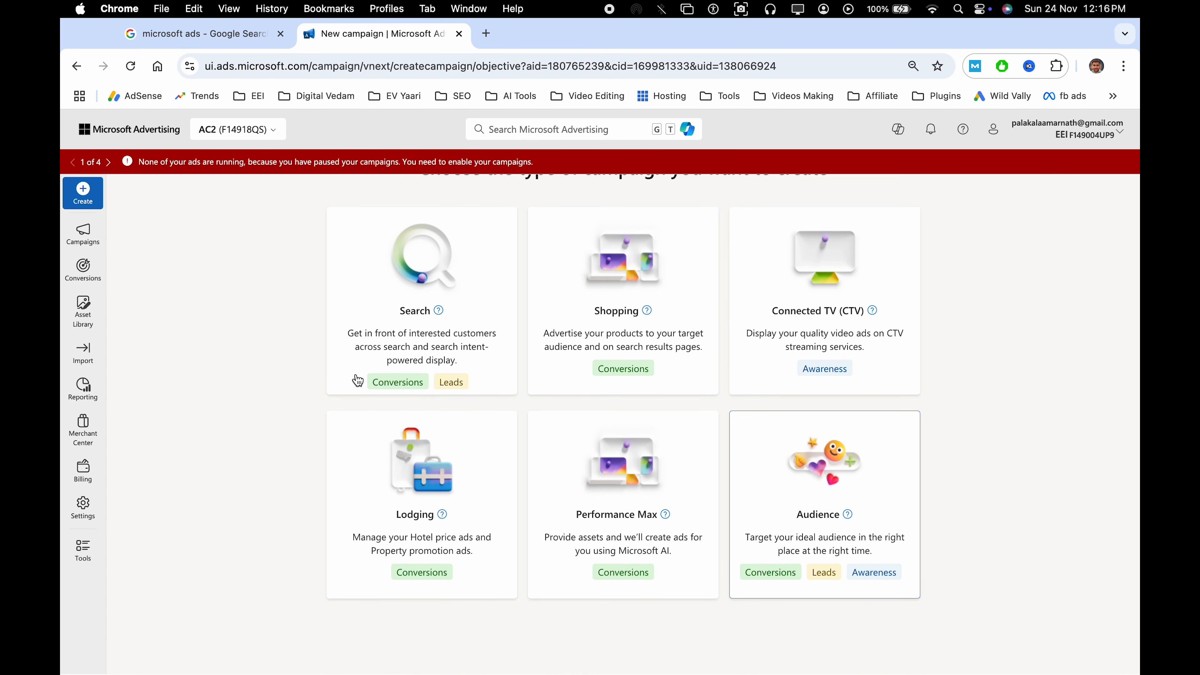
scroll(310, 381, "up", 1)
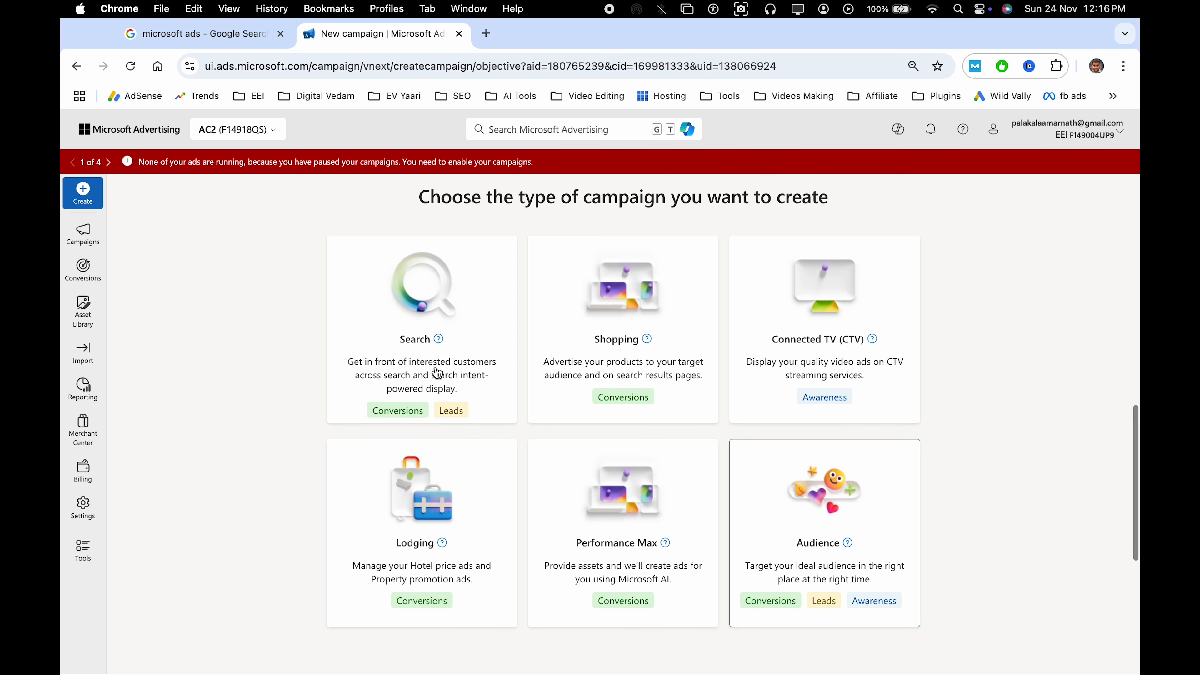